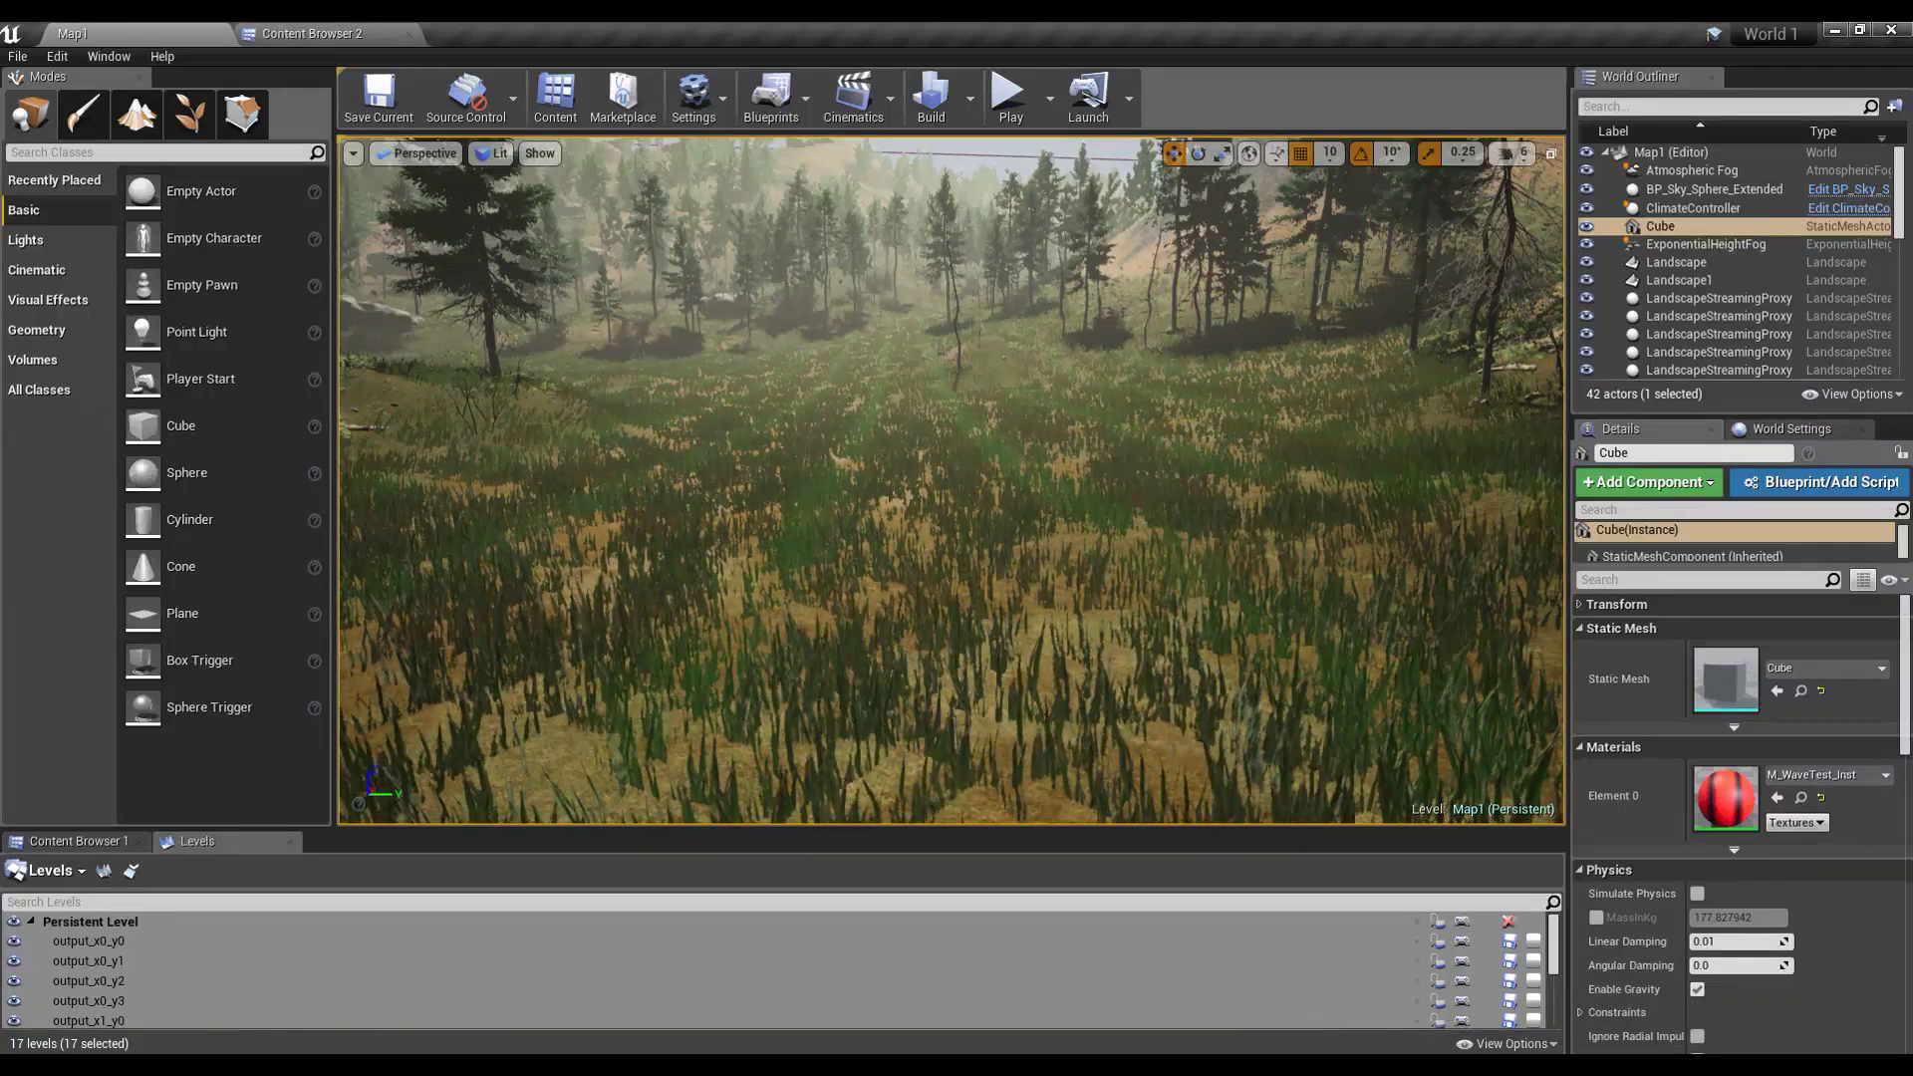
# Step: Inspect how the wind wave moves through the grass in an enlarged level viewport
pyautogui.moveTo(952, 480); pyautogui.dragTo(912, 409, button='right')
pyautogui.press('F11')
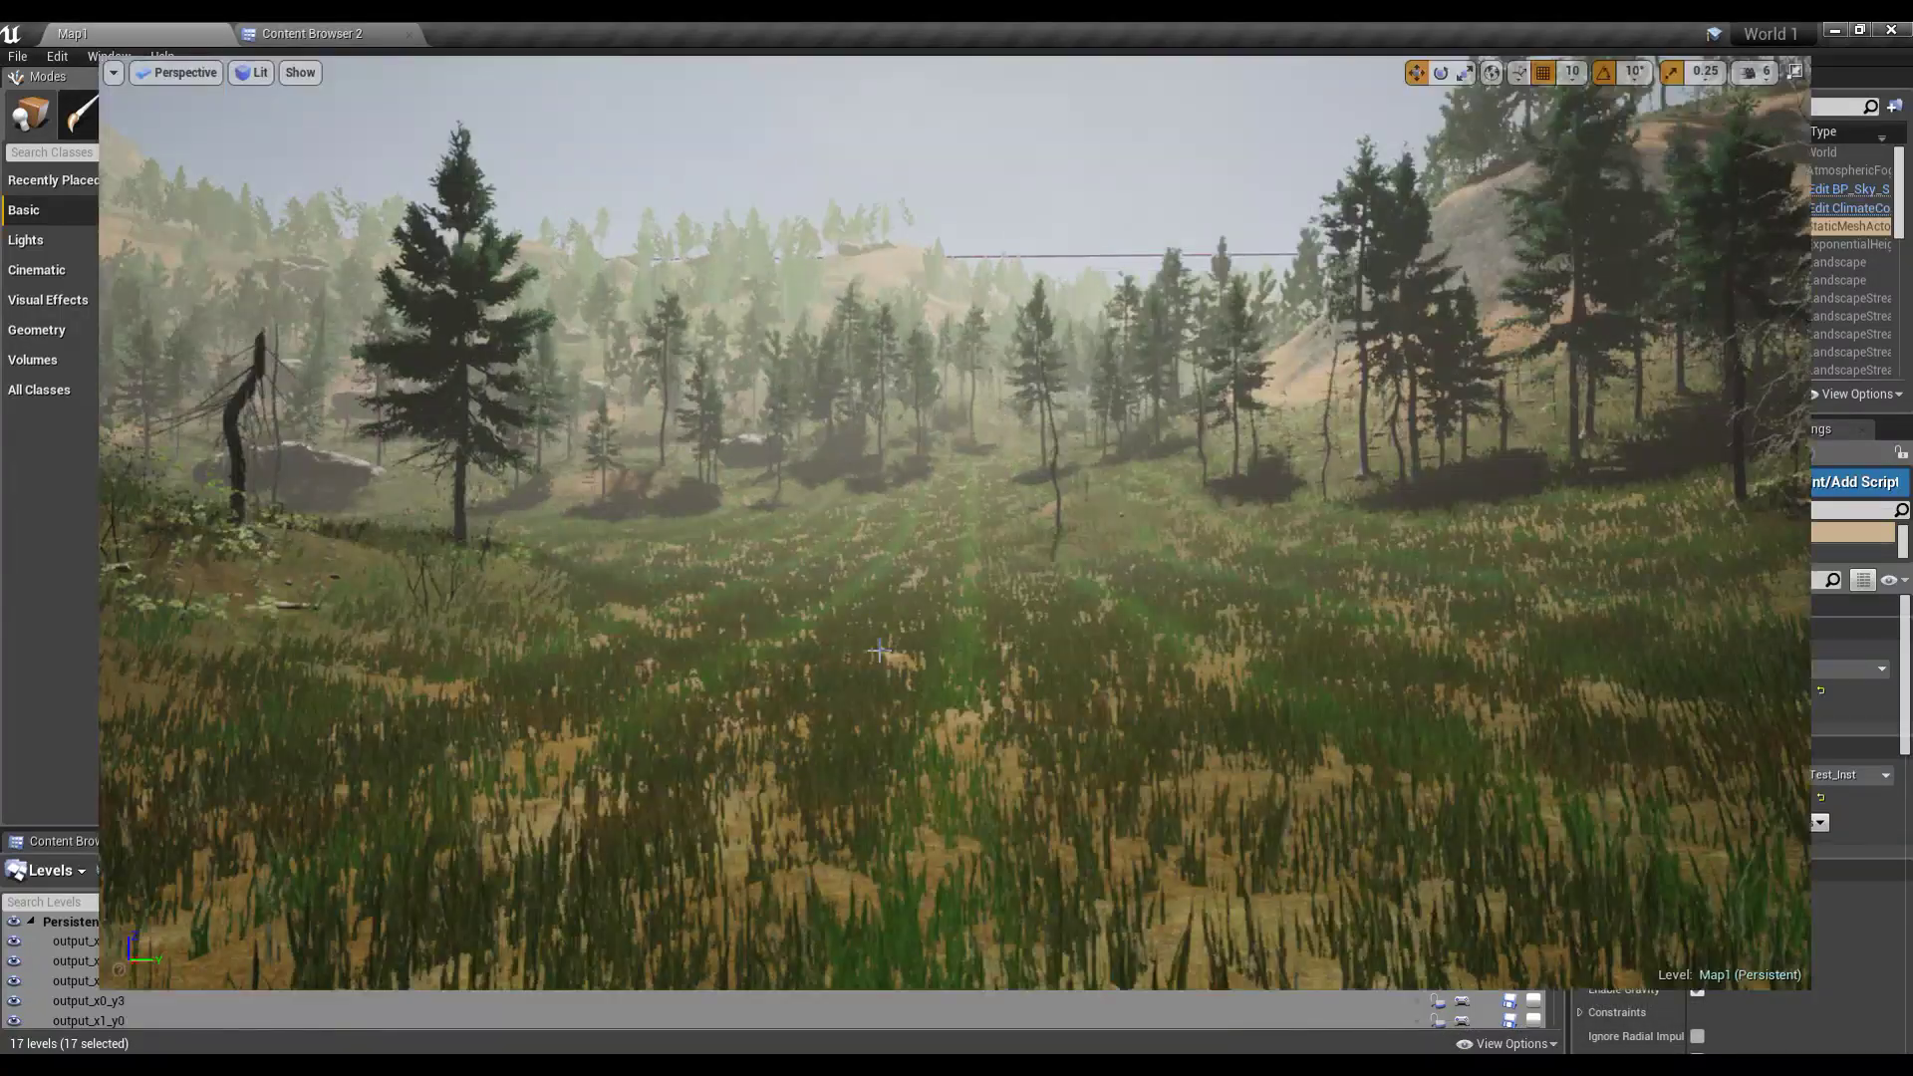
pyautogui.moveTo(877, 651); pyautogui.dragTo(921, 691, button='right')
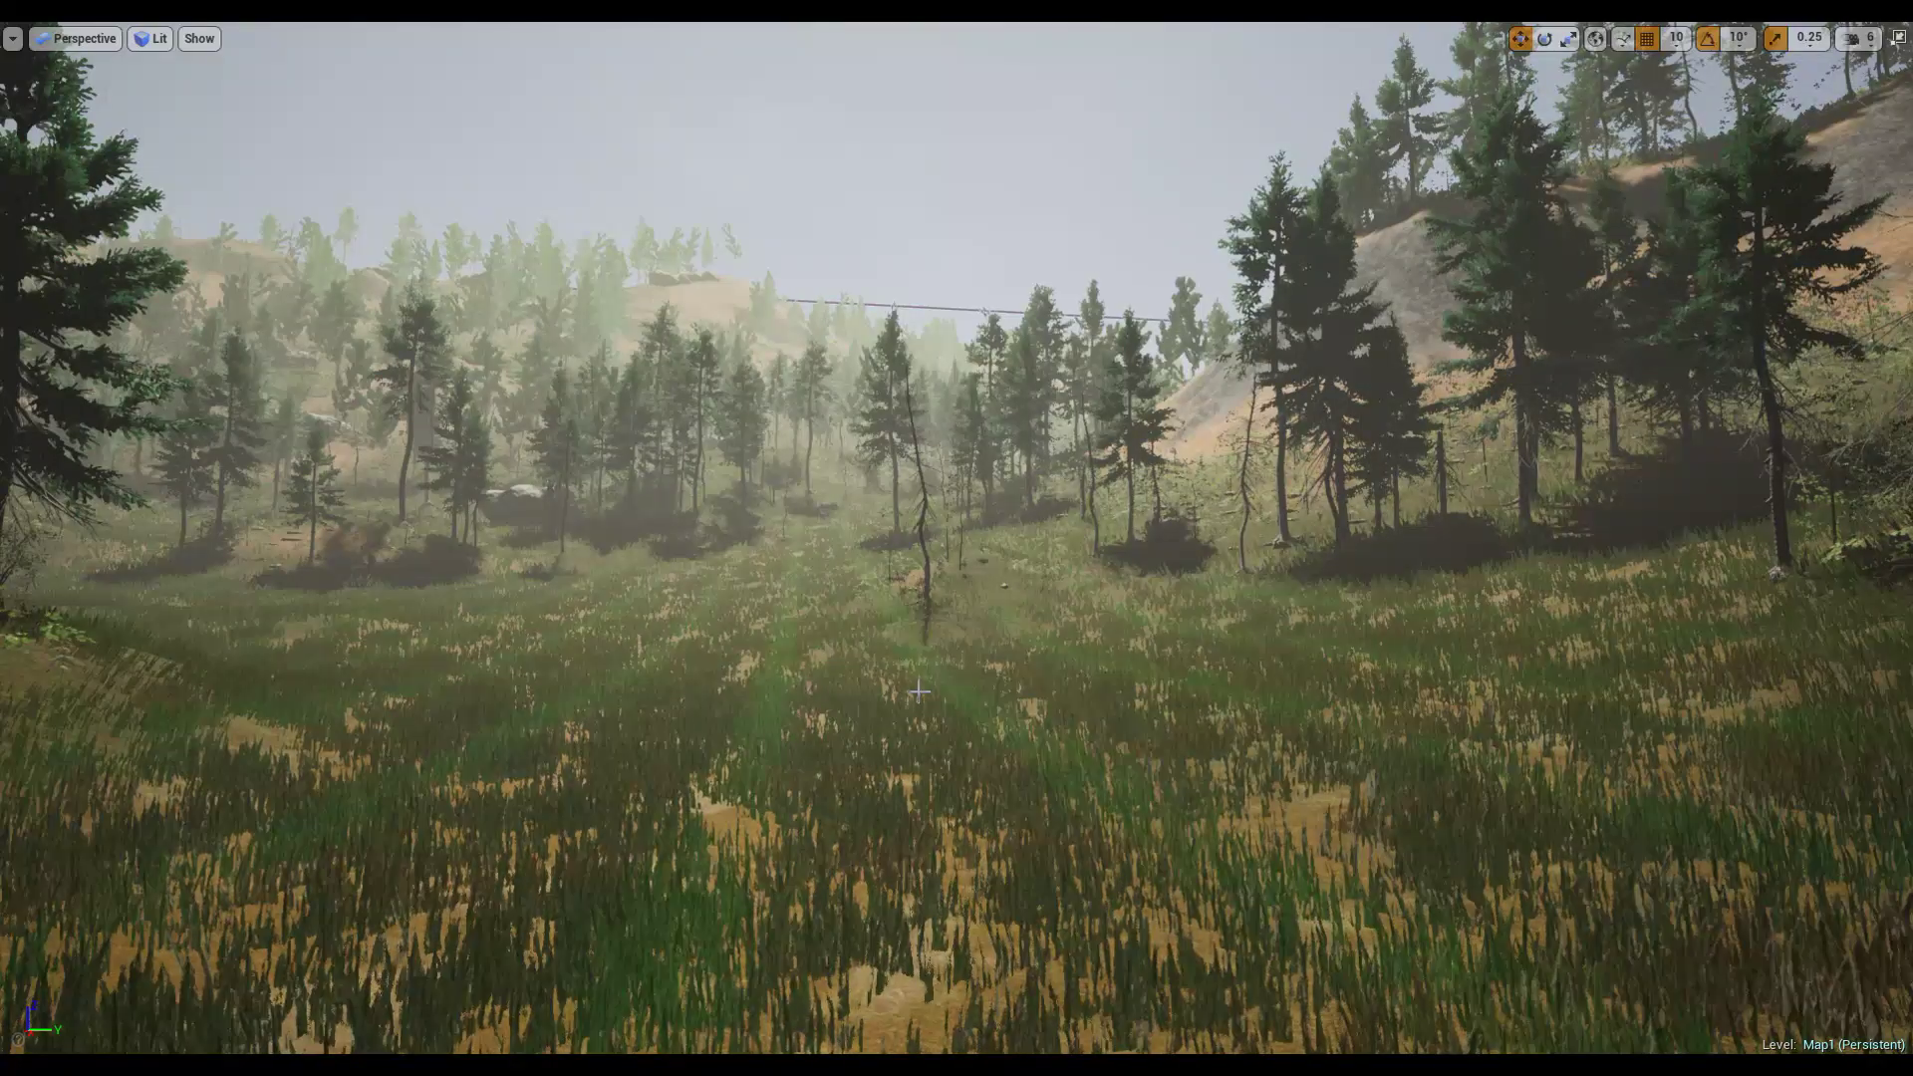
pyautogui.moveTo(913, 687); pyautogui.dragTo(917, 687, button='right')
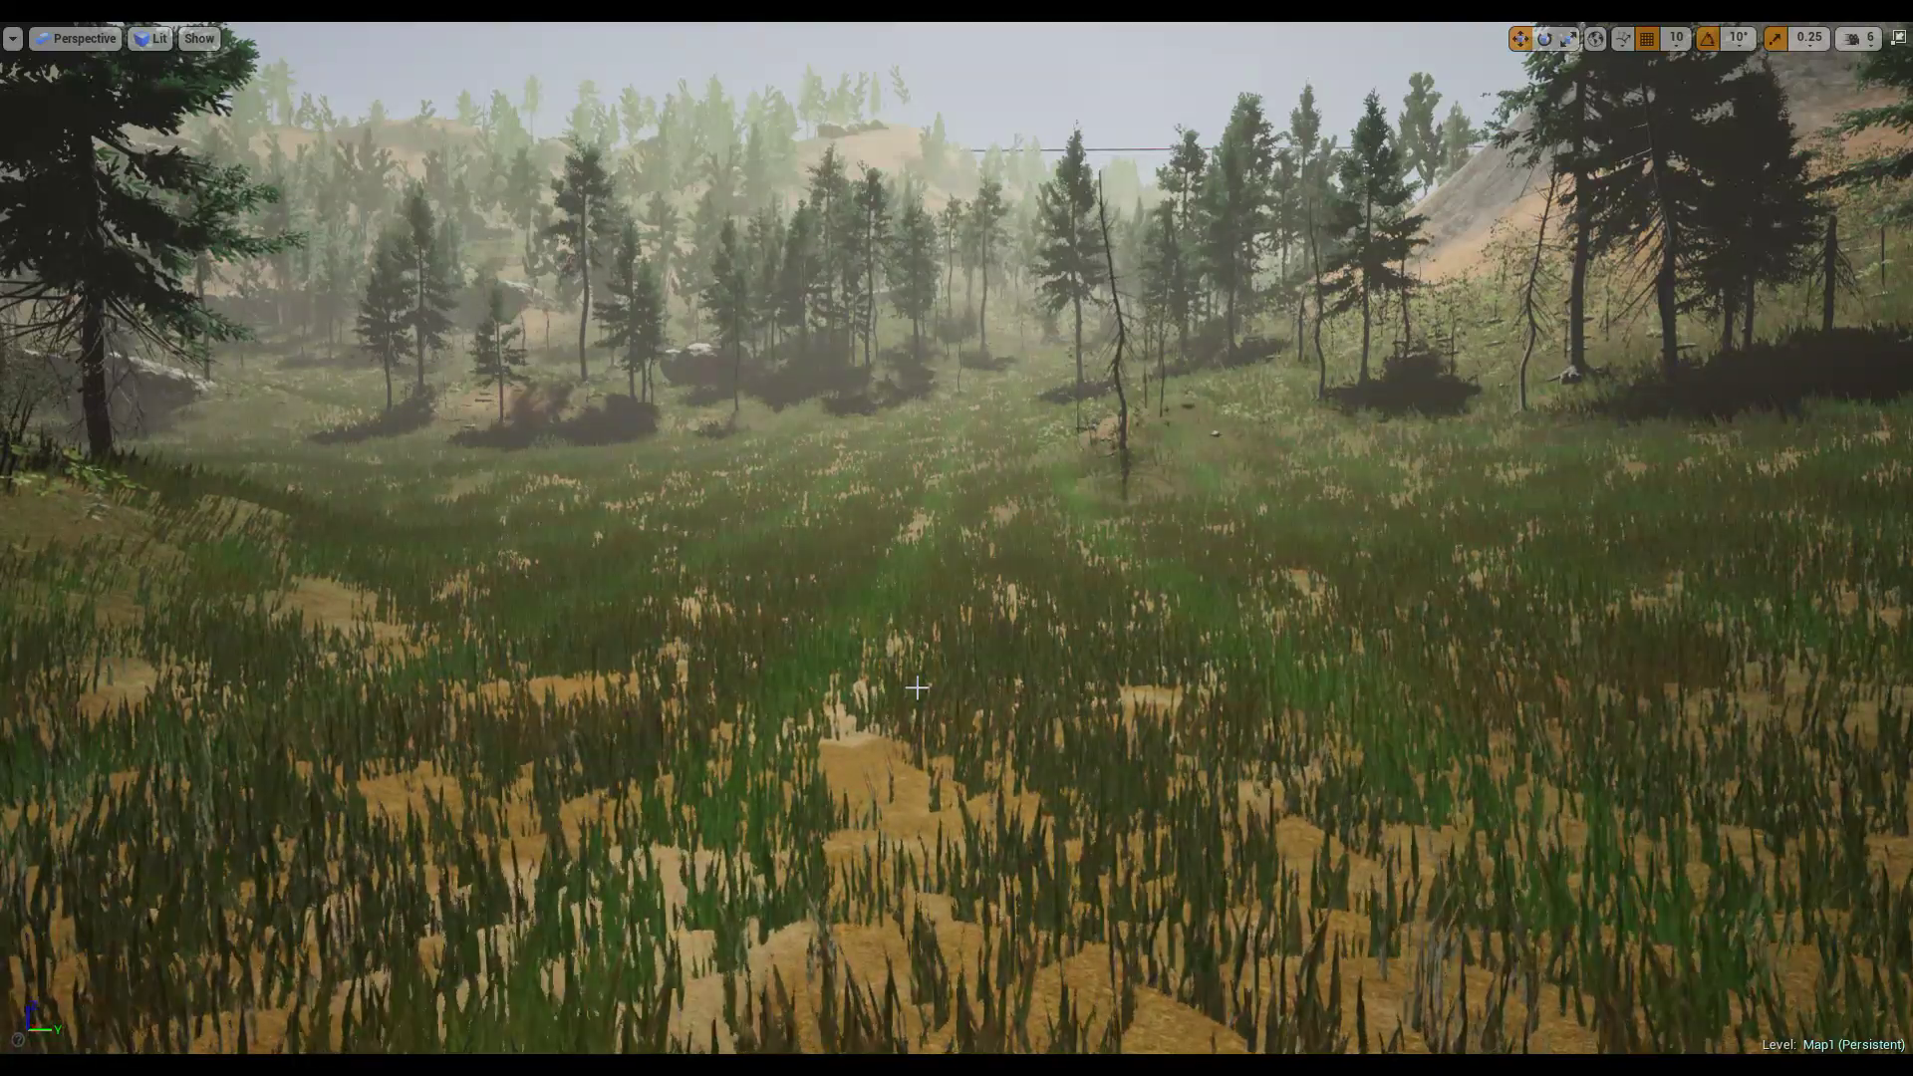
pyautogui.scroll(5, 917, 689)
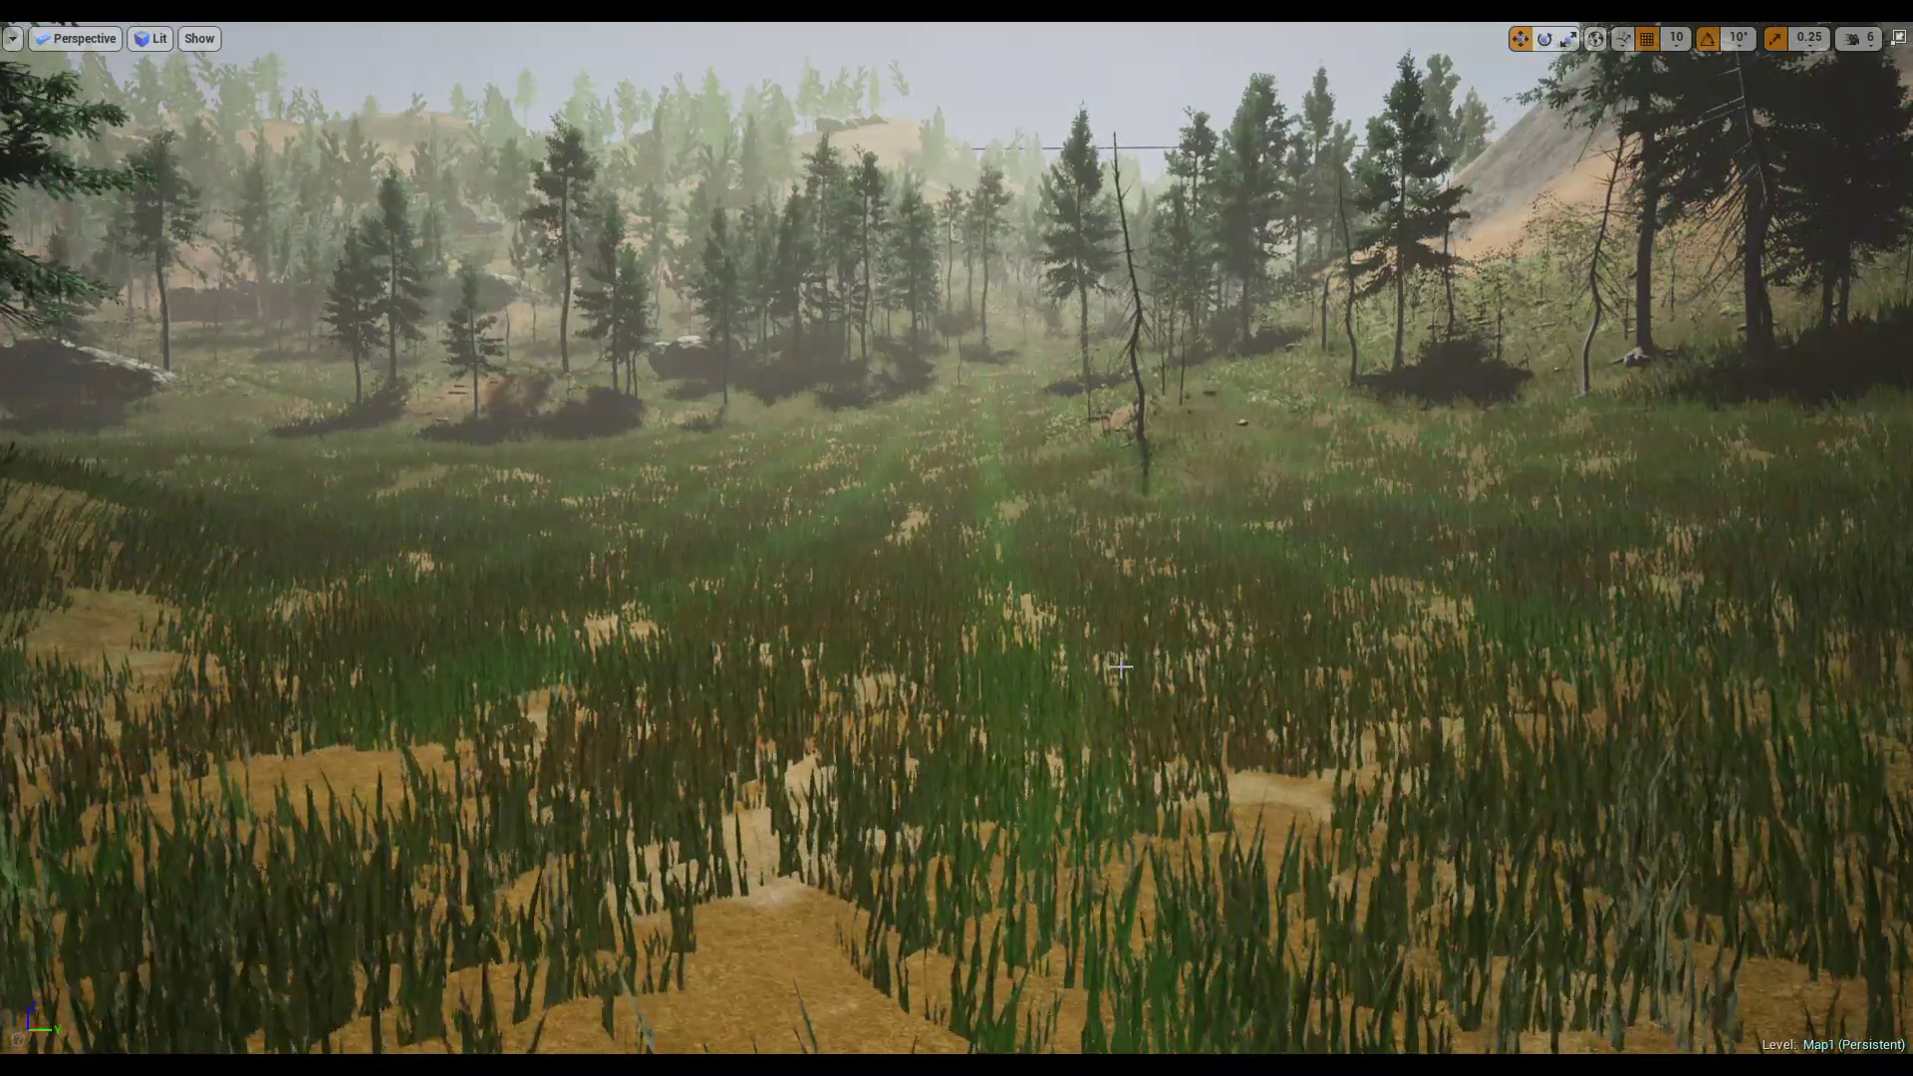
pyautogui.press('Up')
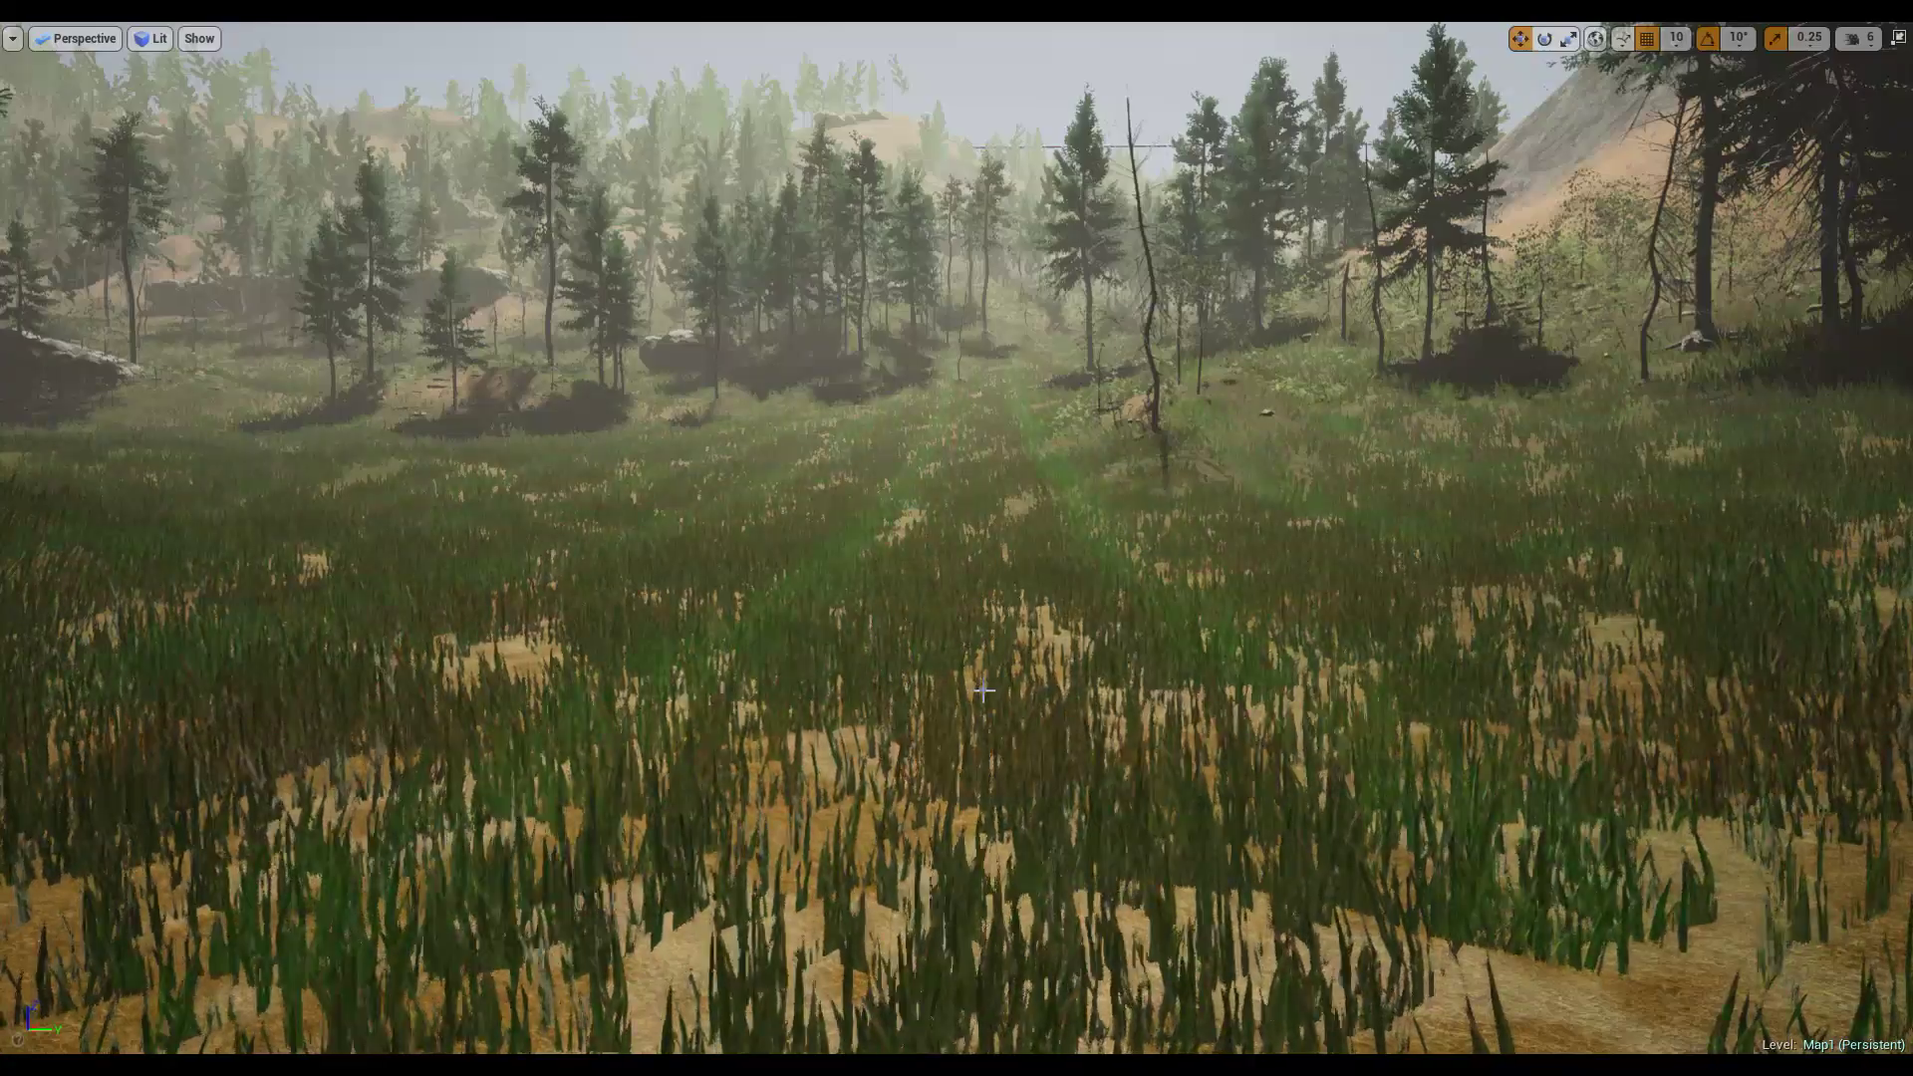
pyautogui.moveTo(934, 655)
pyautogui.mouseDown(button='right')
pyautogui.moveTo(914, 615)
pyautogui.moveTo(935, 628)
pyautogui.mouseUp(button='right')
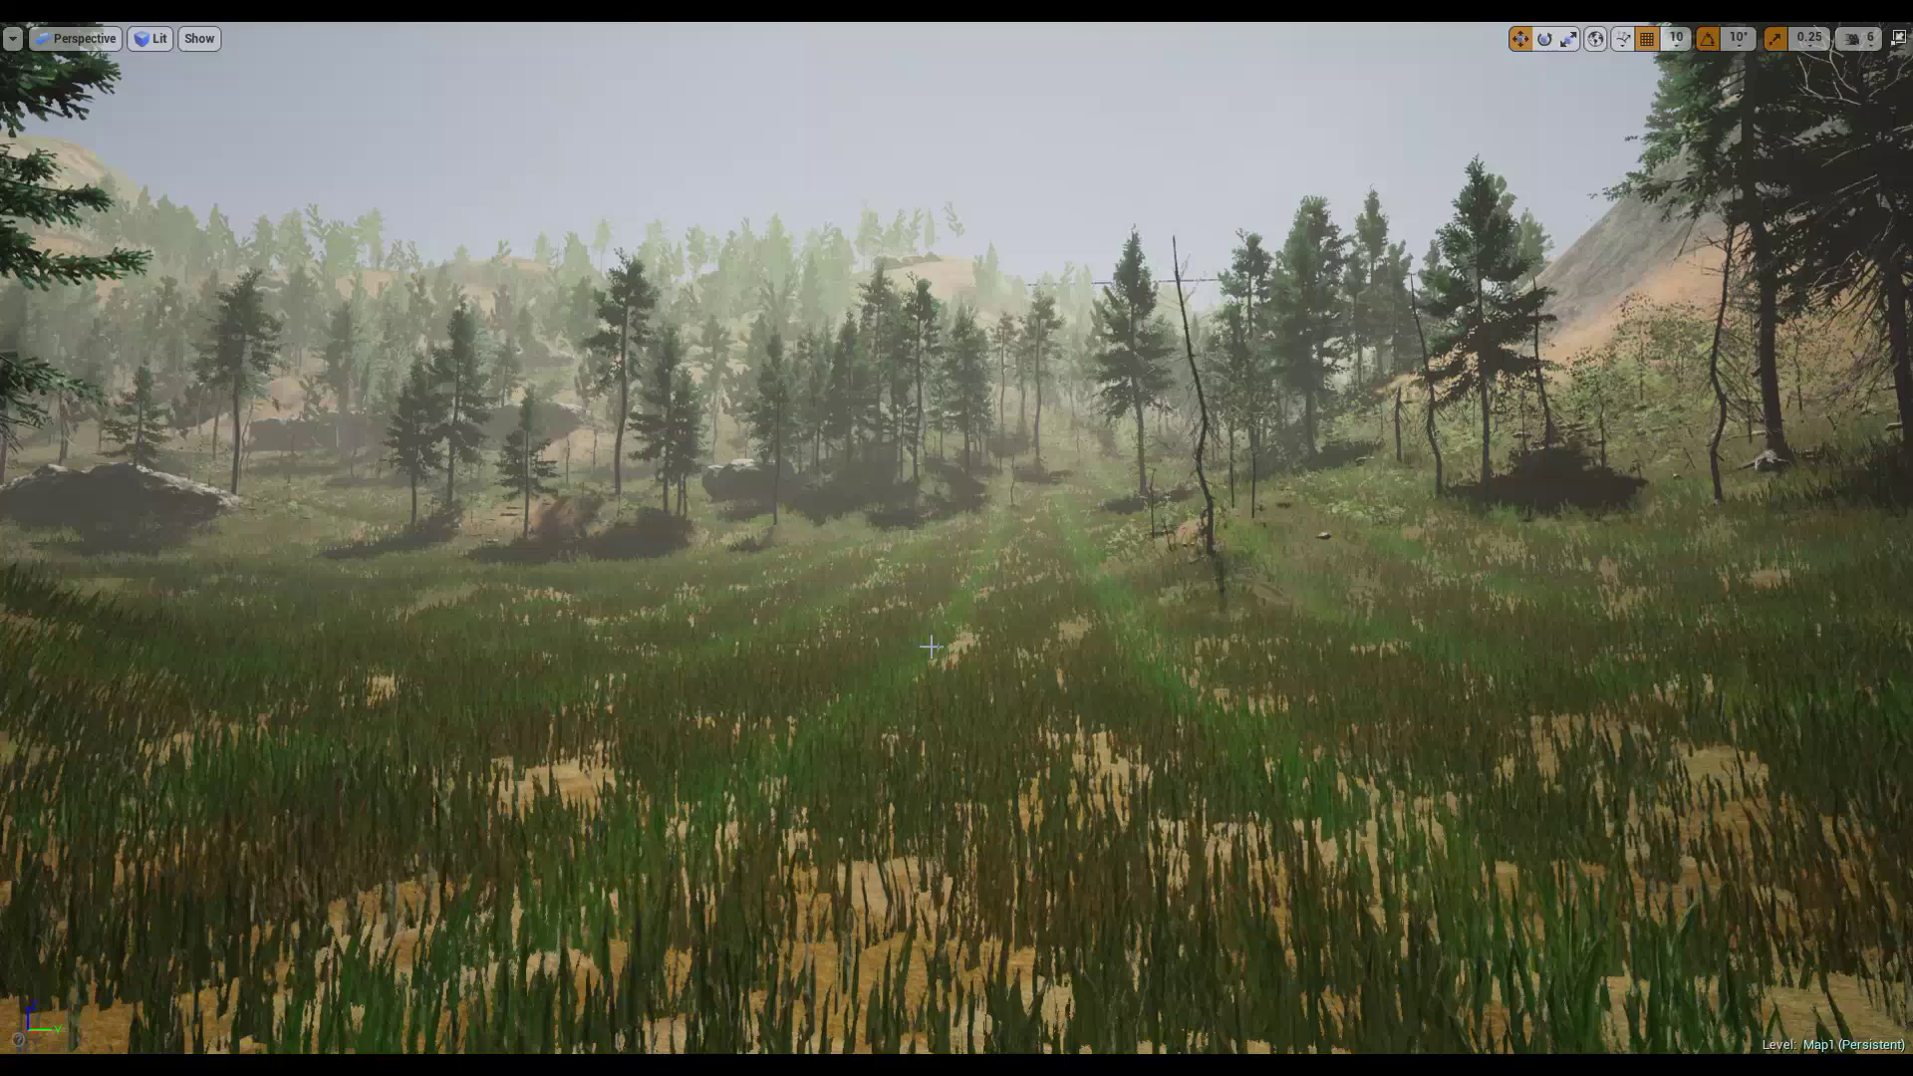
pyautogui.press('F11')
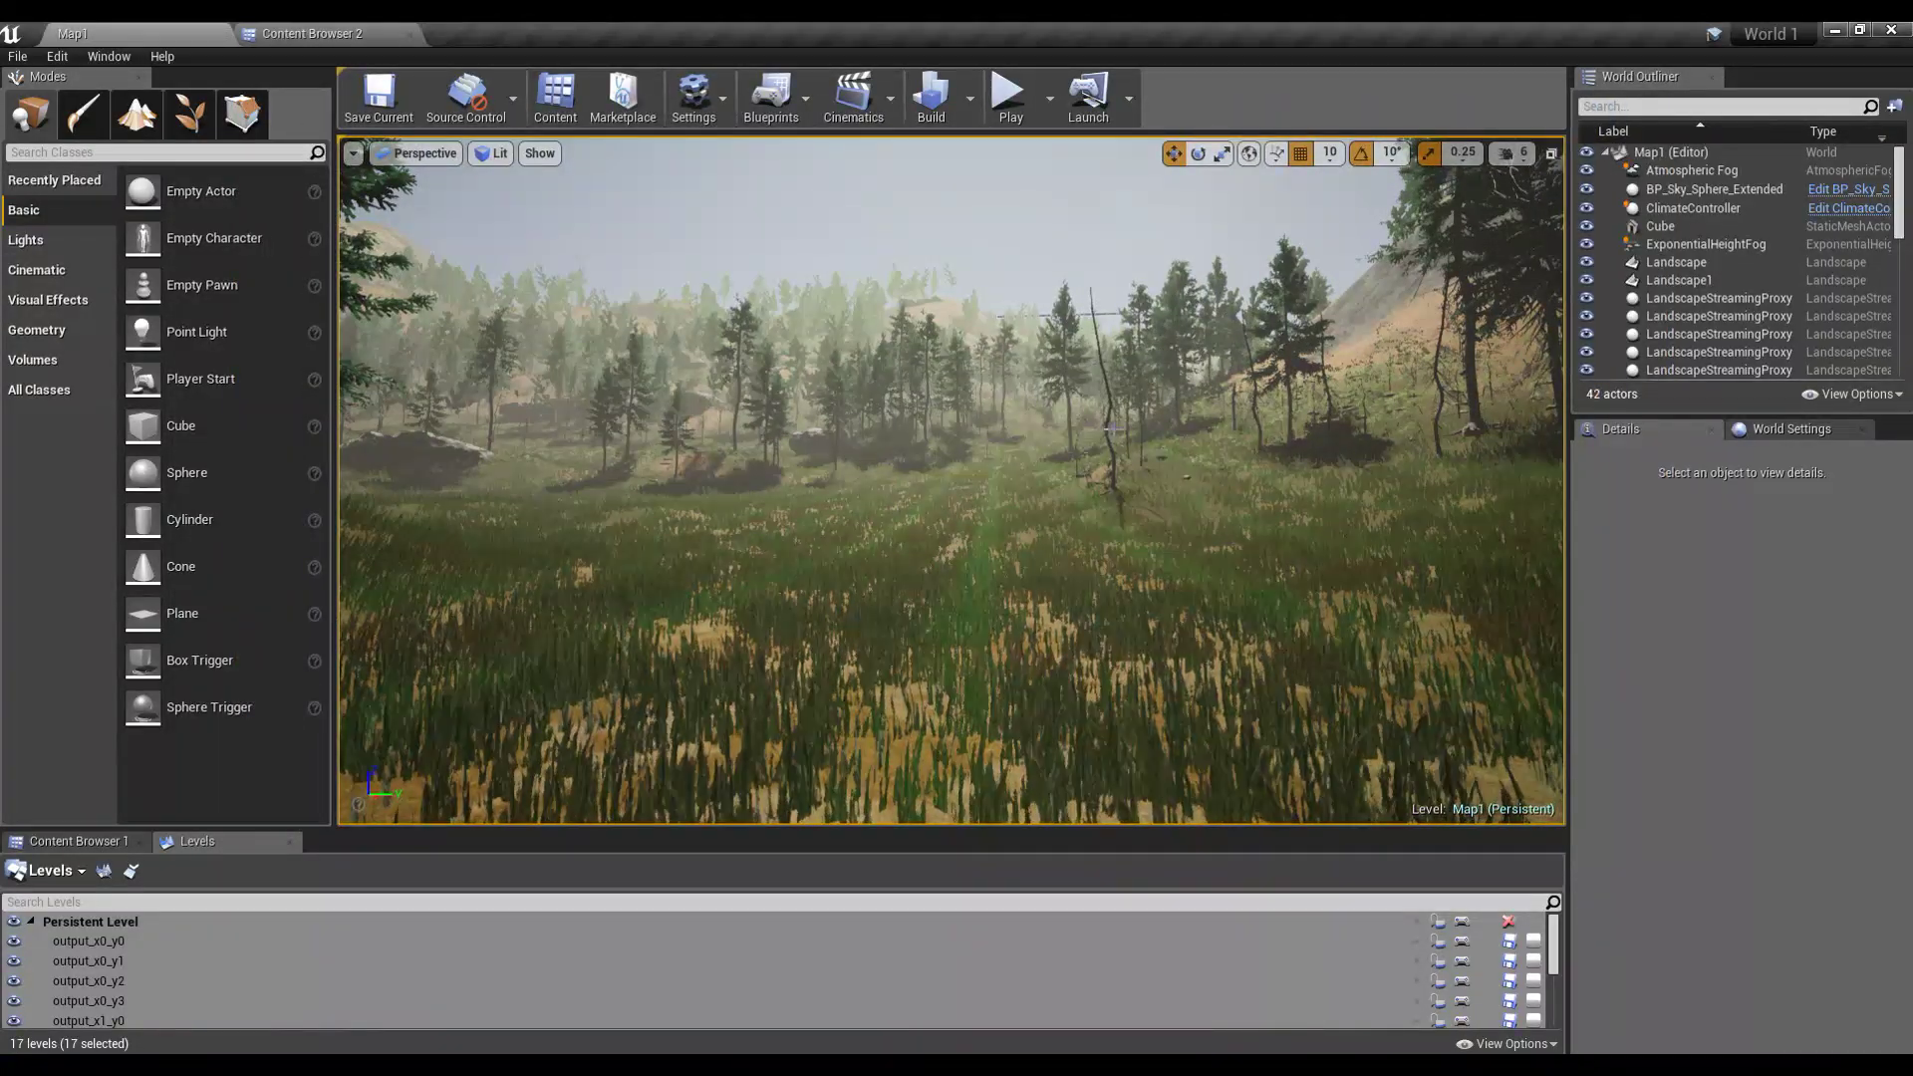
# Step: Open the M_LeavesMaster material from the Materials folder
pyautogui.click(78, 842)
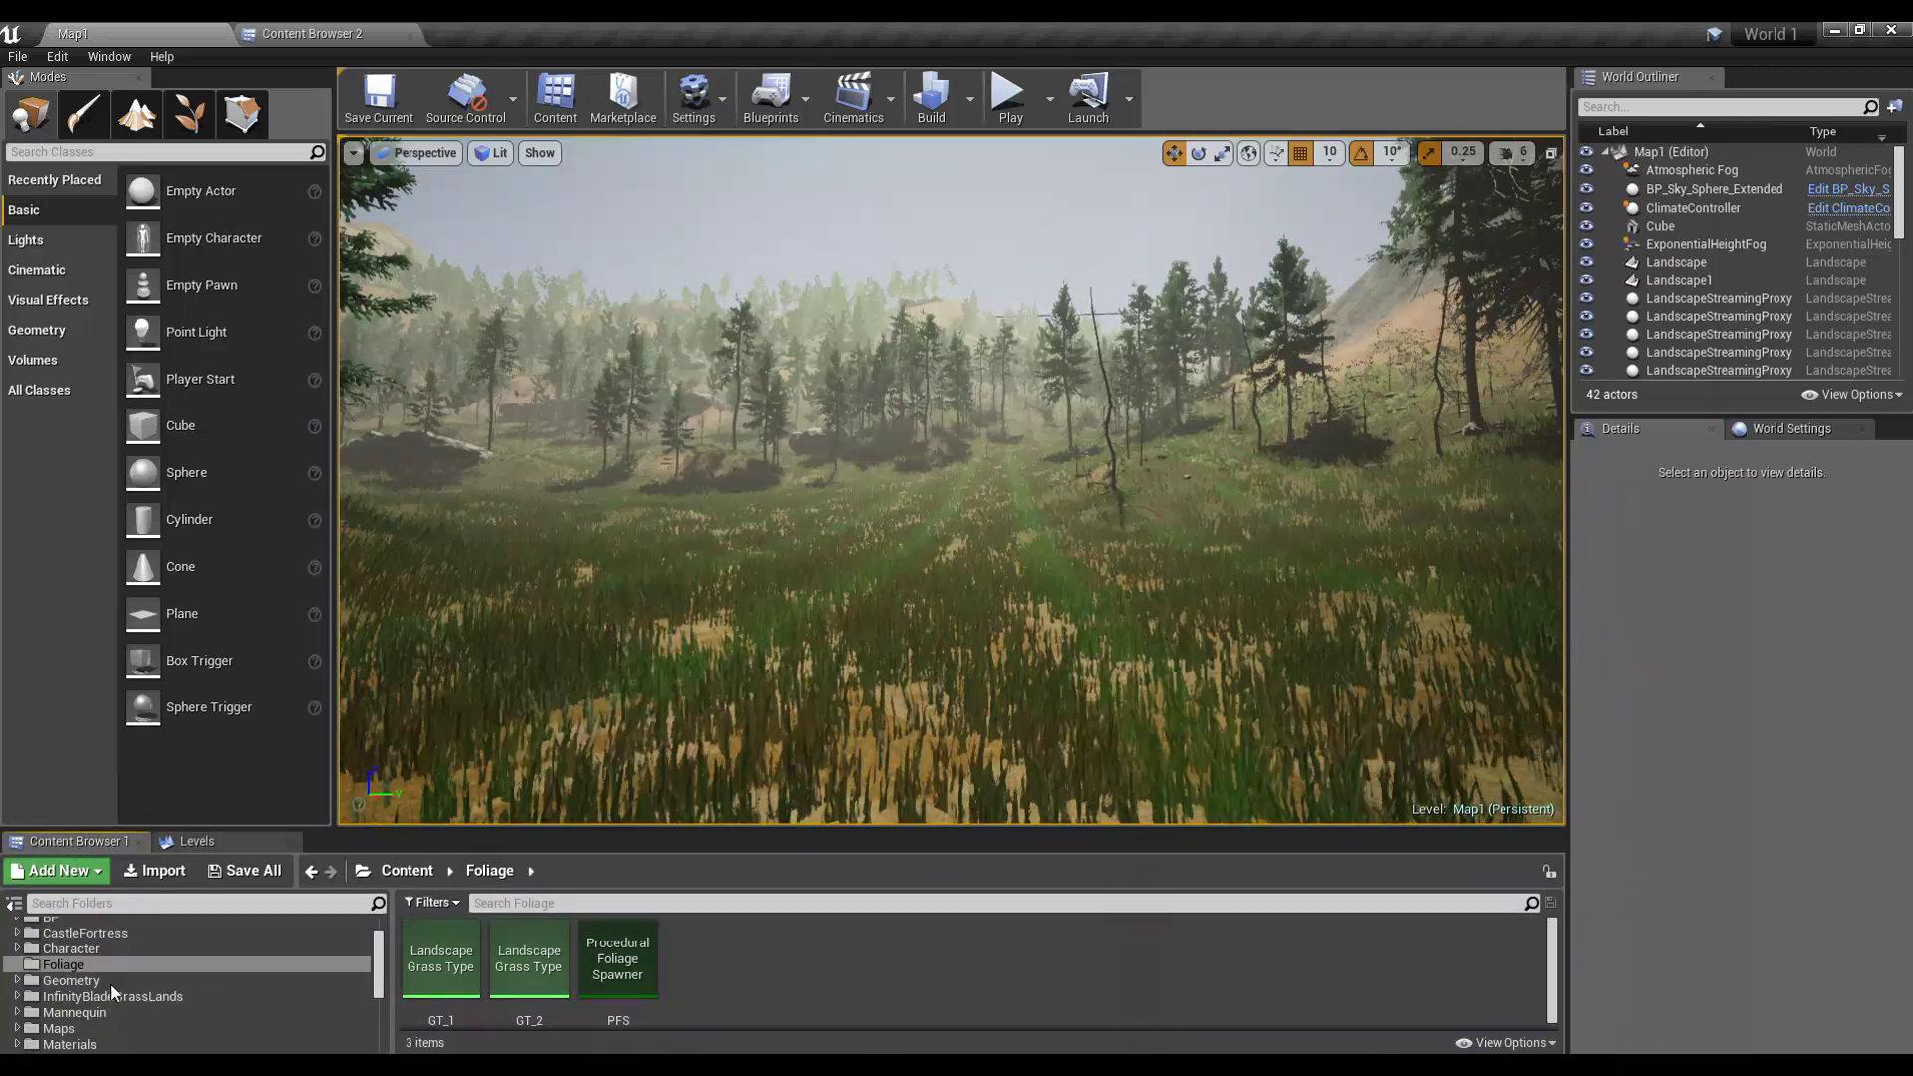
pyautogui.scroll(-3, 223, 992)
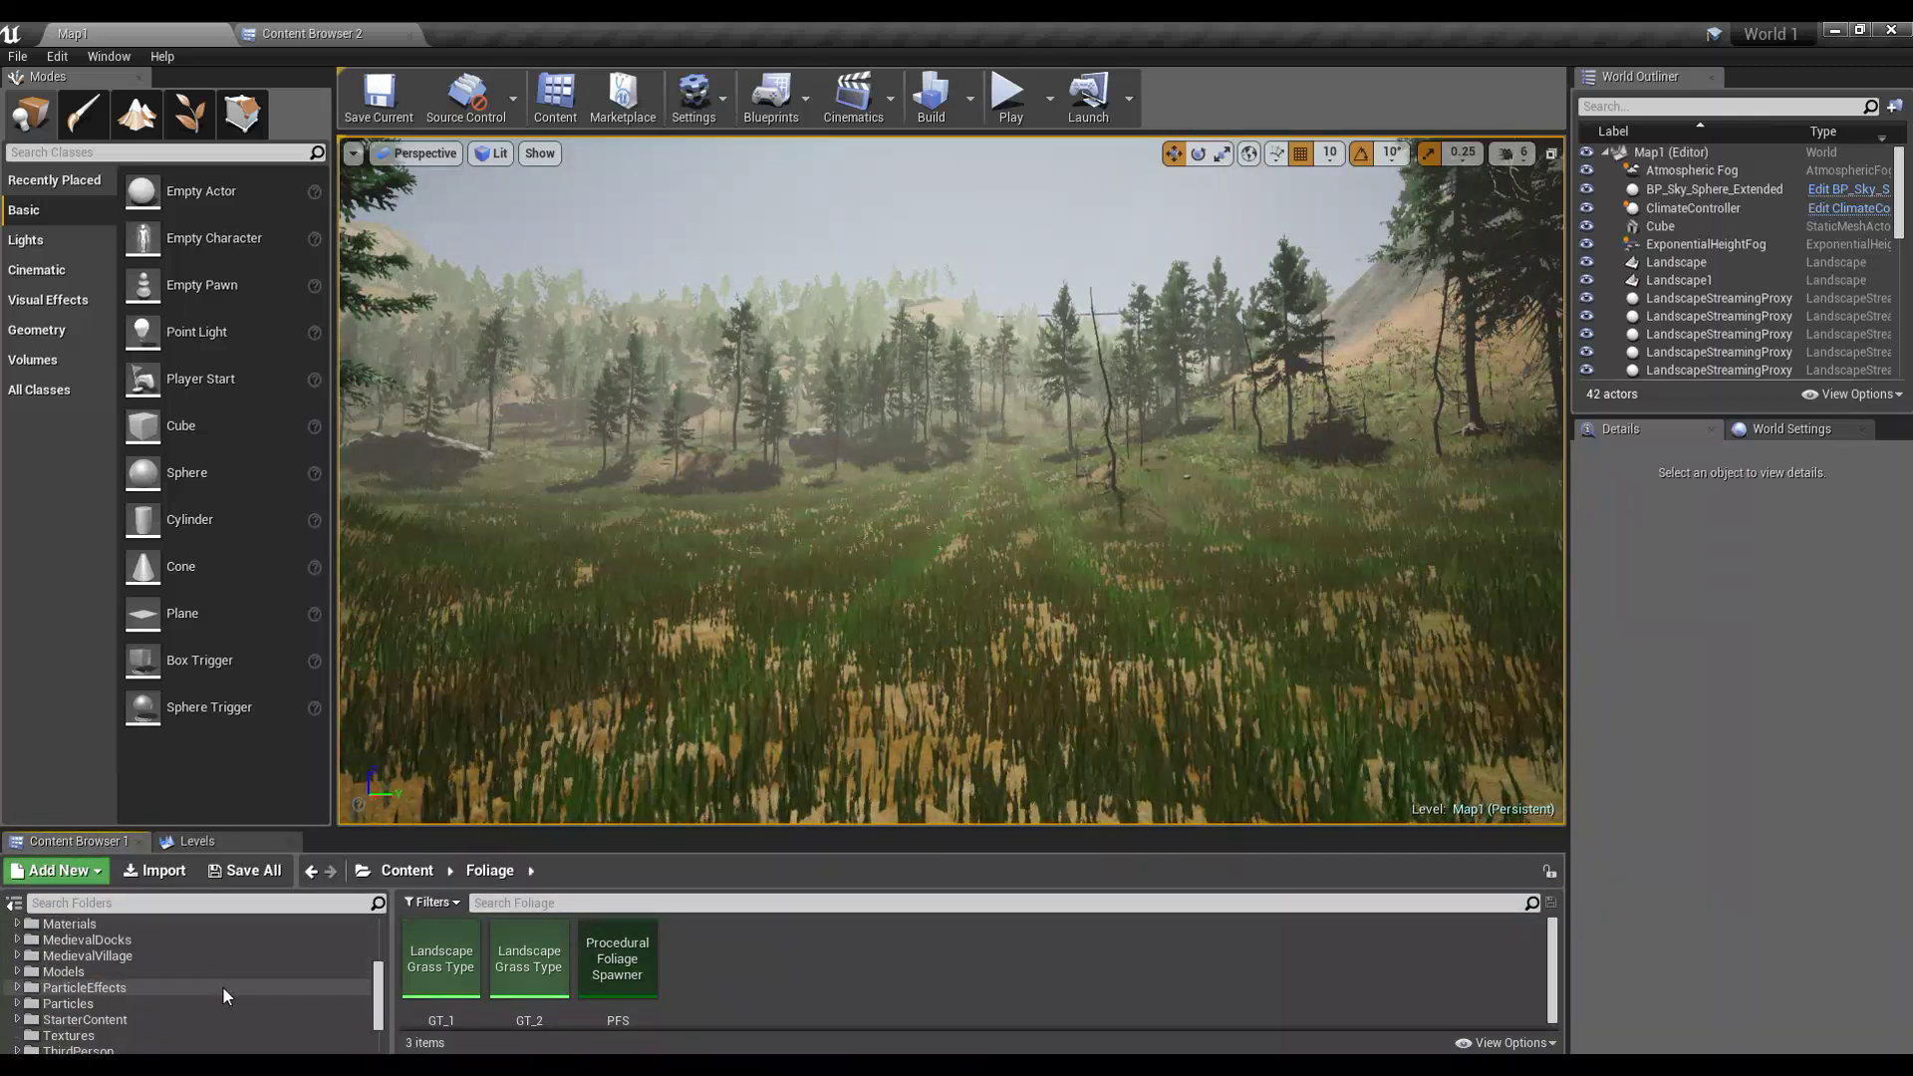
pyautogui.scroll(3, 221, 985)
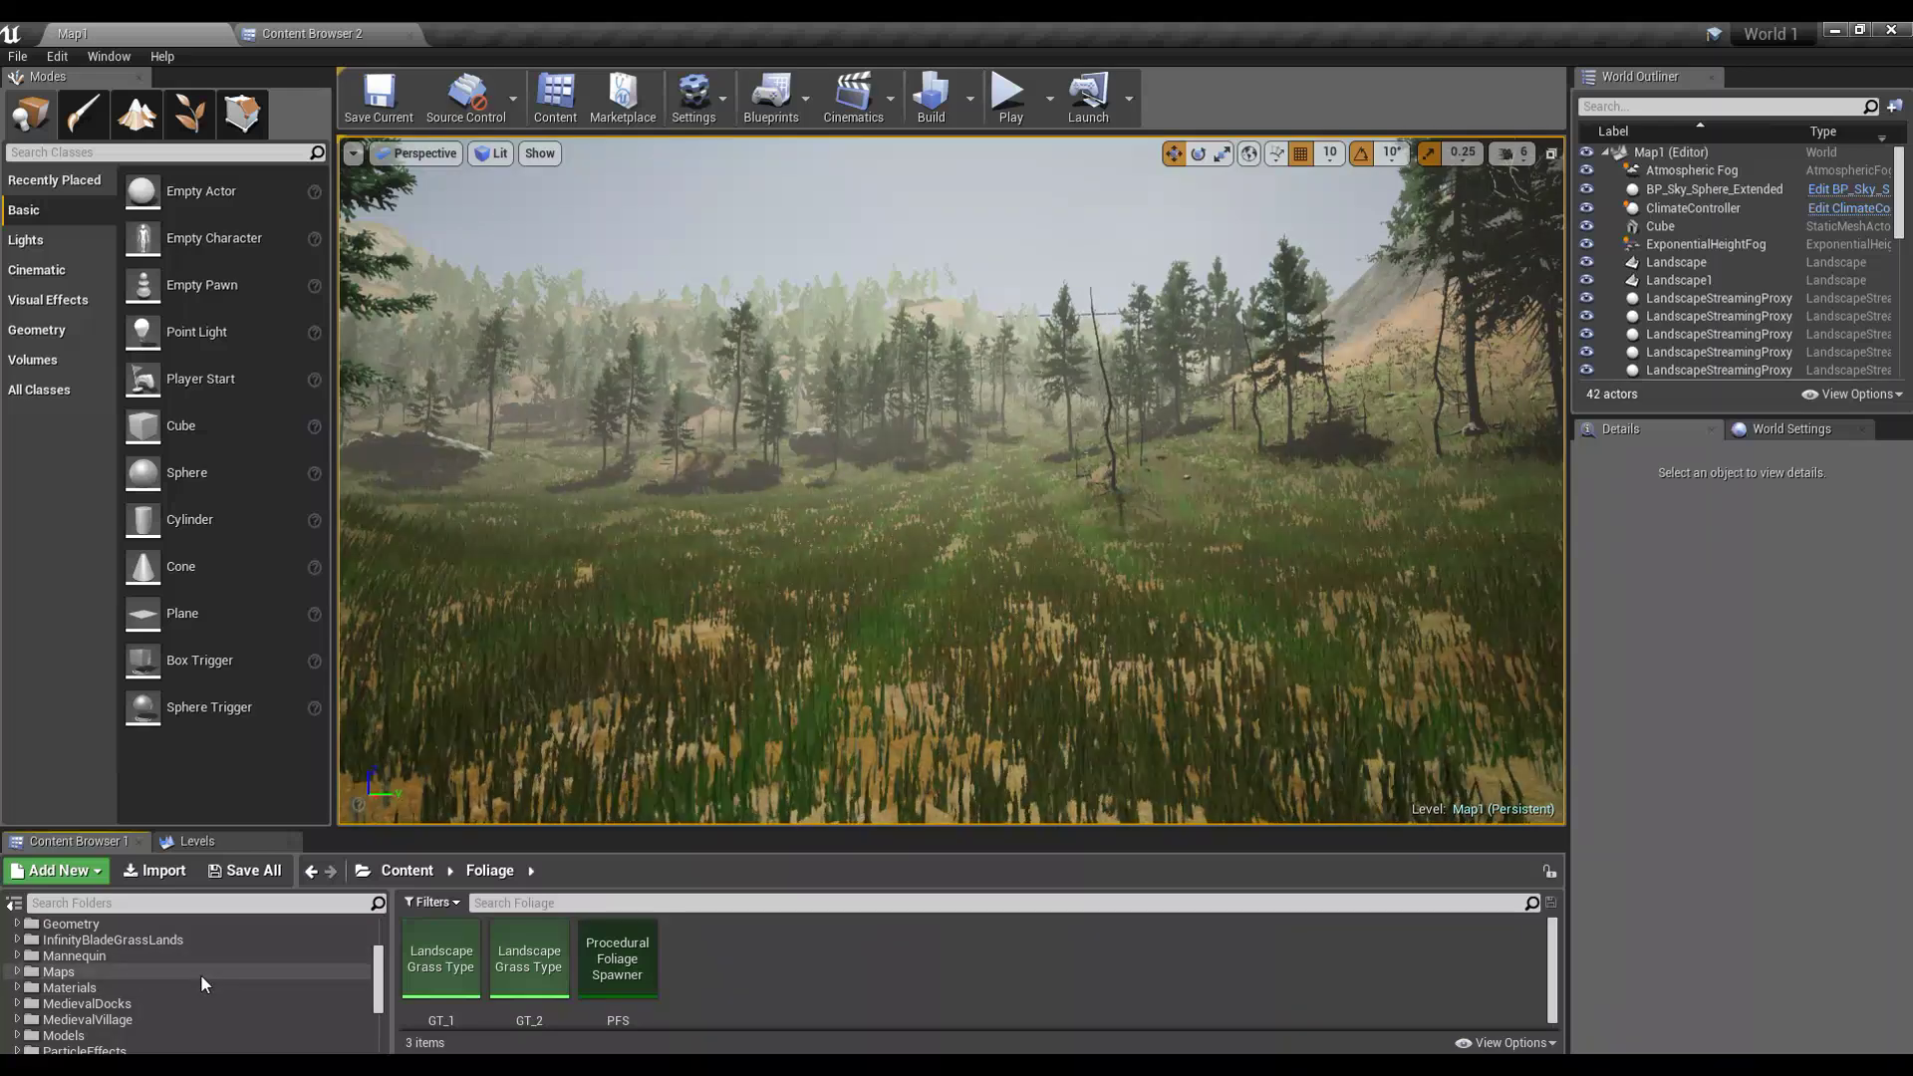
pyautogui.scroll(2, 200, 973)
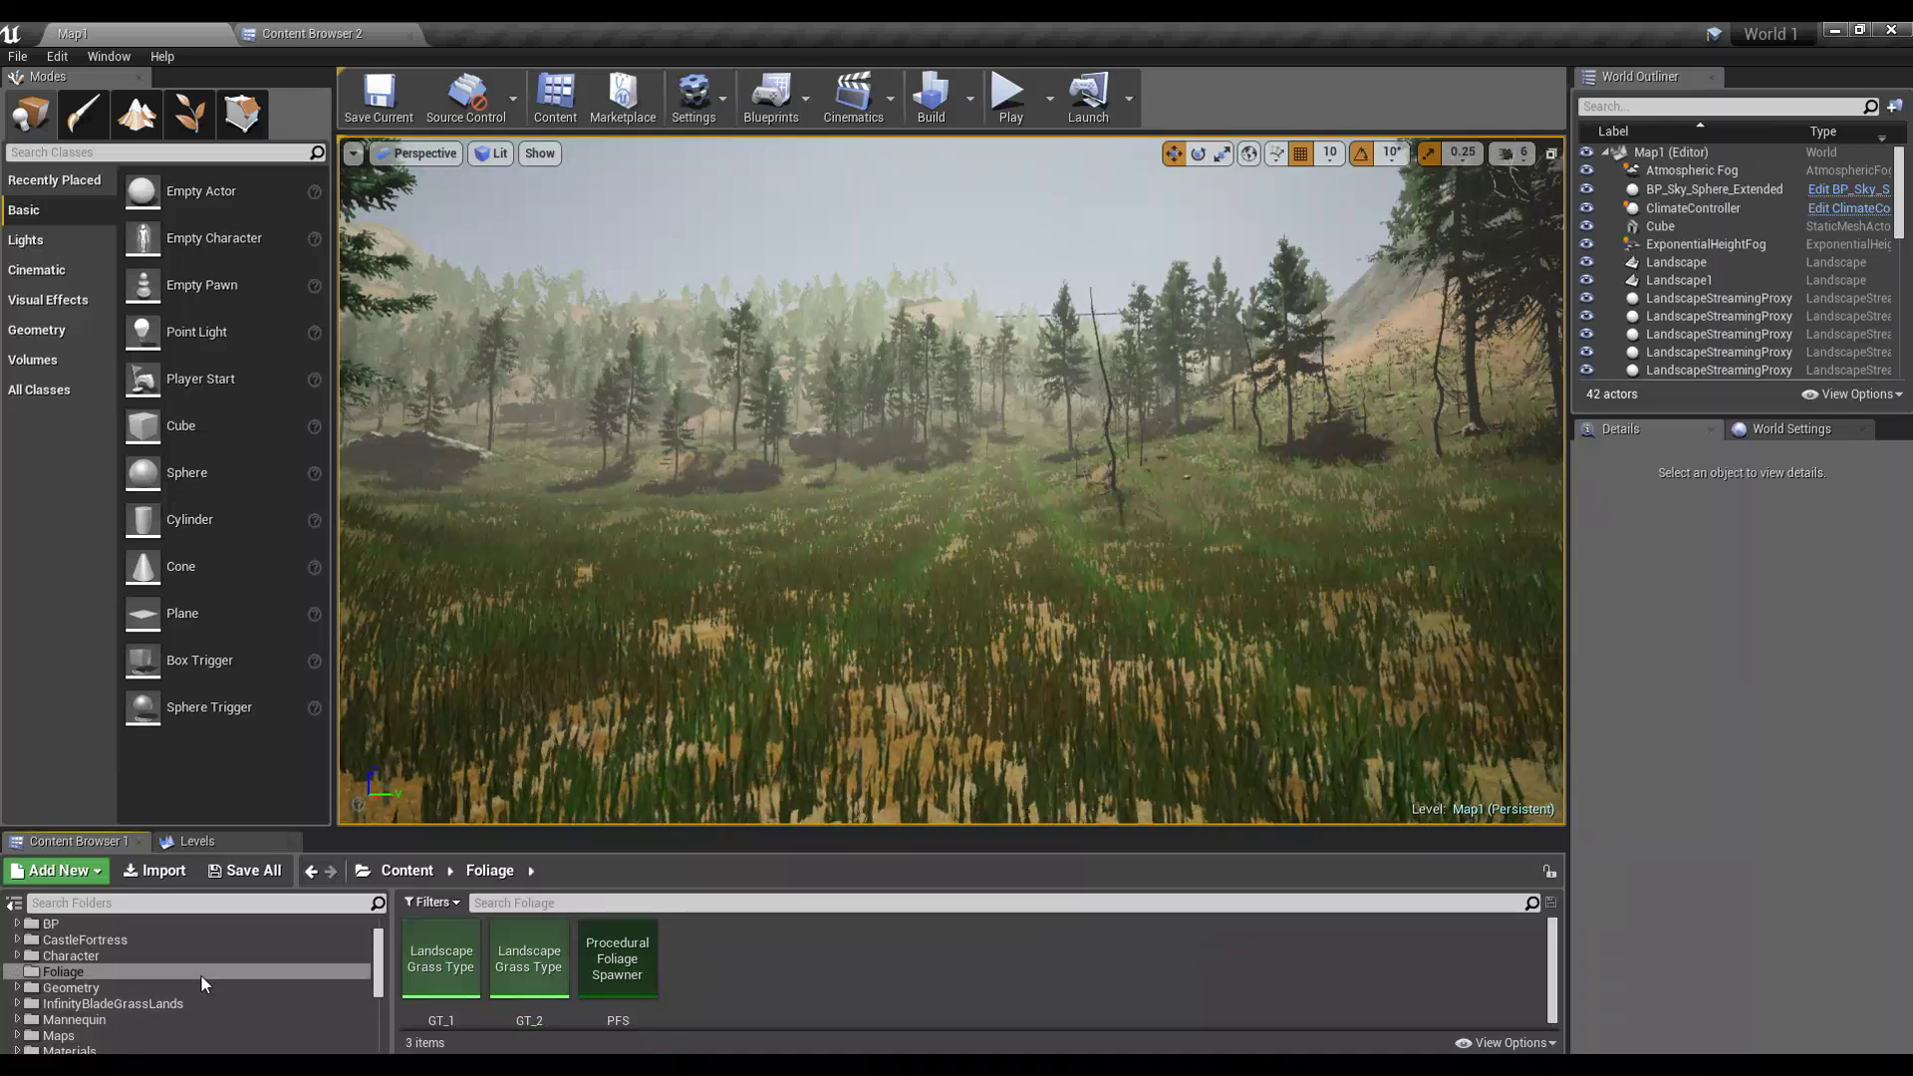
pyautogui.click(71, 1020)
pyautogui.scroll(-1, 69, 1023)
pyautogui.click(70, 1020)
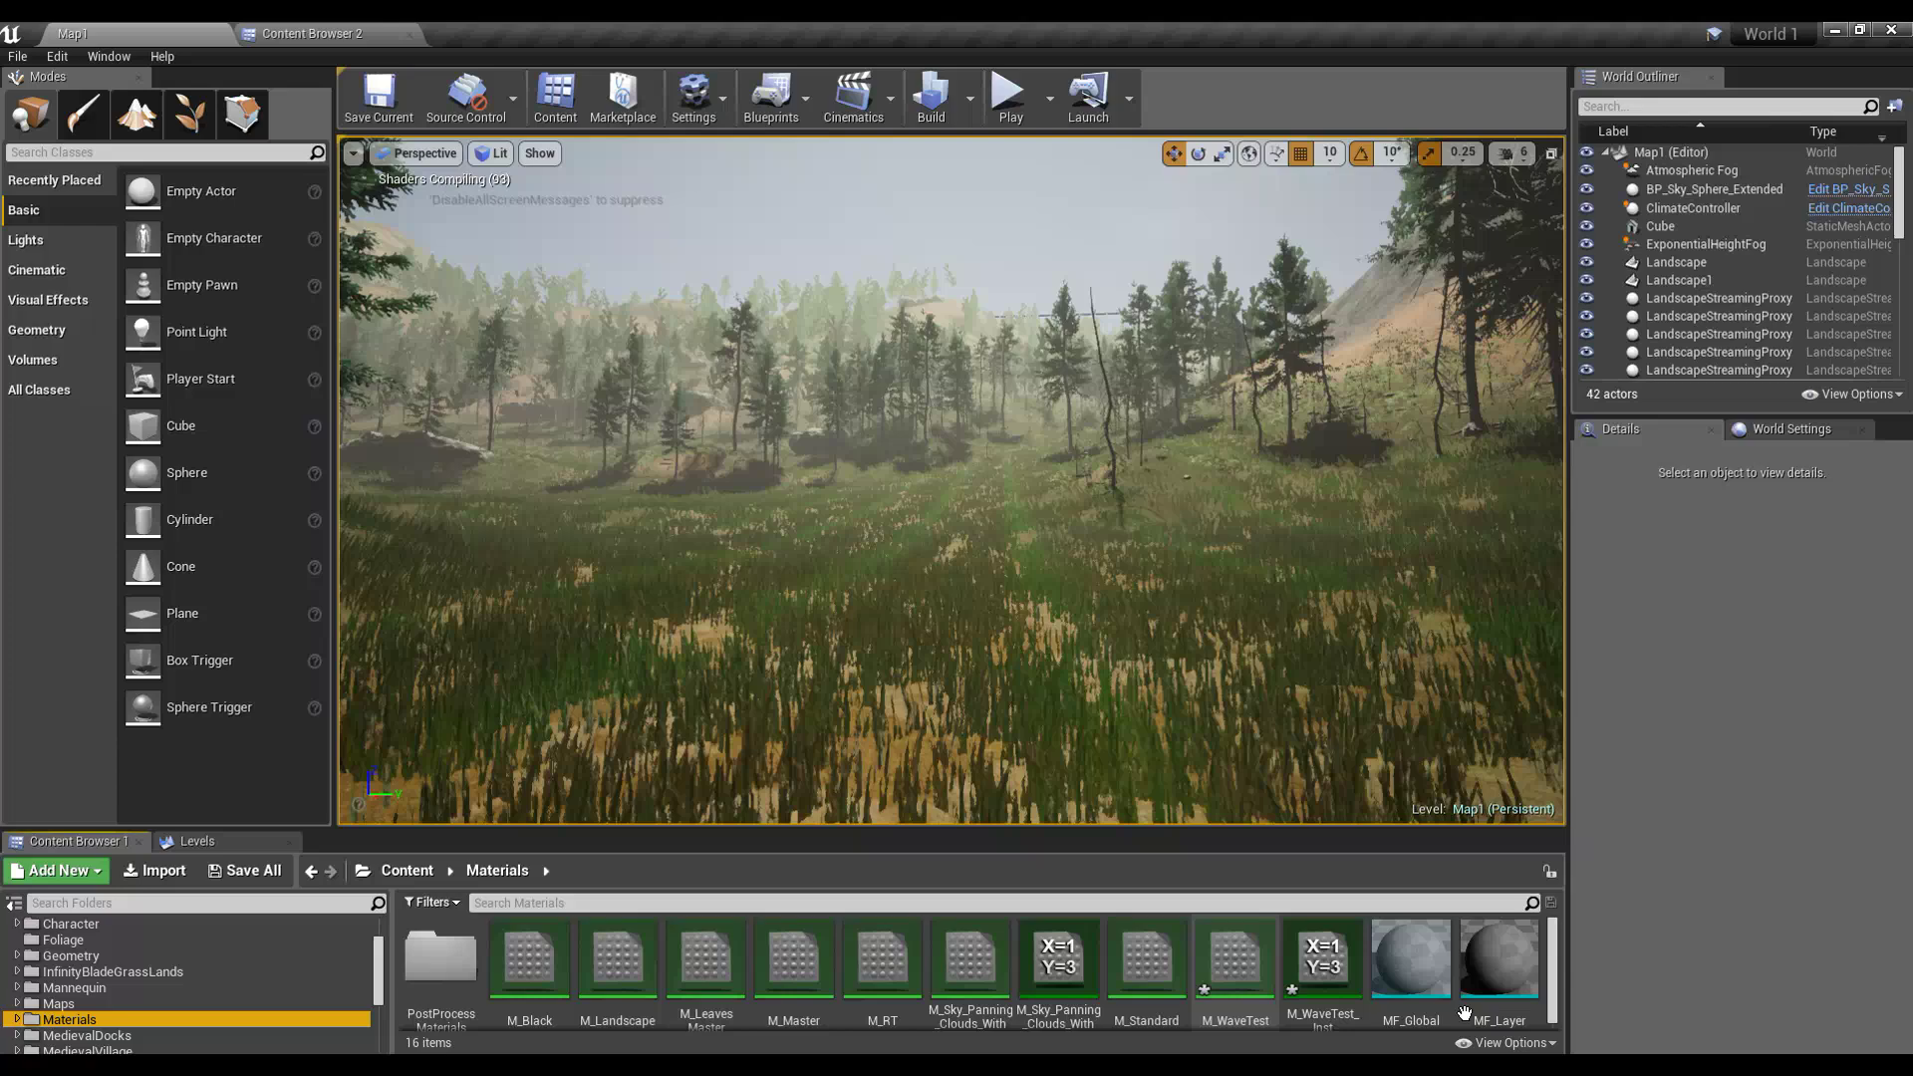
pyautogui.doubleClick(702, 962)
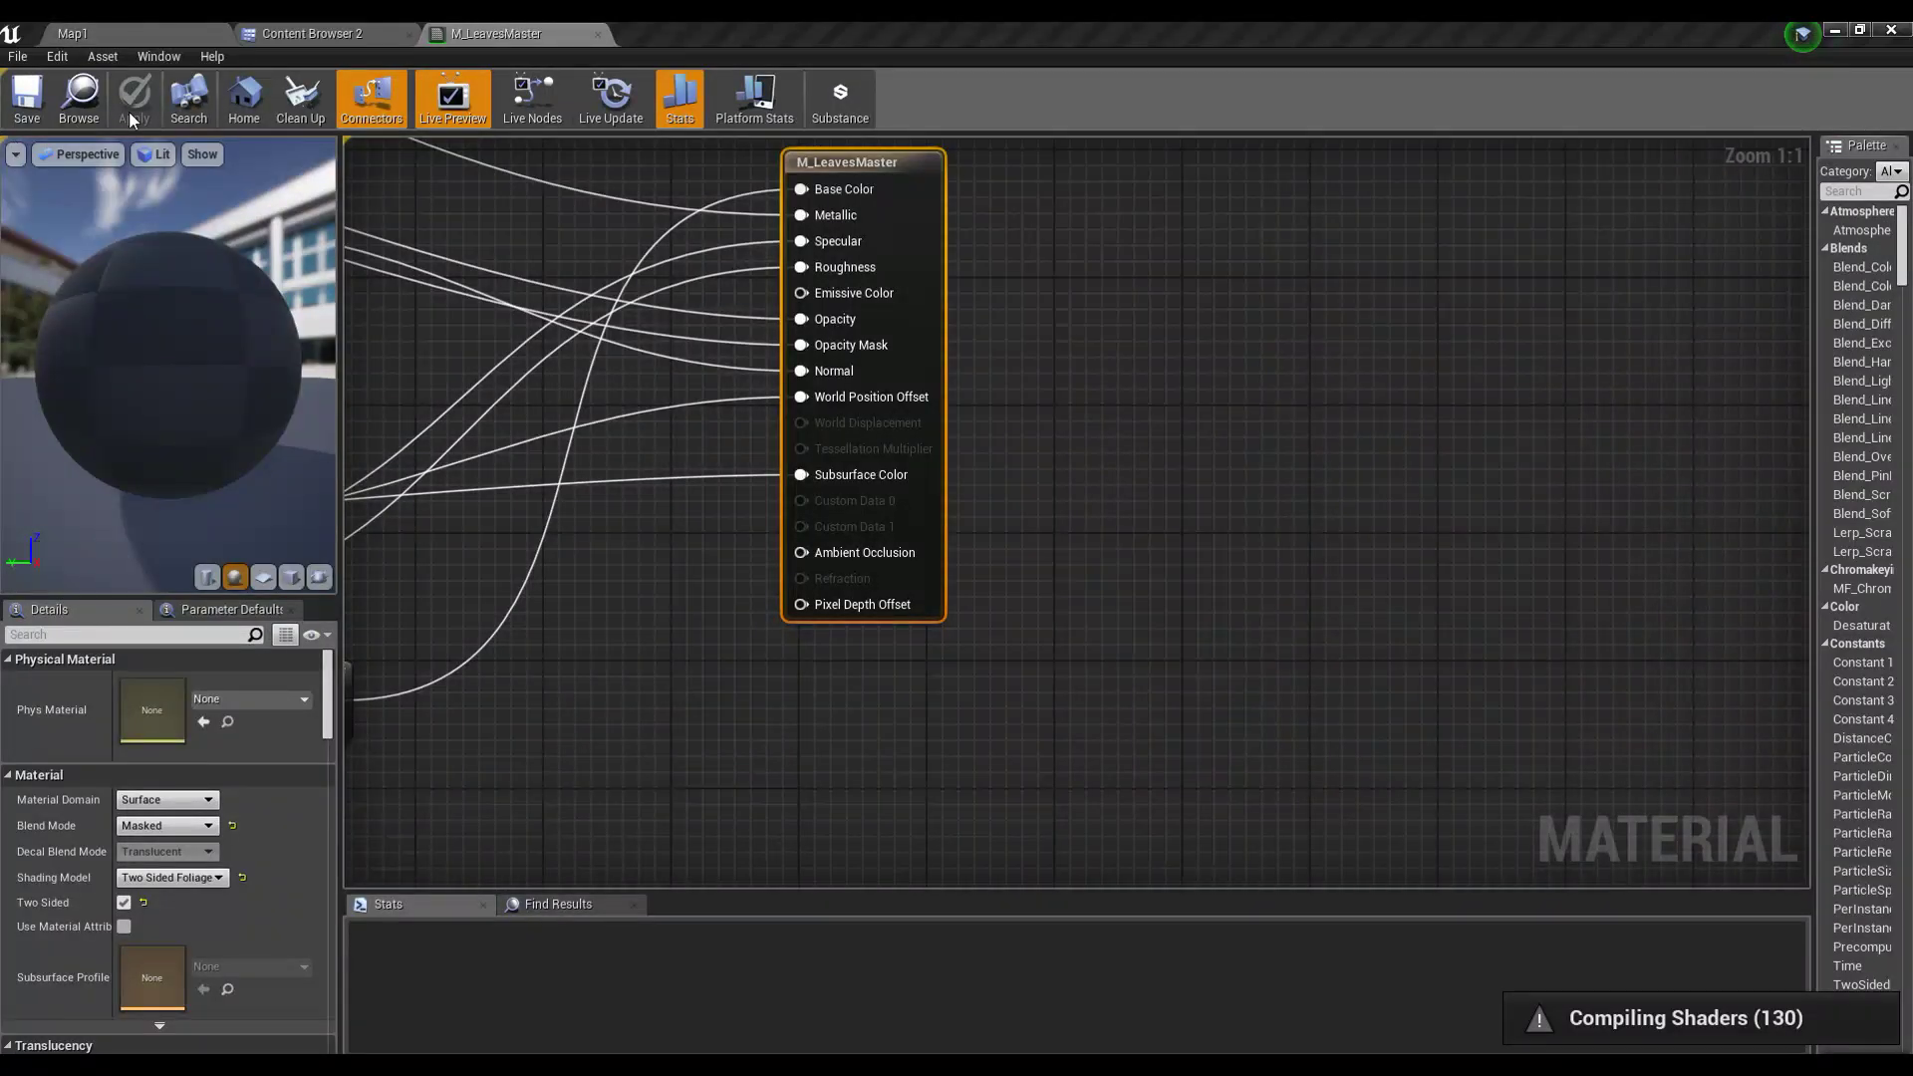
# Step: Go back to the Map1 level and look over the grass field from several angles
pyautogui.click(122, 35)
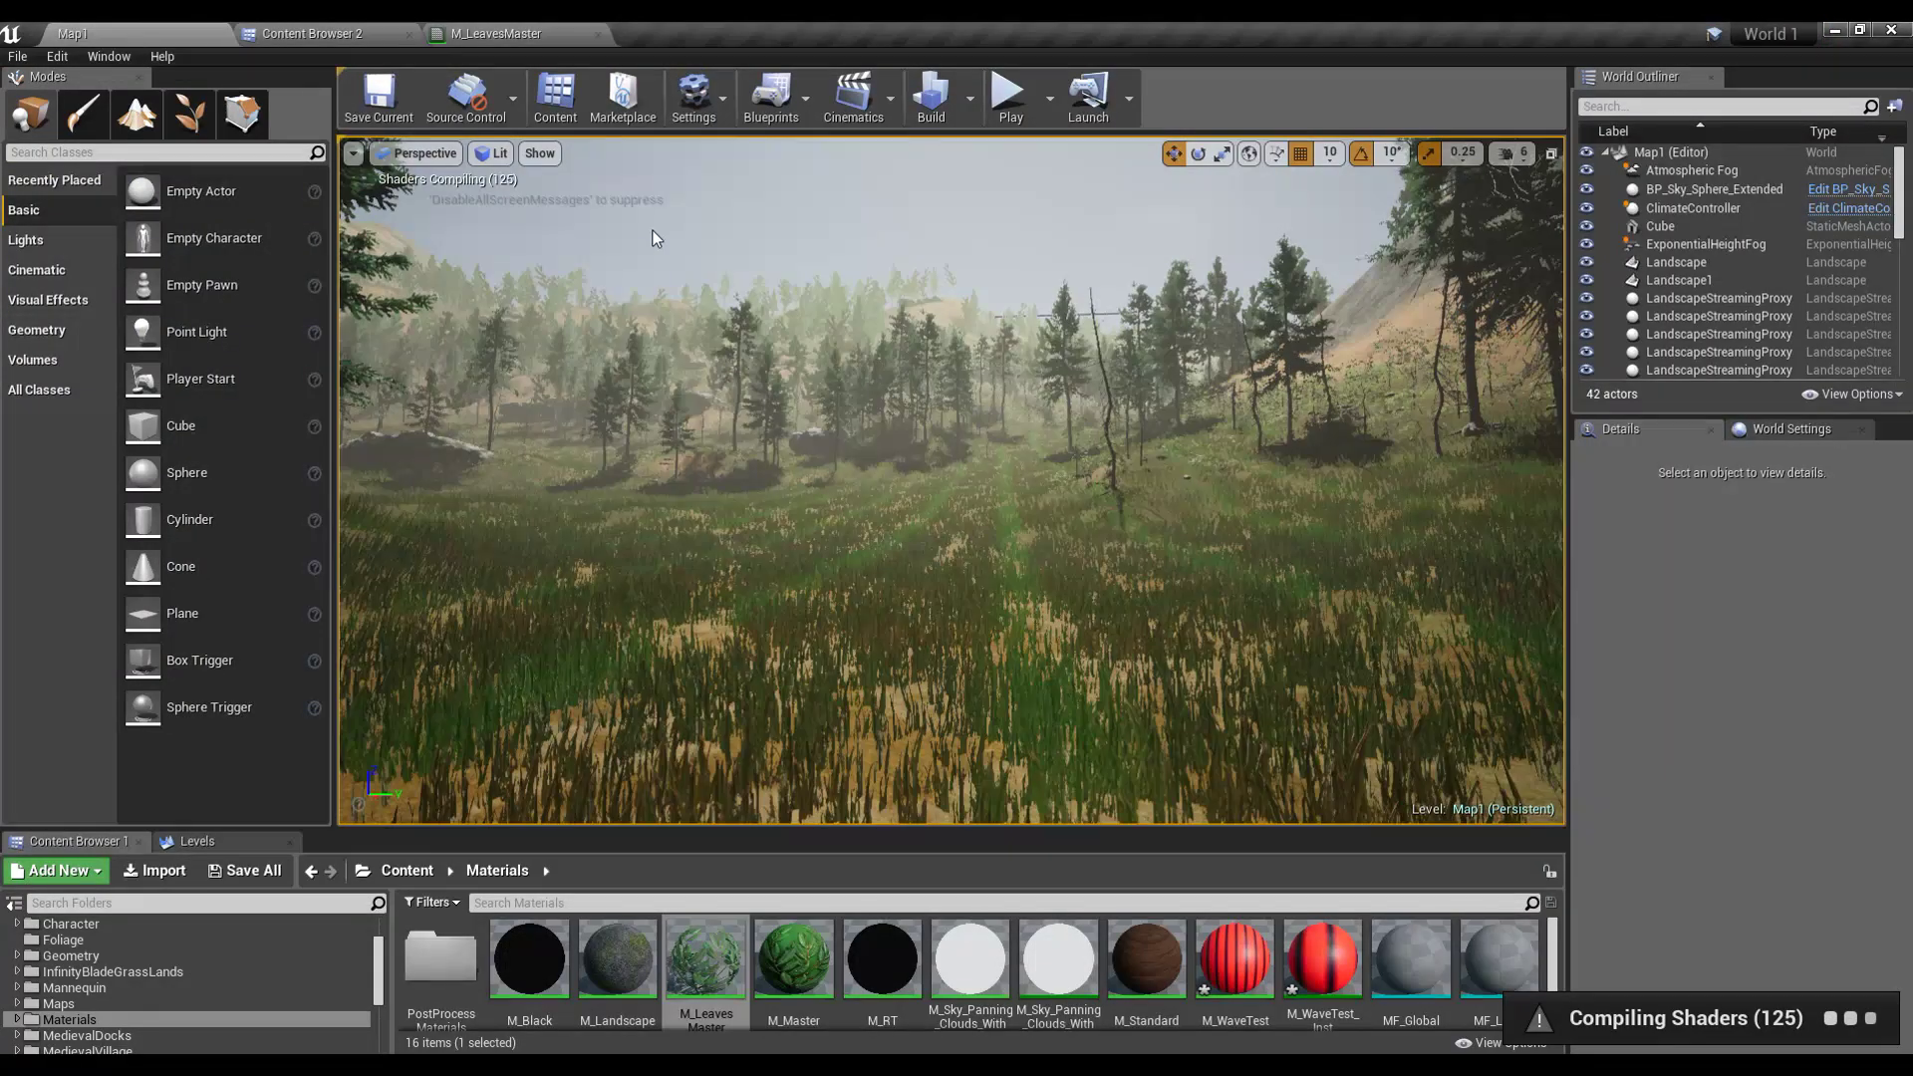
pyautogui.moveTo(654, 234); pyautogui.dragTo(588, 234, button='right')
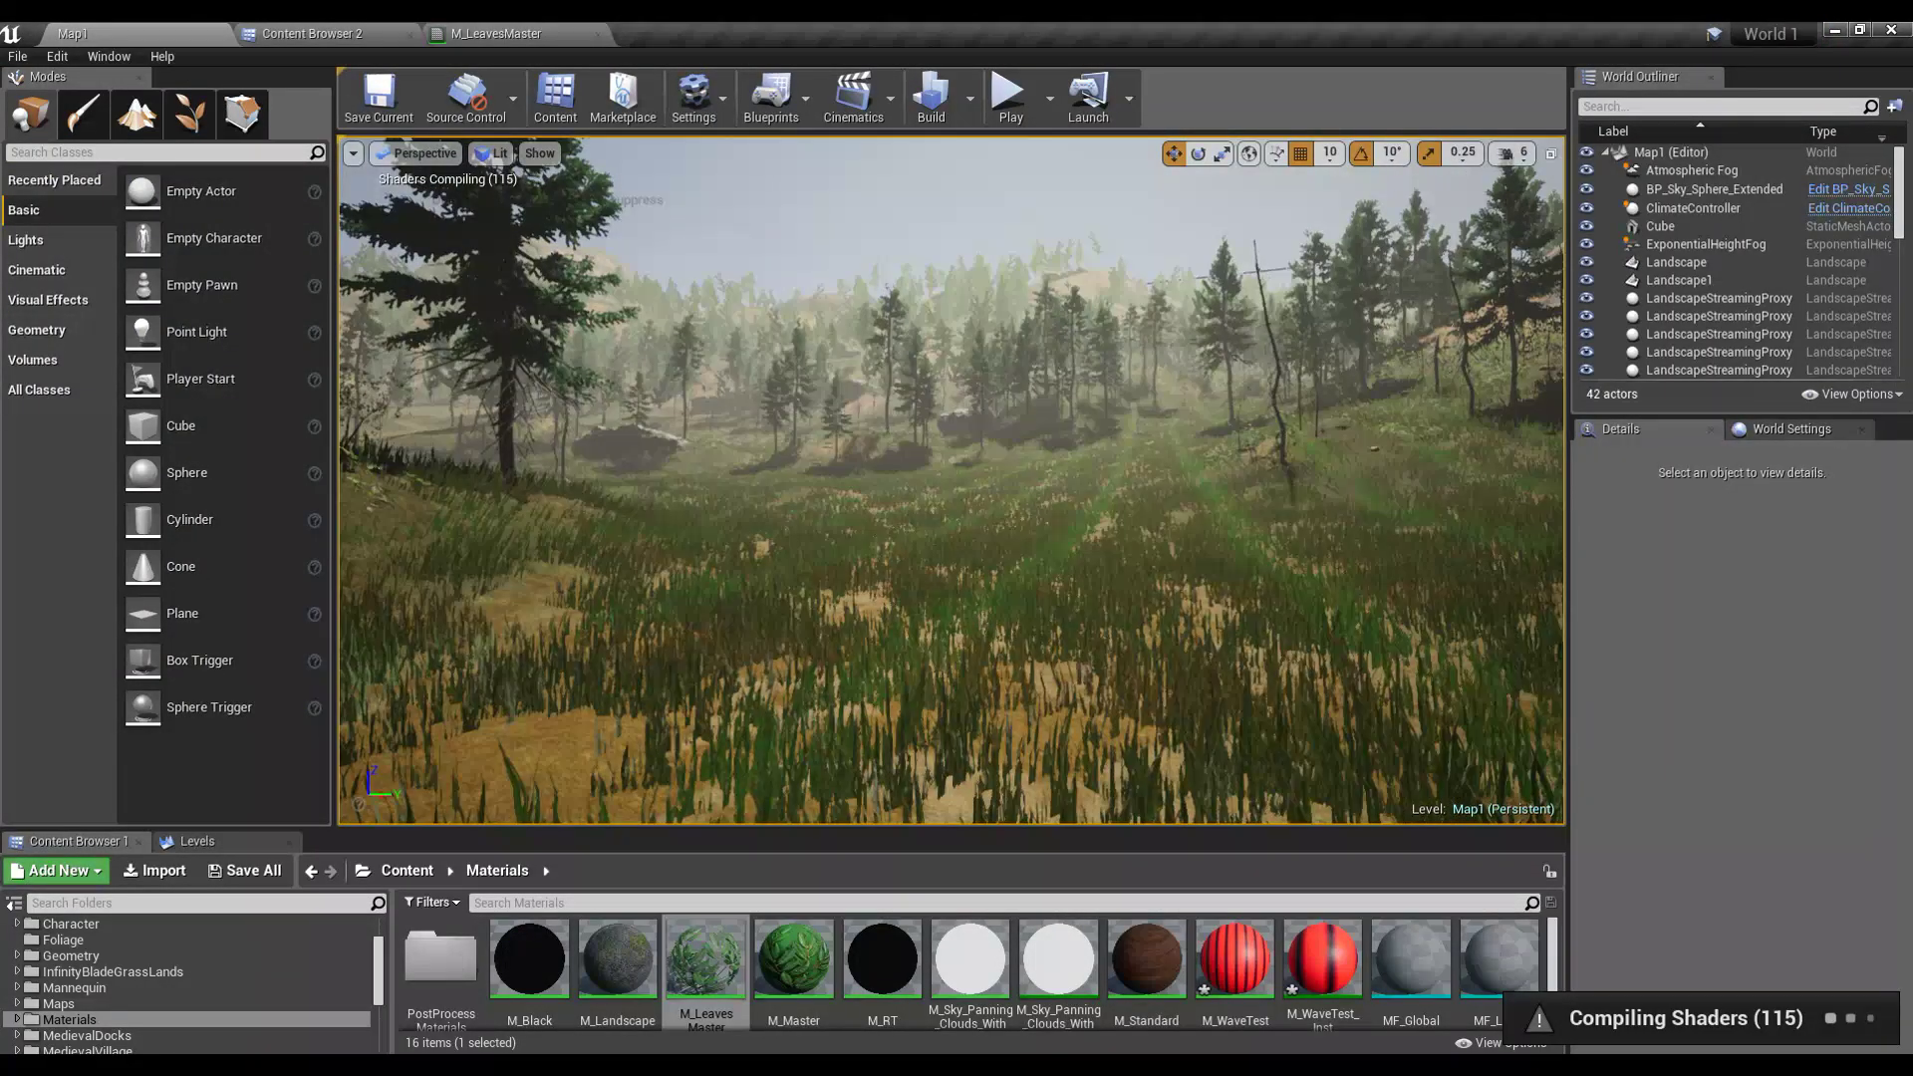
pyautogui.moveTo(654, 235); pyautogui.dragTo(997, 240, button='right')
pyautogui.moveTo(1318, 662); pyautogui.dragTo(962, 505, button='right')
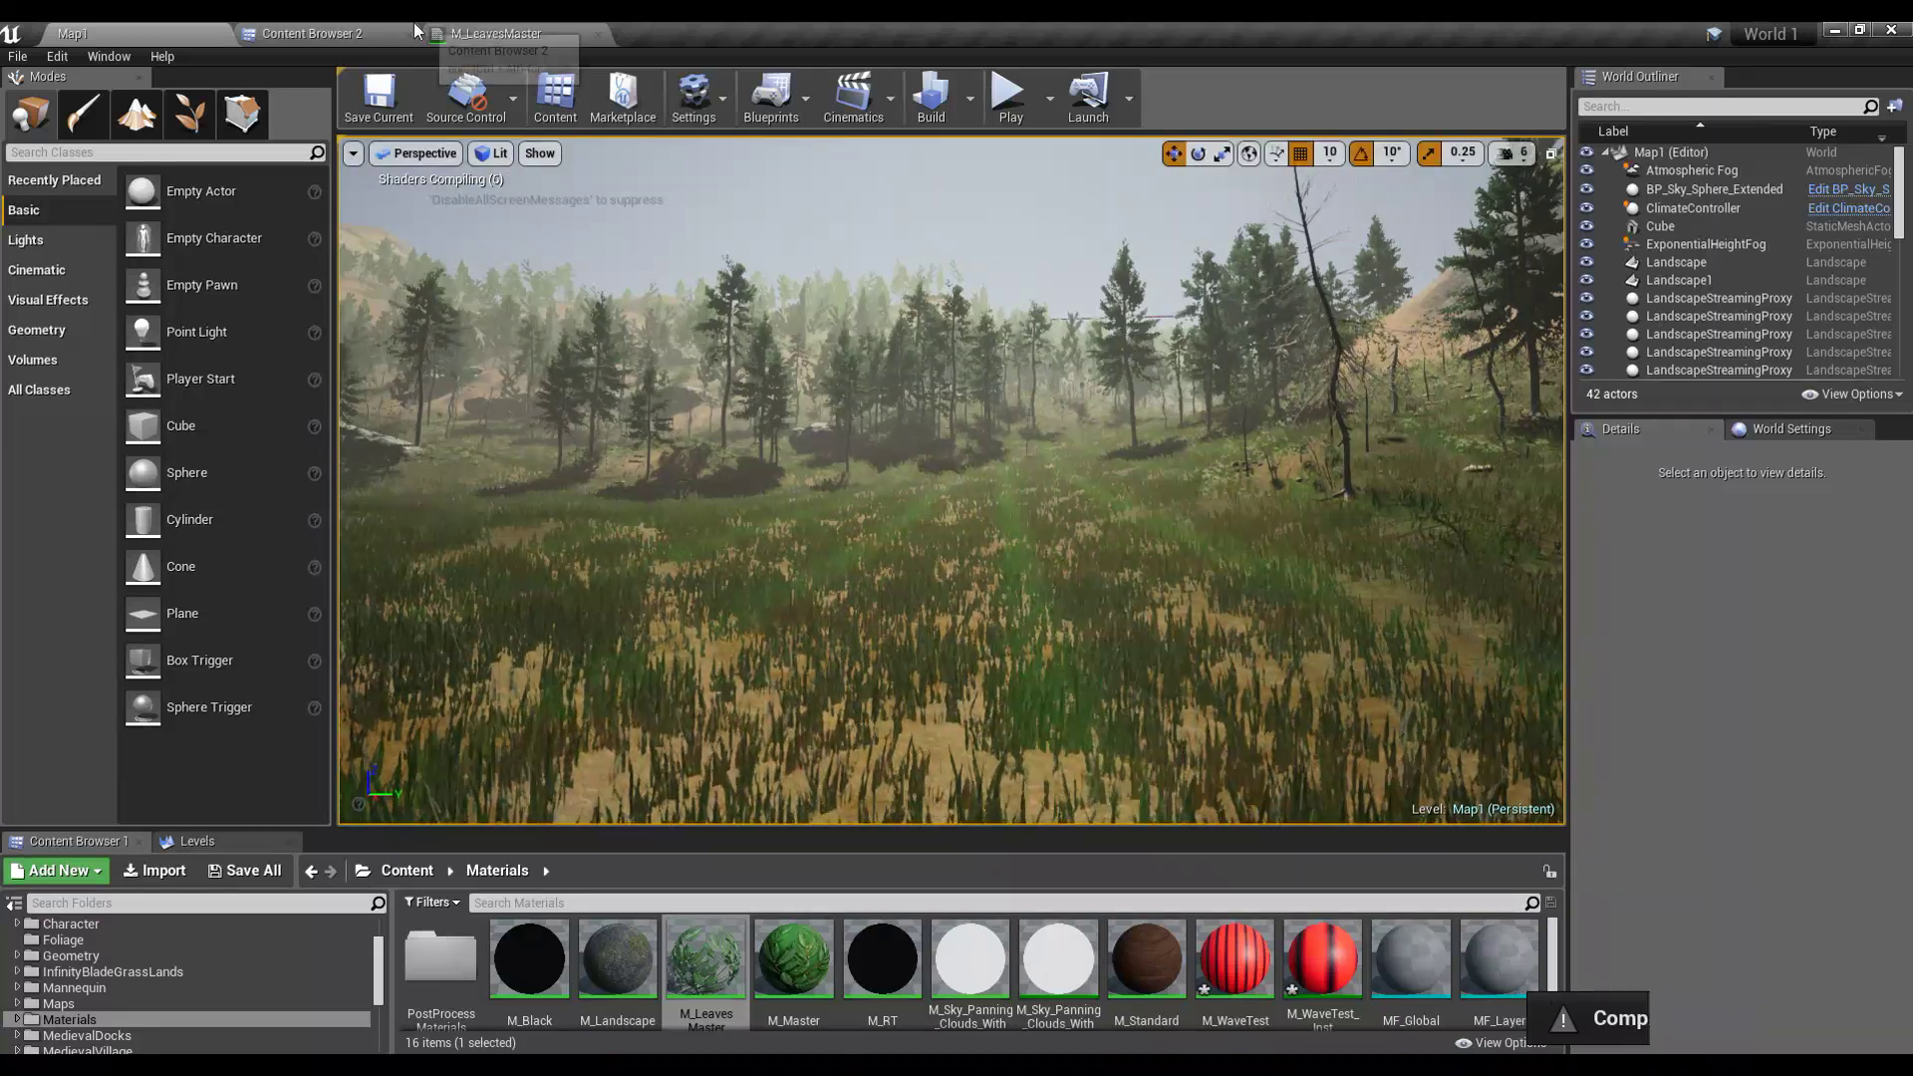
# Step: Examine the M_LeavesMaster node graph, including the wave nodes that start from Absolute World Position and Time
pyautogui.click(495, 33)
pyautogui.scroll(-8, 888, 608)
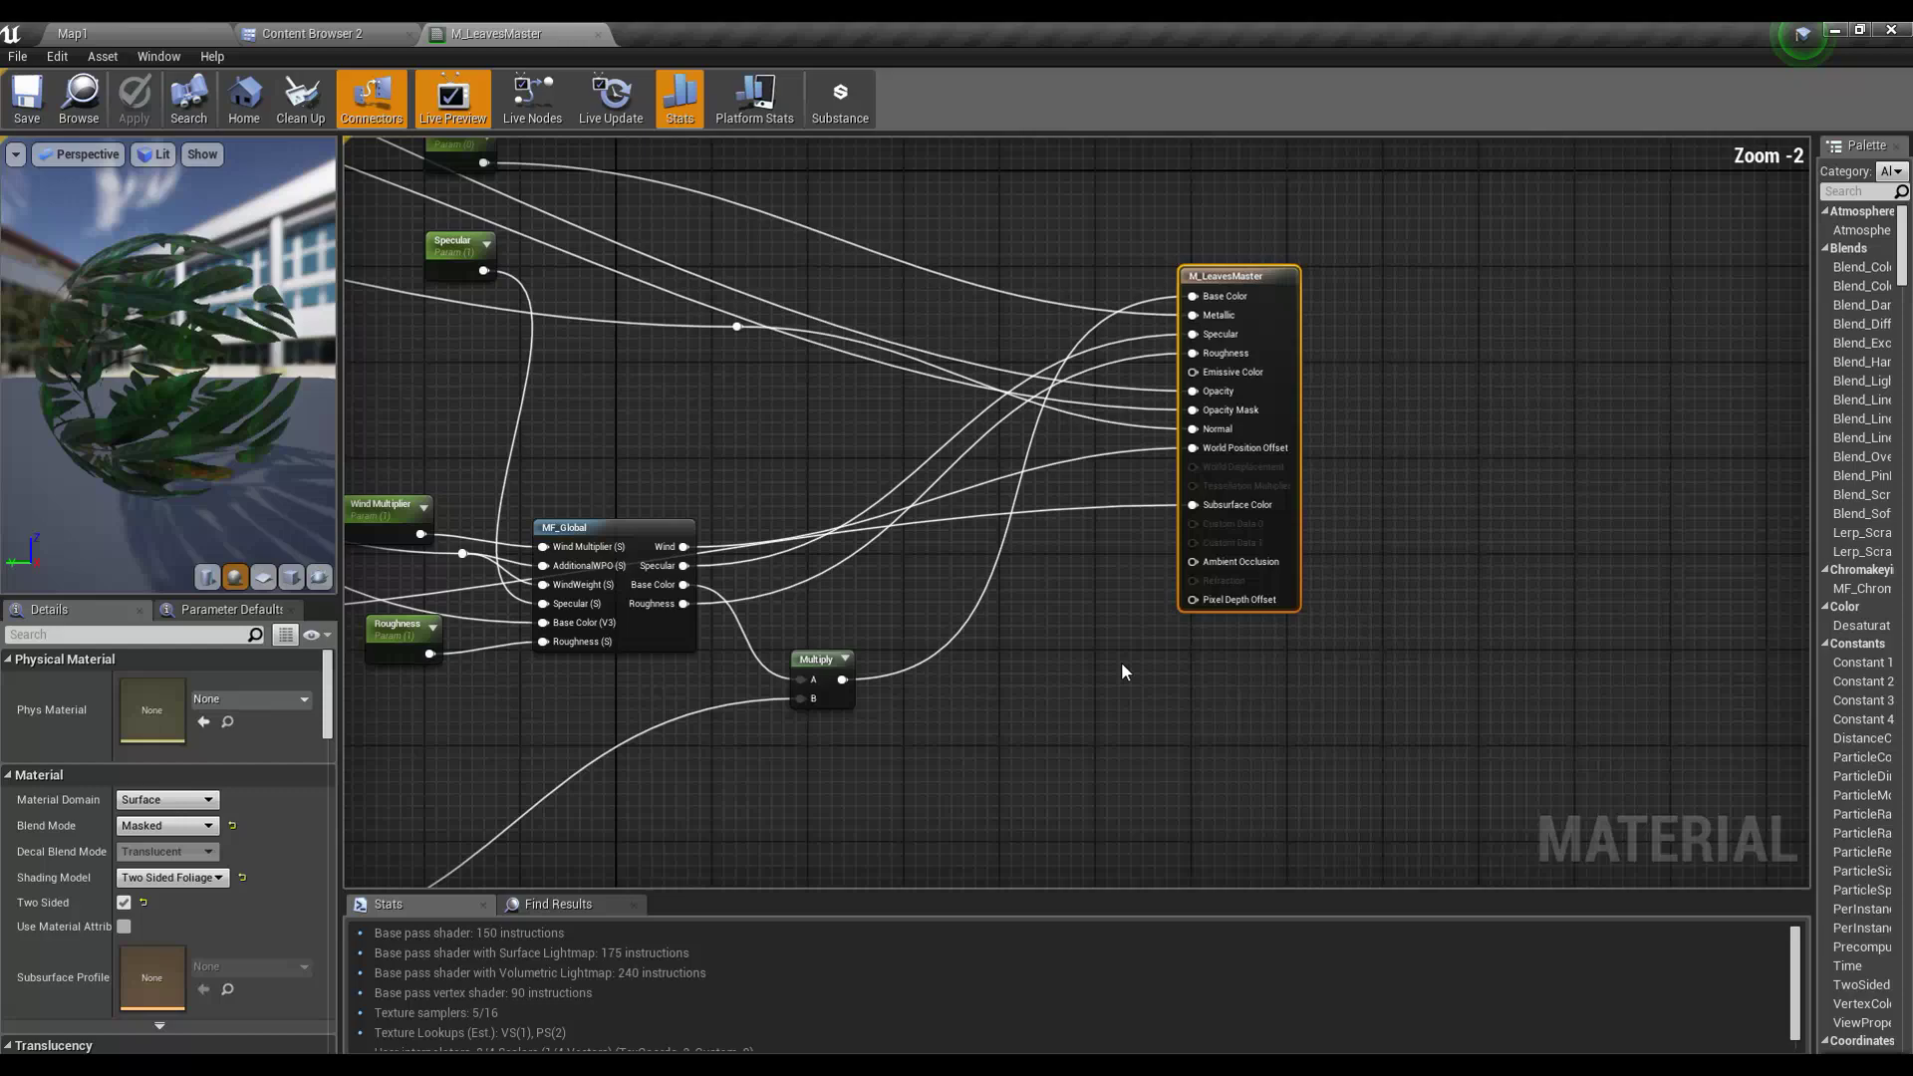
pyautogui.moveTo(693, 772); pyautogui.dragTo(901, 700, button='right')
pyautogui.scroll(5, 807, 570)
pyautogui.scroll(-1, 879, 556)
pyautogui.scroll(-1, 879, 554)
pyautogui.scroll(-1, 901, 698)
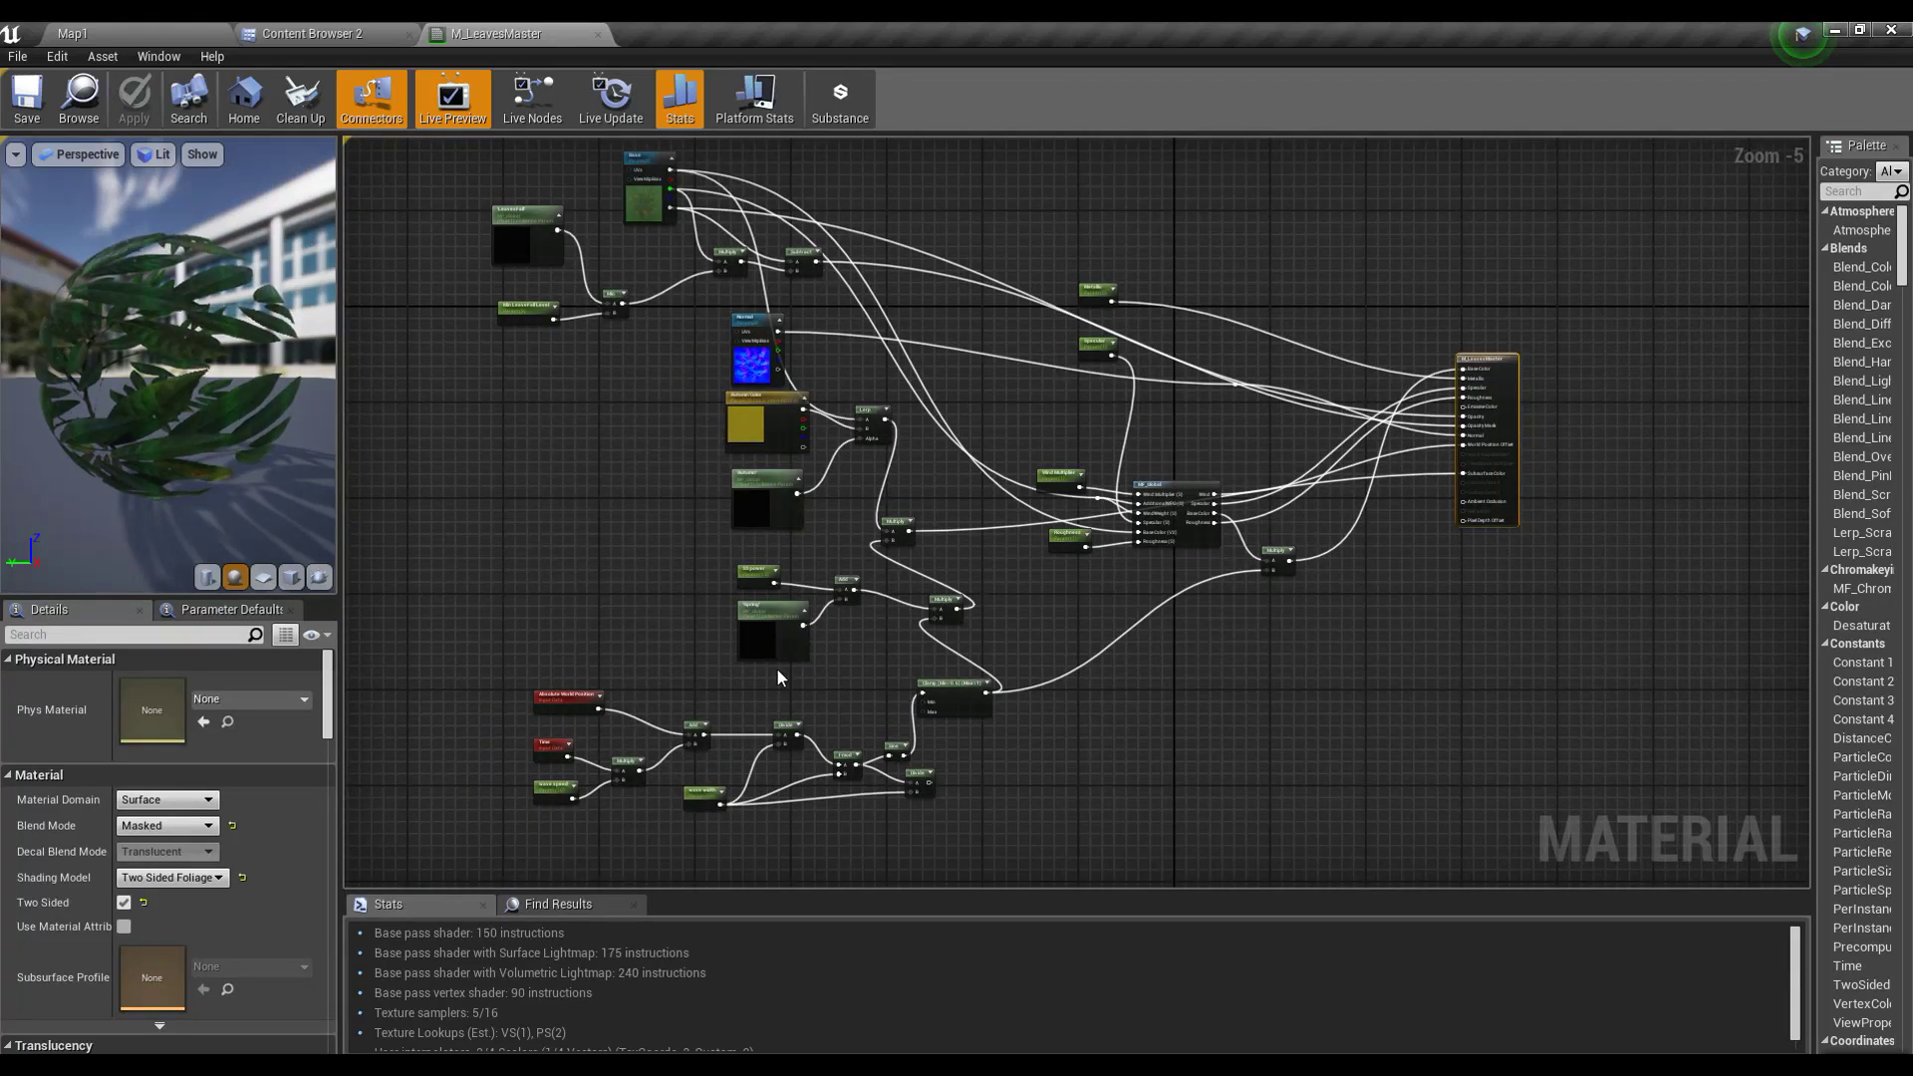
# Step: Select the red striped cube in the Map1 level and open the M_WaveTest material
pyautogui.click(193, 38)
pyautogui.moveTo(897, 448); pyautogui.dragTo(1098, 619, button='right')
pyautogui.press('e')
pyautogui.press('w')
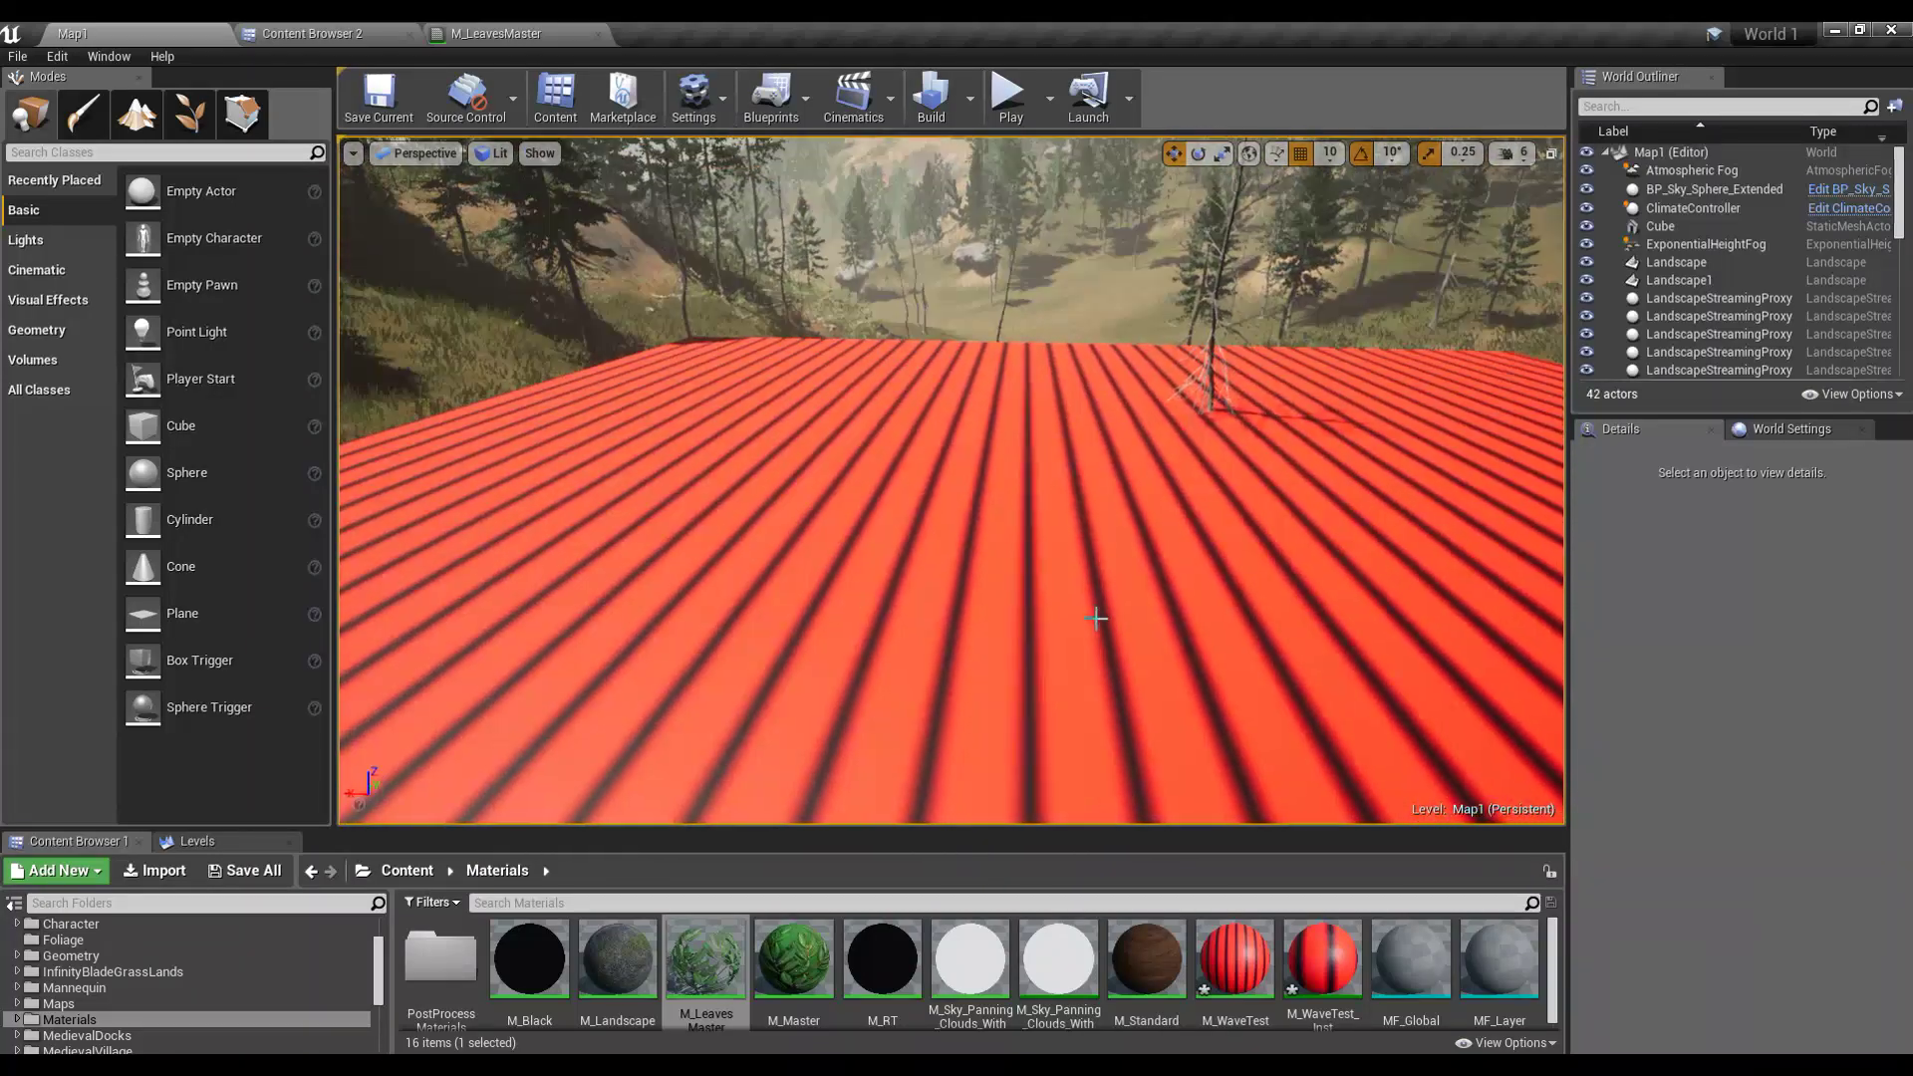
pyautogui.click(1098, 619)
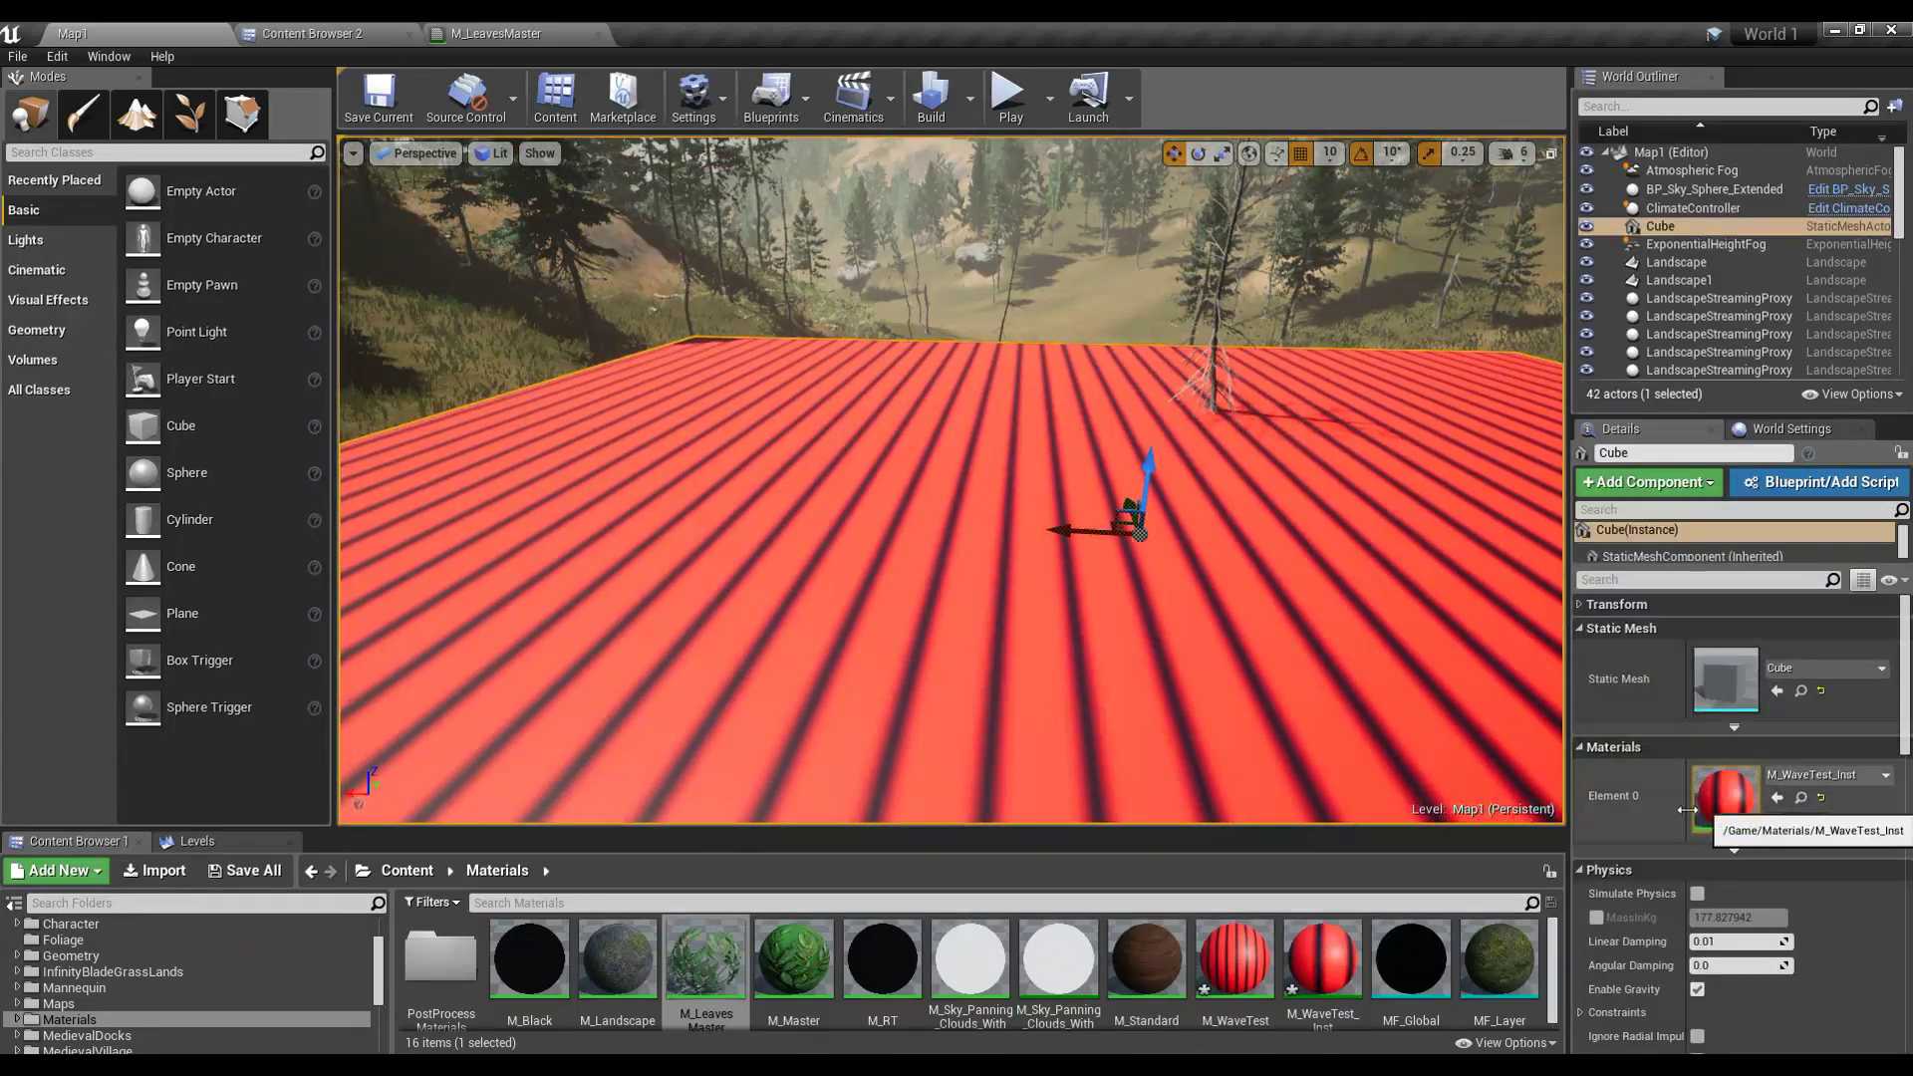
pyautogui.click(1235, 958)
pyautogui.doubleClick(1235, 958)
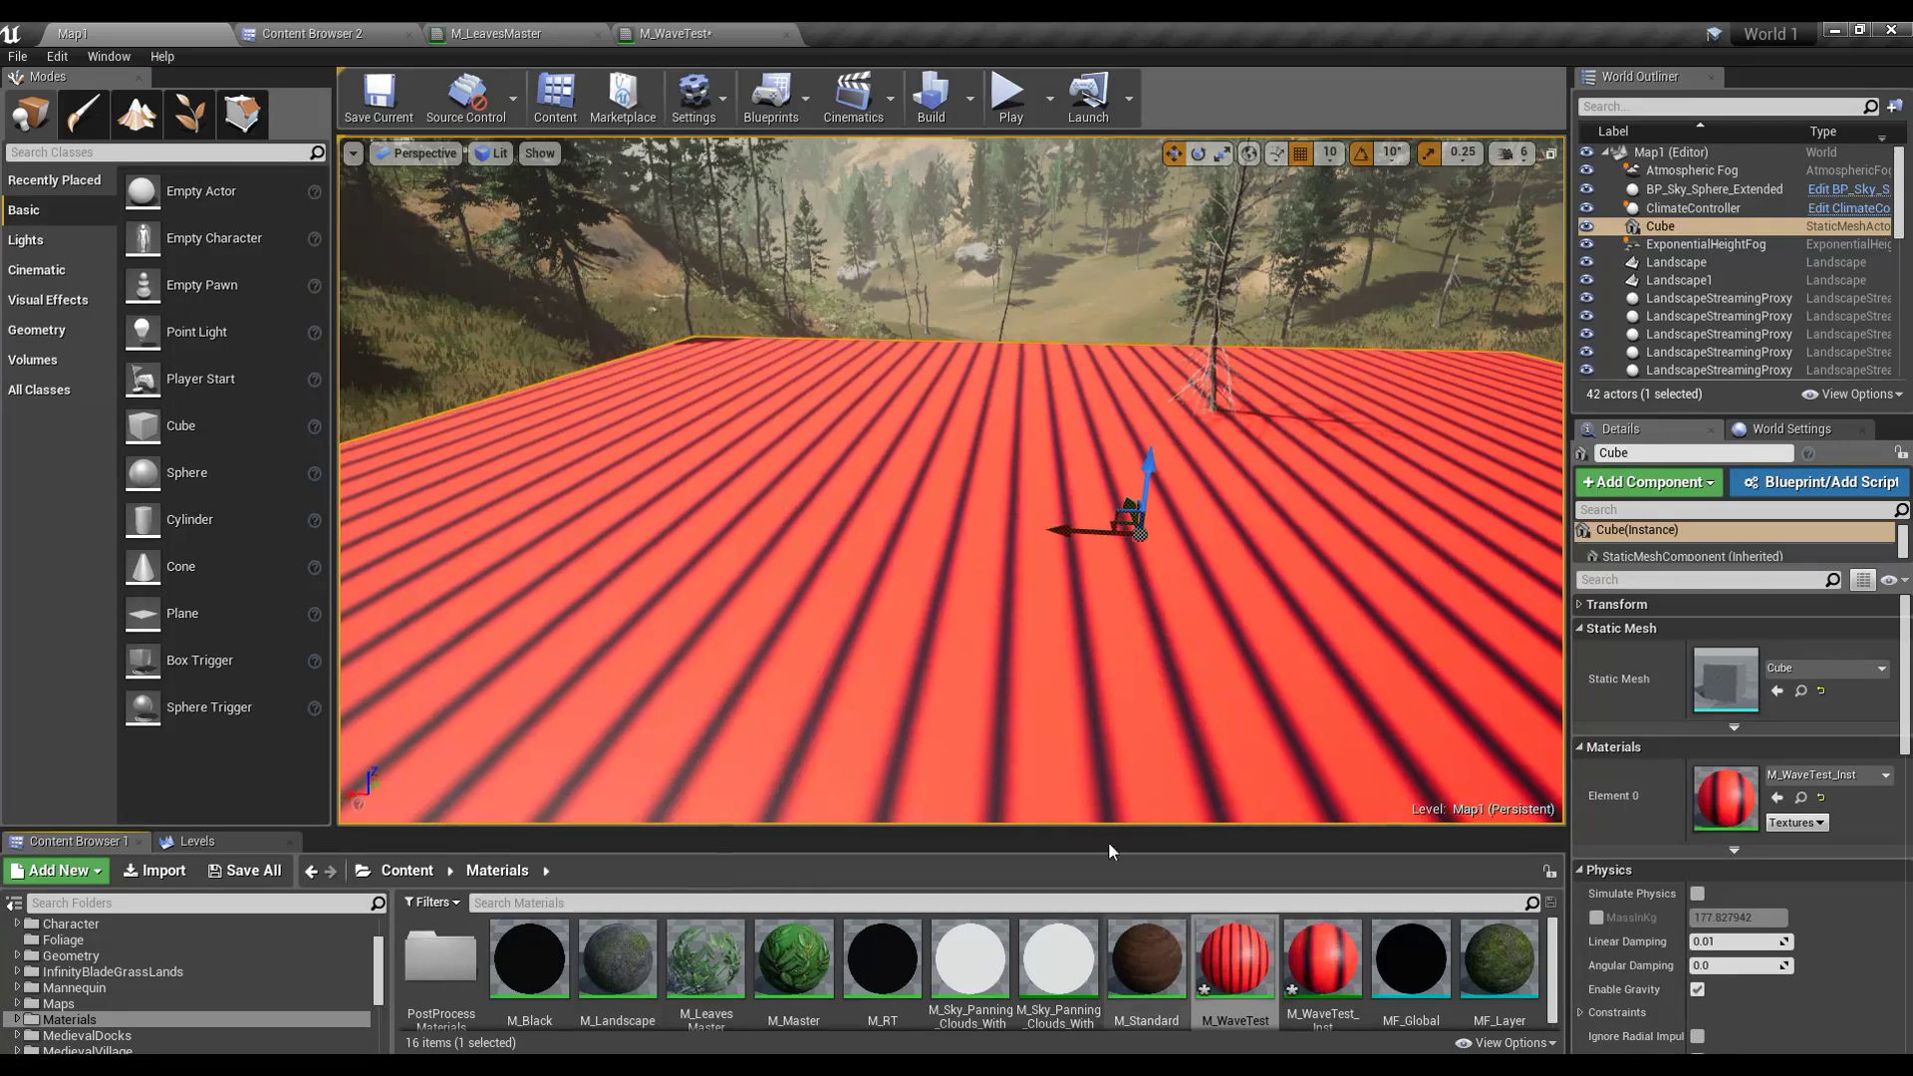
# Step: Look at the direction in which the stripes travel across the red cube in the level
pyautogui.moveTo(888, 624); pyautogui.dragTo(1032, 642, button='right')
pyautogui.moveTo(967, 539); pyautogui.dragTo(599, 475, button='middle')
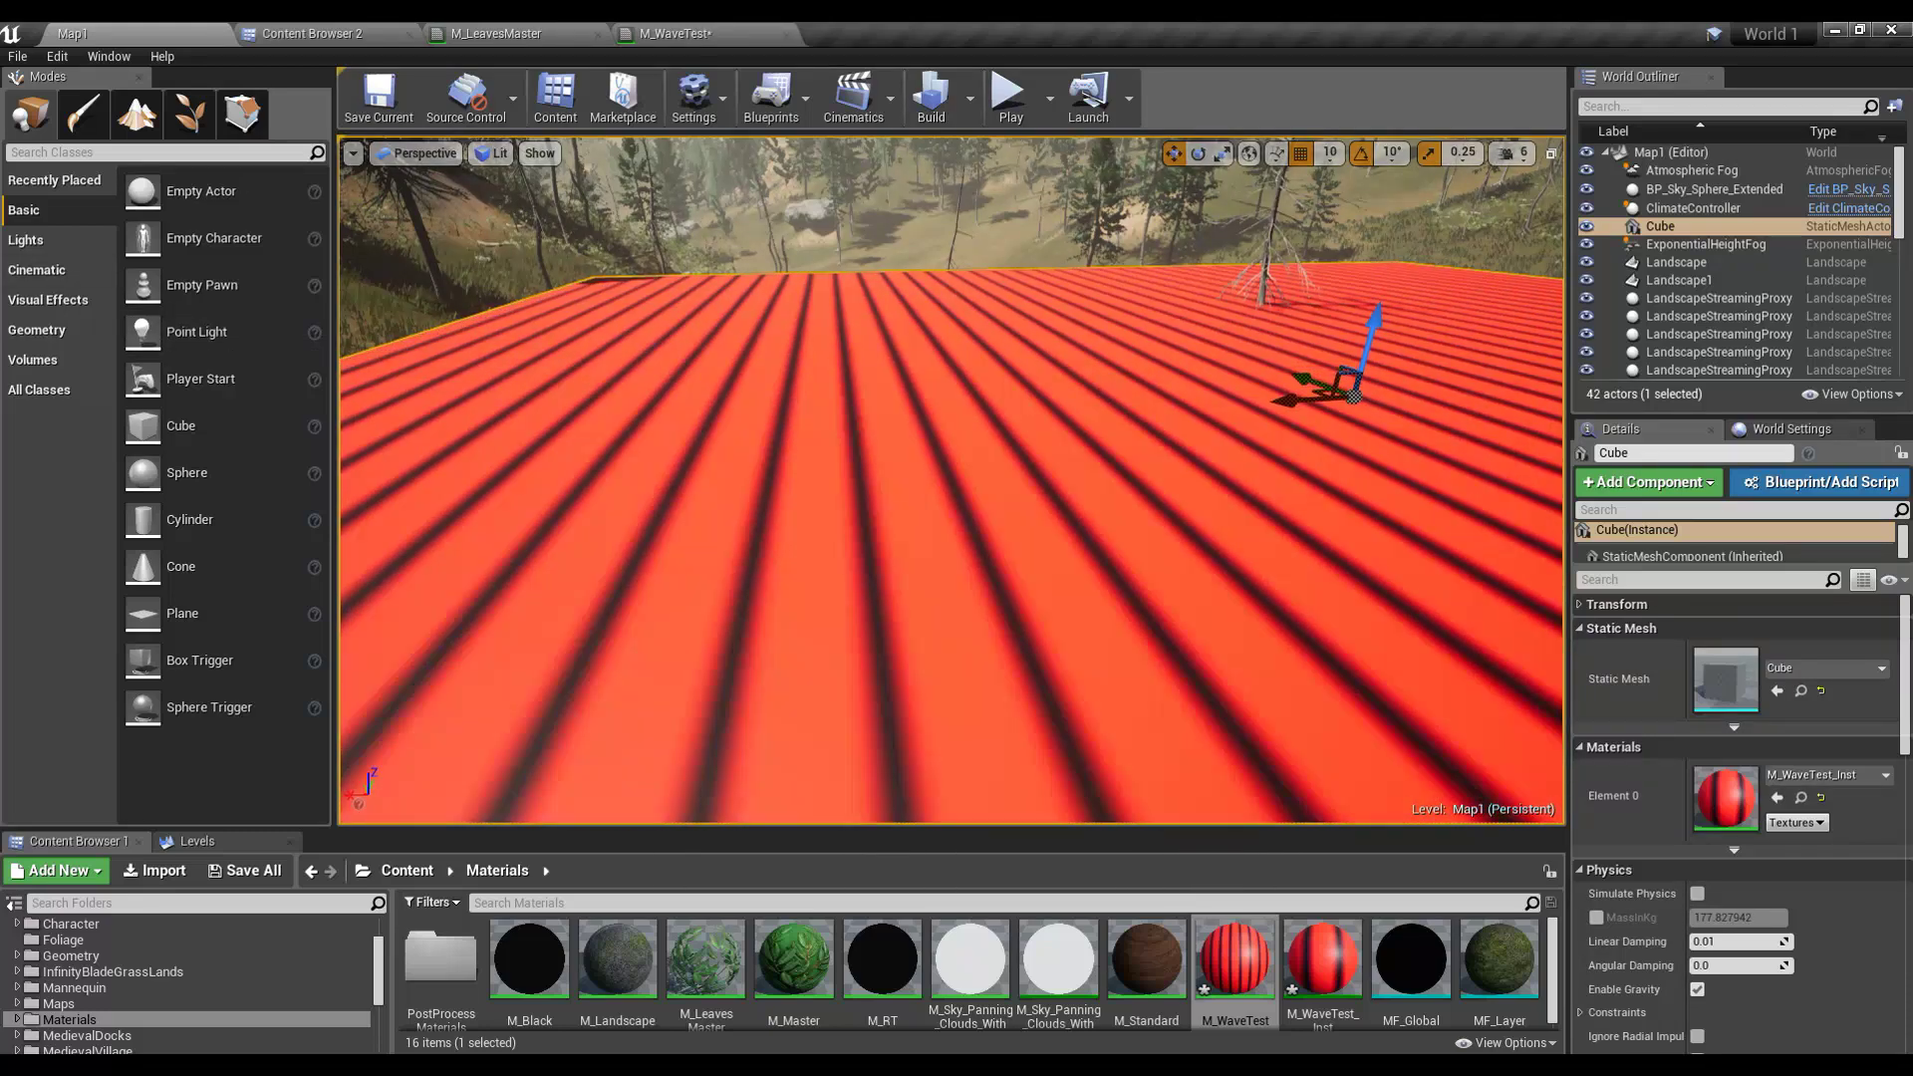
pyautogui.click(378, 96)
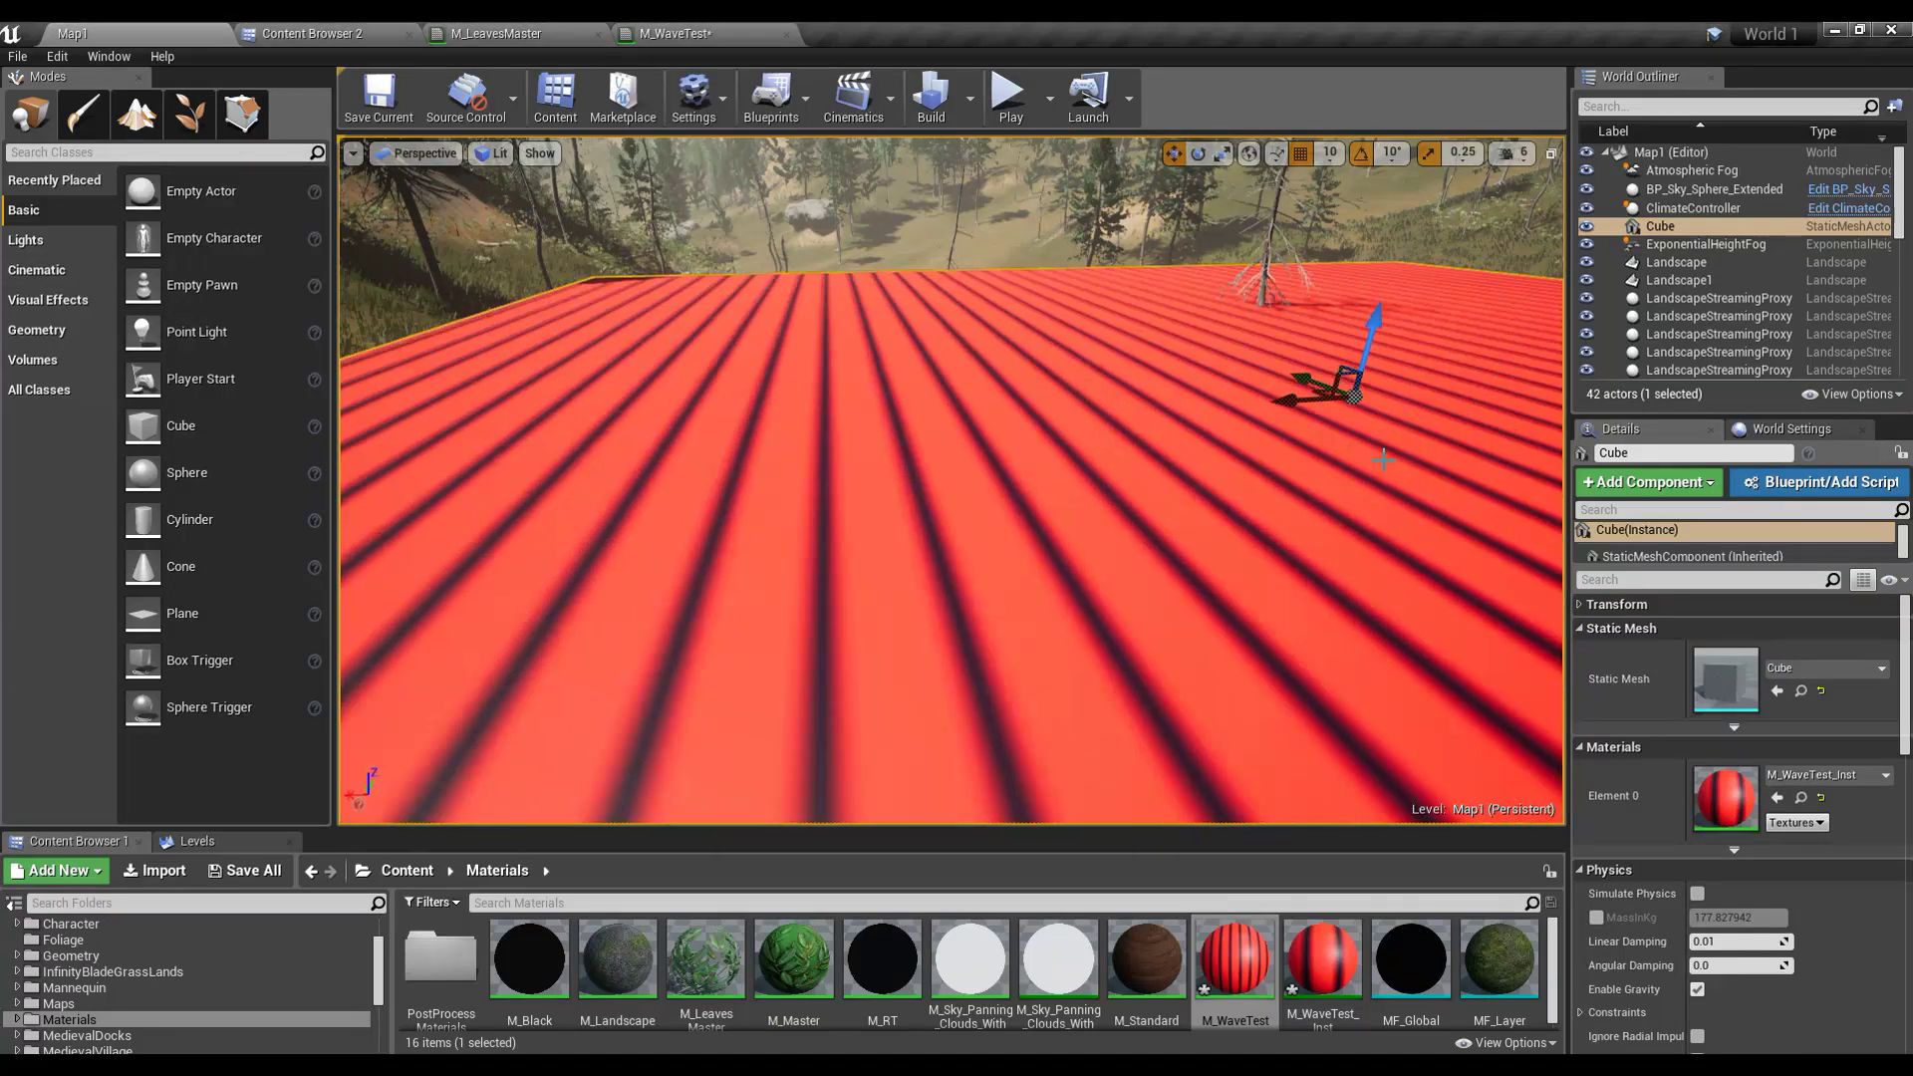
# Step: Open the MP_Global parameter collection from the Materials folder and collapse scalar parameters 3 to 7
pyautogui.click(378, 33)
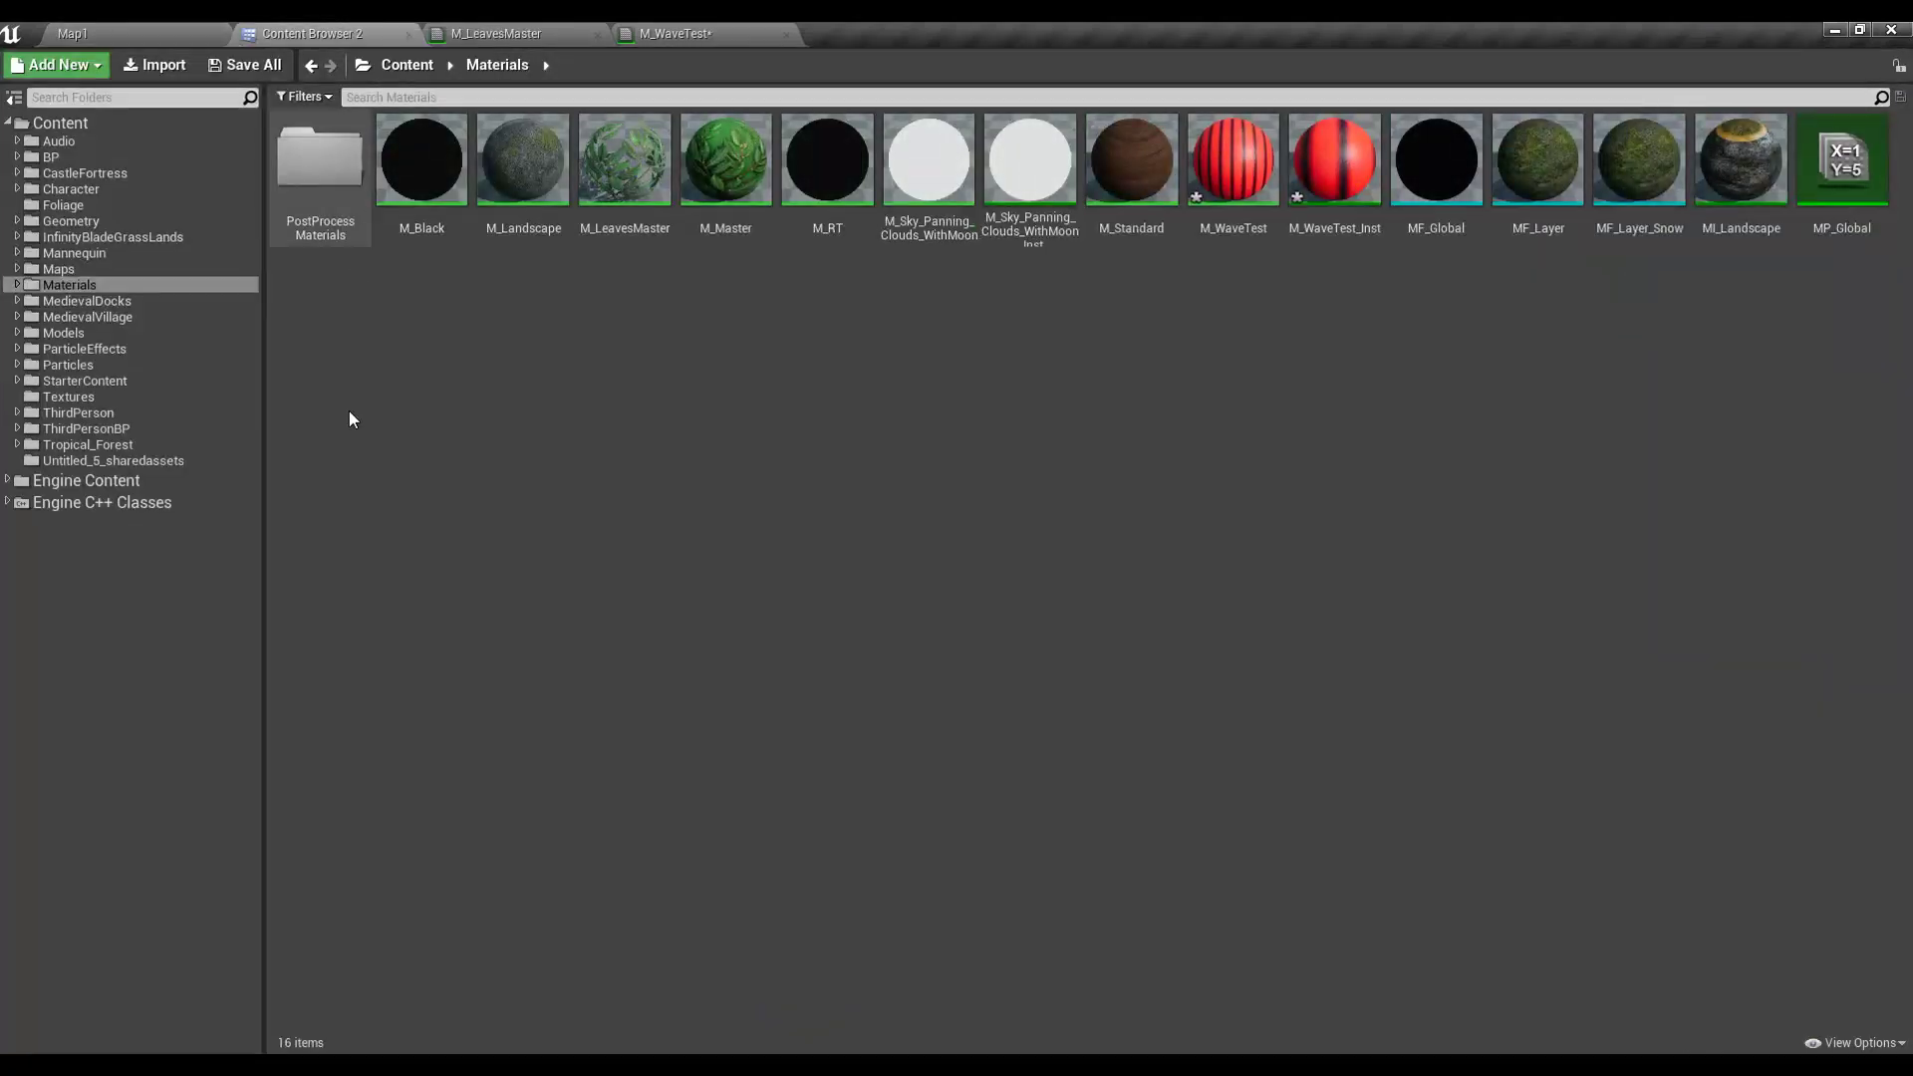
pyautogui.doubleClick(1880, 198)
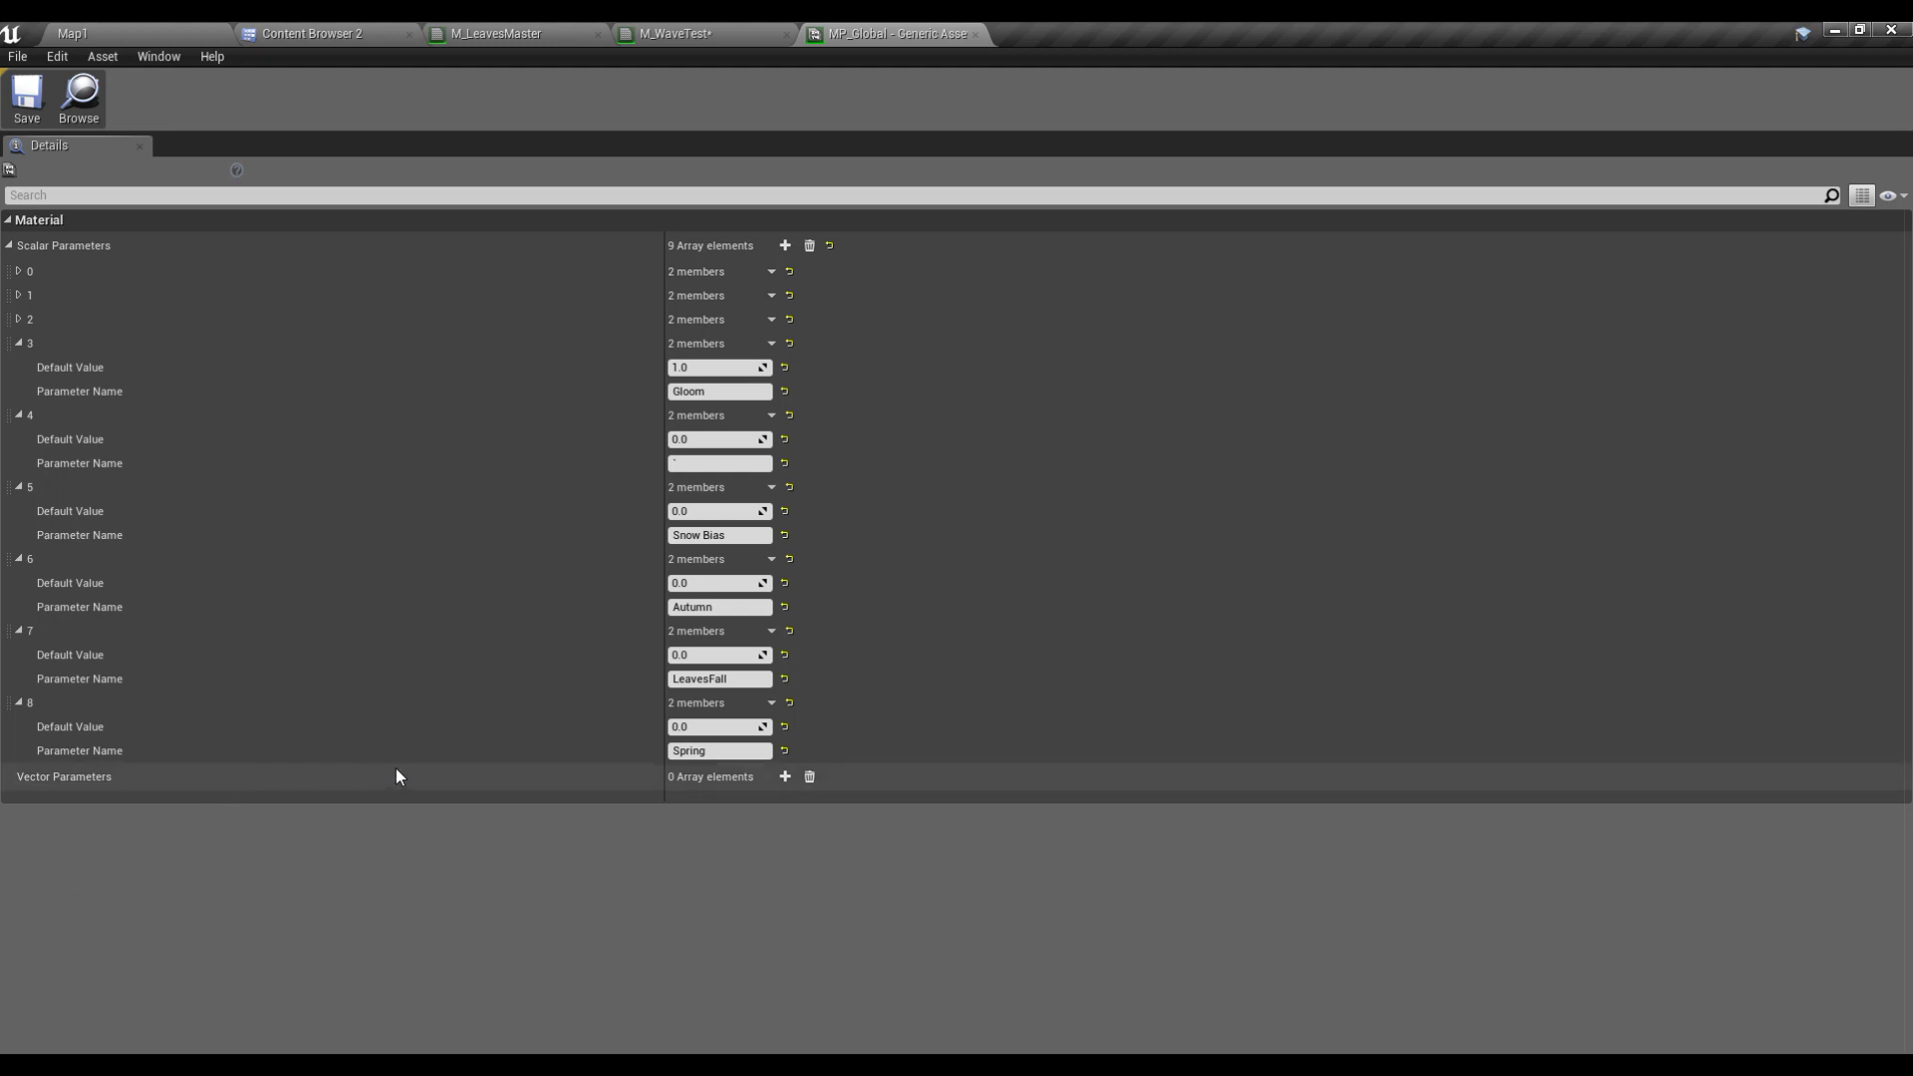
pyautogui.click(20, 344)
pyautogui.click(20, 368)
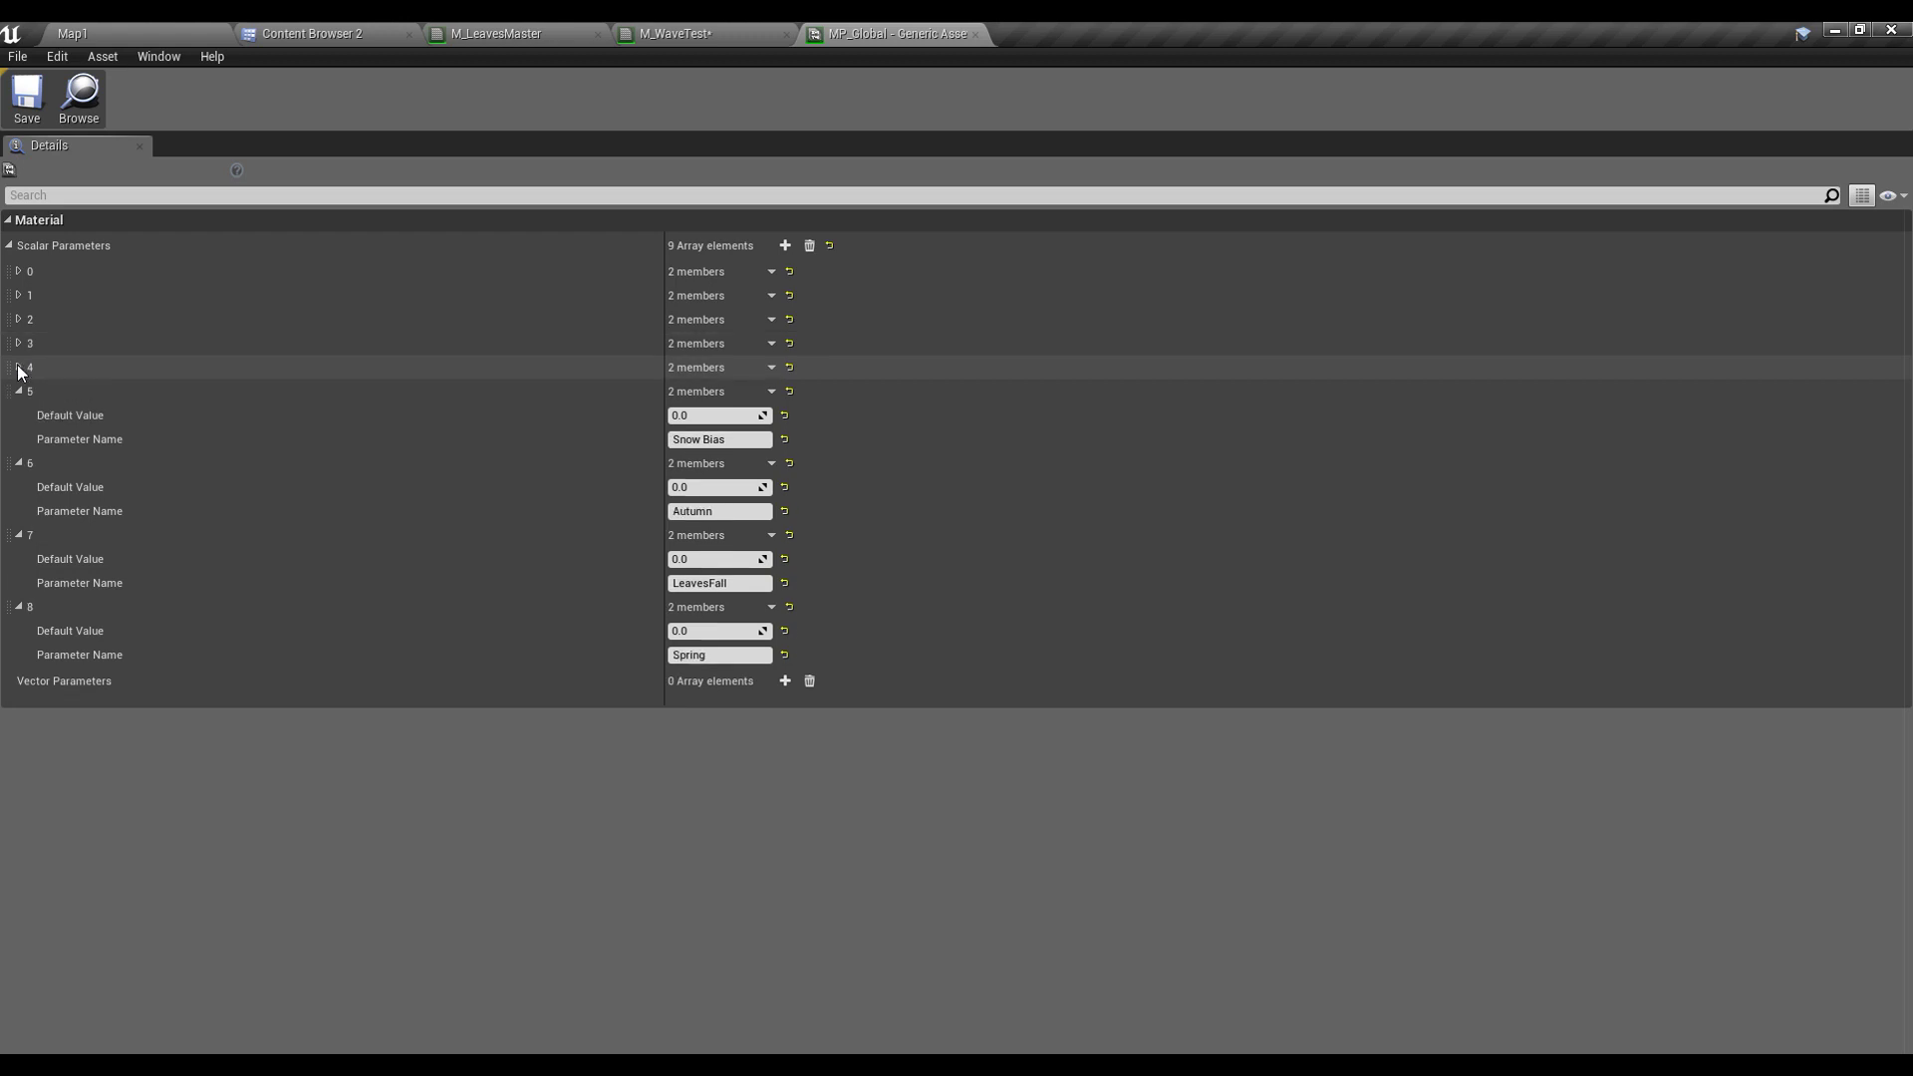
pyautogui.click(20, 391)
pyautogui.click(20, 416)
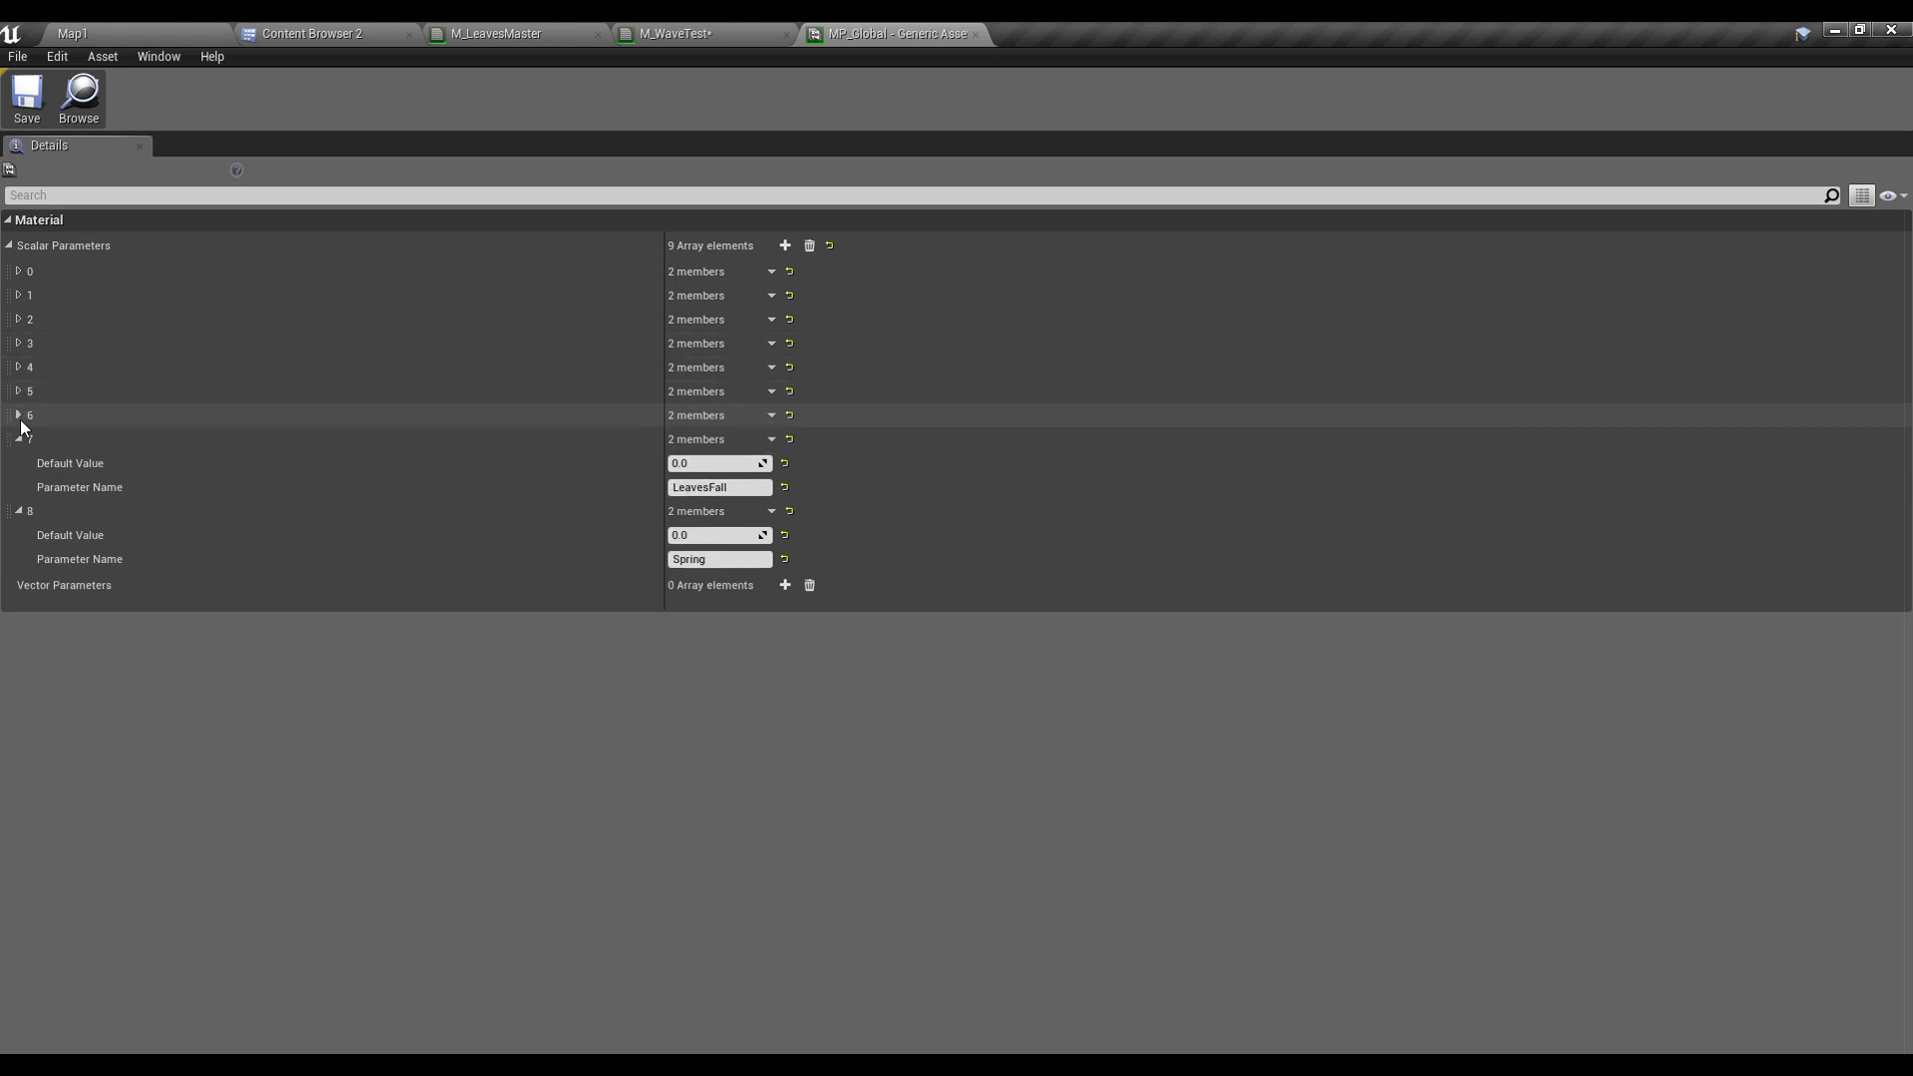
pyautogui.click(20, 439)
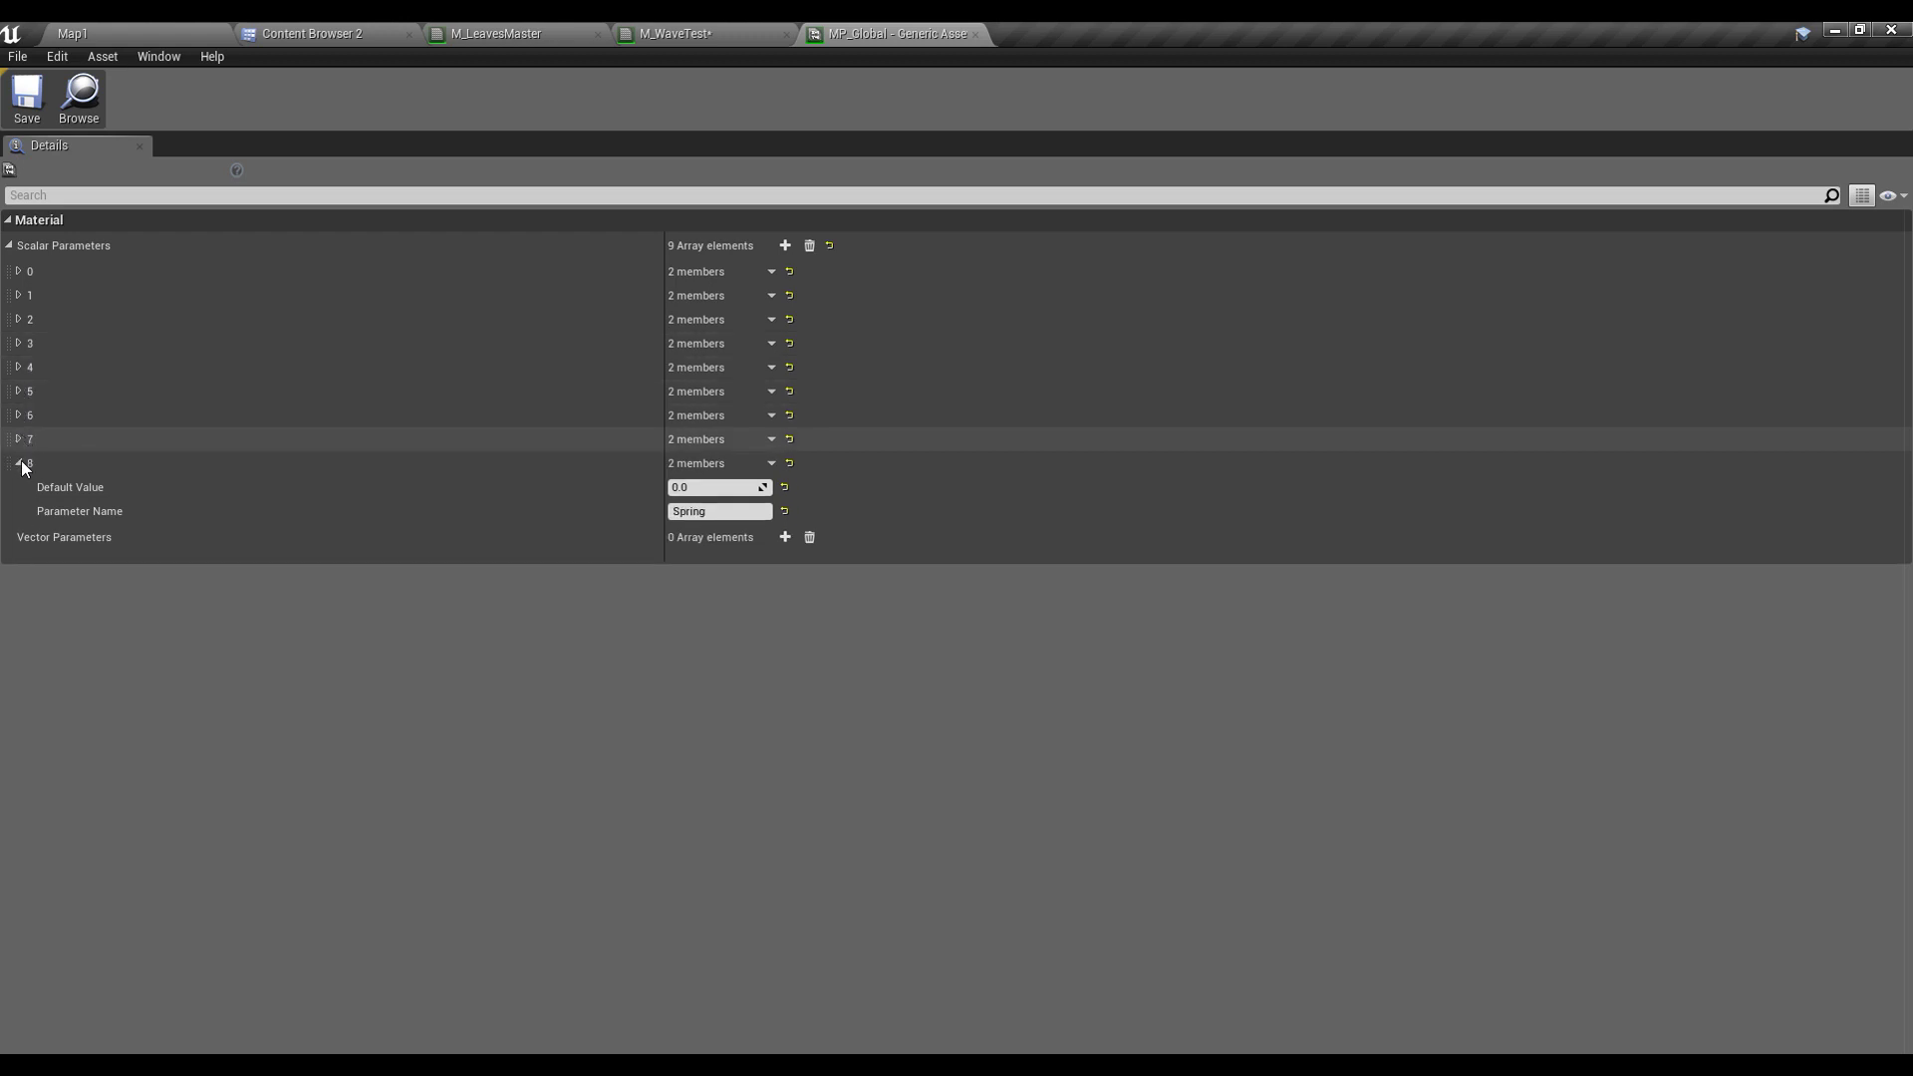
# Step: Add a vector parameter named Wind Direction with a default R value of -5.0 to MP_Global and save the collection
pyautogui.click(784, 538)
pyautogui.click(18, 563)
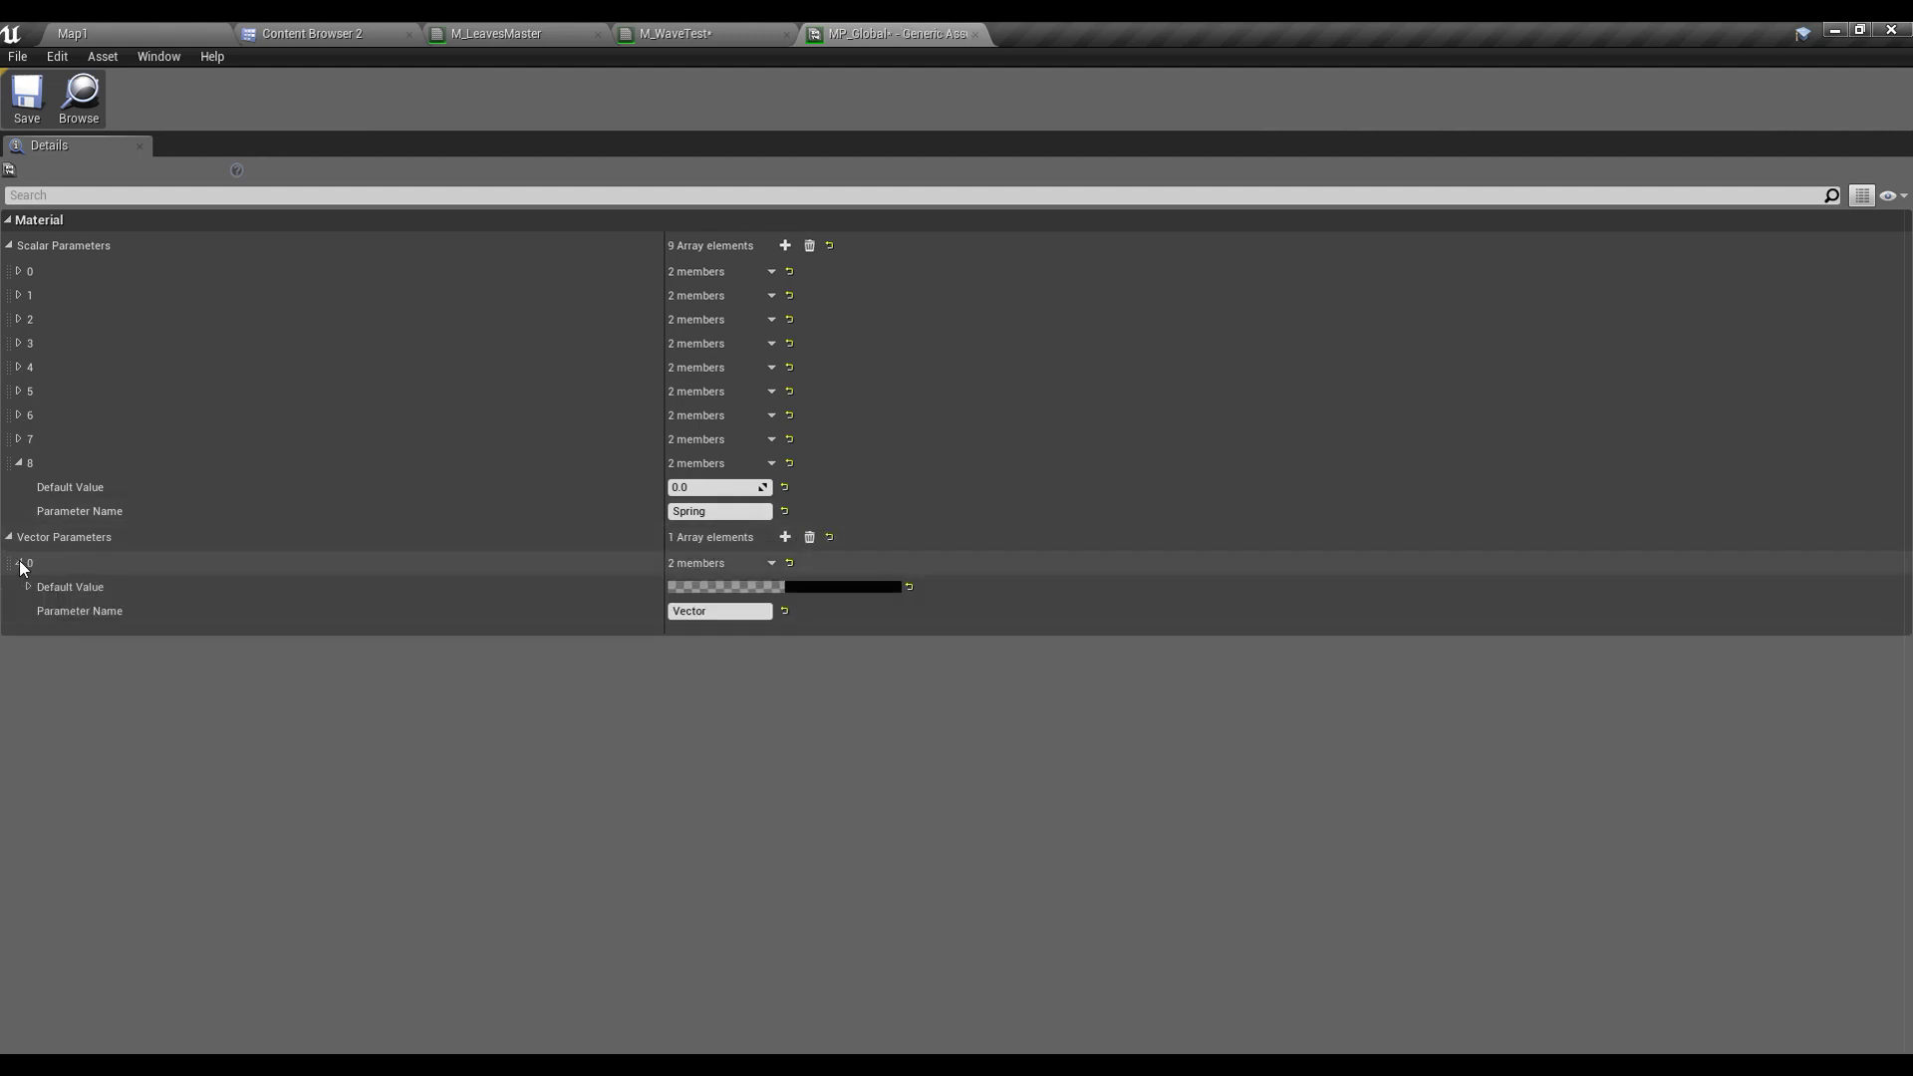
pyautogui.click(28, 588)
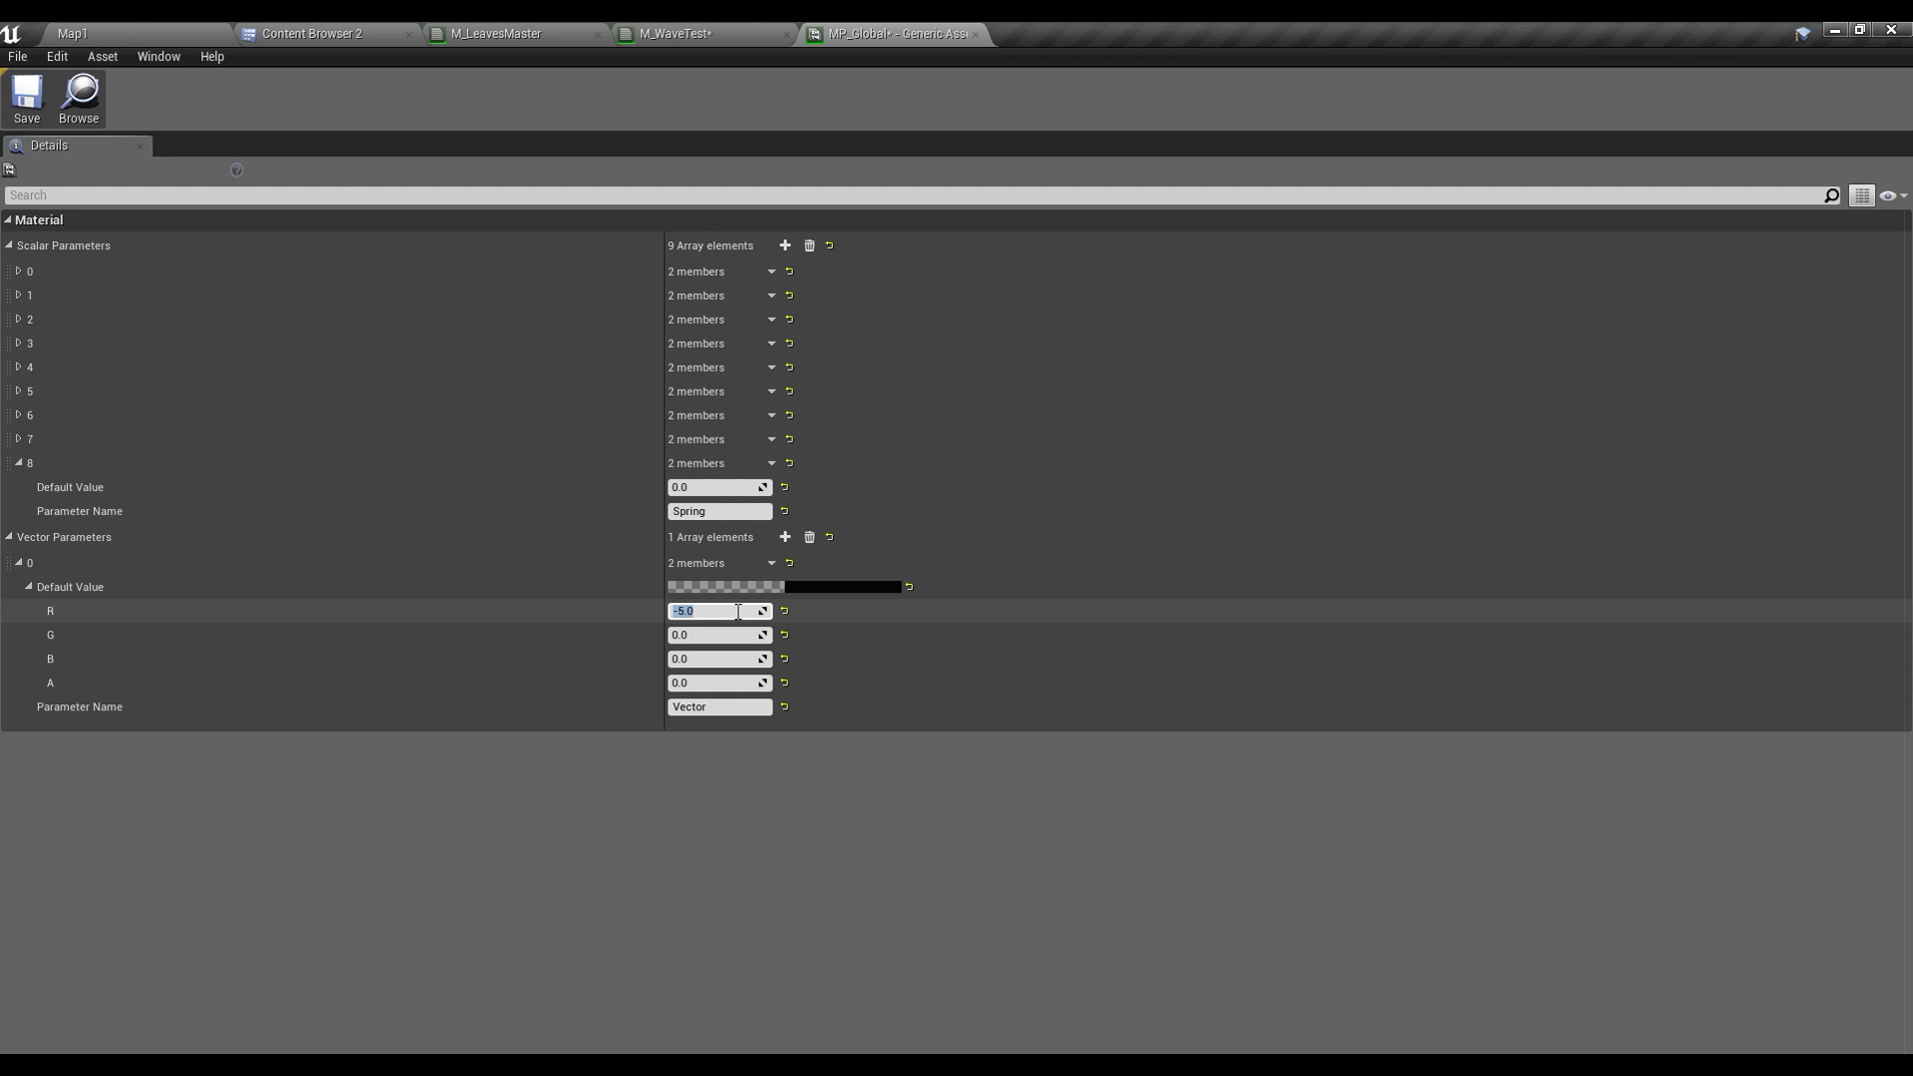
pyautogui.click(754, 635)
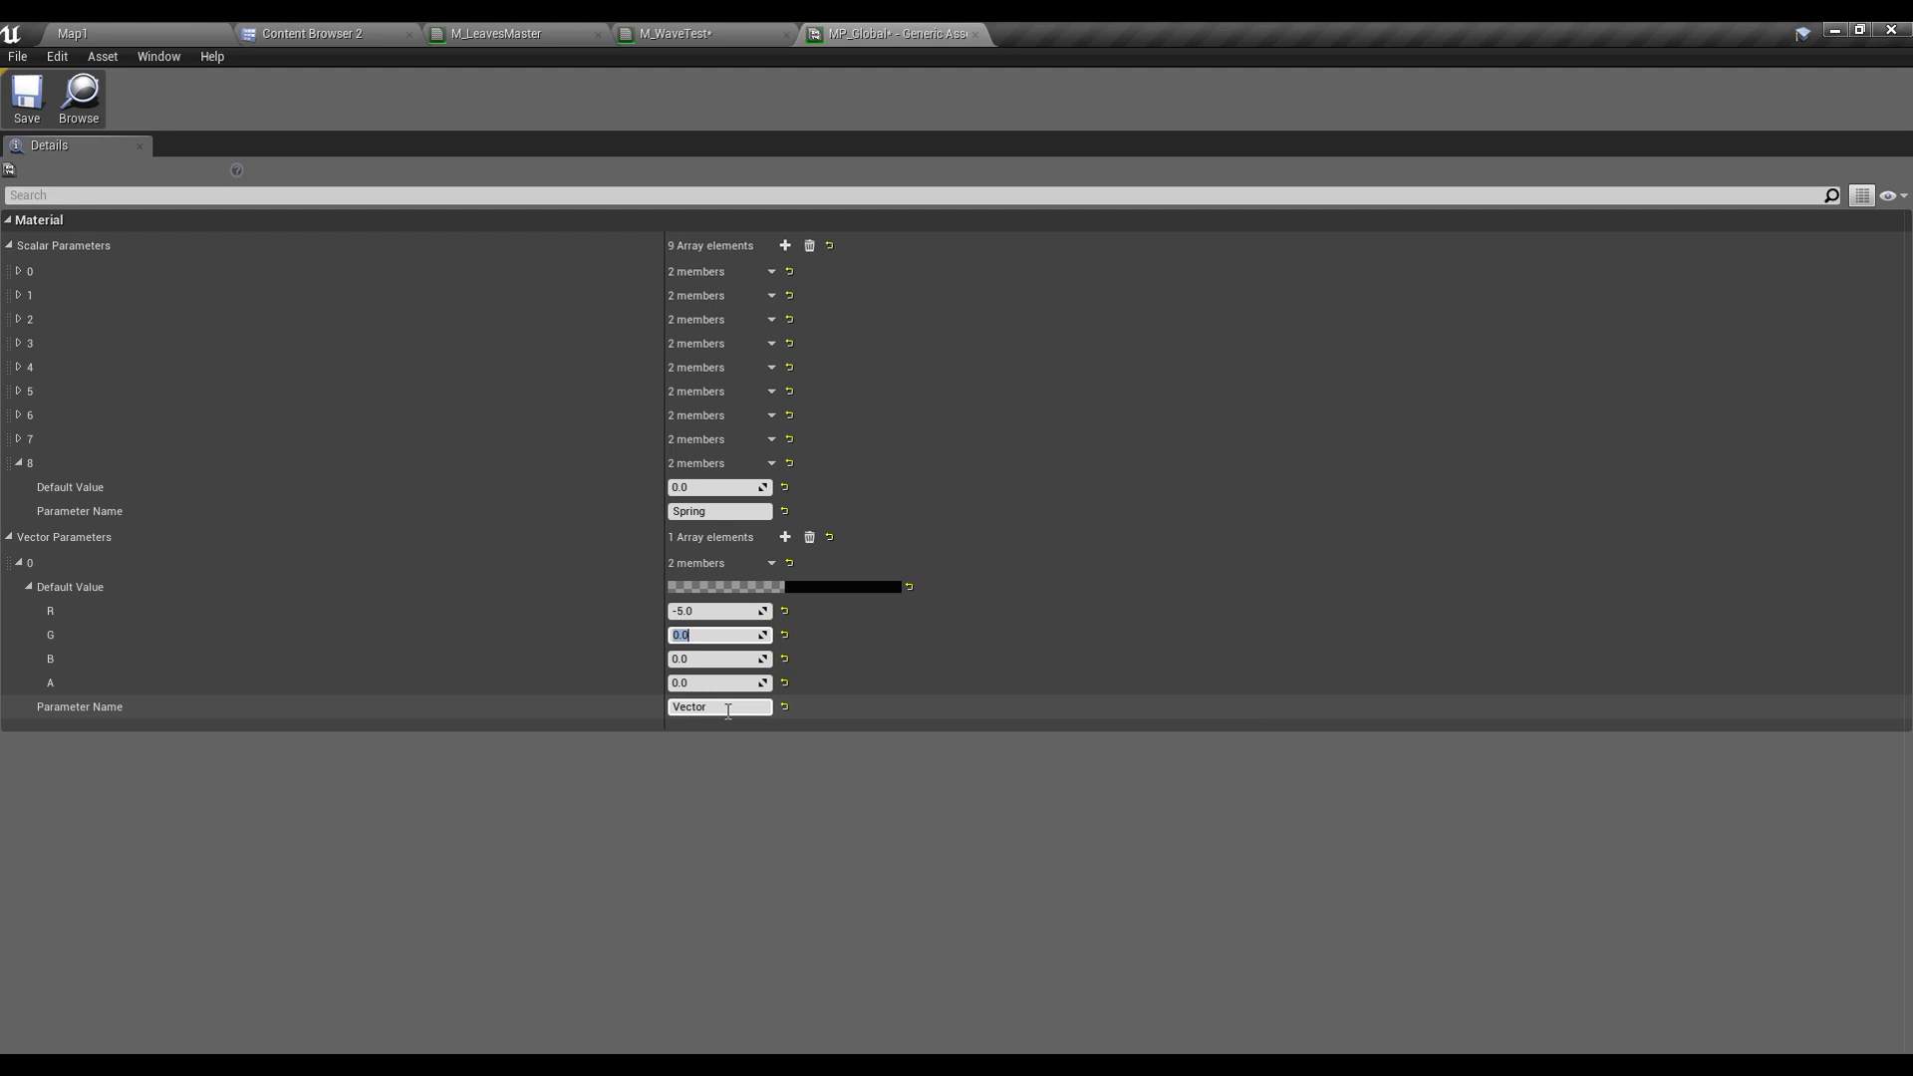
pyautogui.click(728, 706)
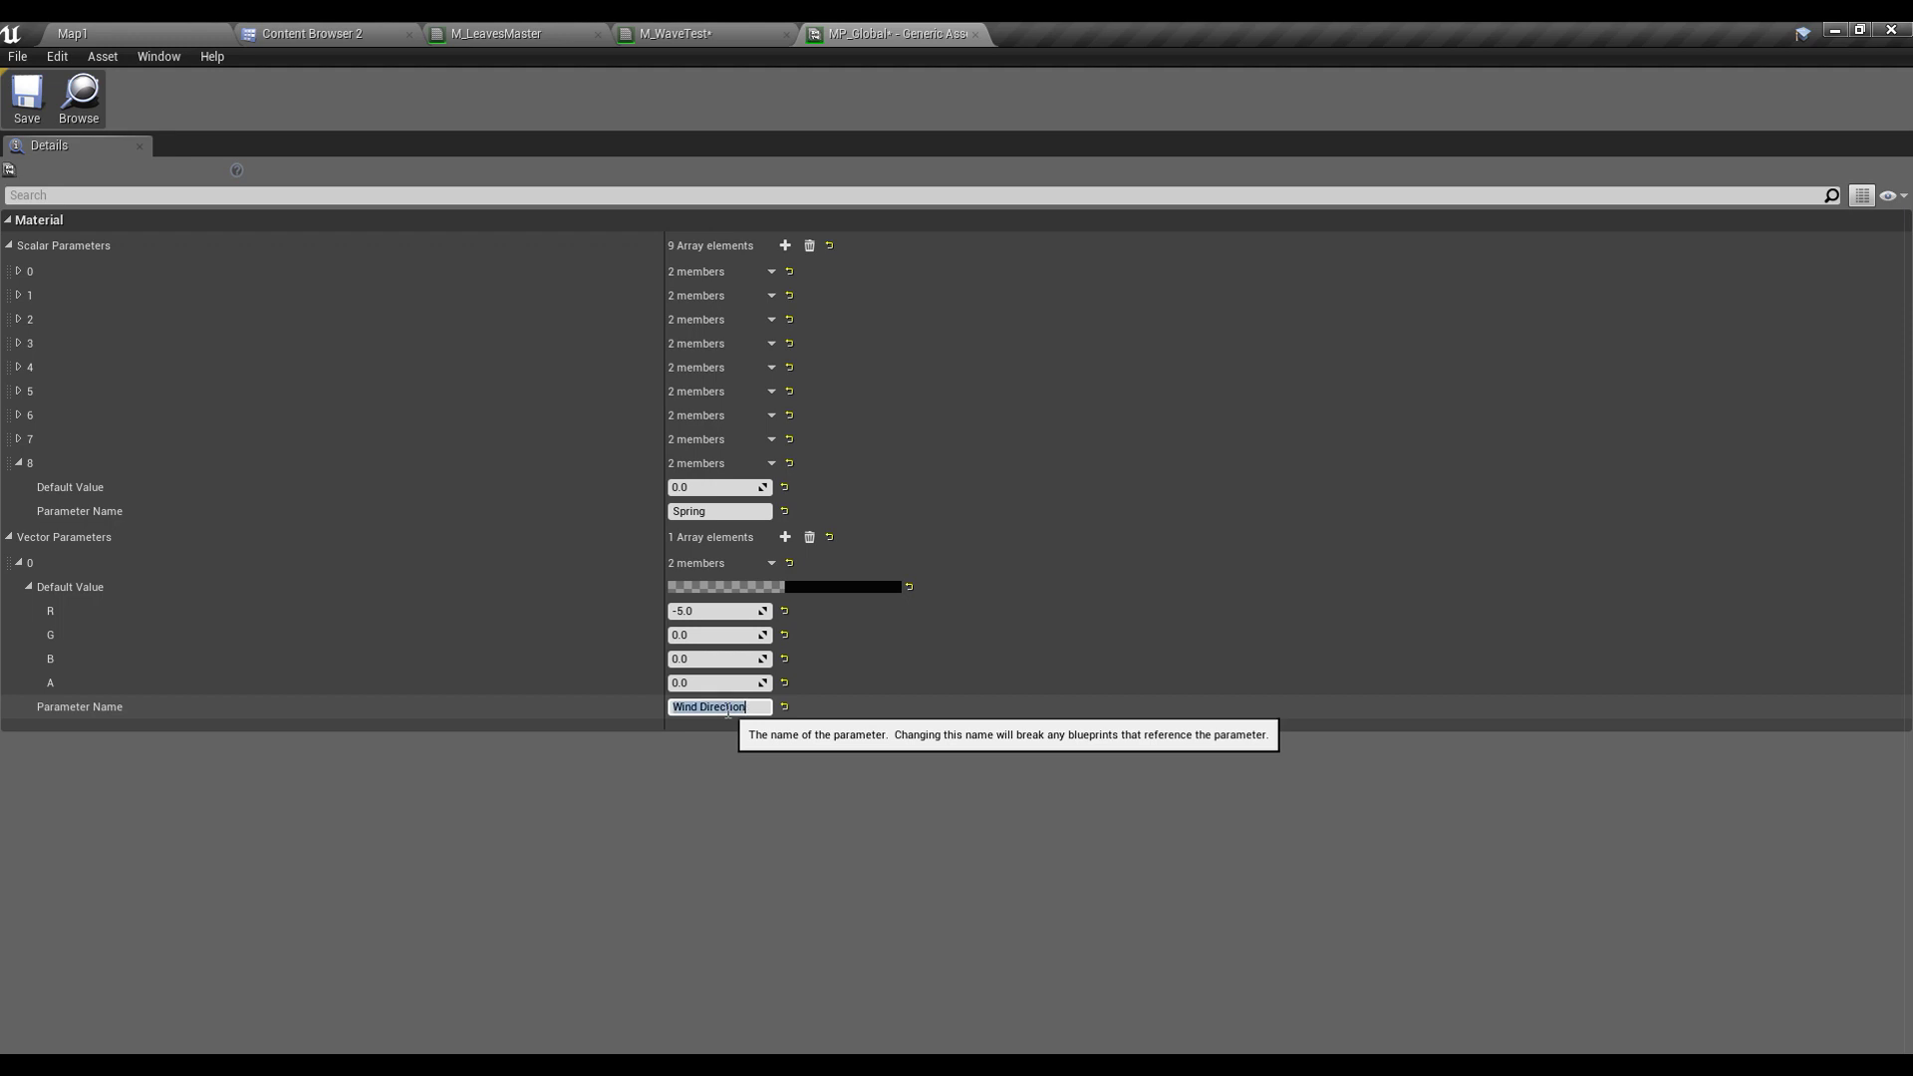
pyautogui.click(26, 96)
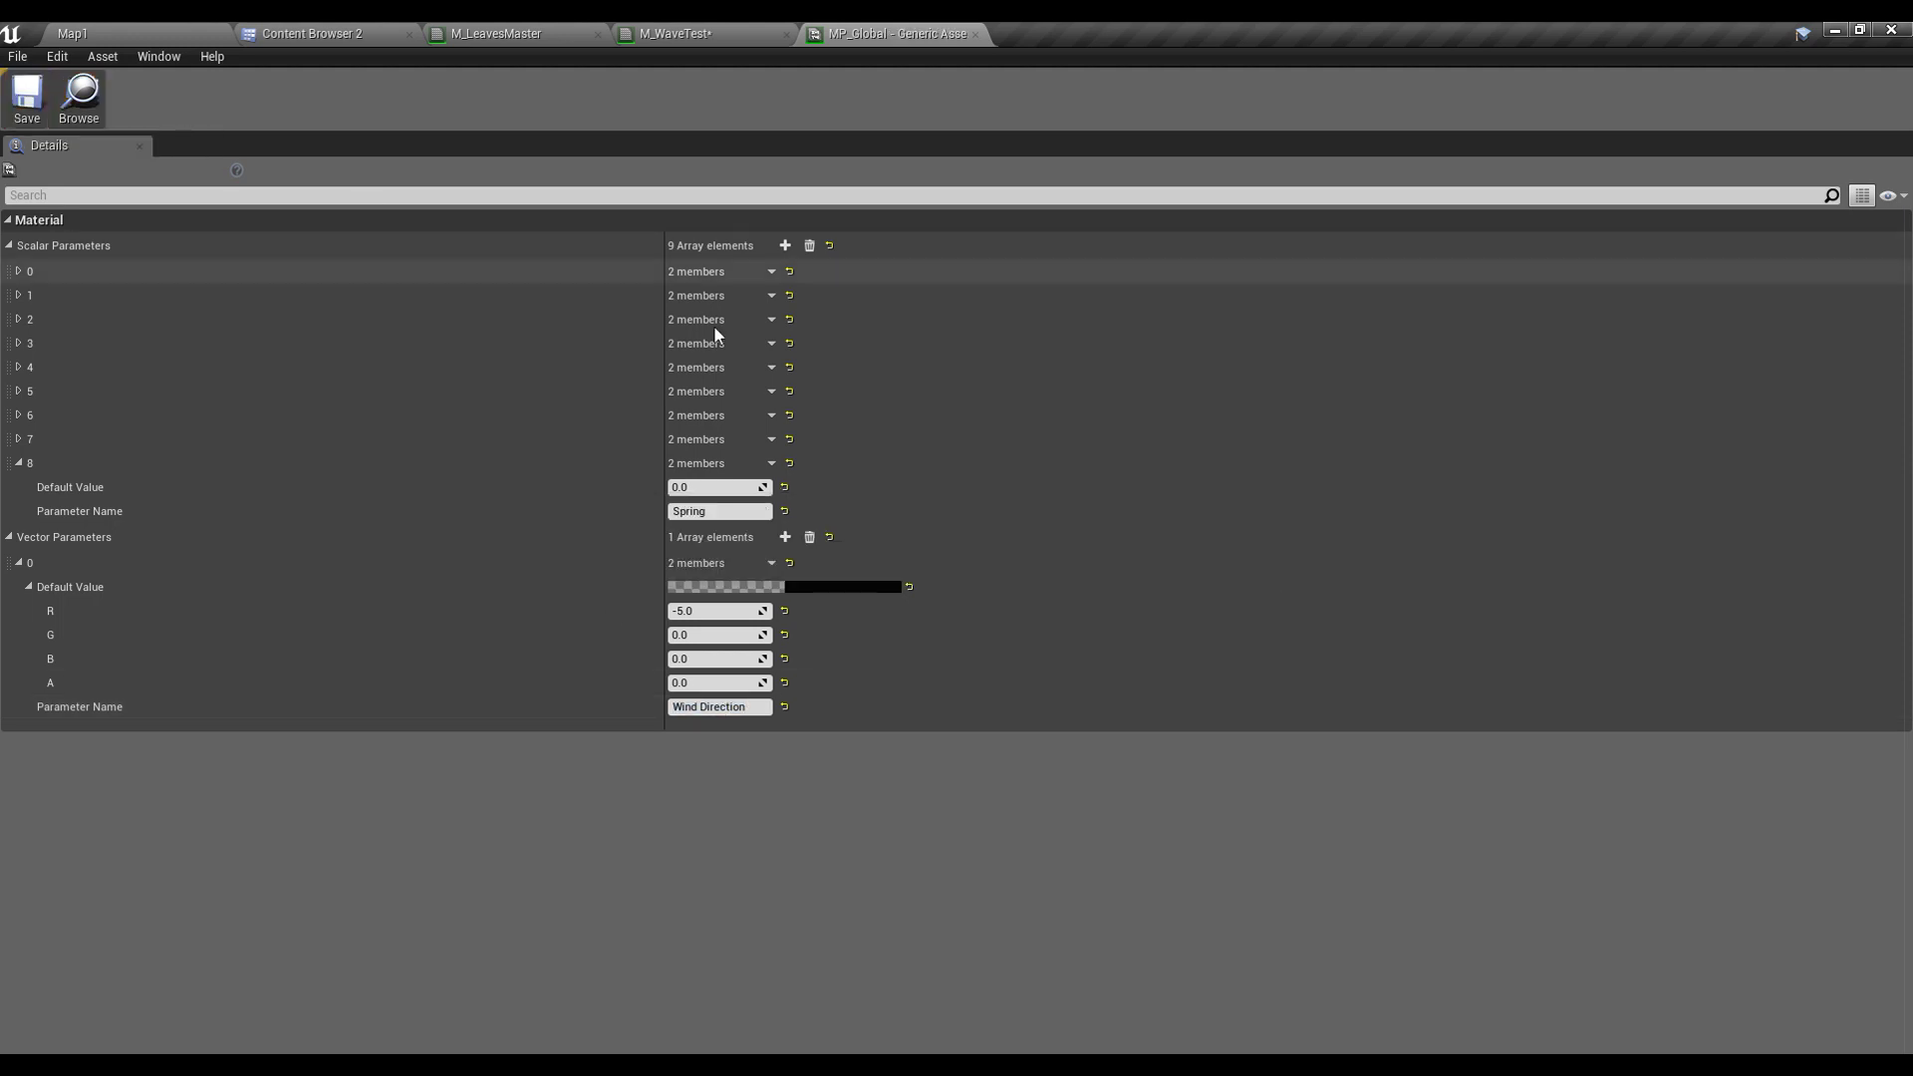
# Step: Add a CollectionParameter node to the M_WaveTest graph below the wave speed node and set its parameter to Wind Direction from MP_Global
pyautogui.click(681, 33)
pyautogui.moveTo(534, 773); pyautogui.dragTo(1076, 630, button='right')
pyautogui.rightClick(585, 648)
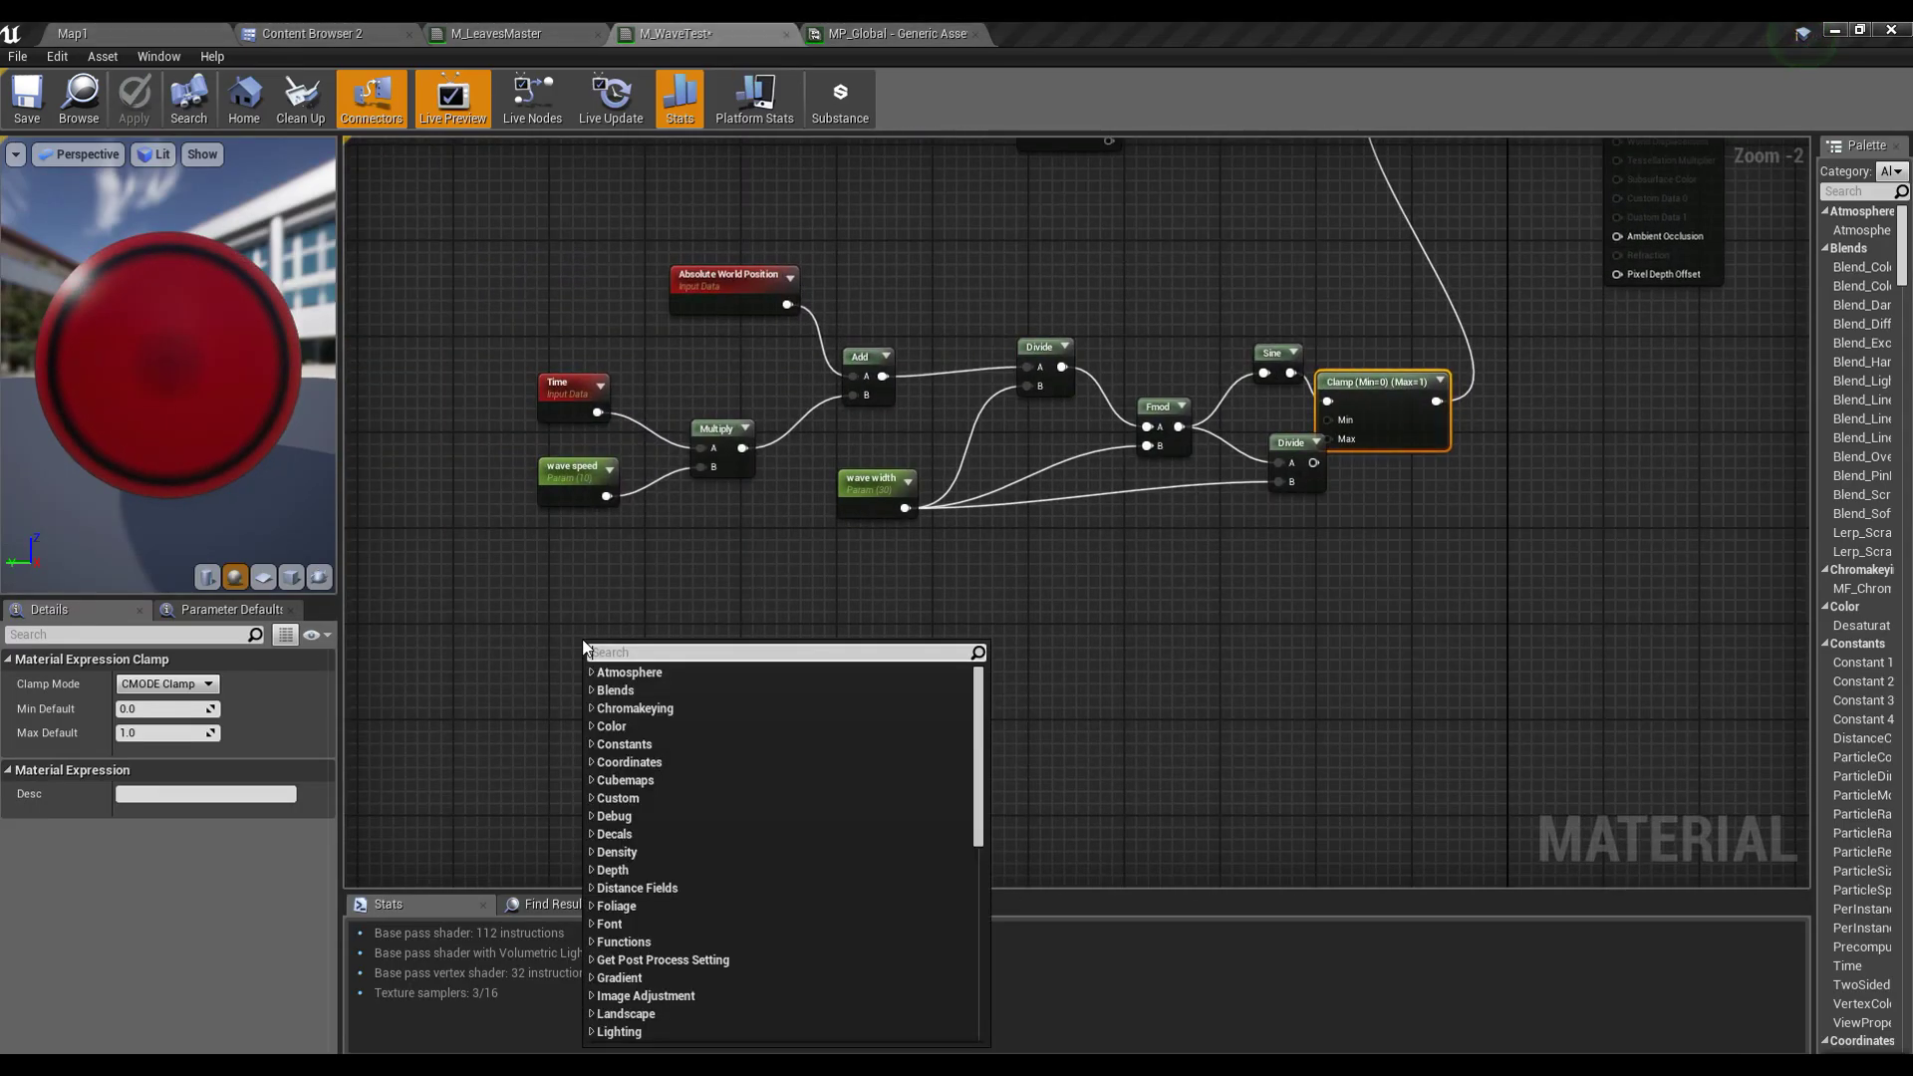
pyautogui.write('coll')
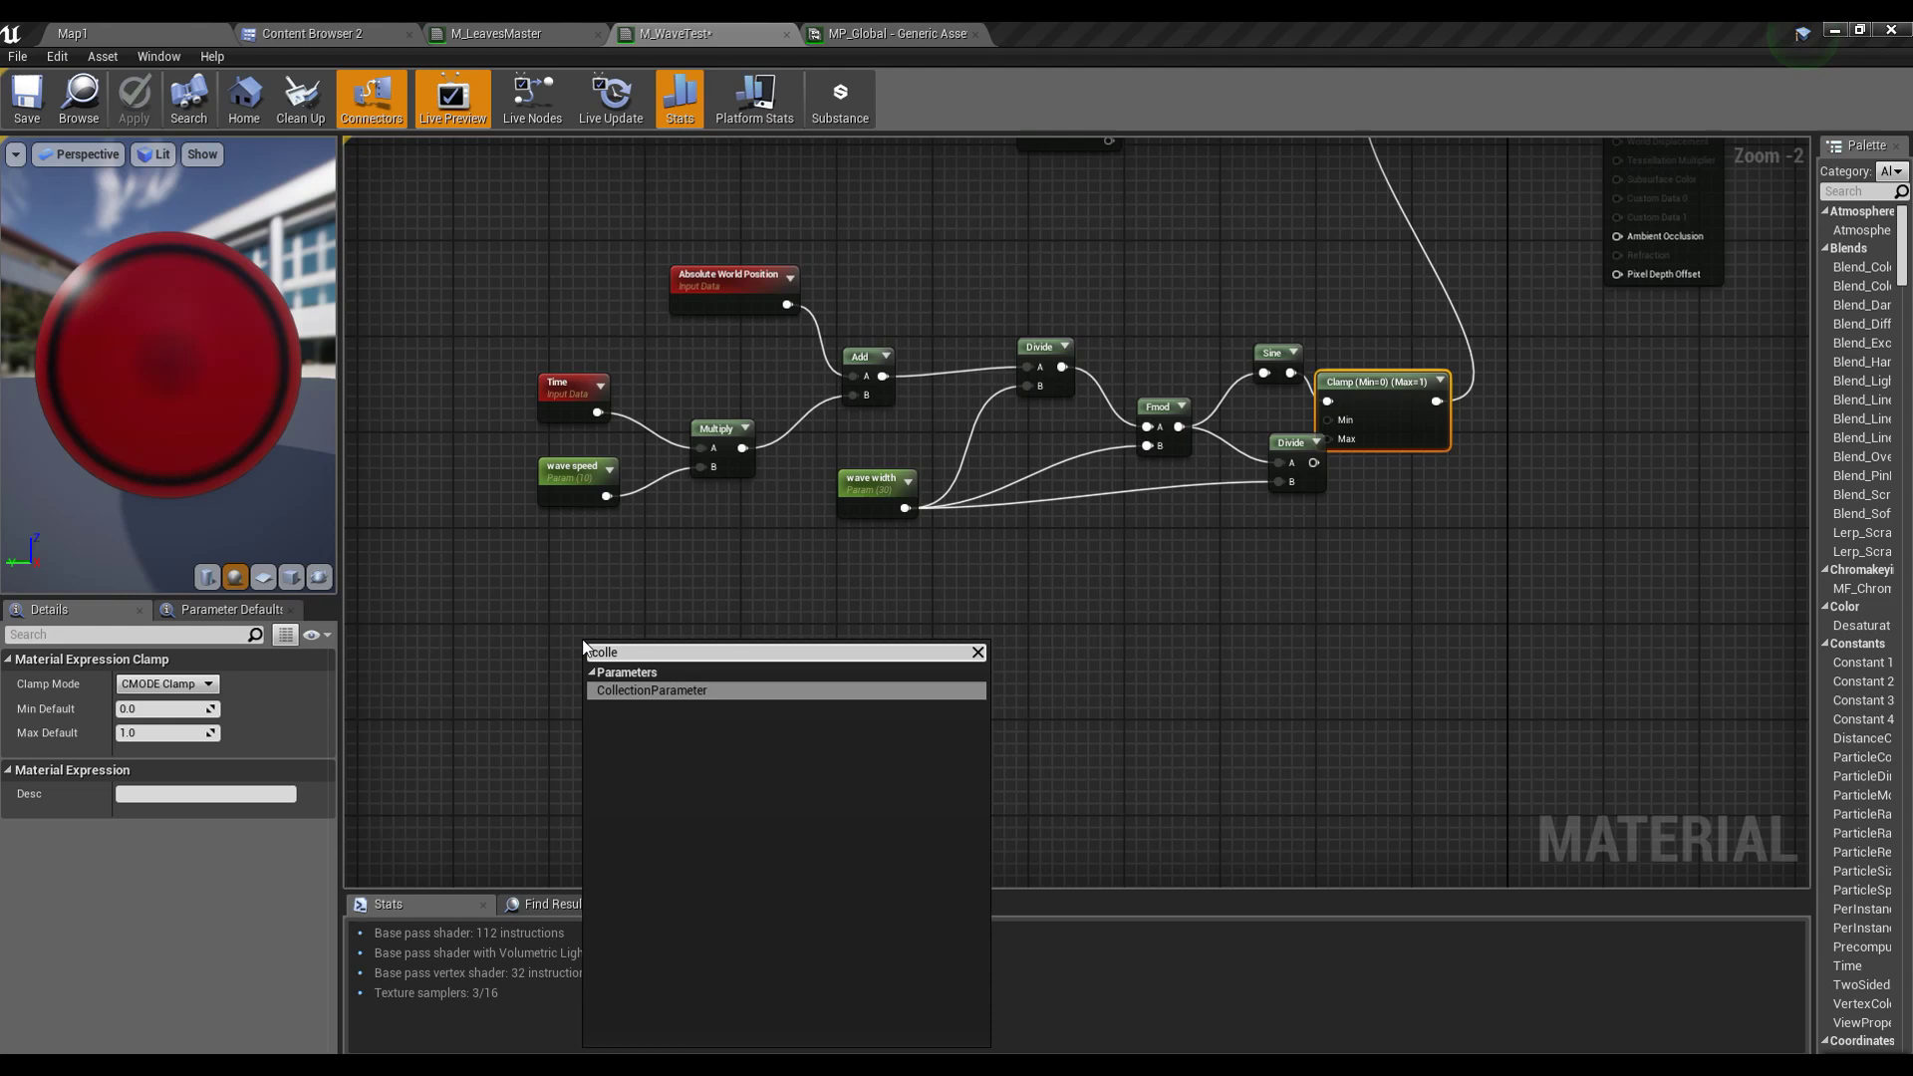
pyautogui.write('e')
pyautogui.press('Return')
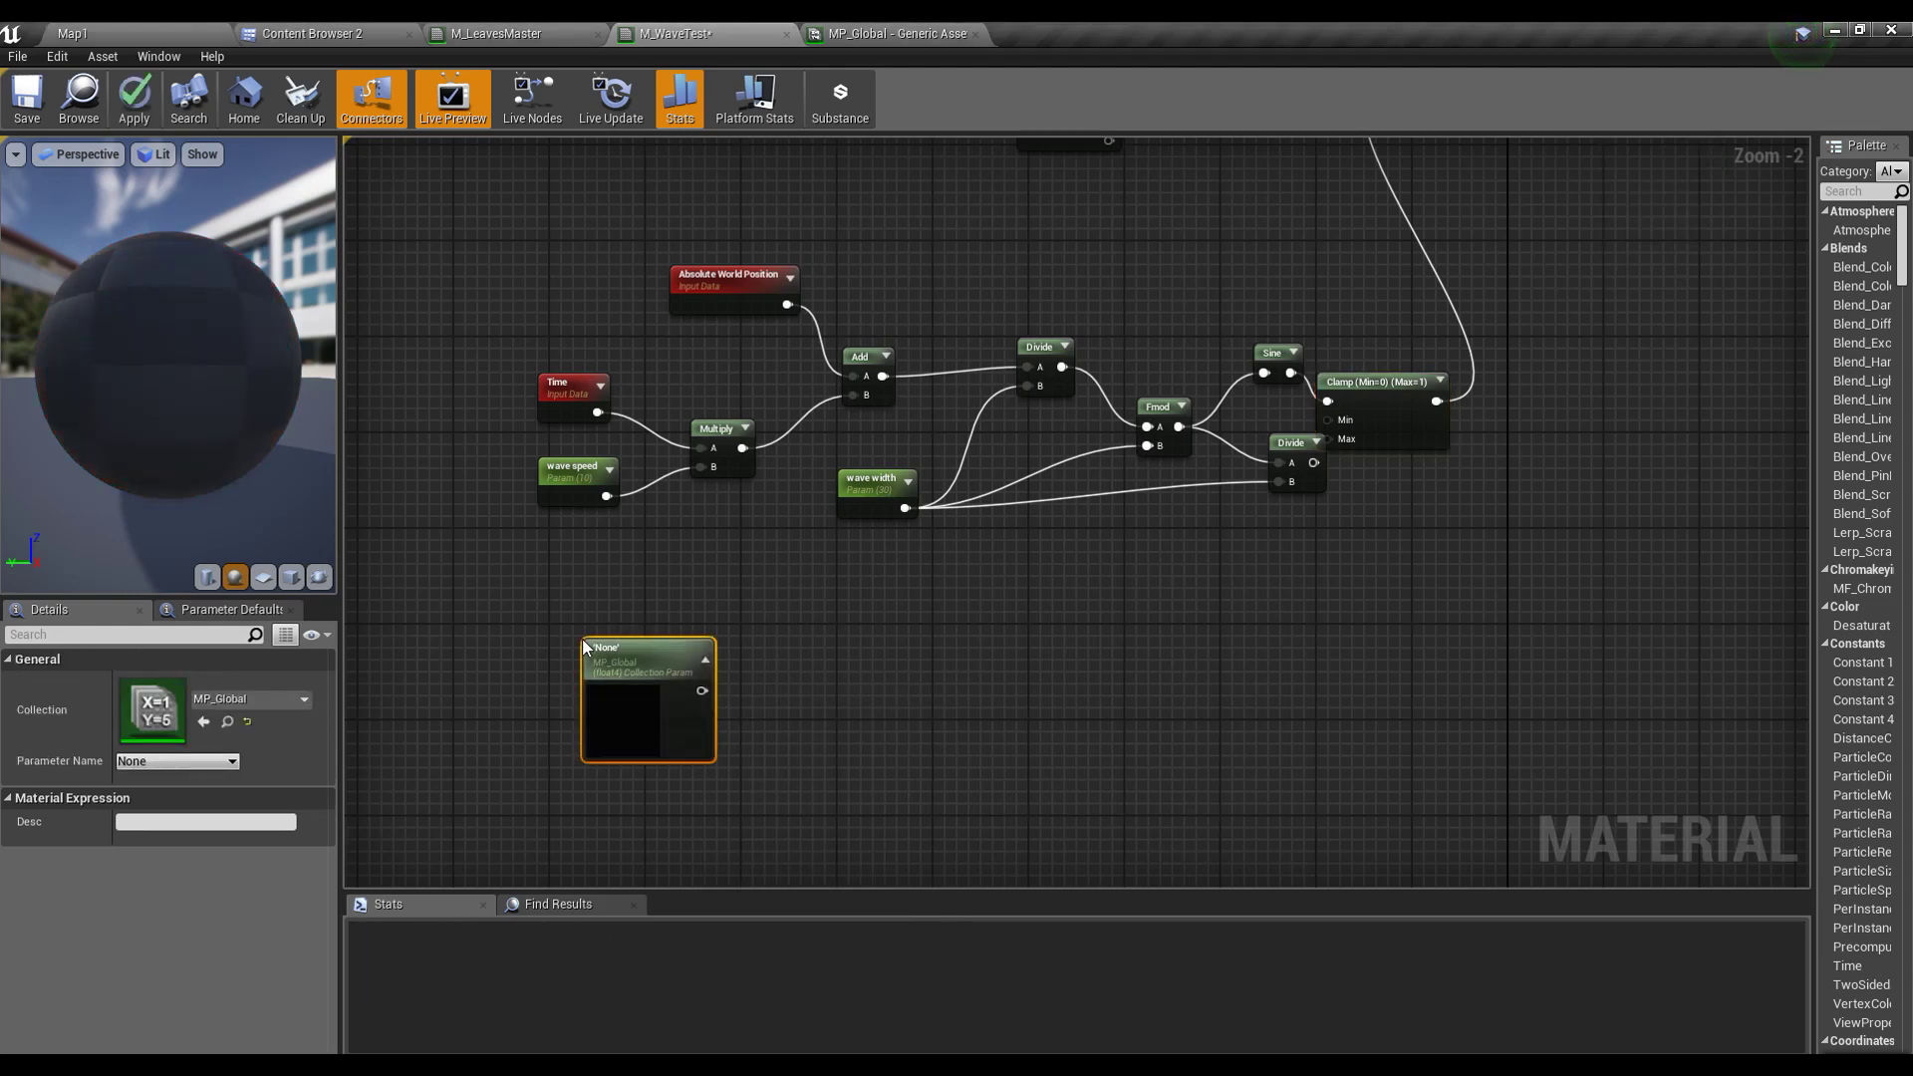
pyautogui.click(188, 767)
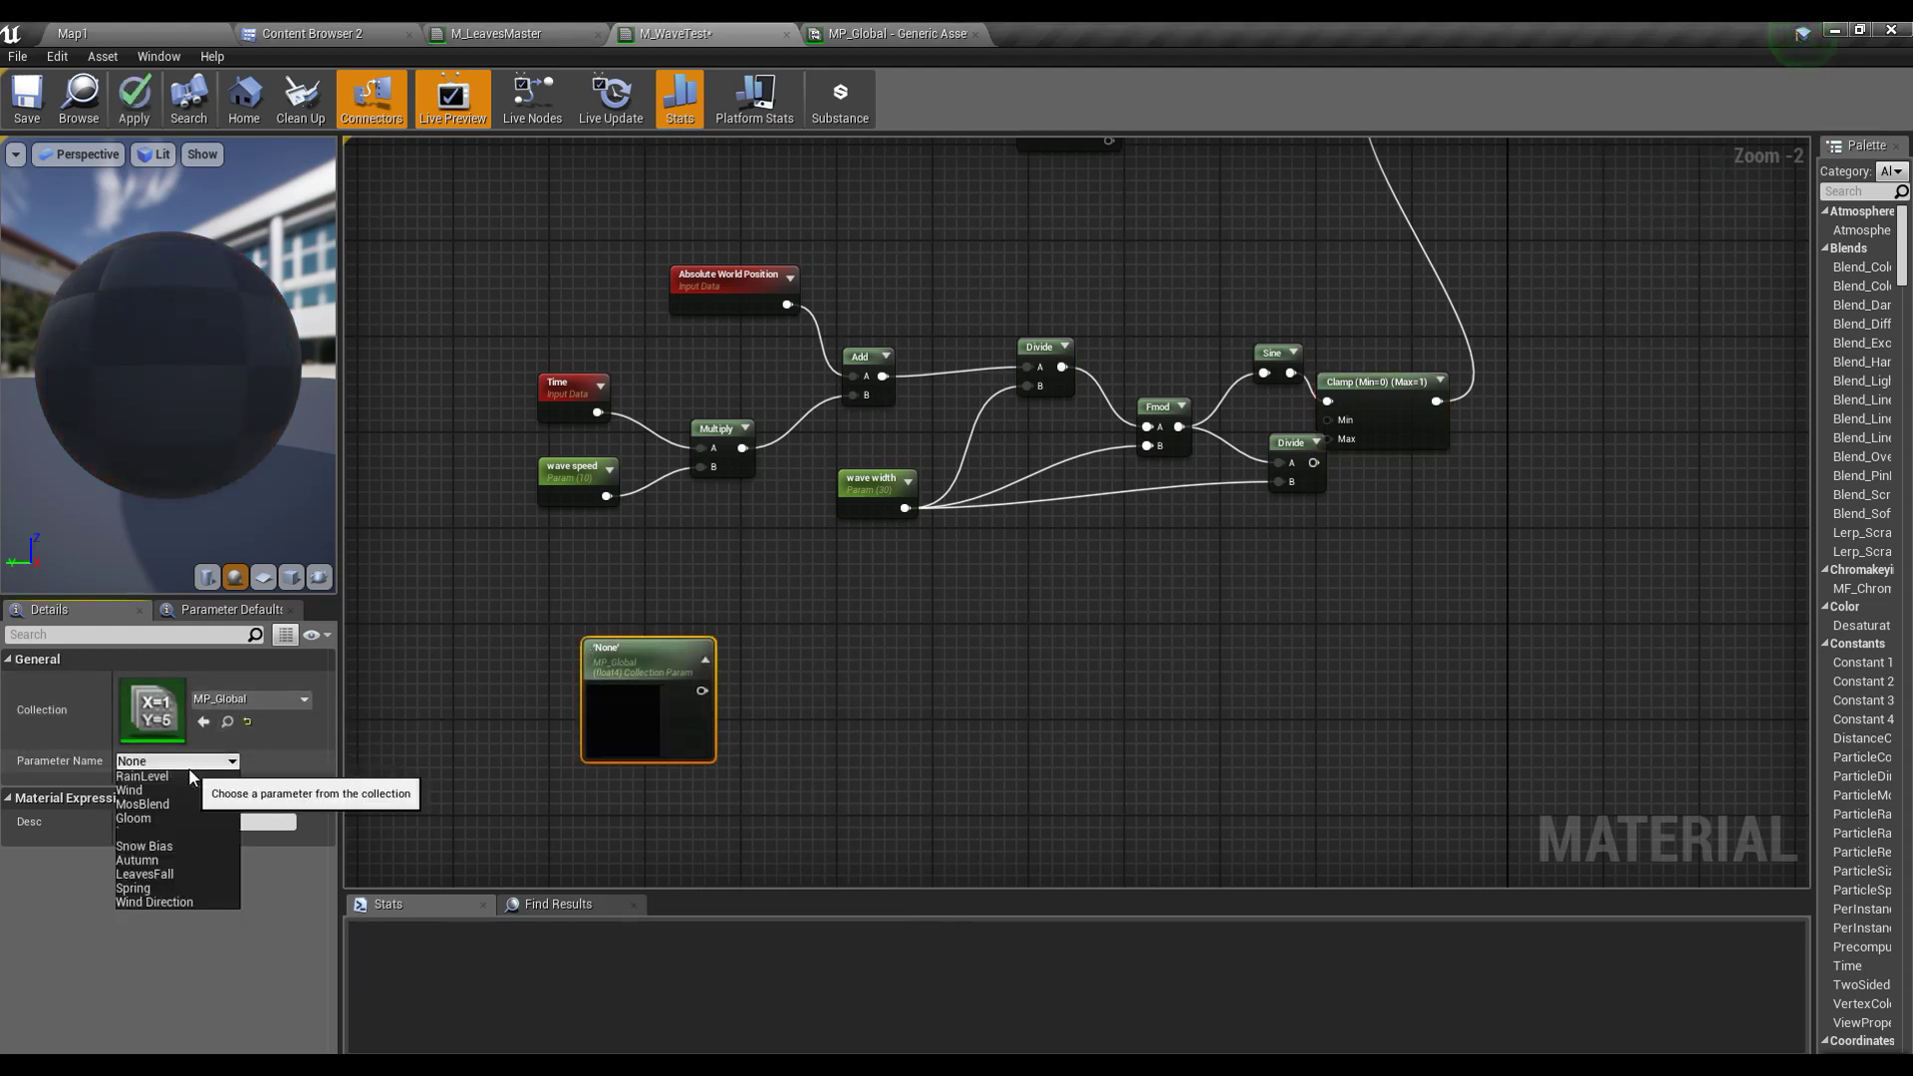
pyautogui.click(160, 903)
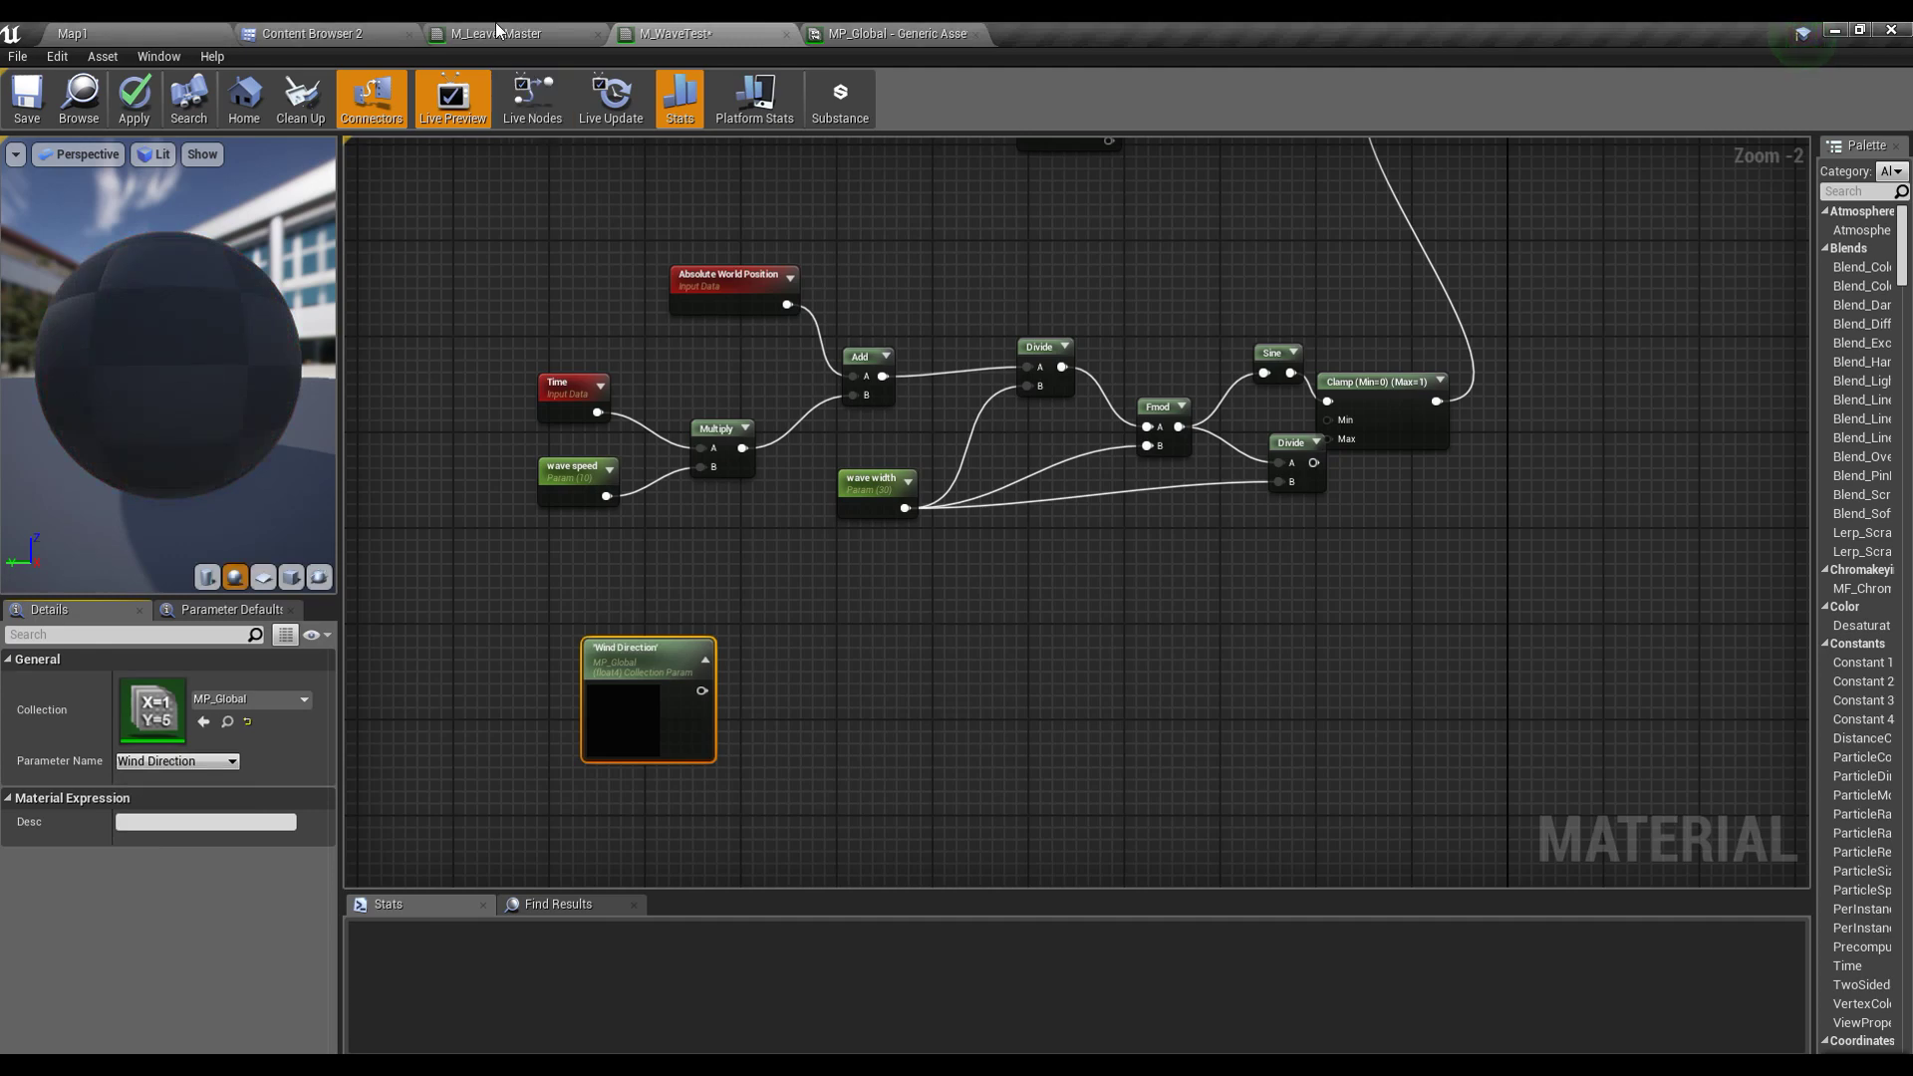
# Step: Review the scalar and vector parameter entries in MP_Global, expanding scalar parameter 7, and return to M_WaveTest
pyautogui.click(932, 32)
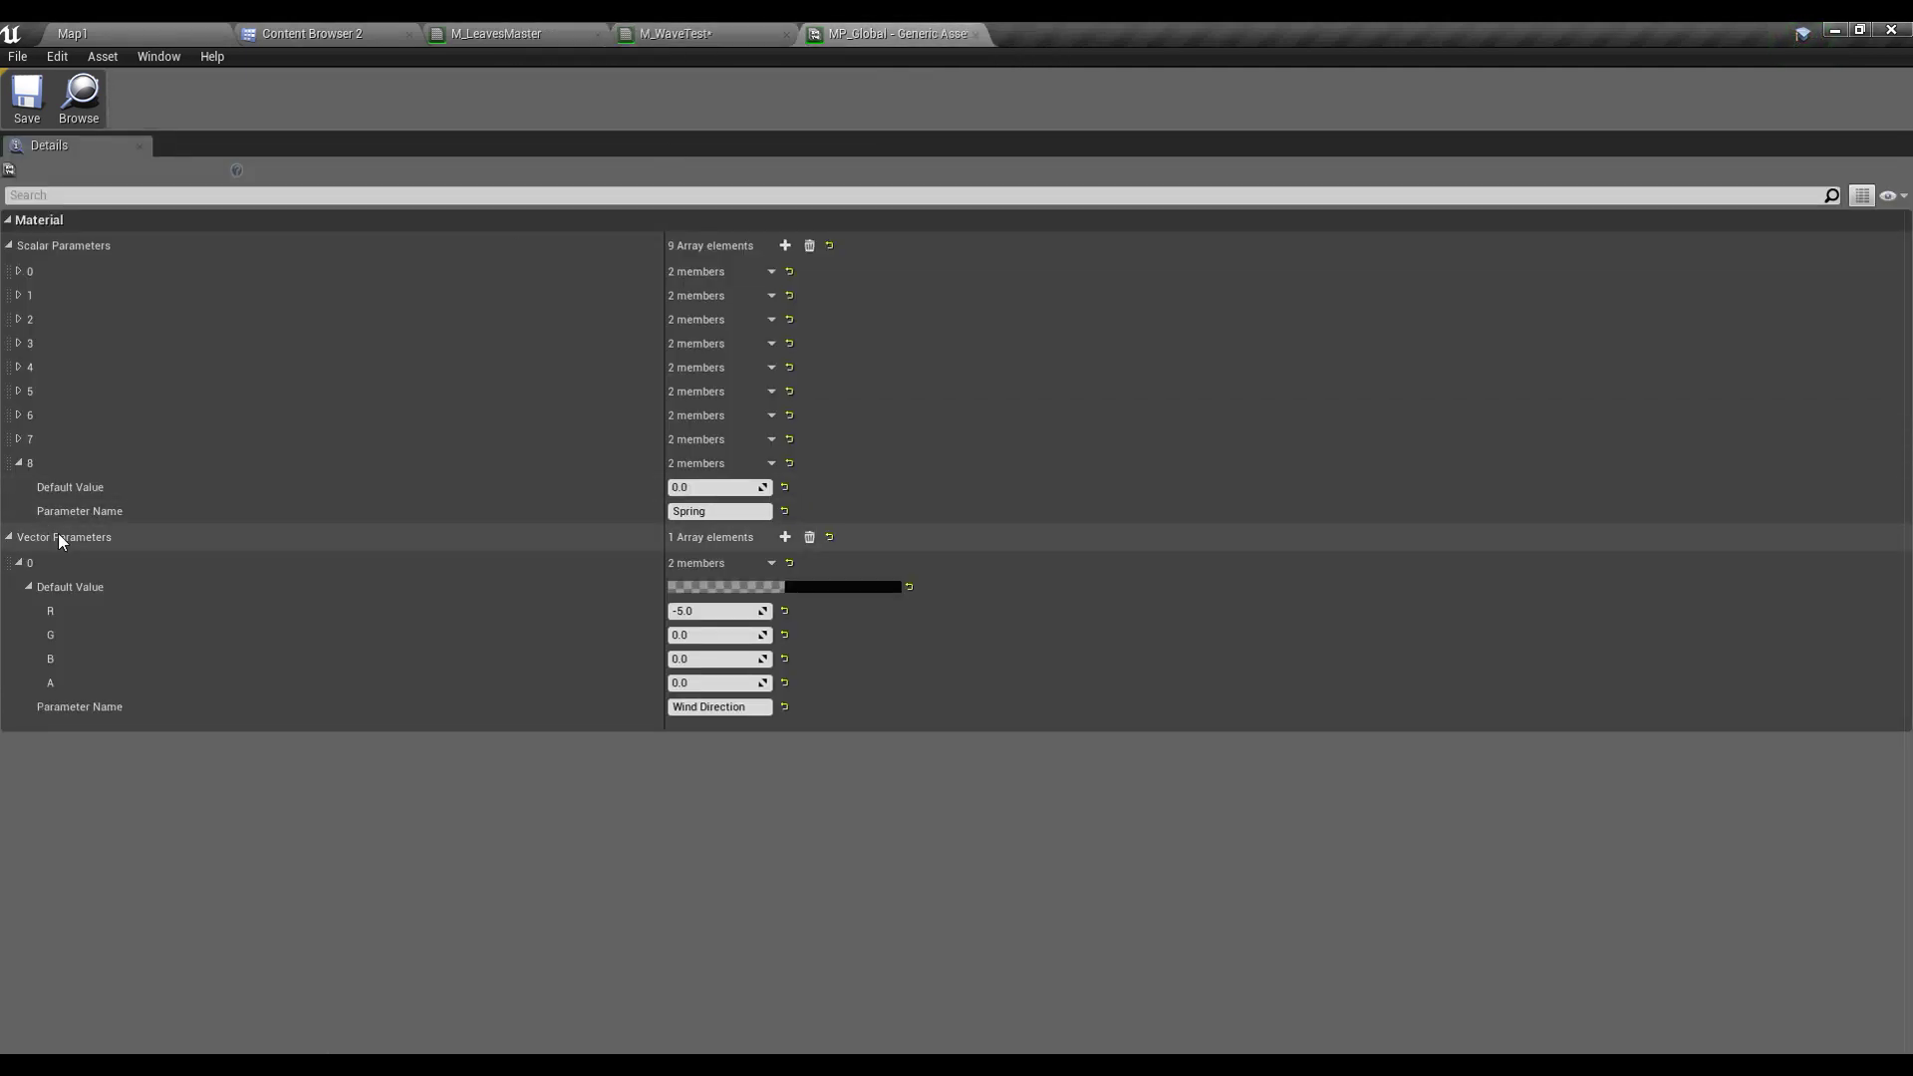
pyautogui.click(19, 439)
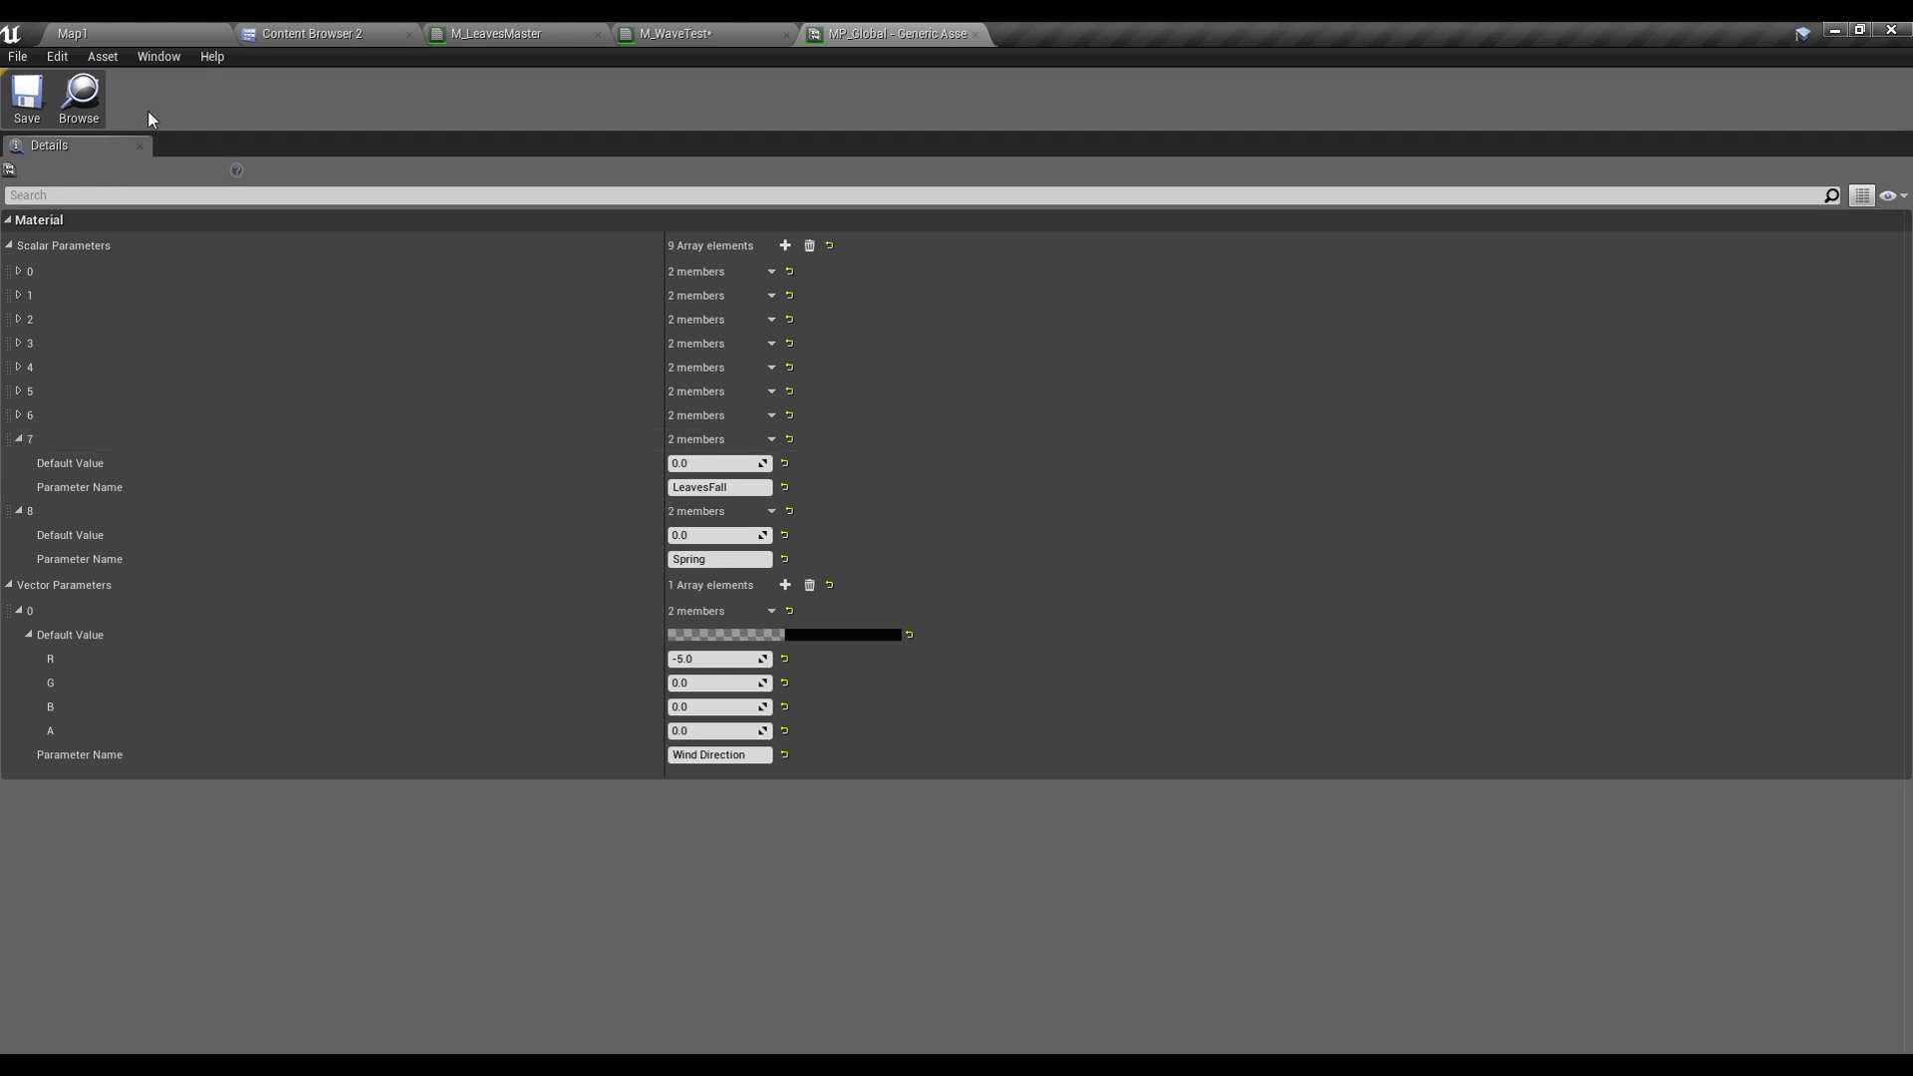
pyautogui.click(683, 33)
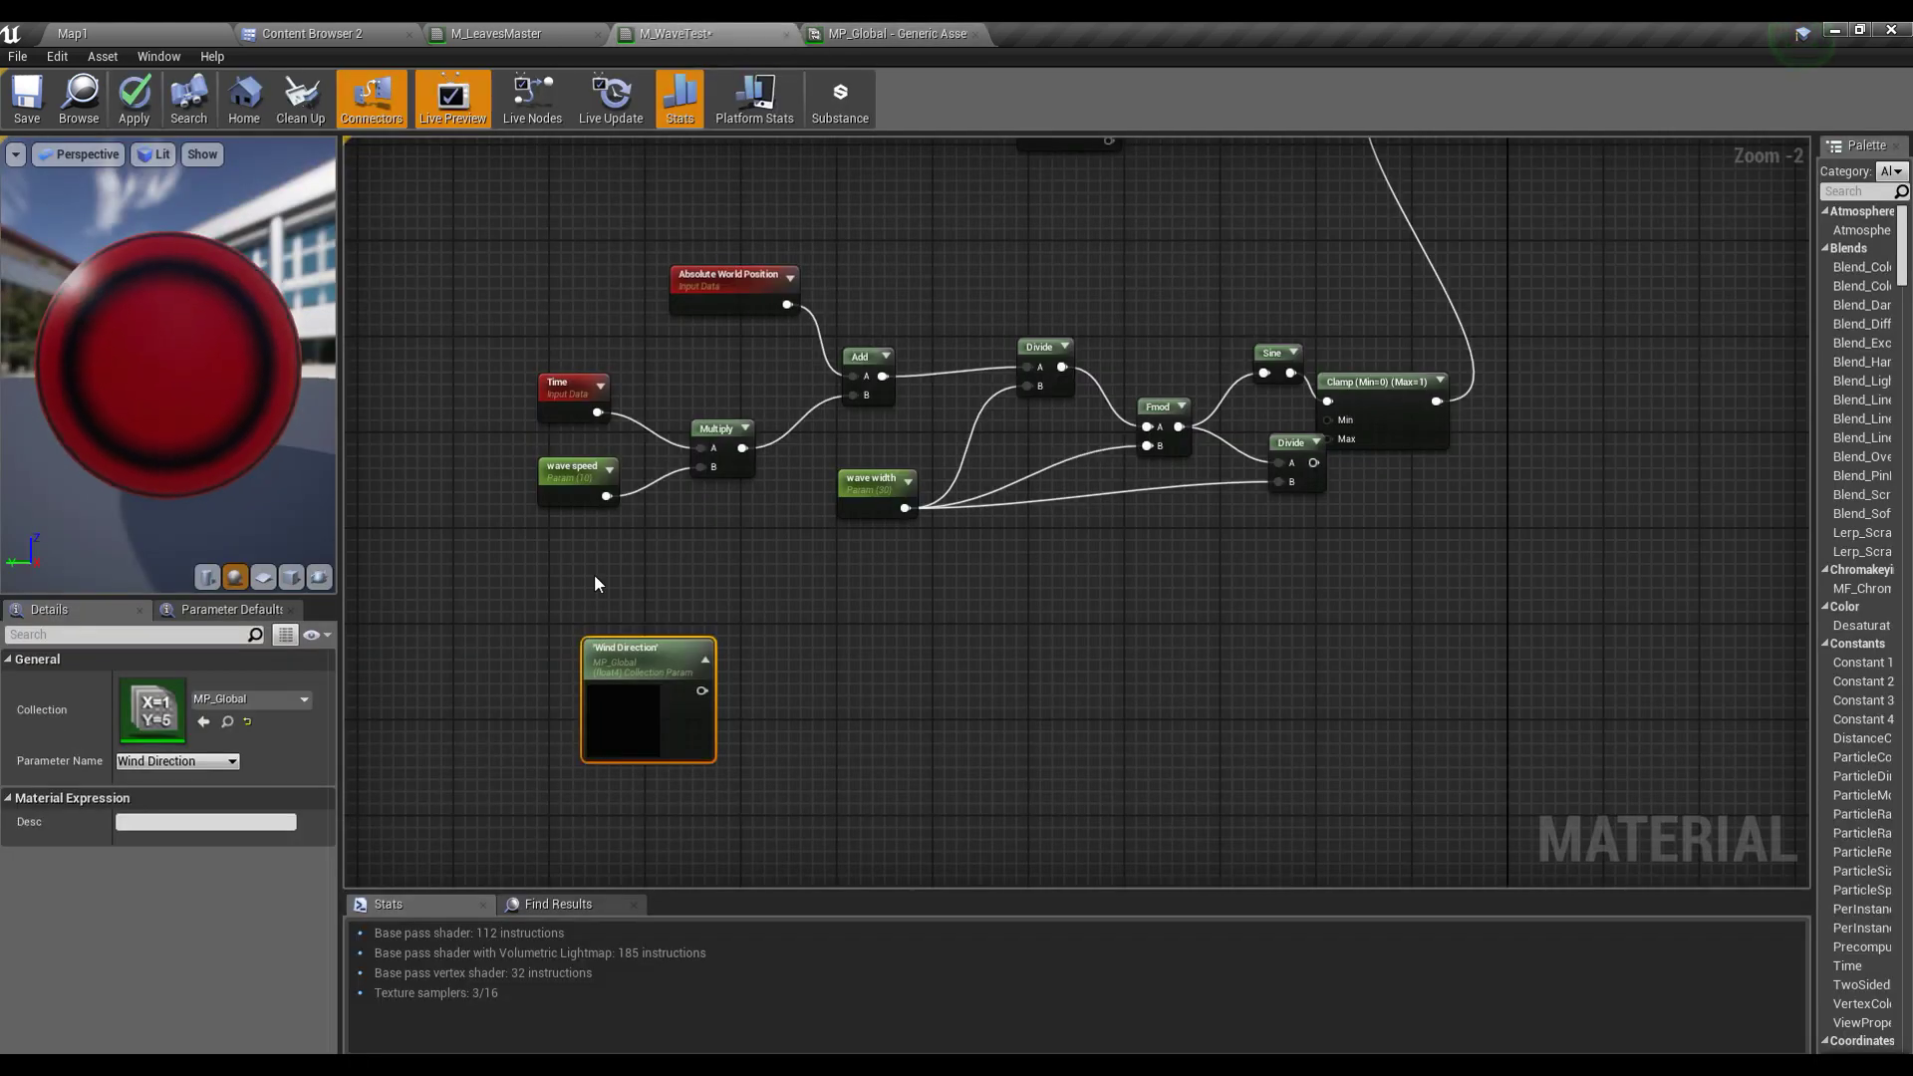
# Step: Place the Wind Direction node directly beneath wave speed and rearrange the Absolute World Position and Add nodes to free up space
pyautogui.moveTo(653, 659); pyautogui.dragTo(595, 587)
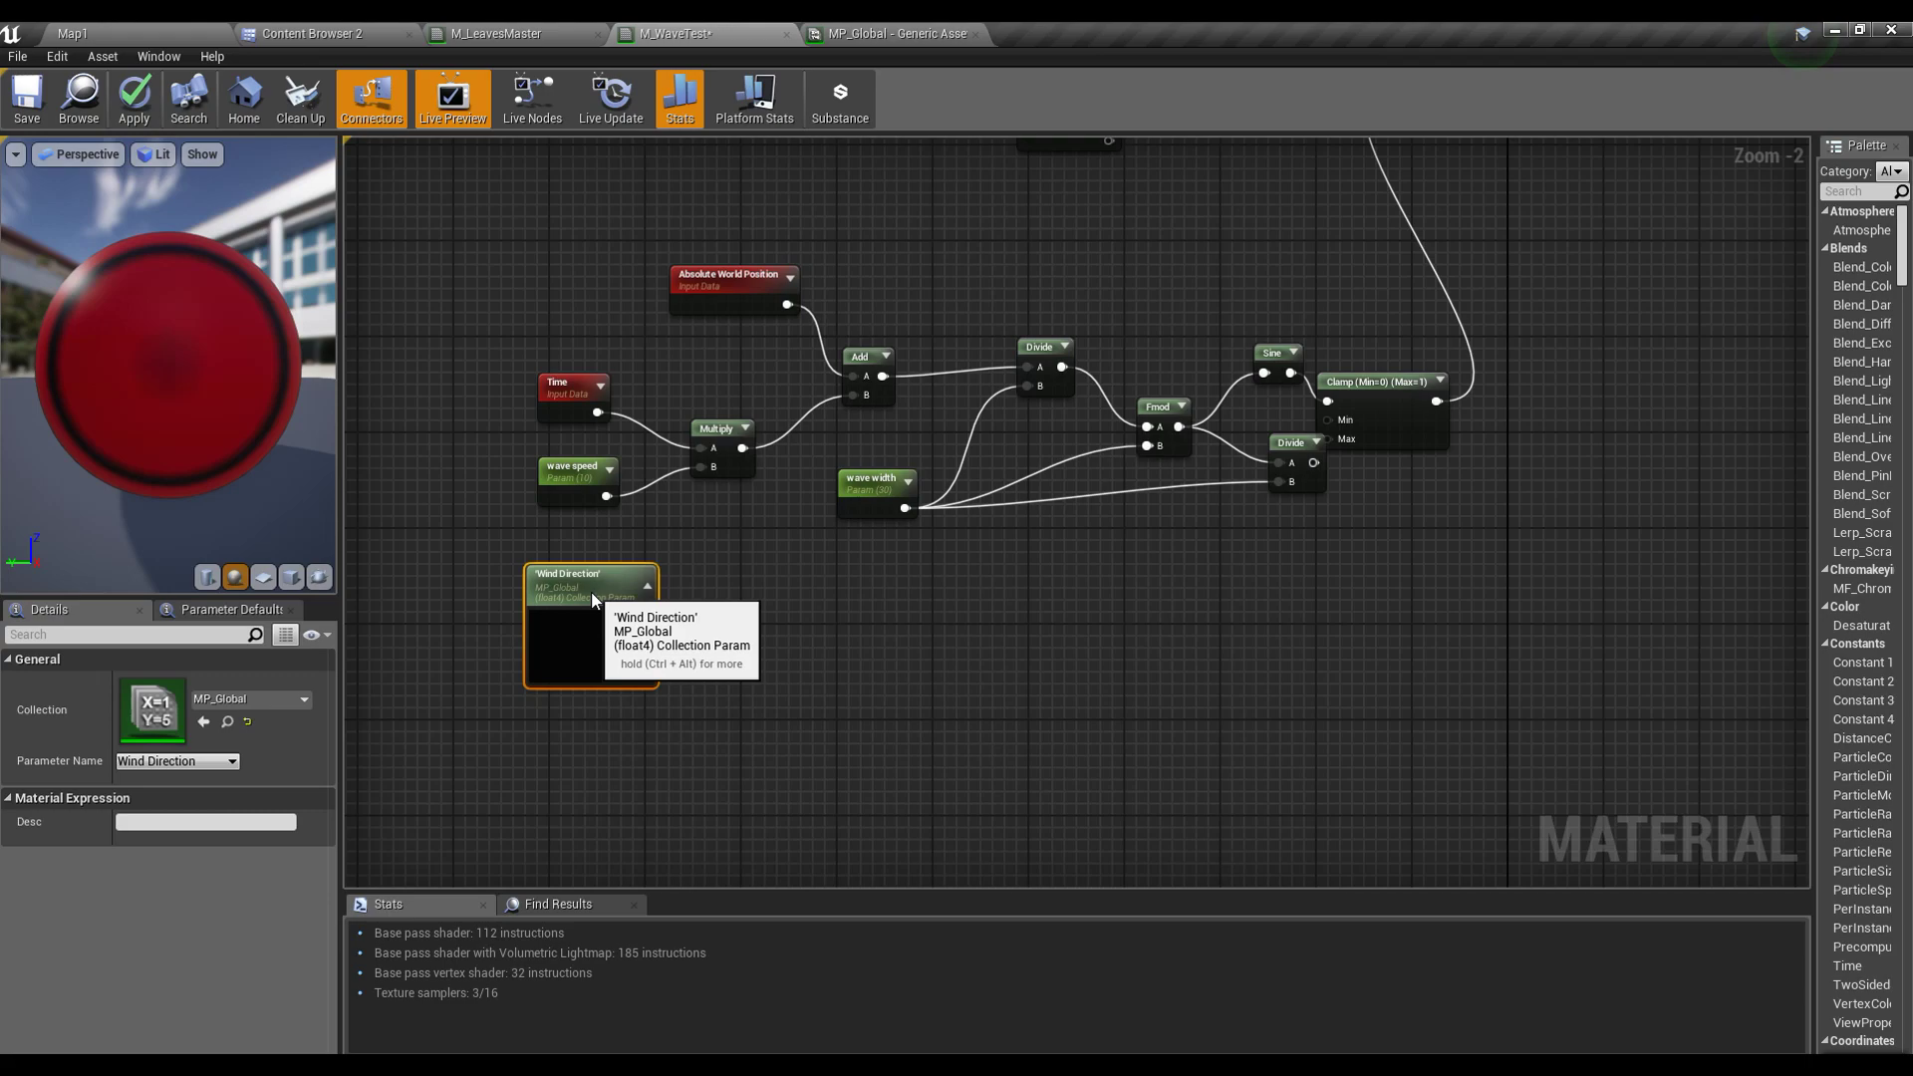
pyautogui.scroll(2, 895, 579)
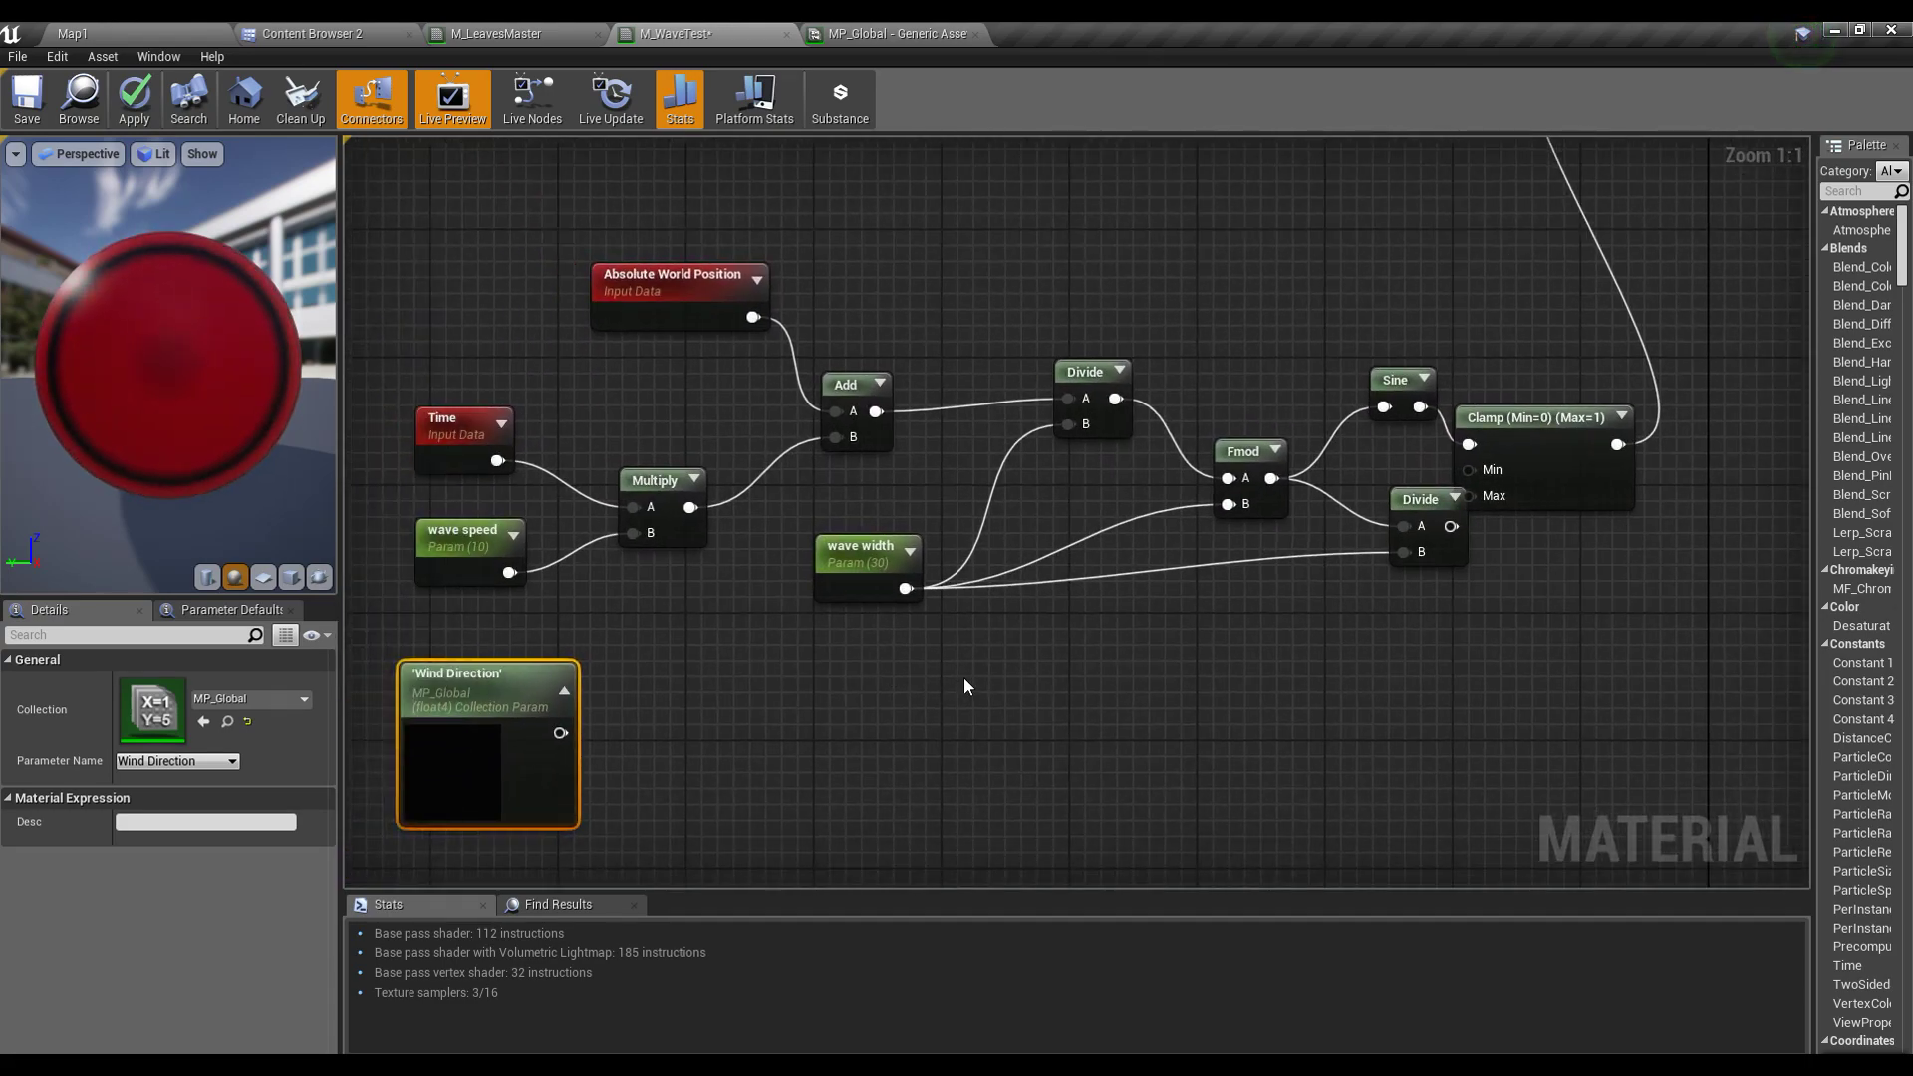
pyautogui.scroll(-1, 941, 684)
pyautogui.moveTo(869, 680); pyautogui.dragTo(912, 749, button='right')
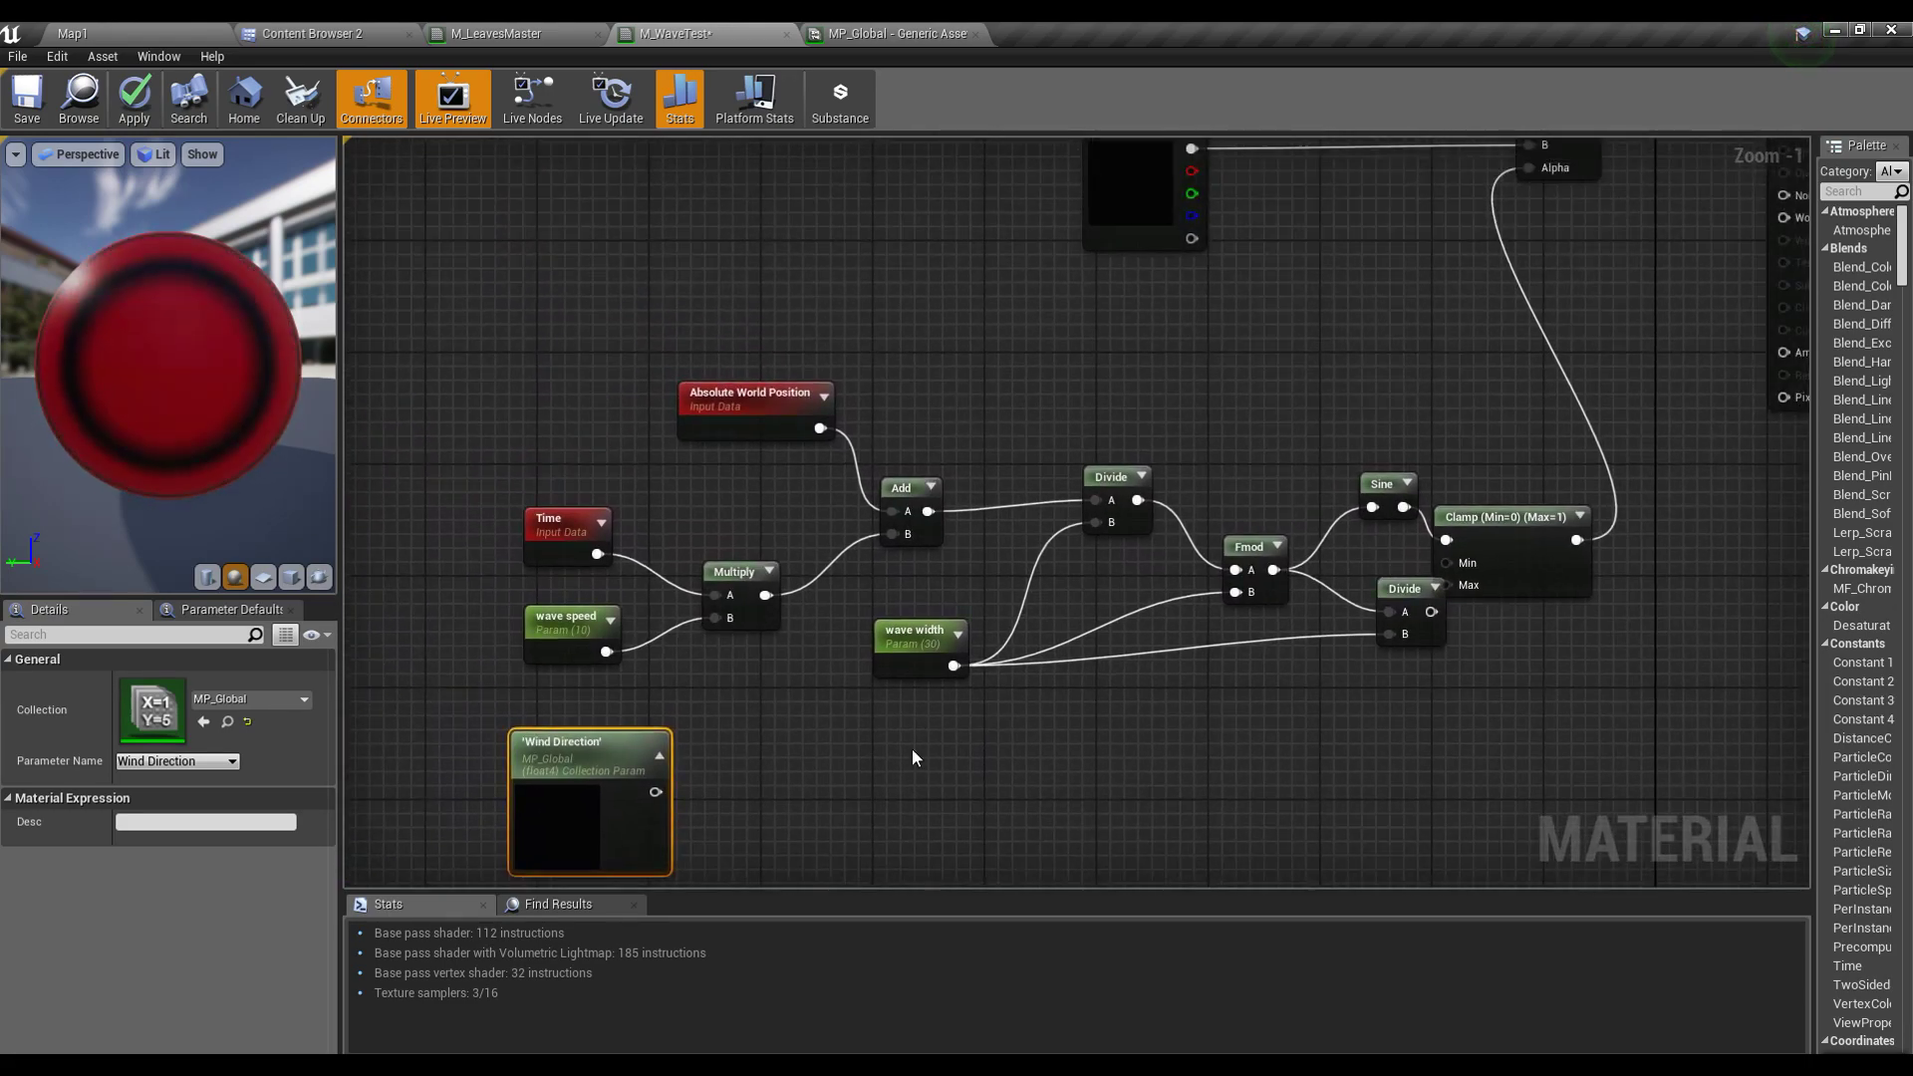
pyautogui.moveTo(696, 392); pyautogui.dragTo(540, 364)
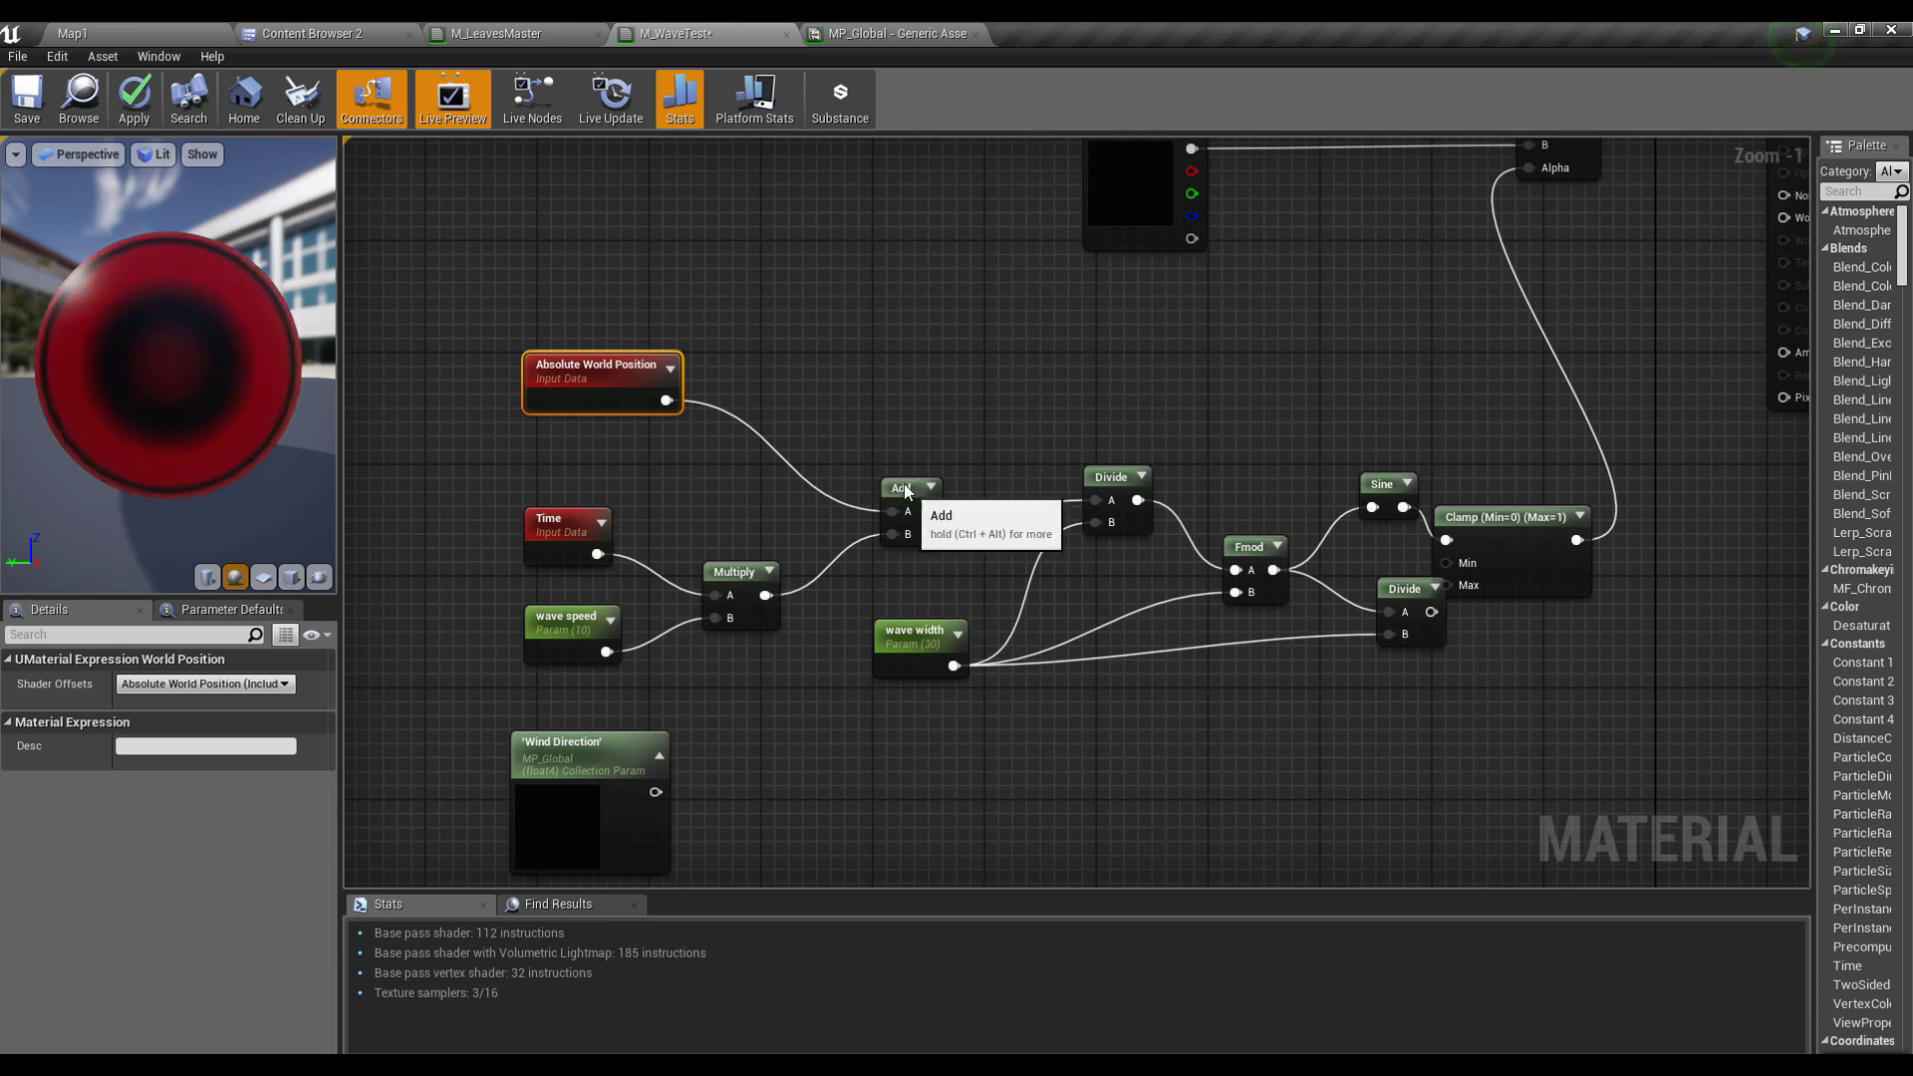
pyautogui.moveTo(910, 488); pyautogui.dragTo(822, 408)
pyautogui.moveTo(877, 442); pyautogui.dragTo(775, 412, button='right')
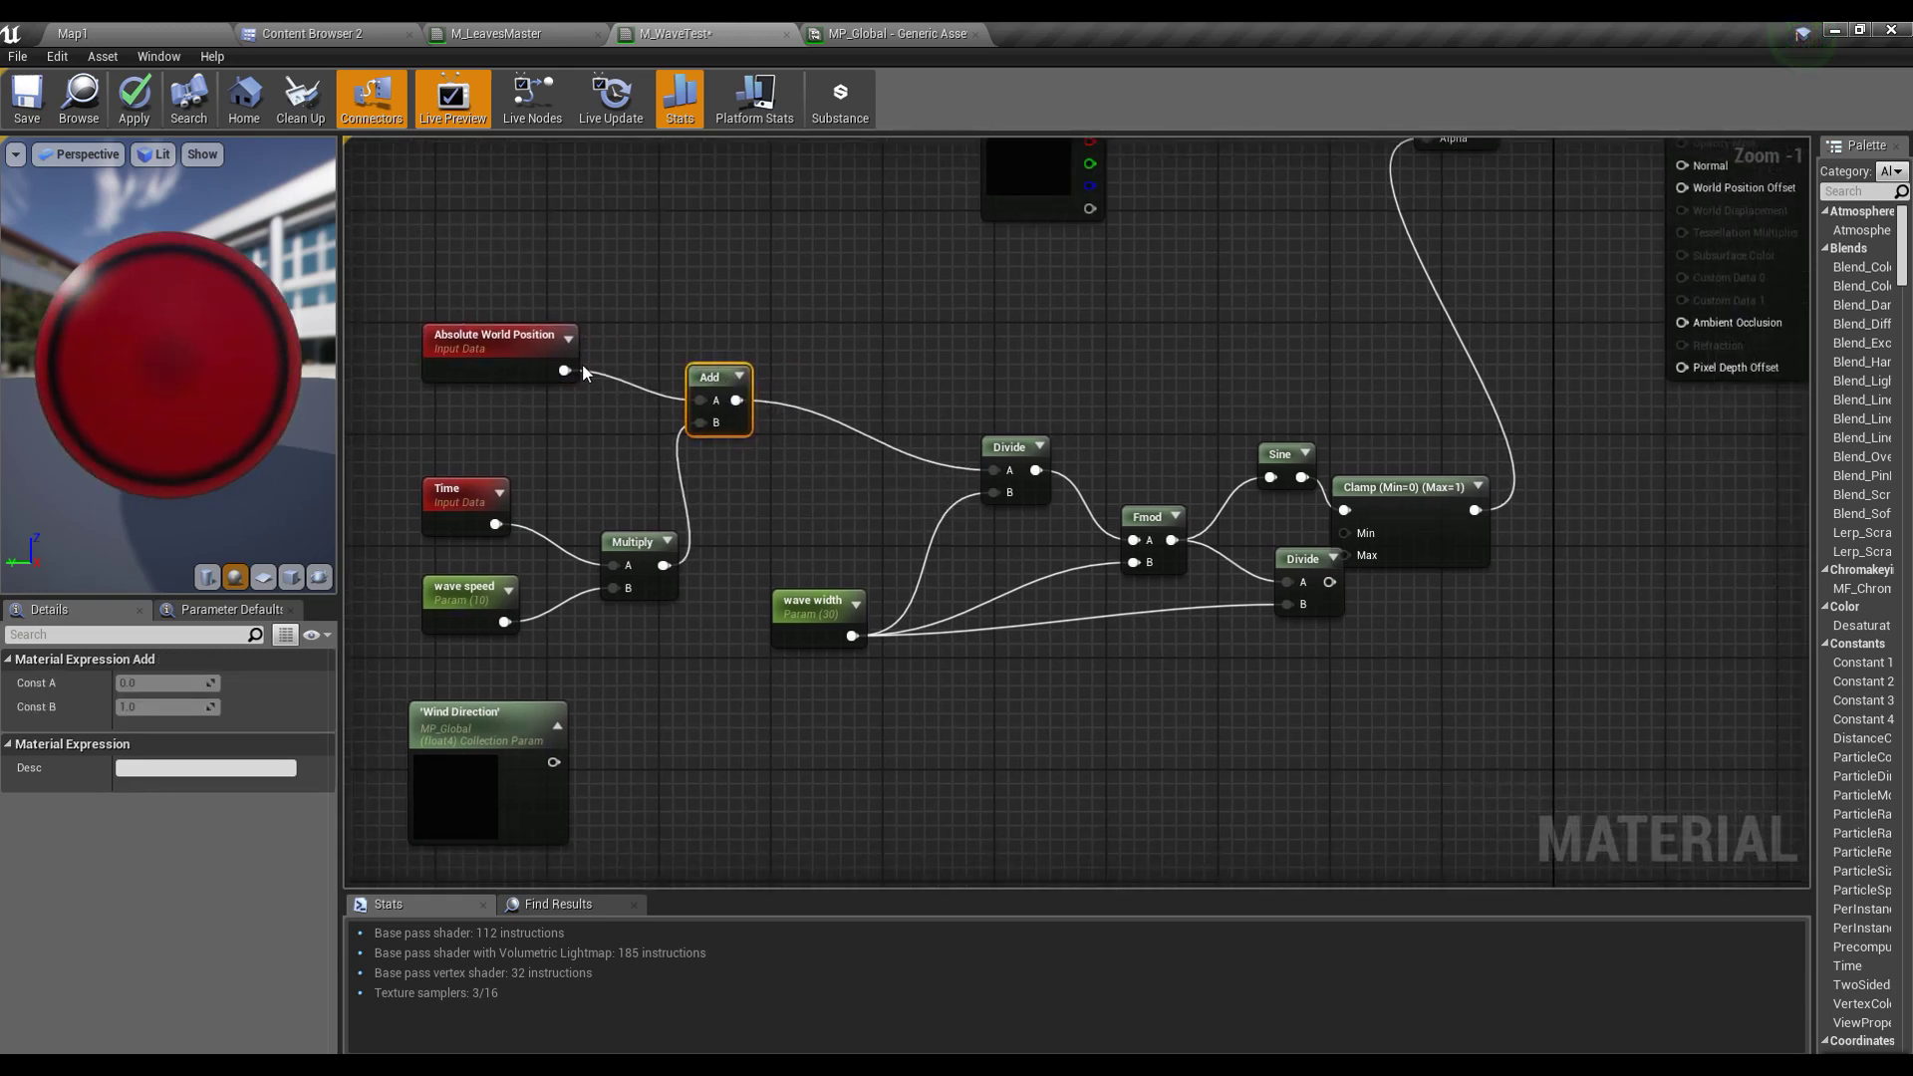
# Step: Connect a BreakOutFloat3Components node to the Add output and shift the wave width, Divide, Fmod, Sine and Clamp nodes away from it
pyautogui.moveTo(737, 400); pyautogui.dragTo(785, 404)
pyautogui.write('break')
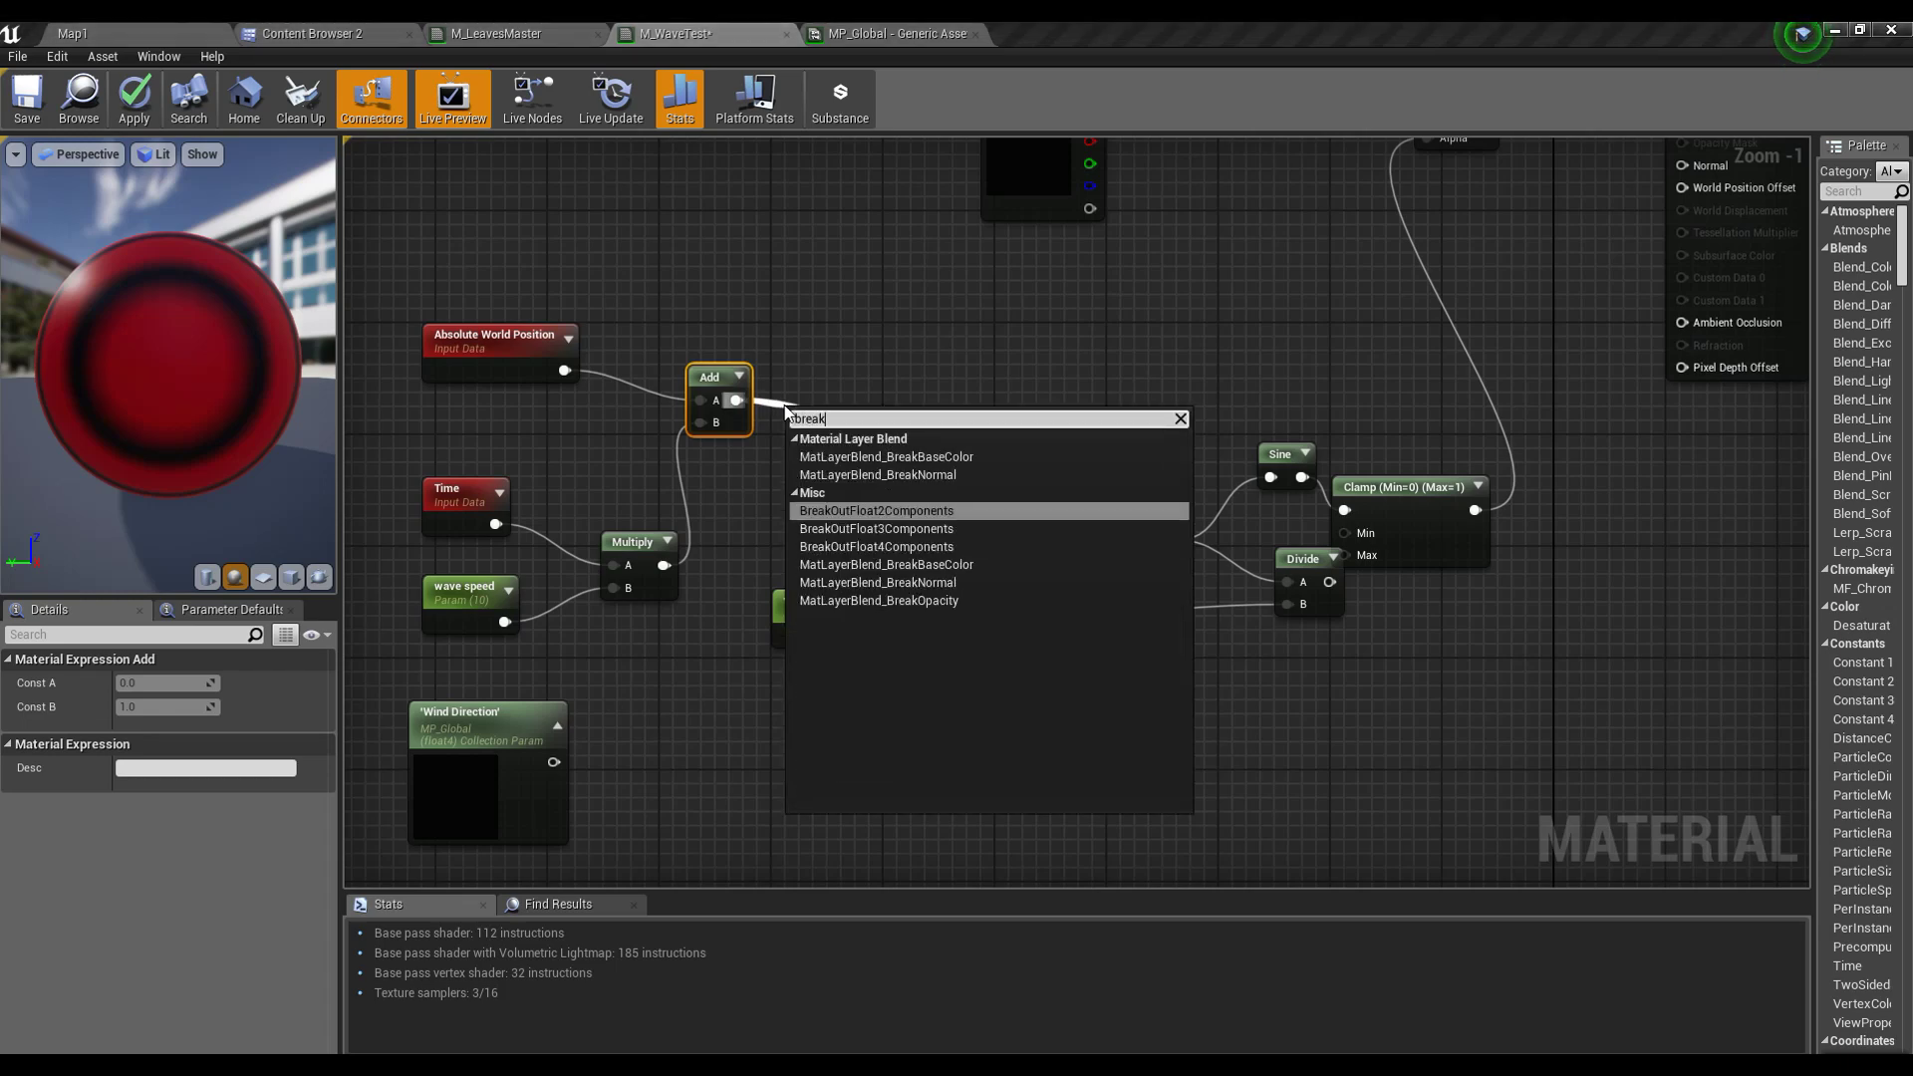
pyautogui.press('Down')
pyautogui.press('Return')
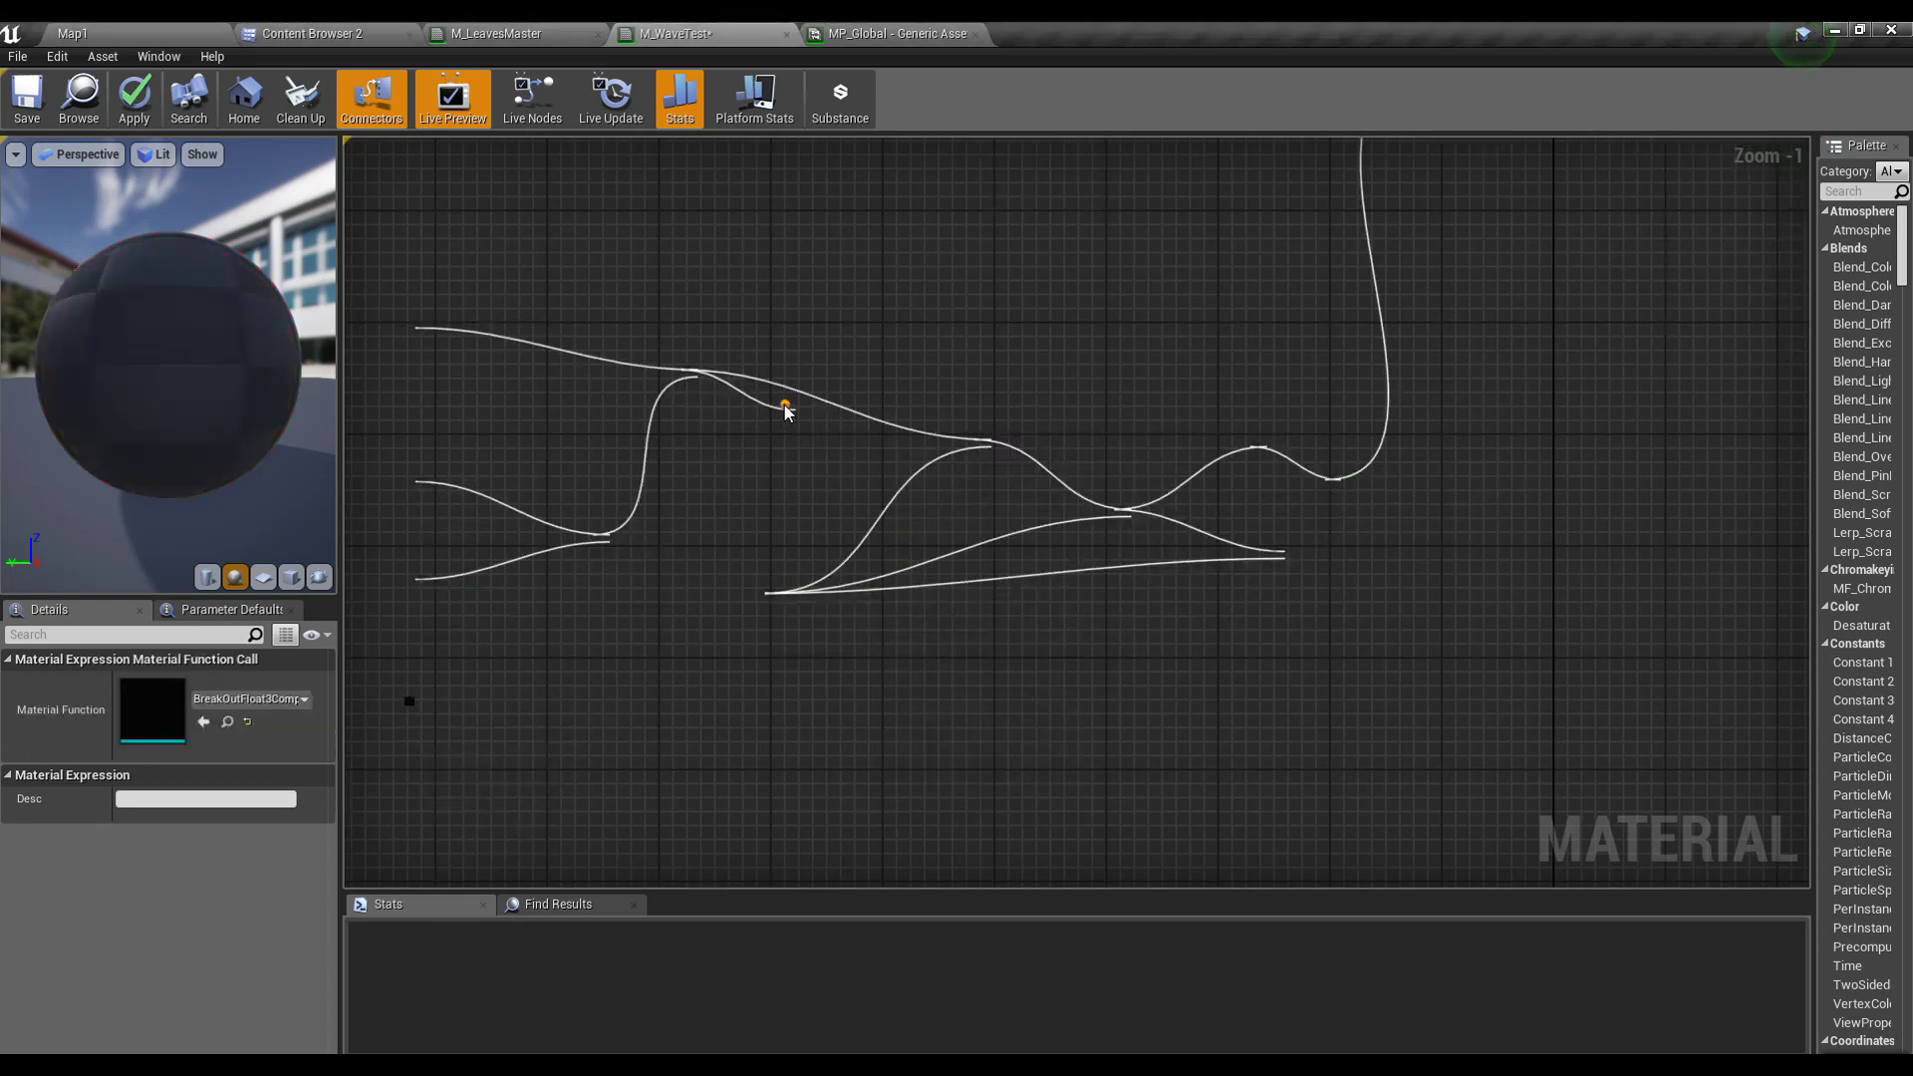
pyautogui.moveTo(871, 411); pyautogui.dragTo(871, 343)
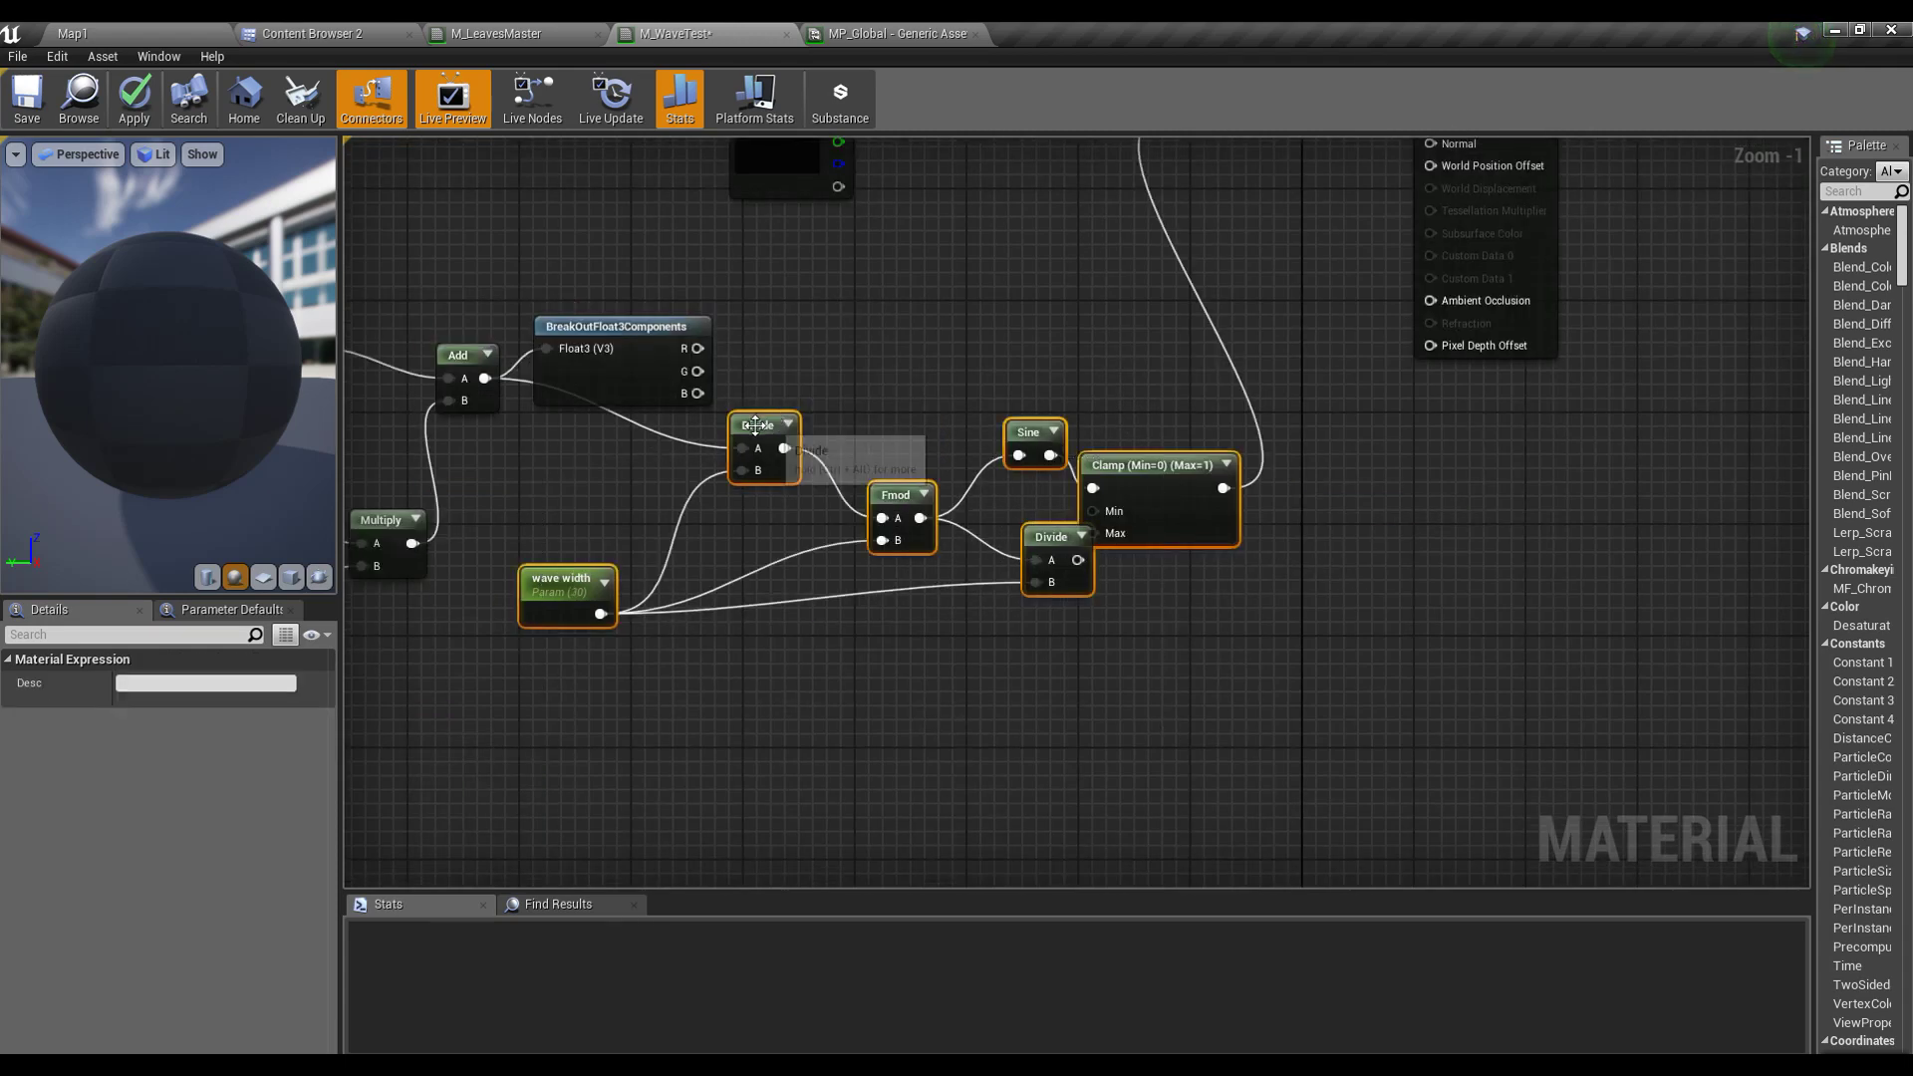
pyautogui.moveTo(756, 426); pyautogui.dragTo(939, 530)
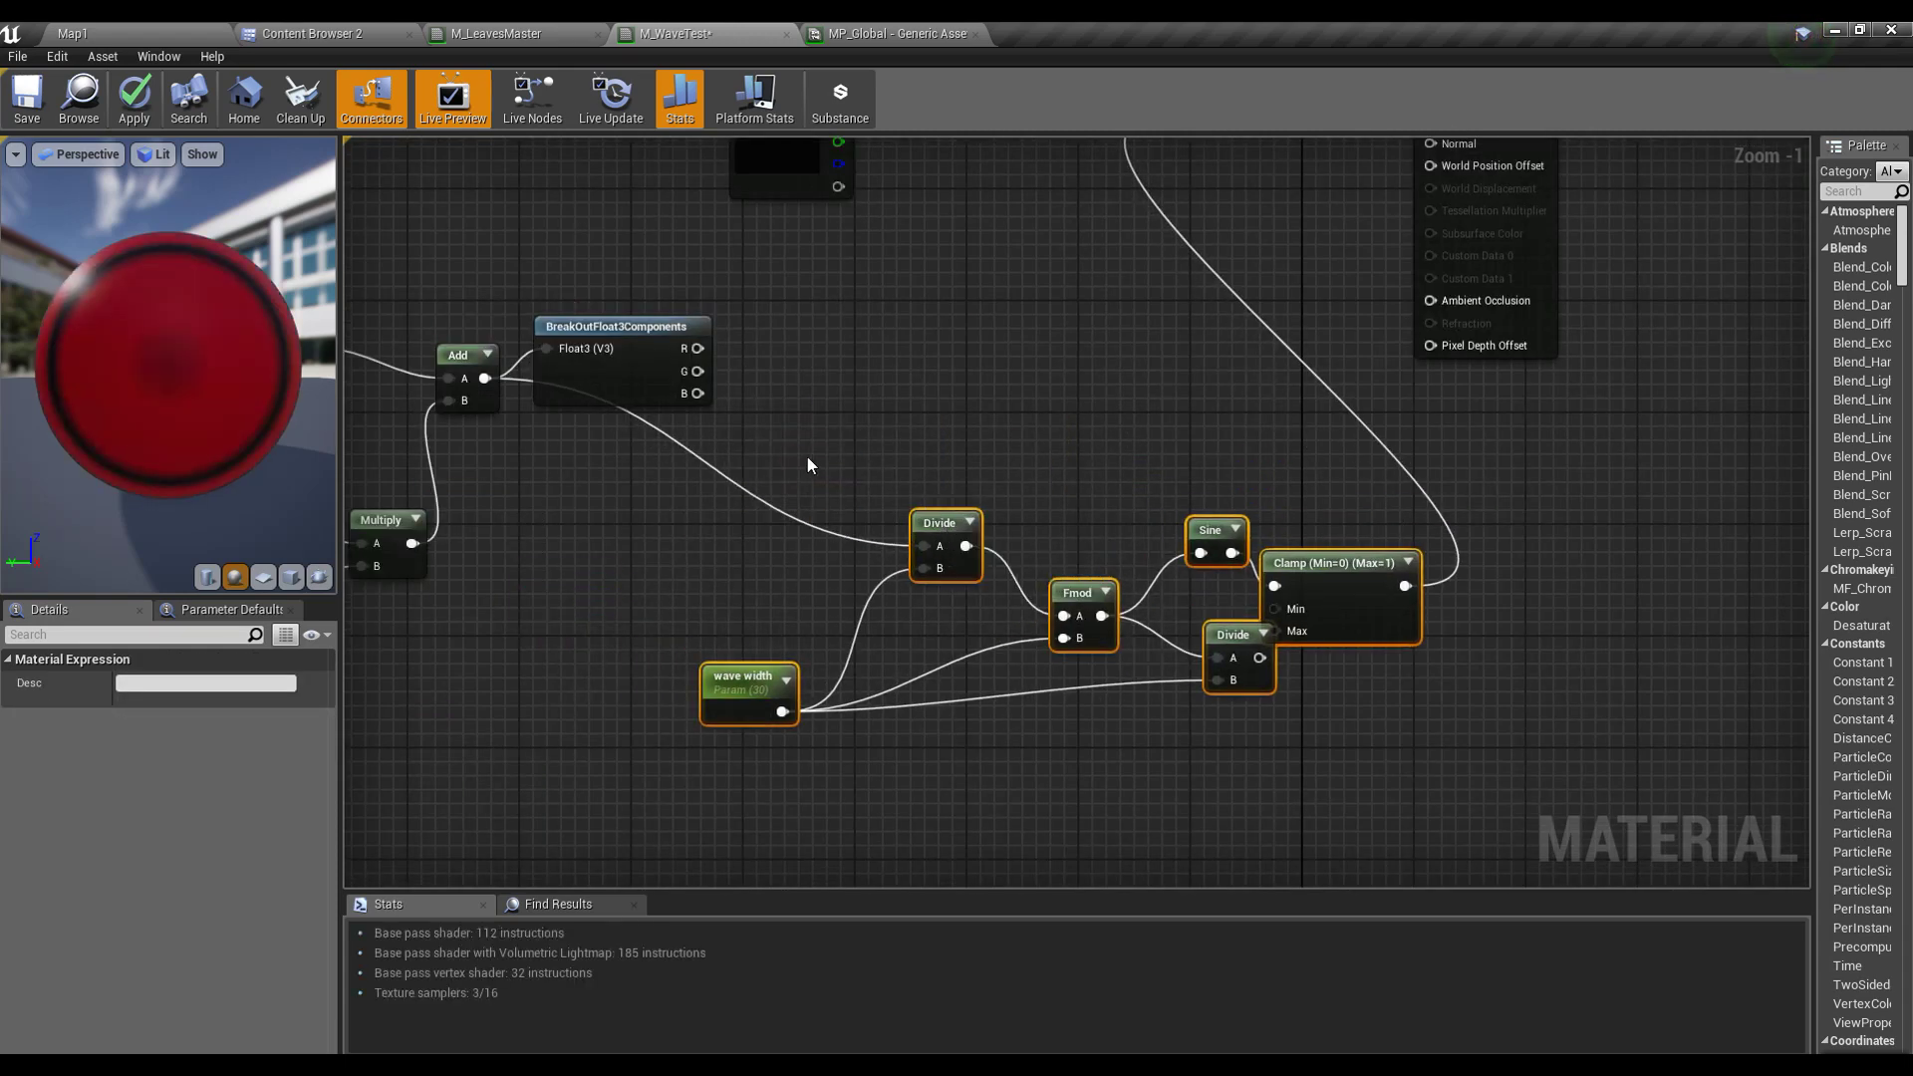
pyautogui.moveTo(807, 456); pyautogui.dragTo(903, 527, button='right')
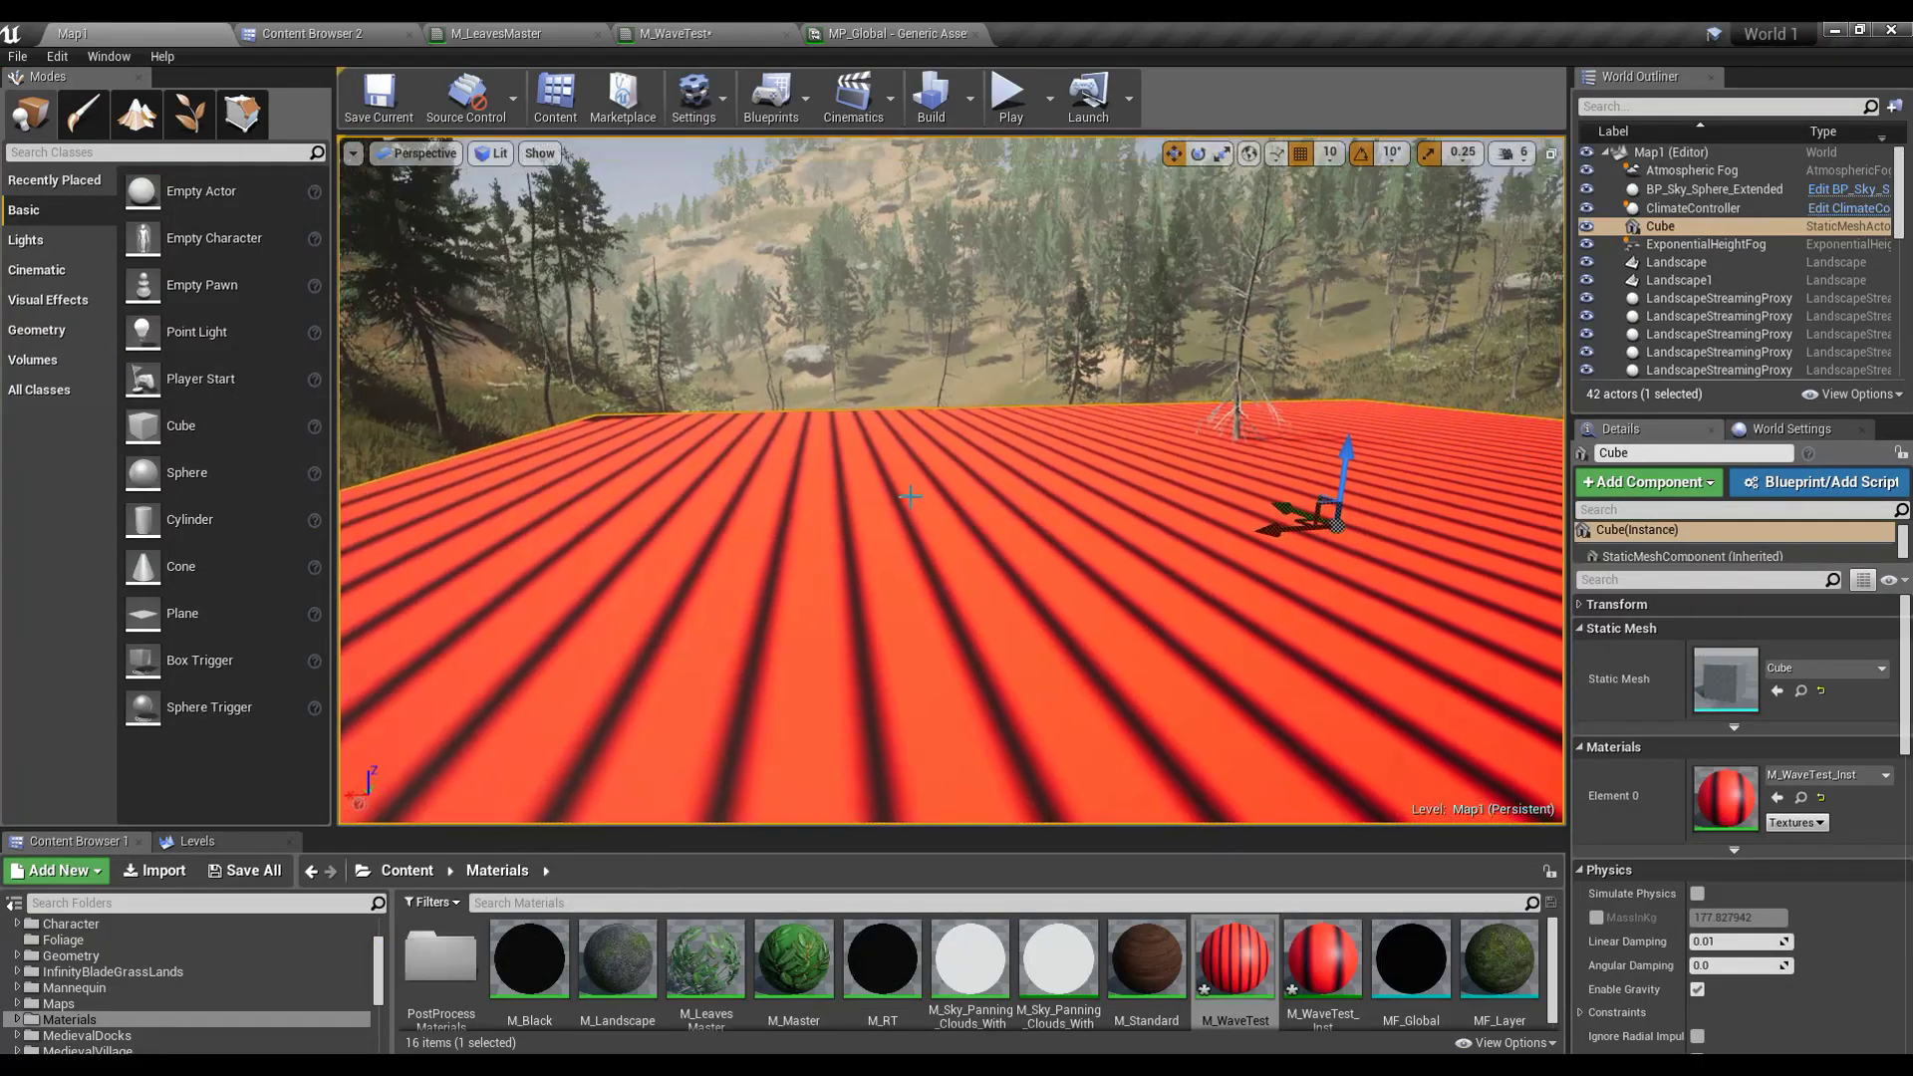
# Step: Examine the stripes on the red cube in the Map1 level against the world axes
pyautogui.moveTo(910, 496); pyautogui.dragTo(897, 501, button='middle')
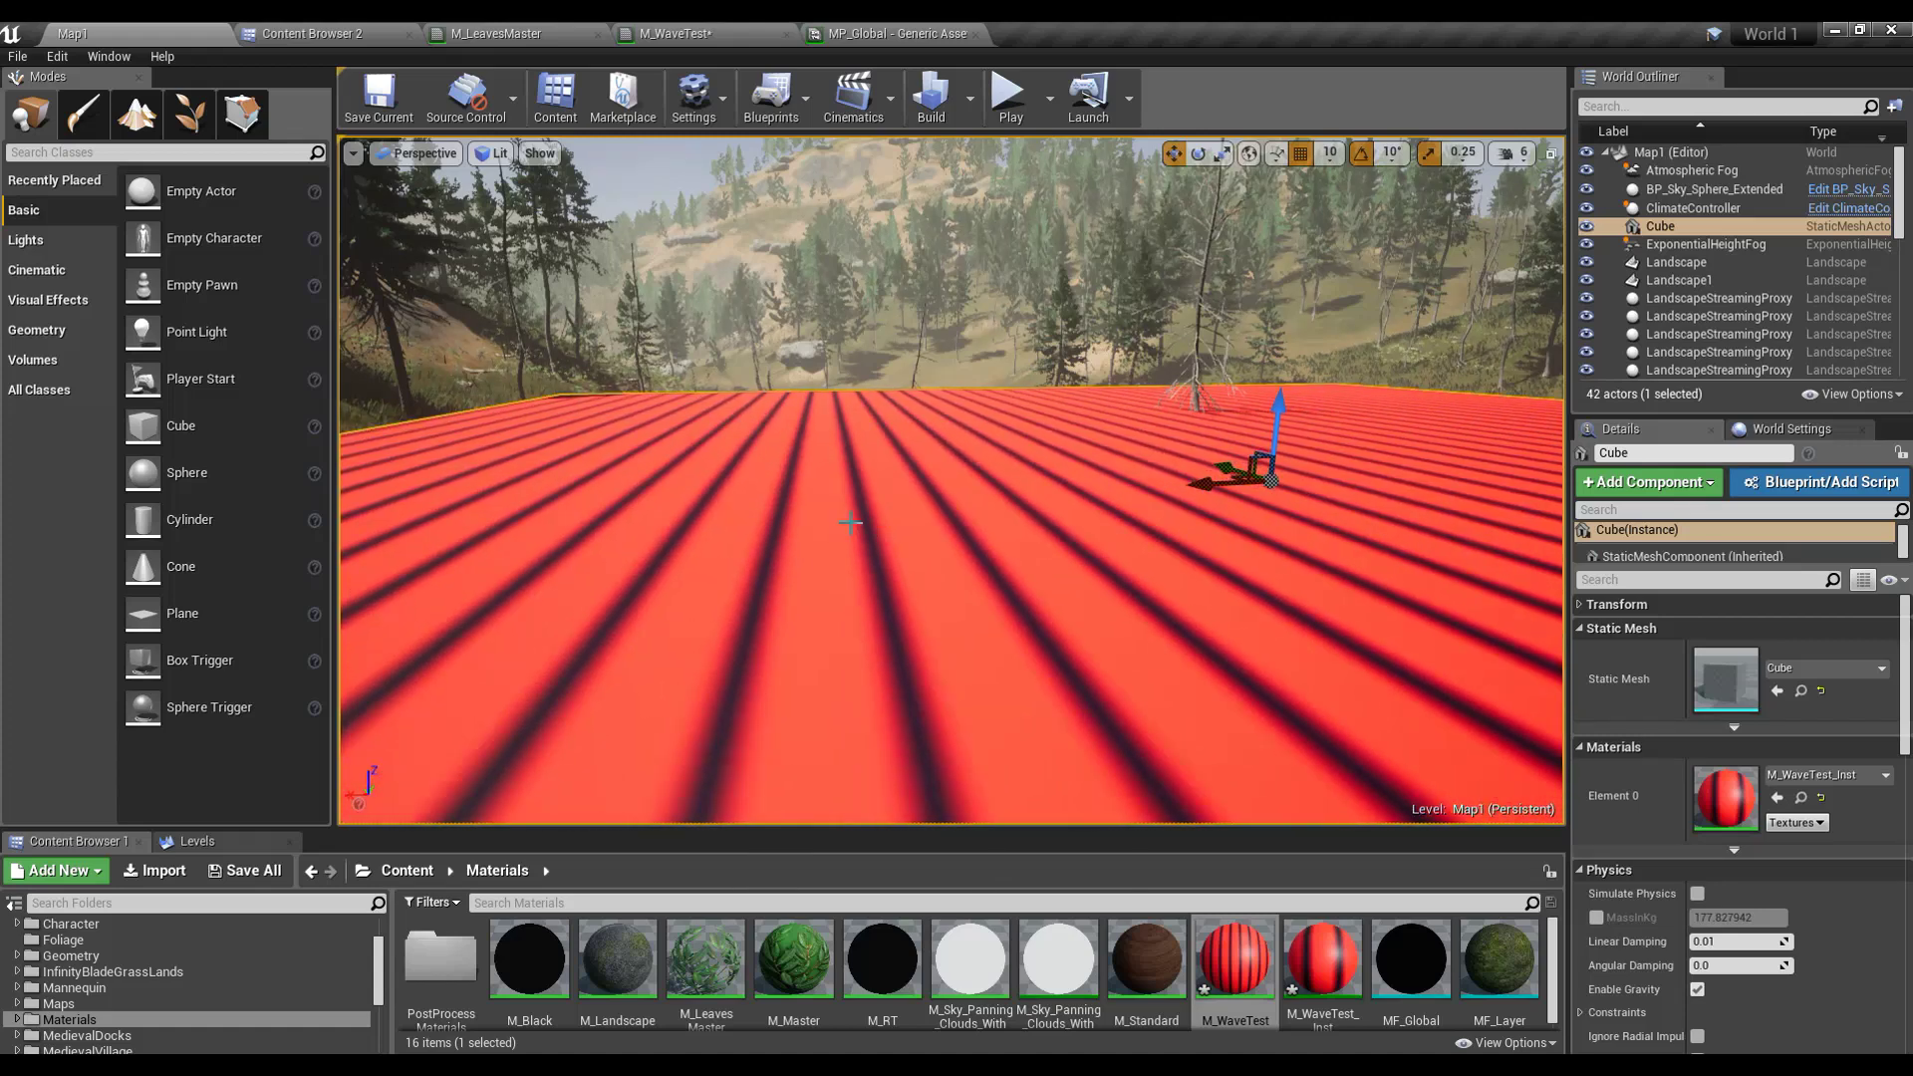
pyautogui.moveTo(822, 445); pyautogui.dragTo(777, 435, button='right')
pyautogui.moveTo(934, 571)
pyautogui.mouseDown(button='right')
pyautogui.moveTo(881, 577)
pyautogui.moveTo(918, 584)
pyautogui.mouseUp(button='right')
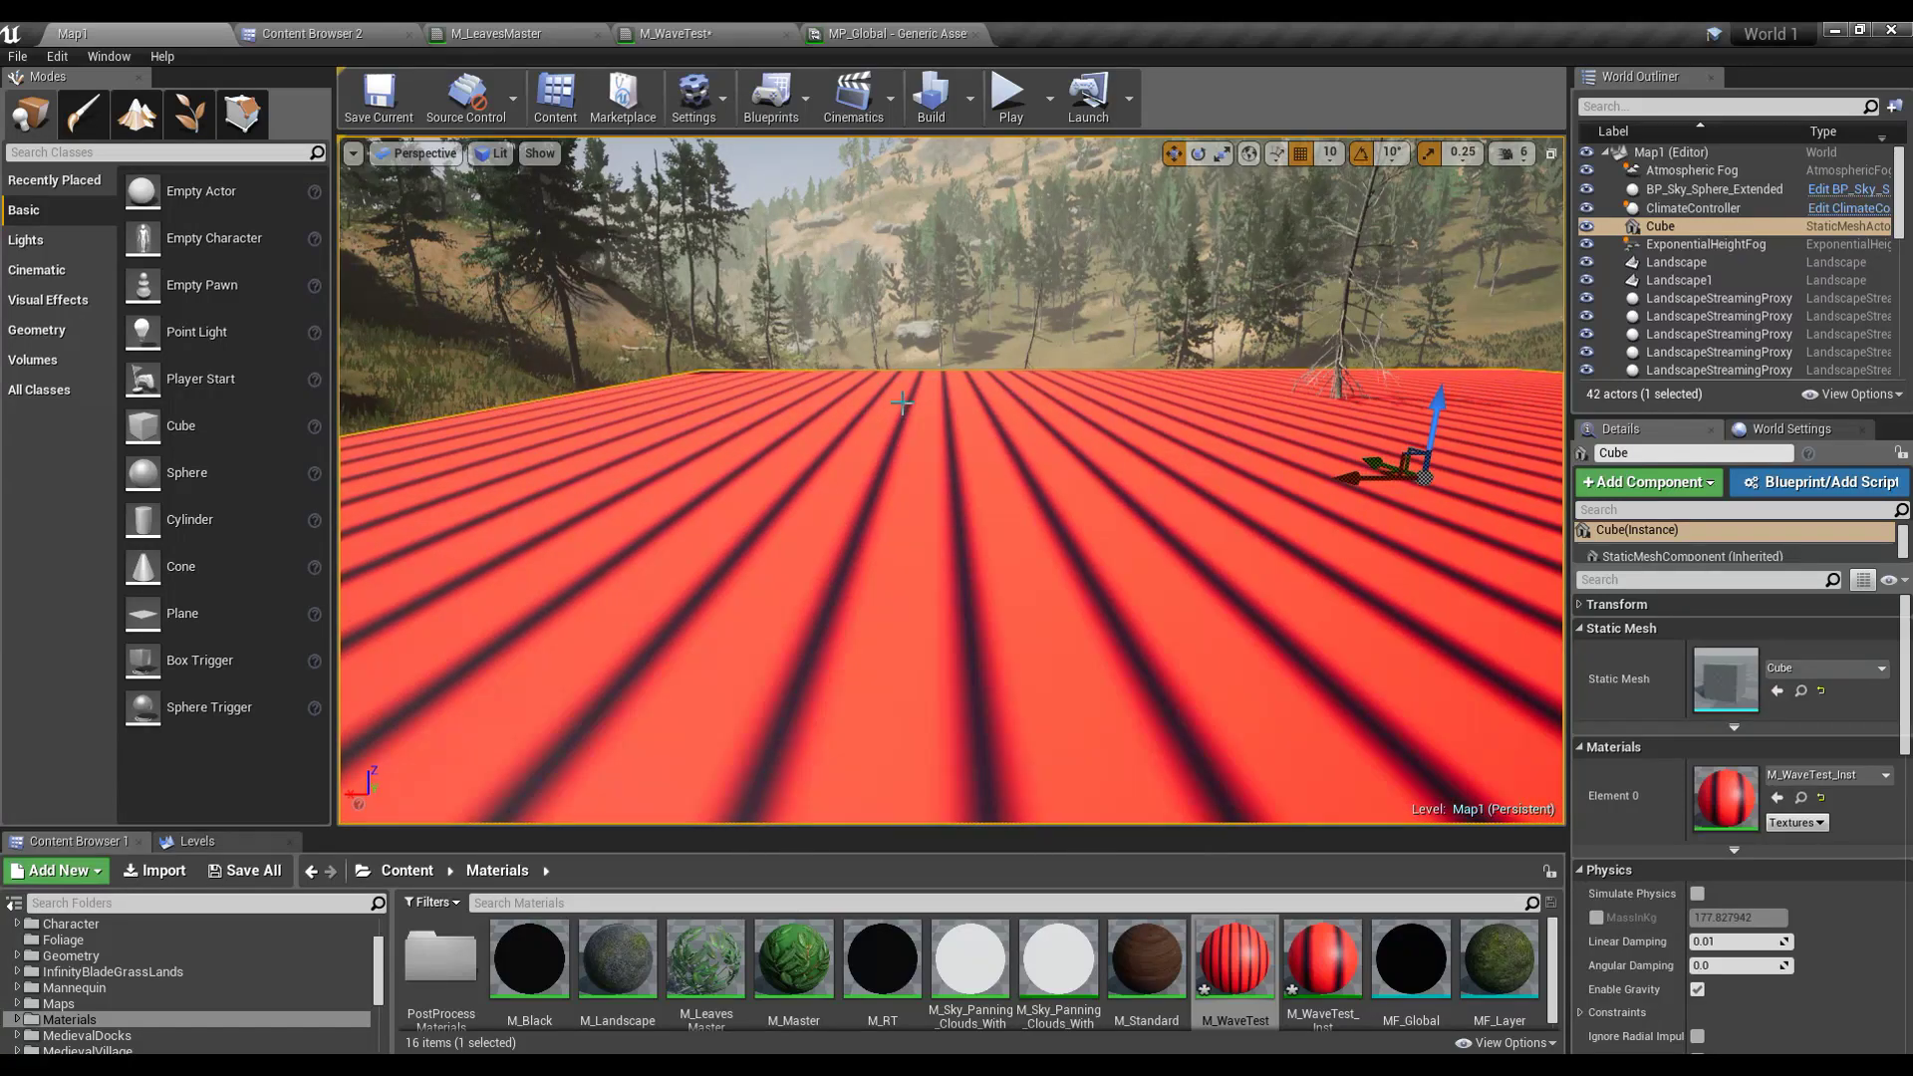
pyautogui.moveTo(955, 422); pyautogui.dragTo(925, 424, button='right')
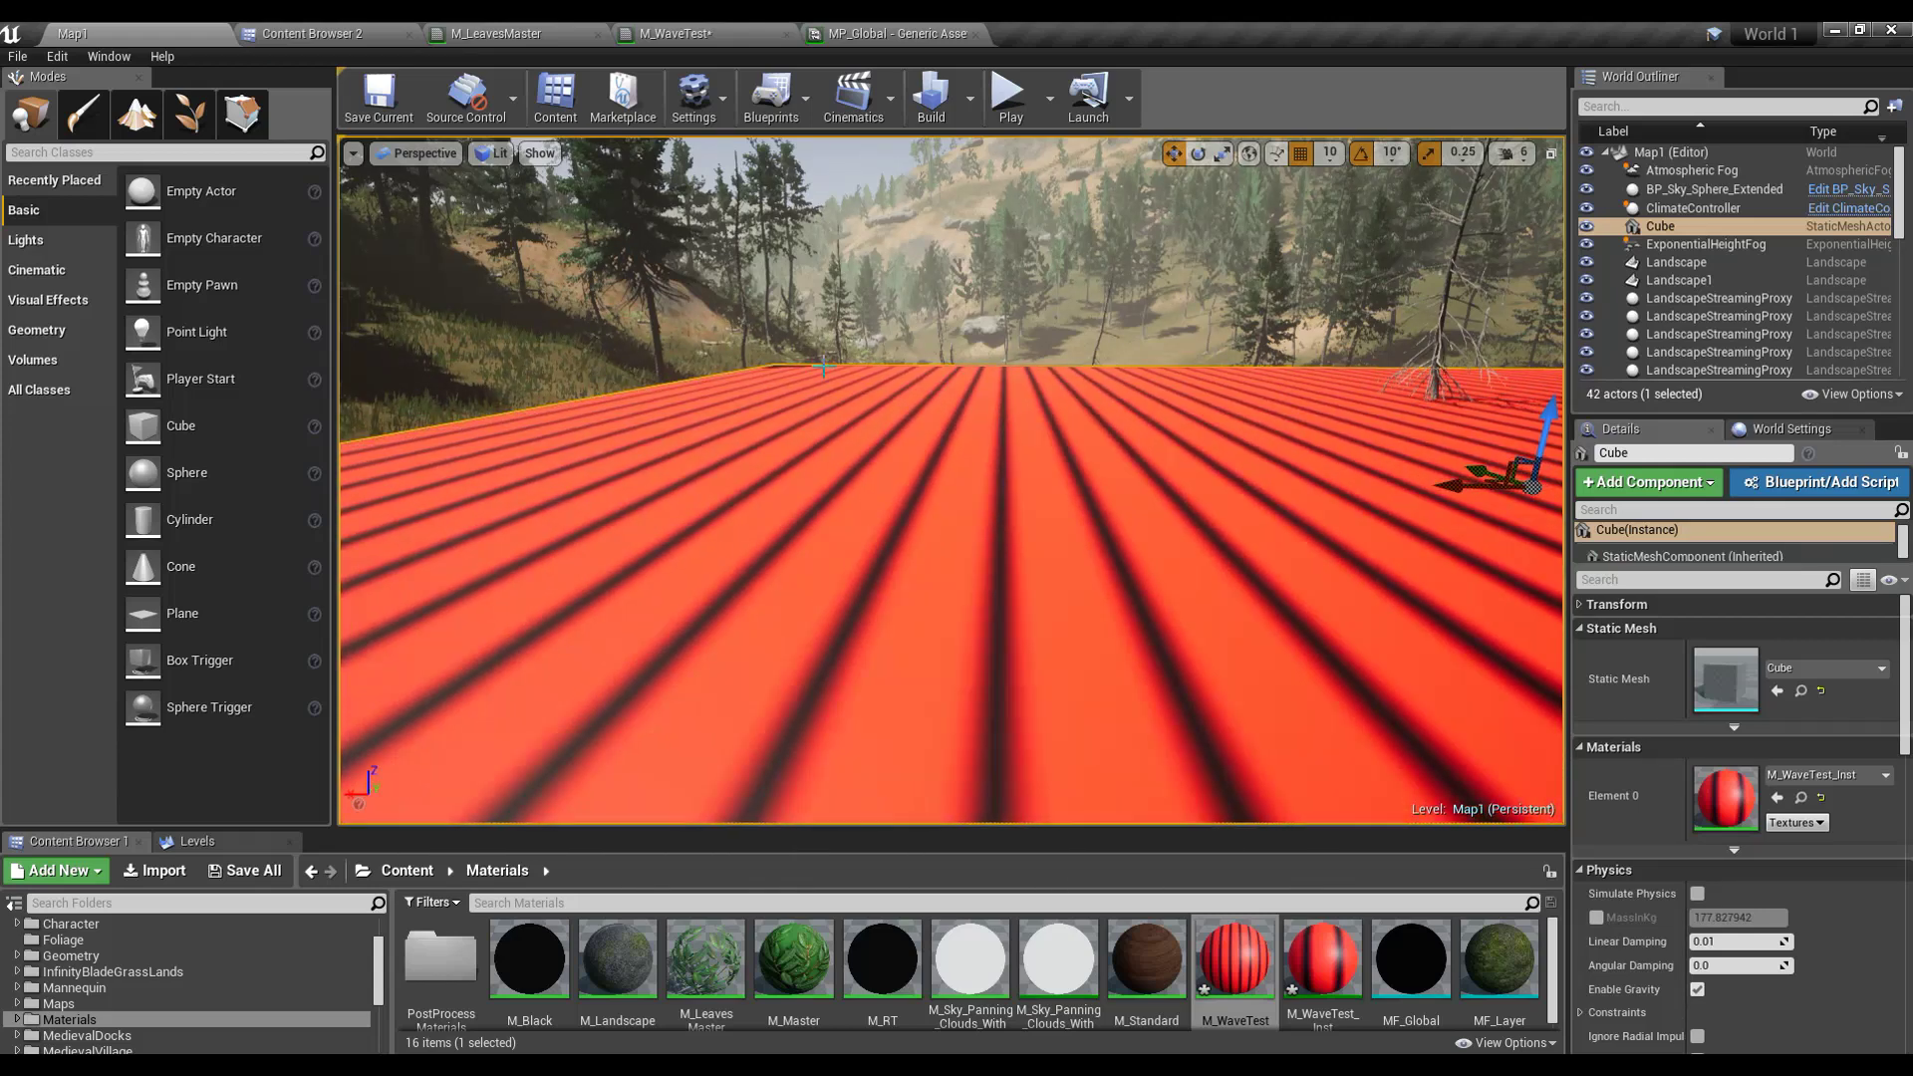
# Step: In M_WaveTest, connect a BreakOutFloat3Components node to the Wind Direction output
pyautogui.click(677, 33)
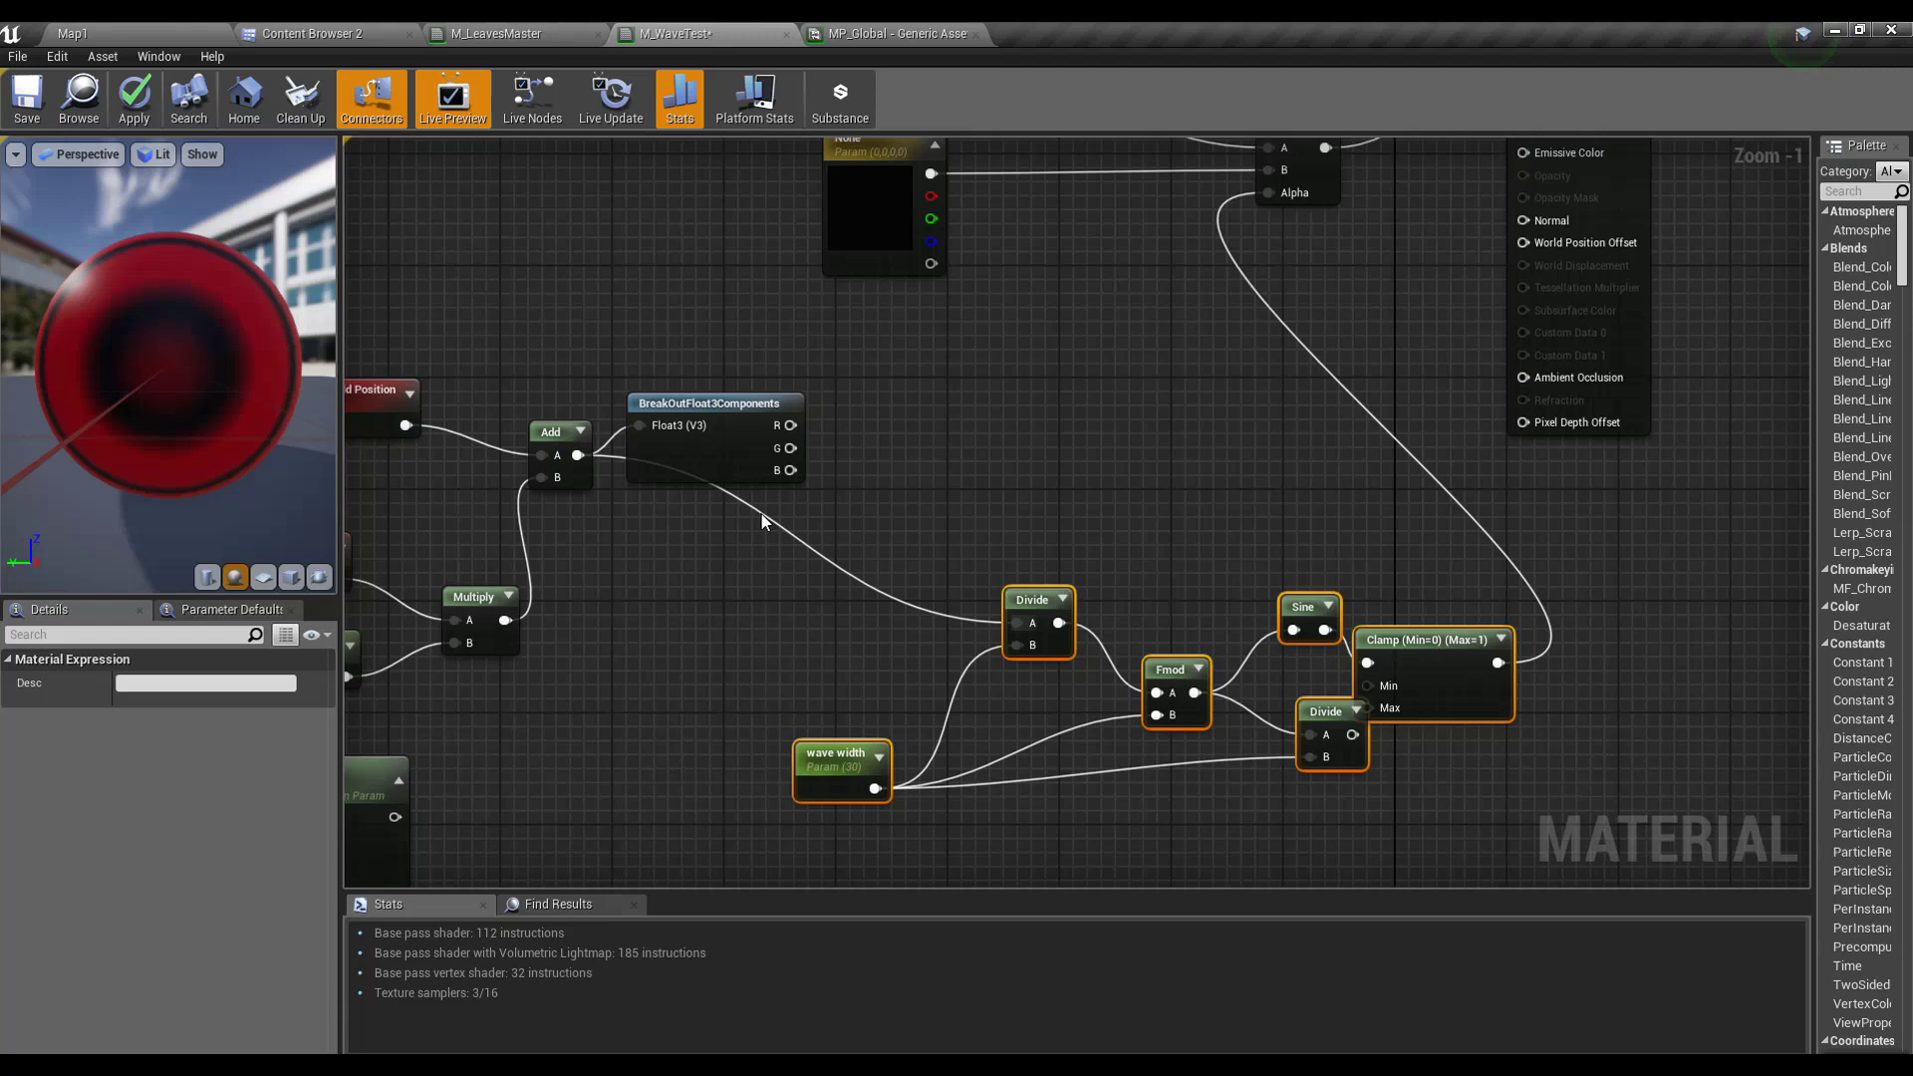
pyautogui.moveTo(764, 516); pyautogui.dragTo(725, 438, button='right')
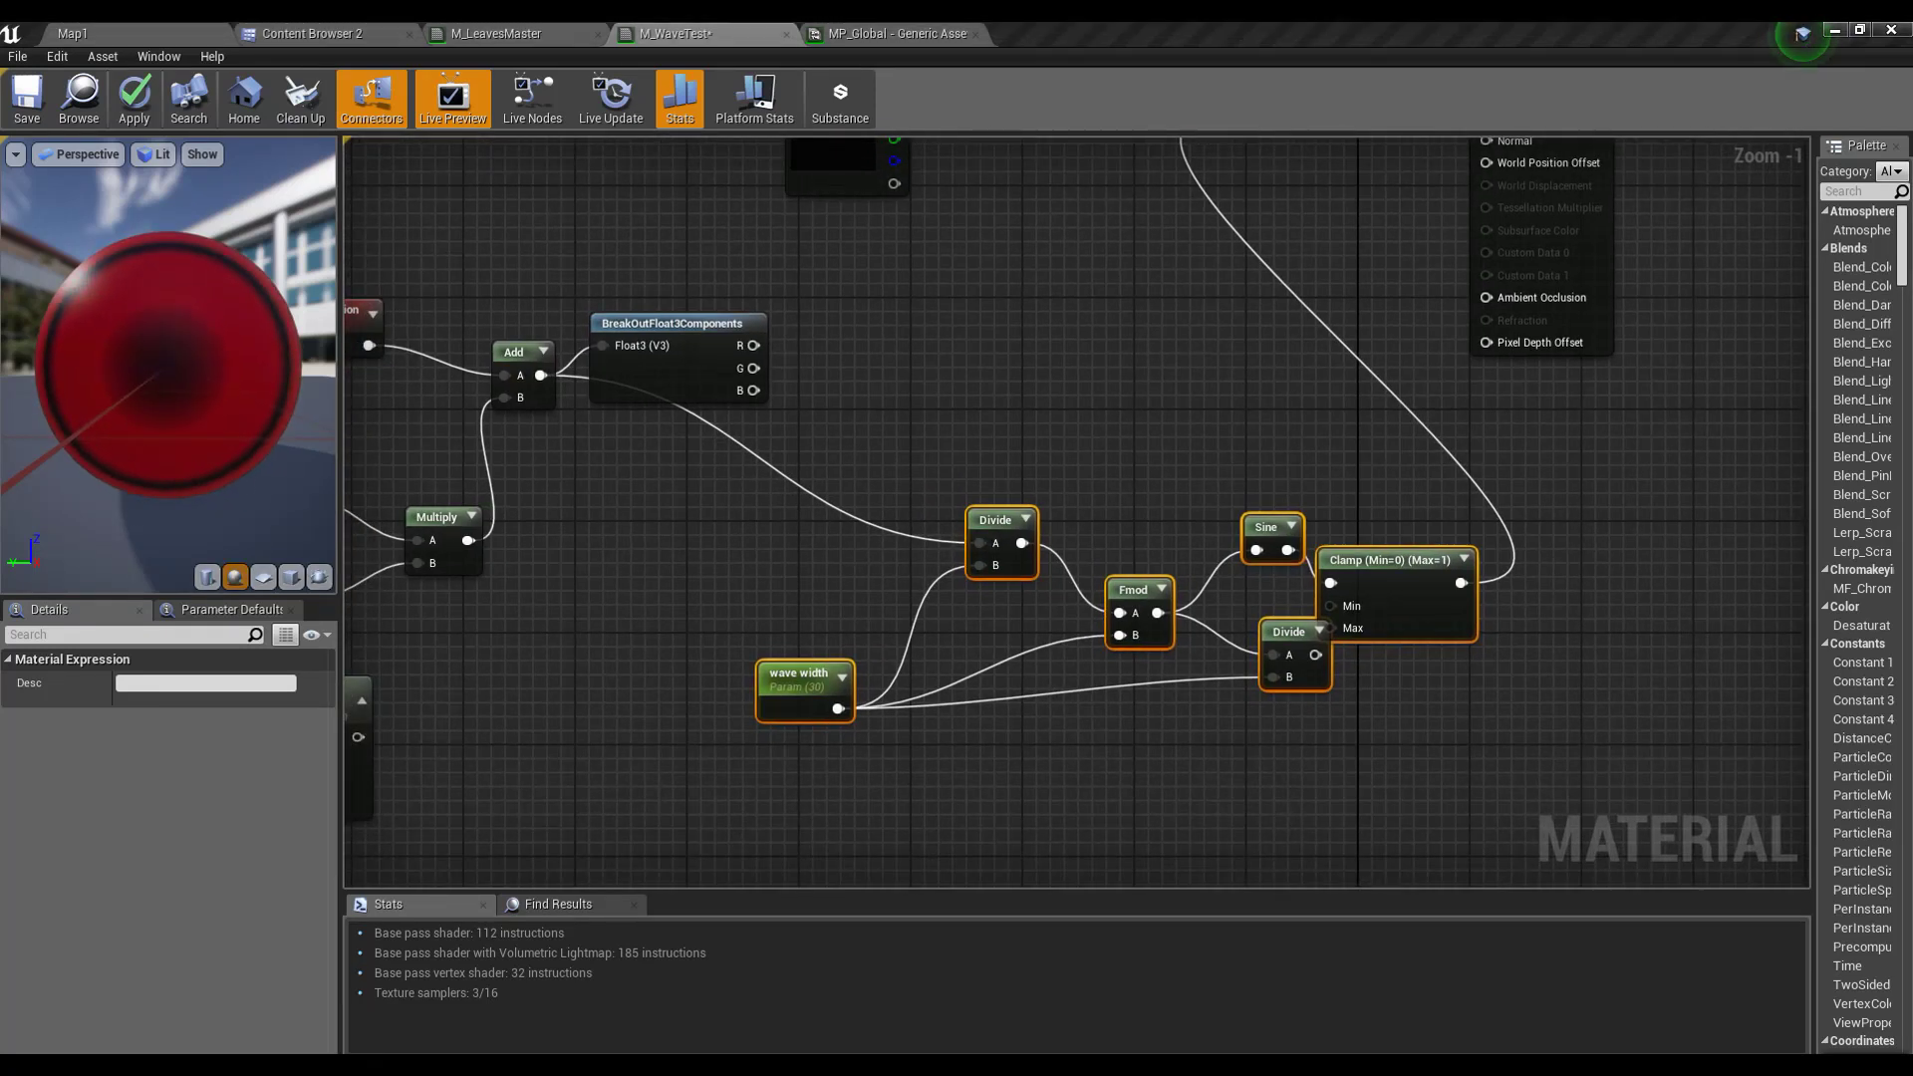
pyautogui.moveTo(837, 578); pyautogui.dragTo(1027, 492, button='right')
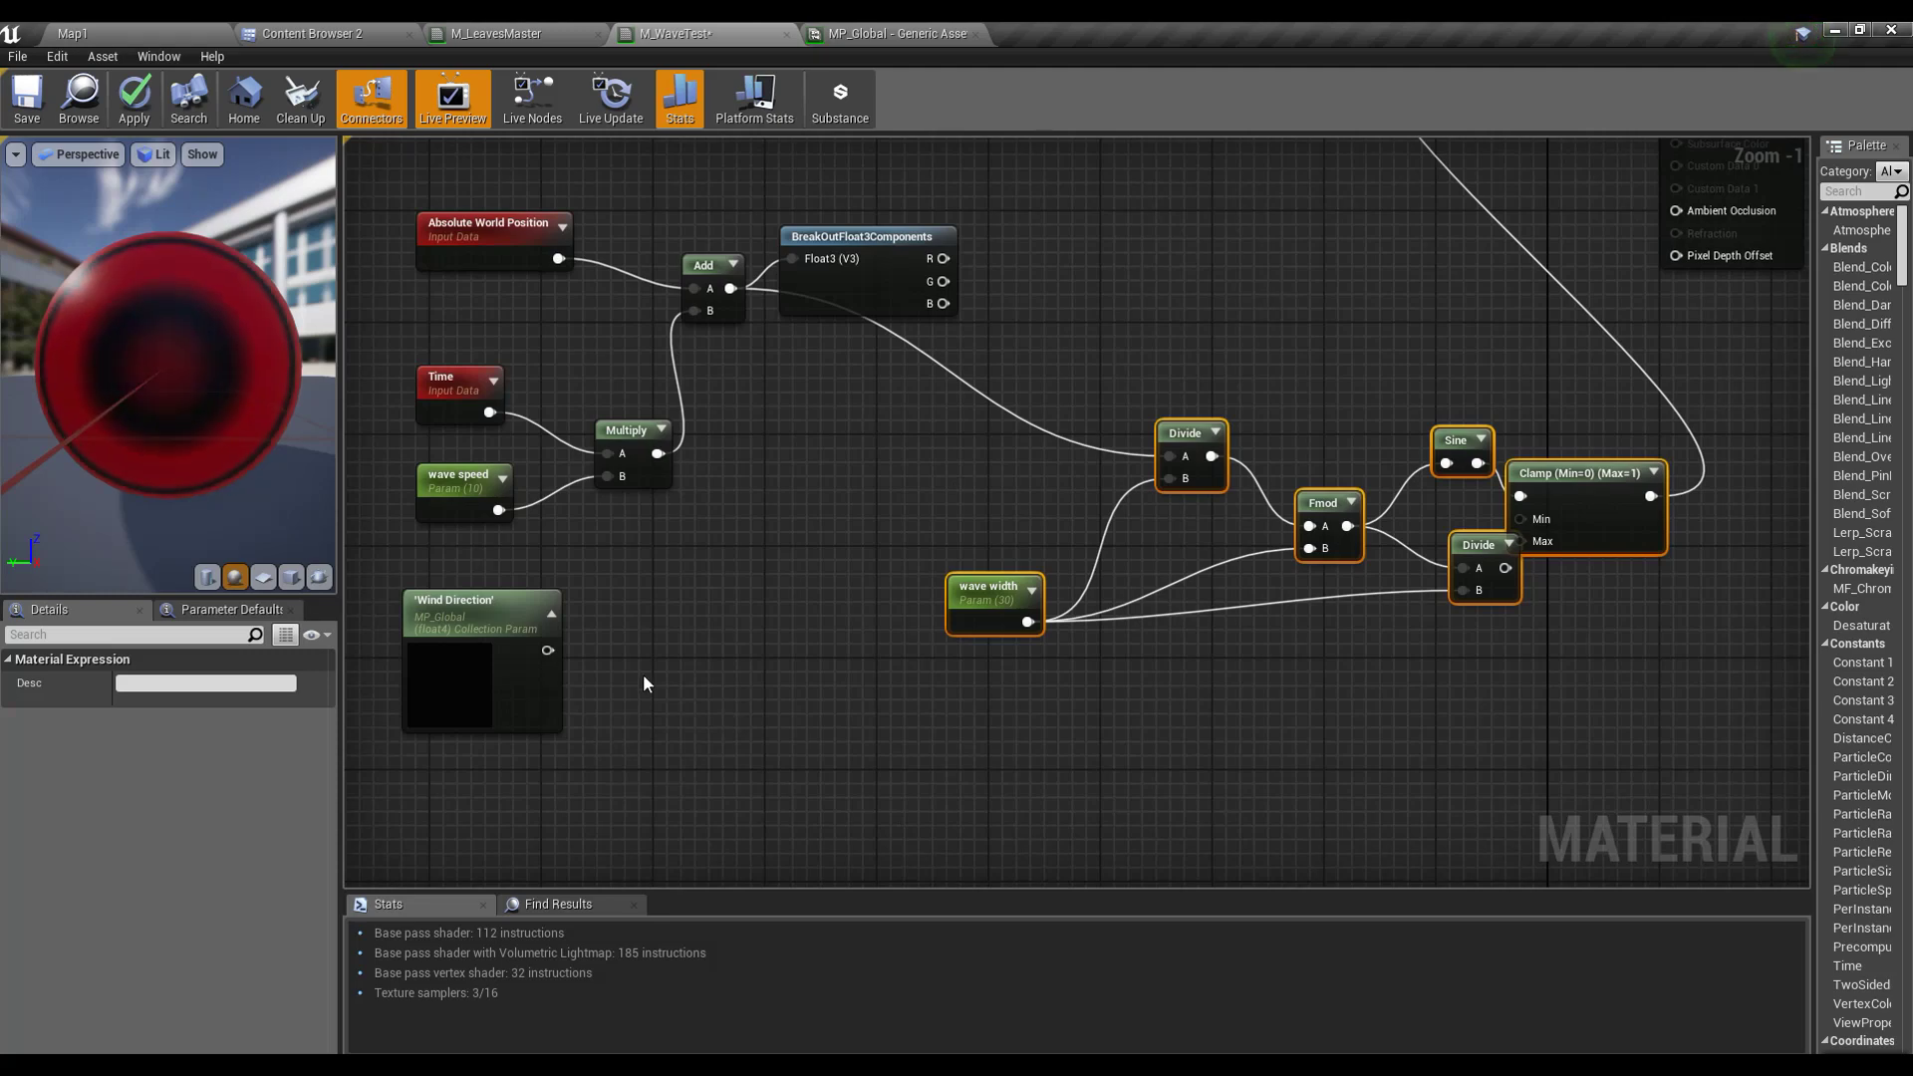
pyautogui.moveTo(547, 650); pyautogui.dragTo(619, 657)
pyautogui.write('bre4ak')
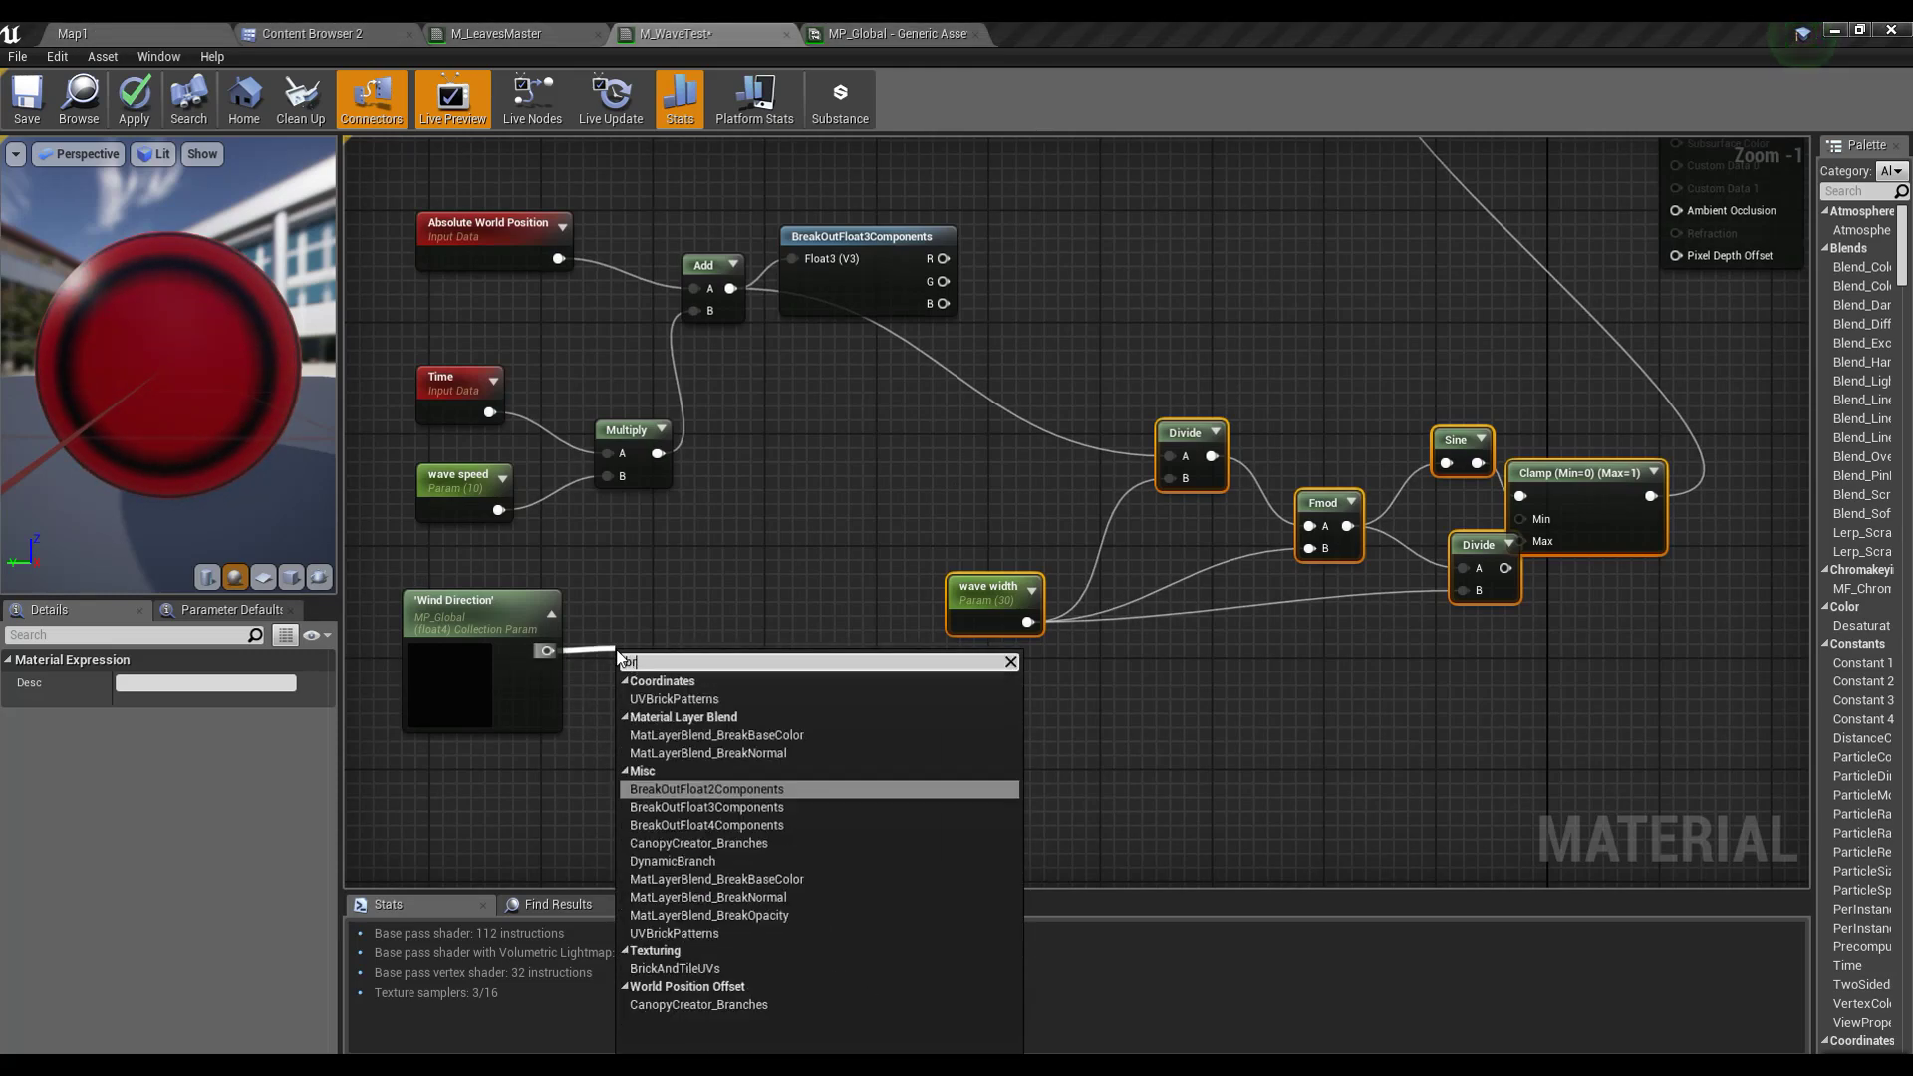
pyautogui.press('BackSpace')
pyautogui.press('BackSpace')
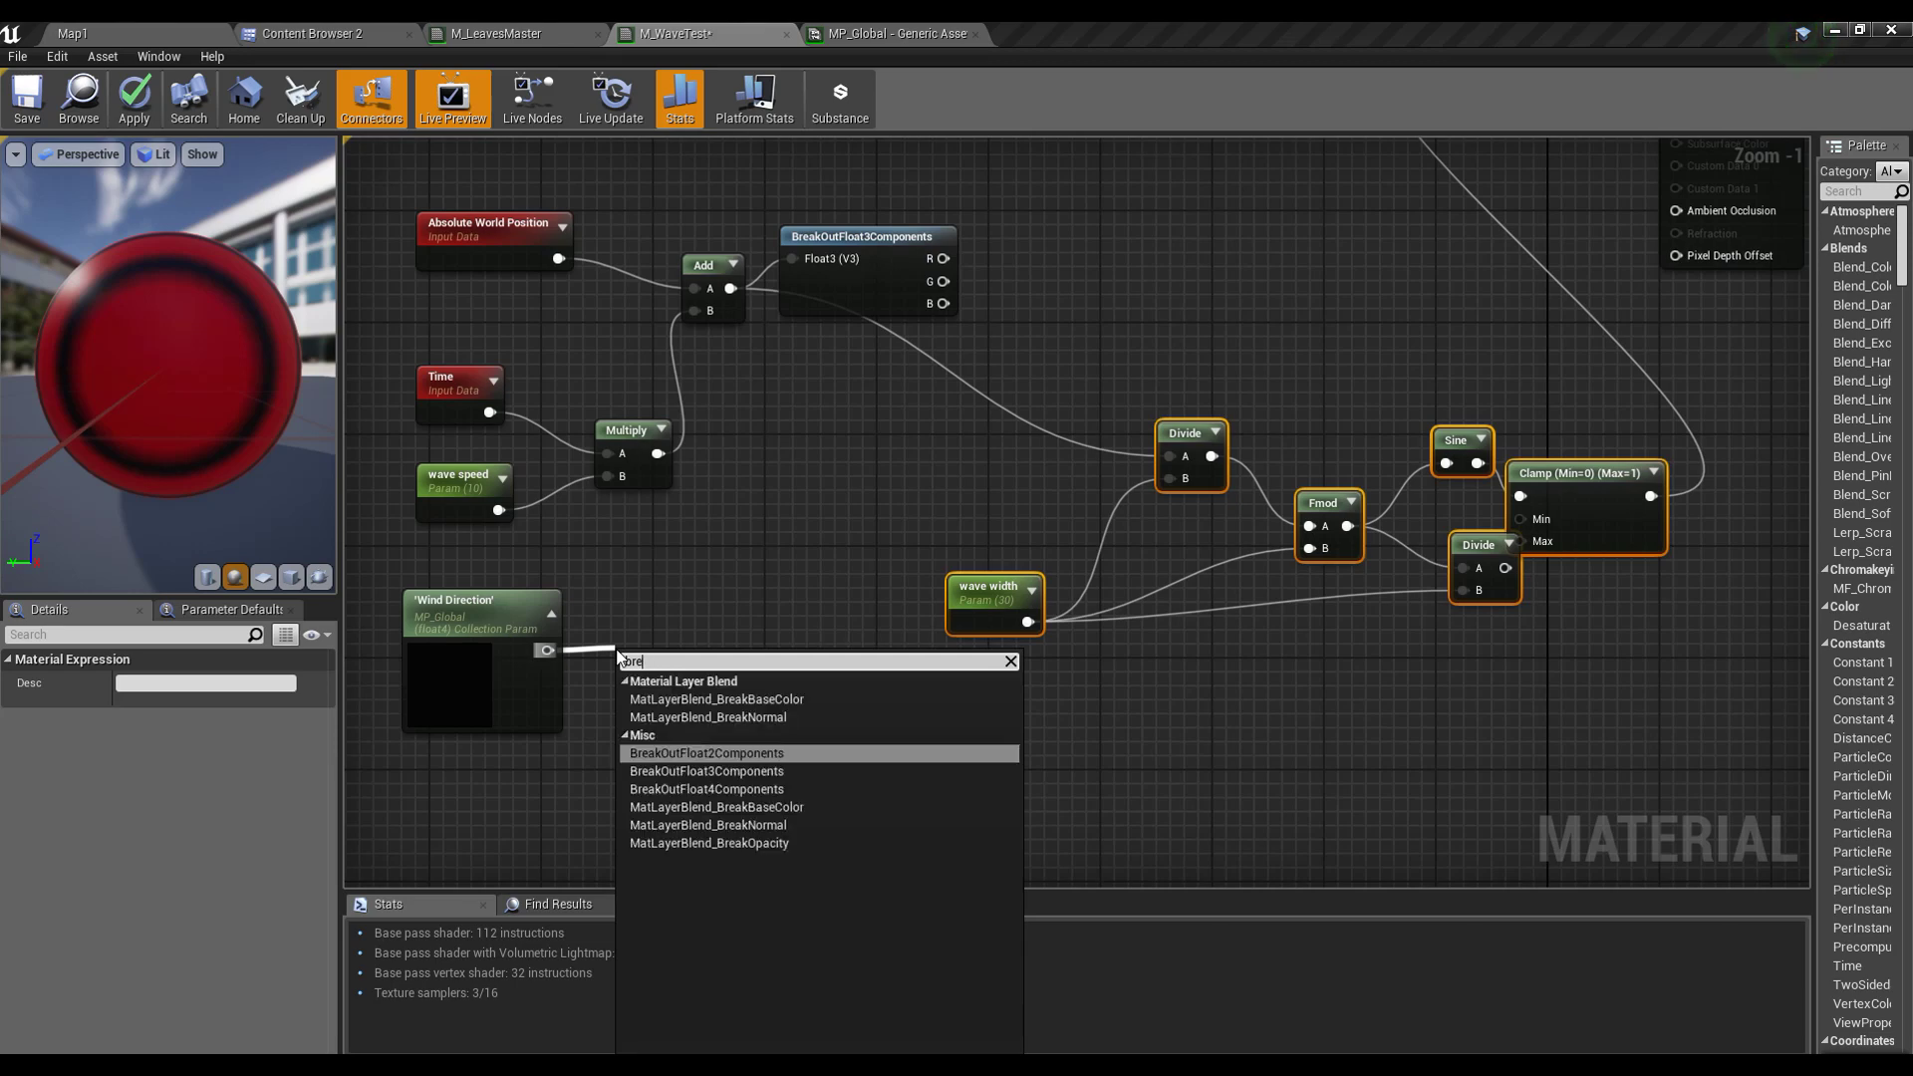
pyautogui.press('Down')
pyautogui.press('Return')
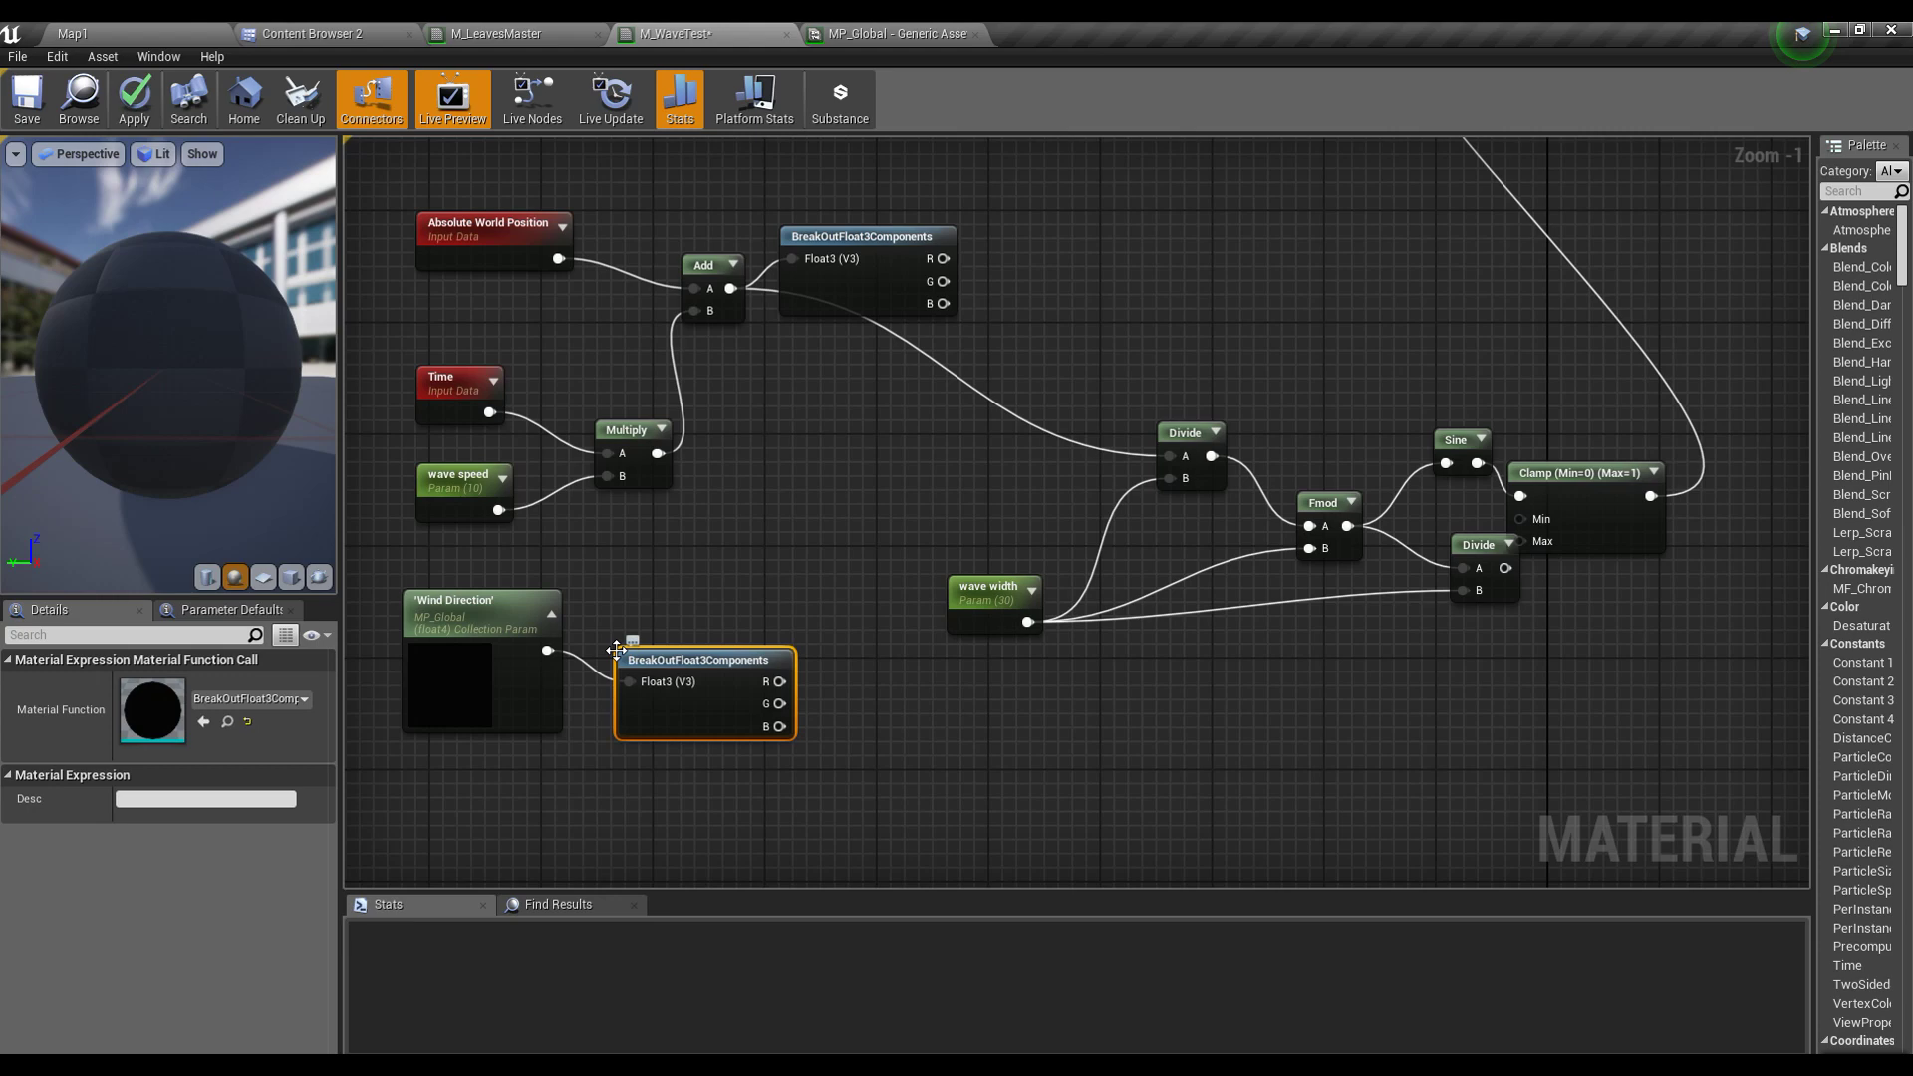
# Step: Multiply the R channel of the broken-out Add result by the R channel of Wind Direction with a new Multiply node
pyautogui.moveTo(615, 649); pyautogui.dragTo(512, 745, button='right')
pyautogui.moveTo(839, 353); pyautogui.dragTo(890, 359)
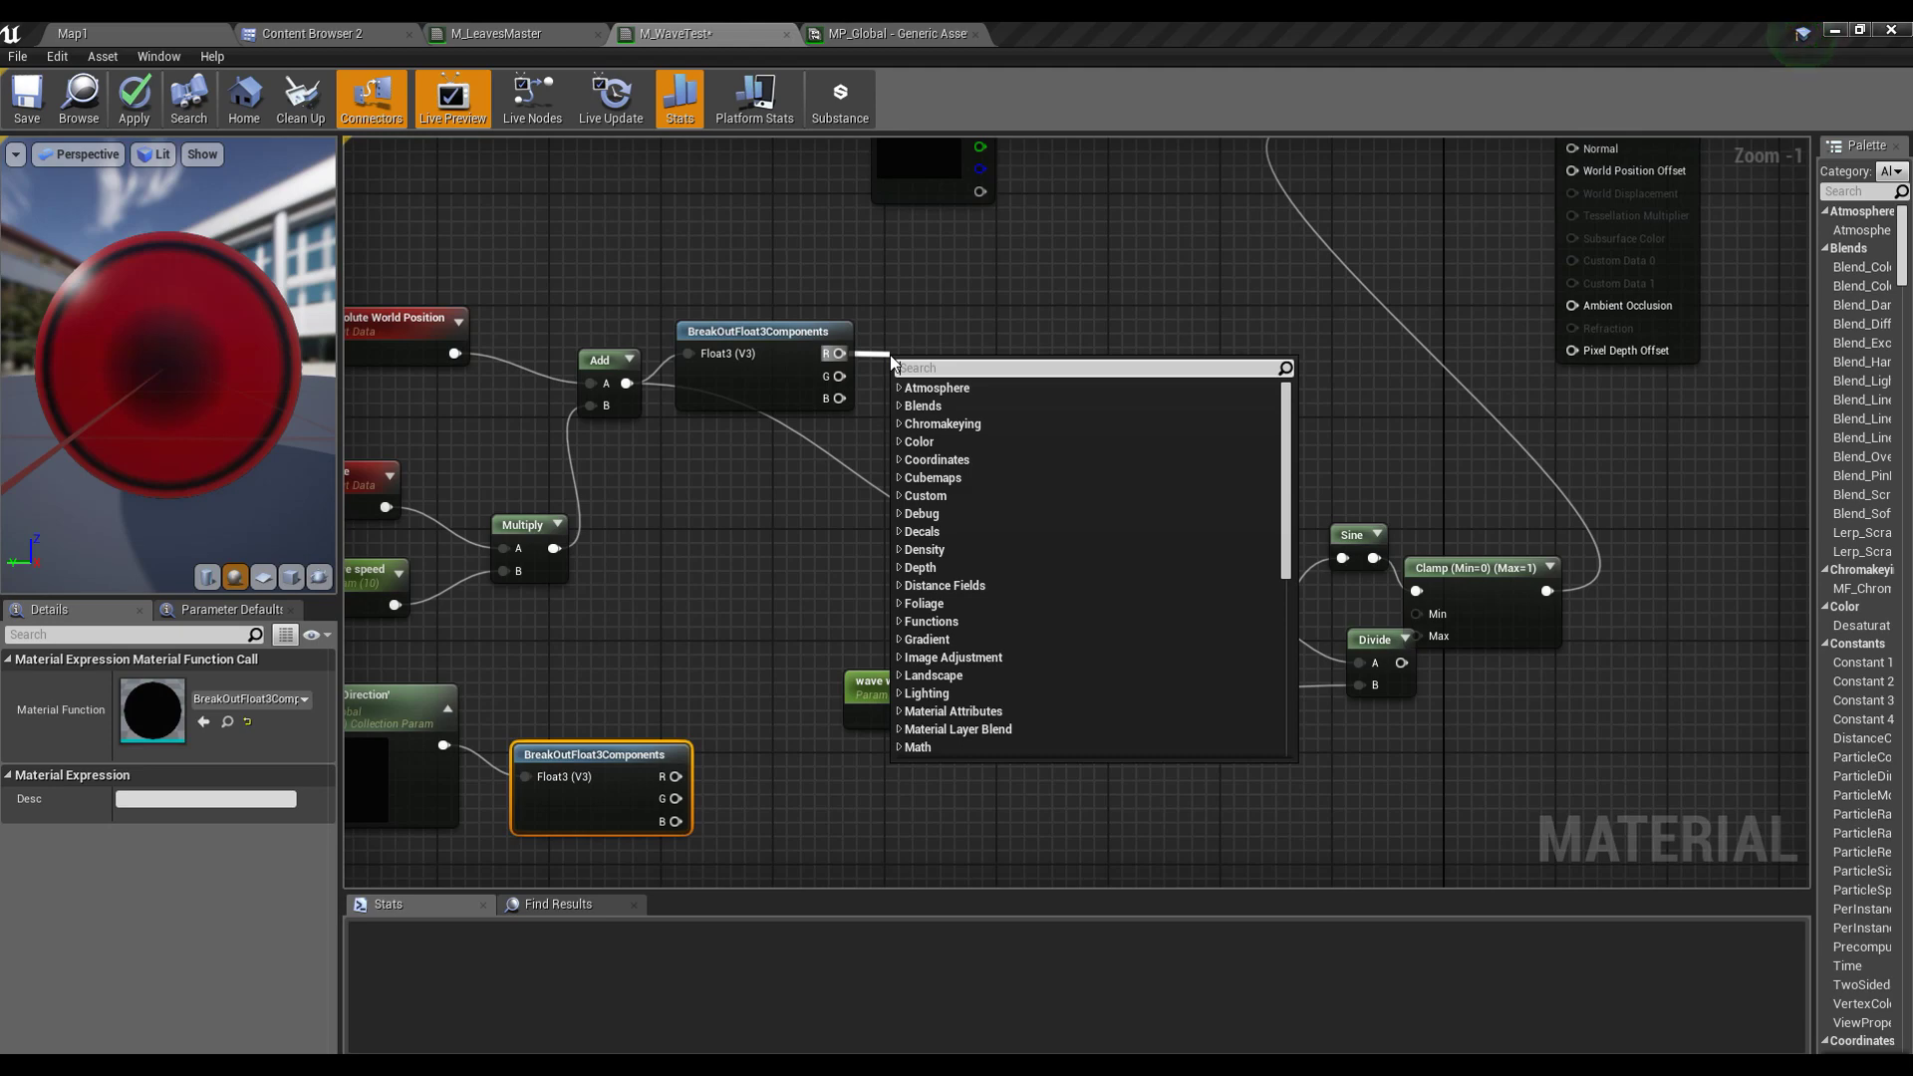
pyautogui.write('multiply')
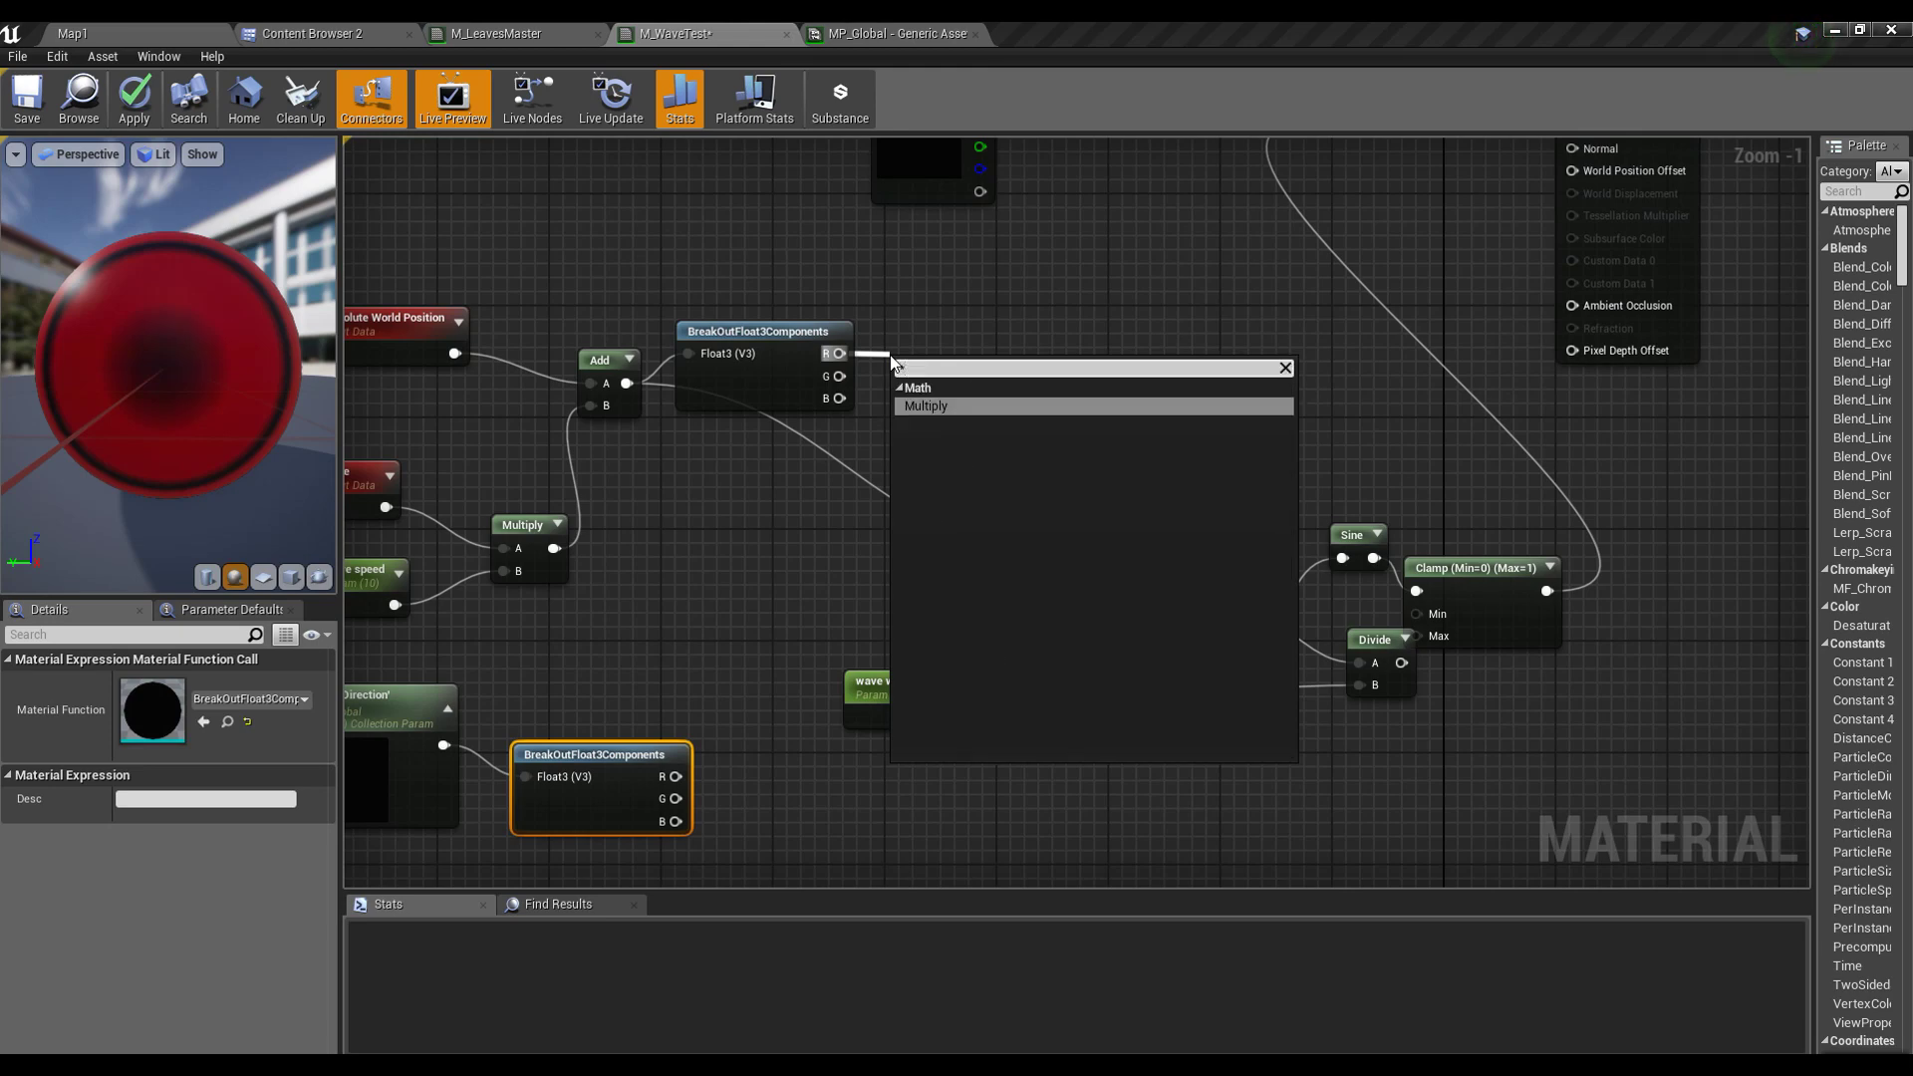
pyautogui.press('Return')
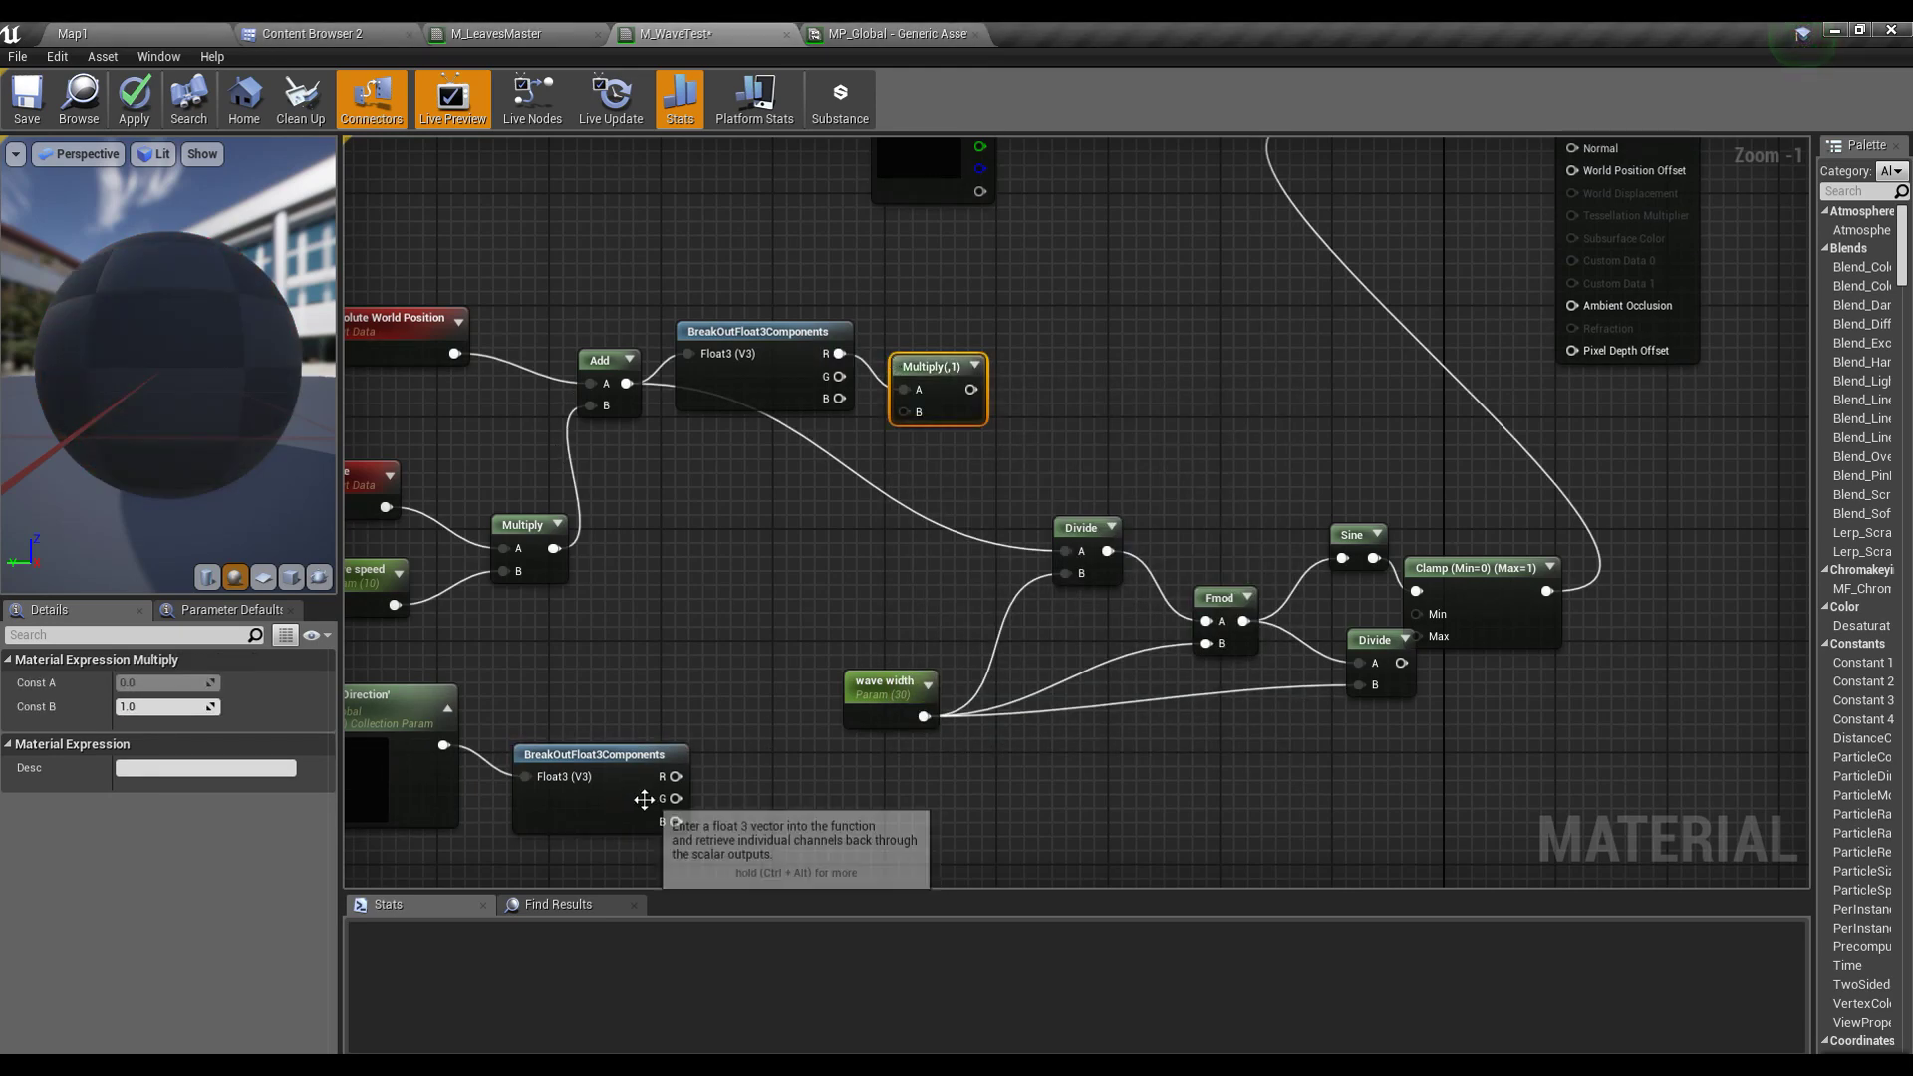
pyautogui.moveTo(676, 776); pyautogui.dragTo(918, 411)
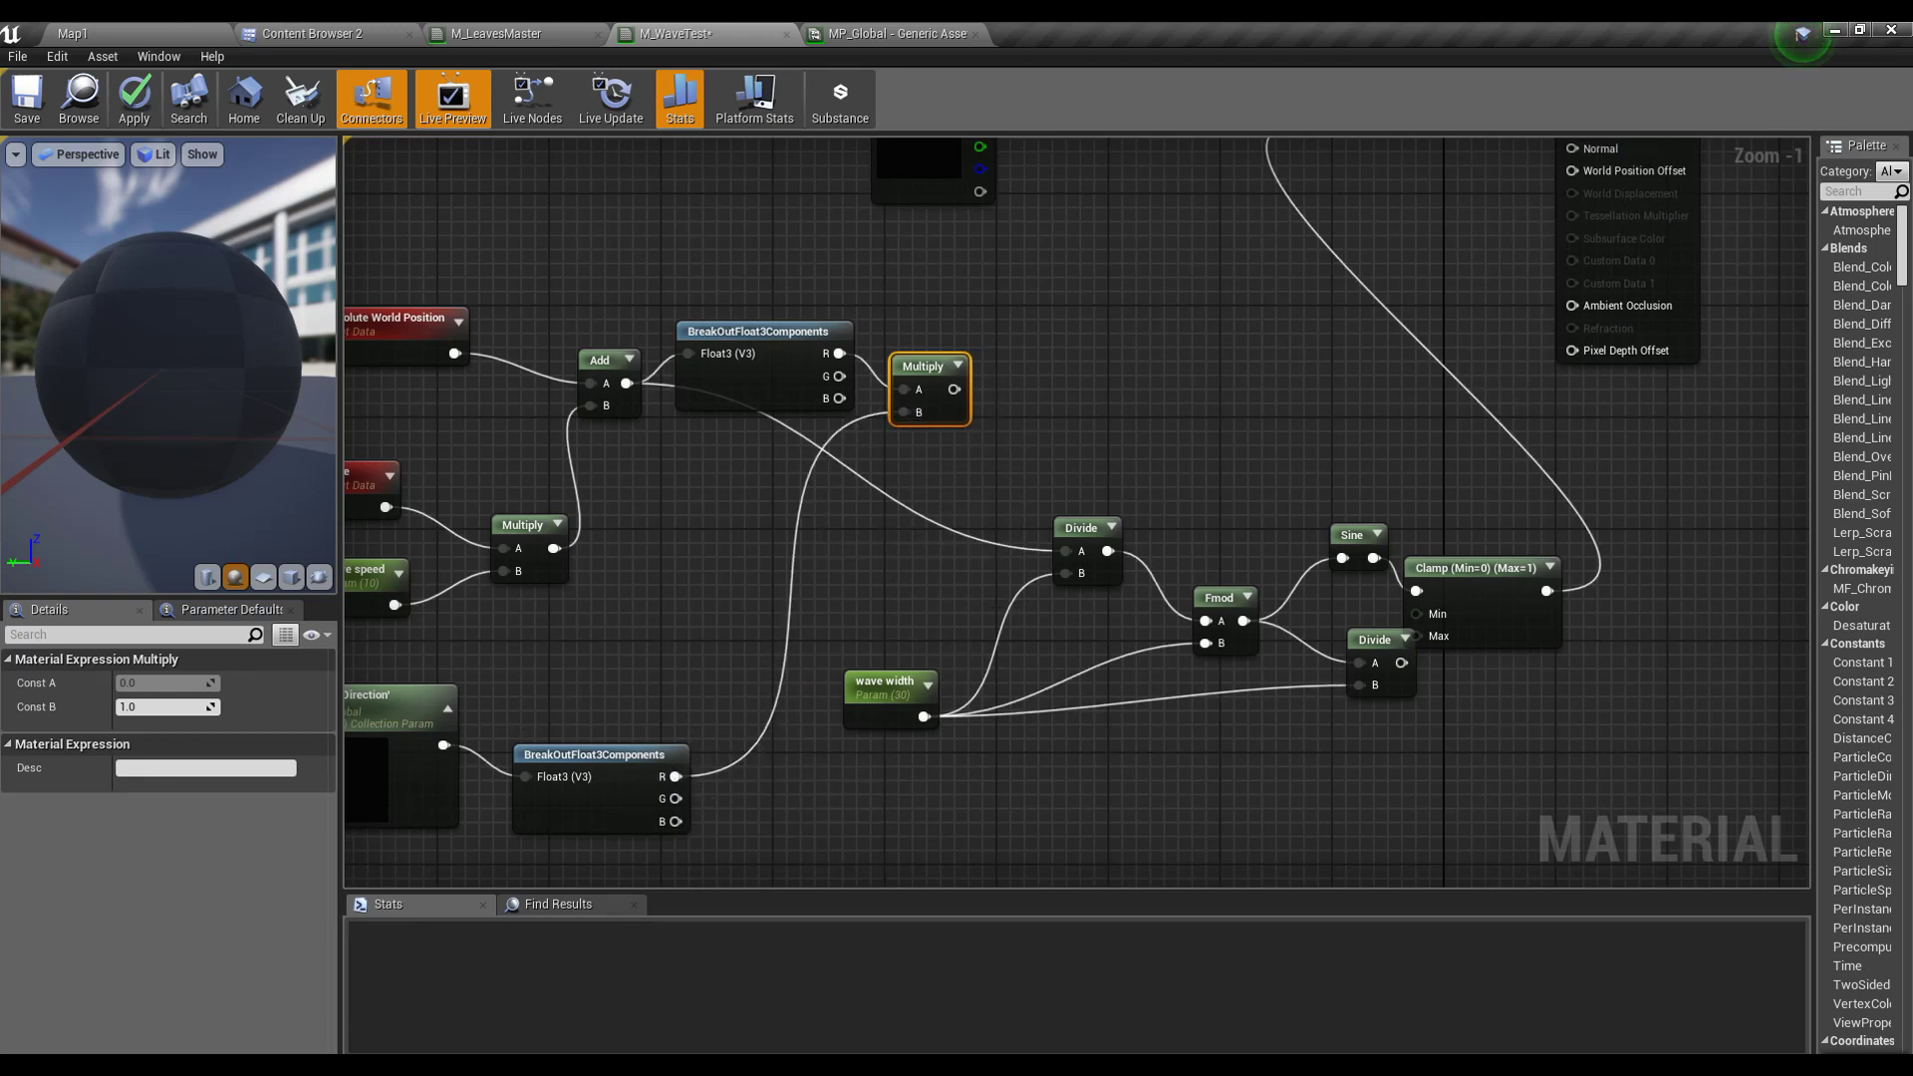
# Step: Add a second Multiply node combining the G channel of the broken-out Add result with the G channel of Wind Direction
pyautogui.moveTo(941, 349); pyautogui.dragTo(927, 289, button='right')
pyautogui.moveTo(824, 316); pyautogui.dragTo(881, 410)
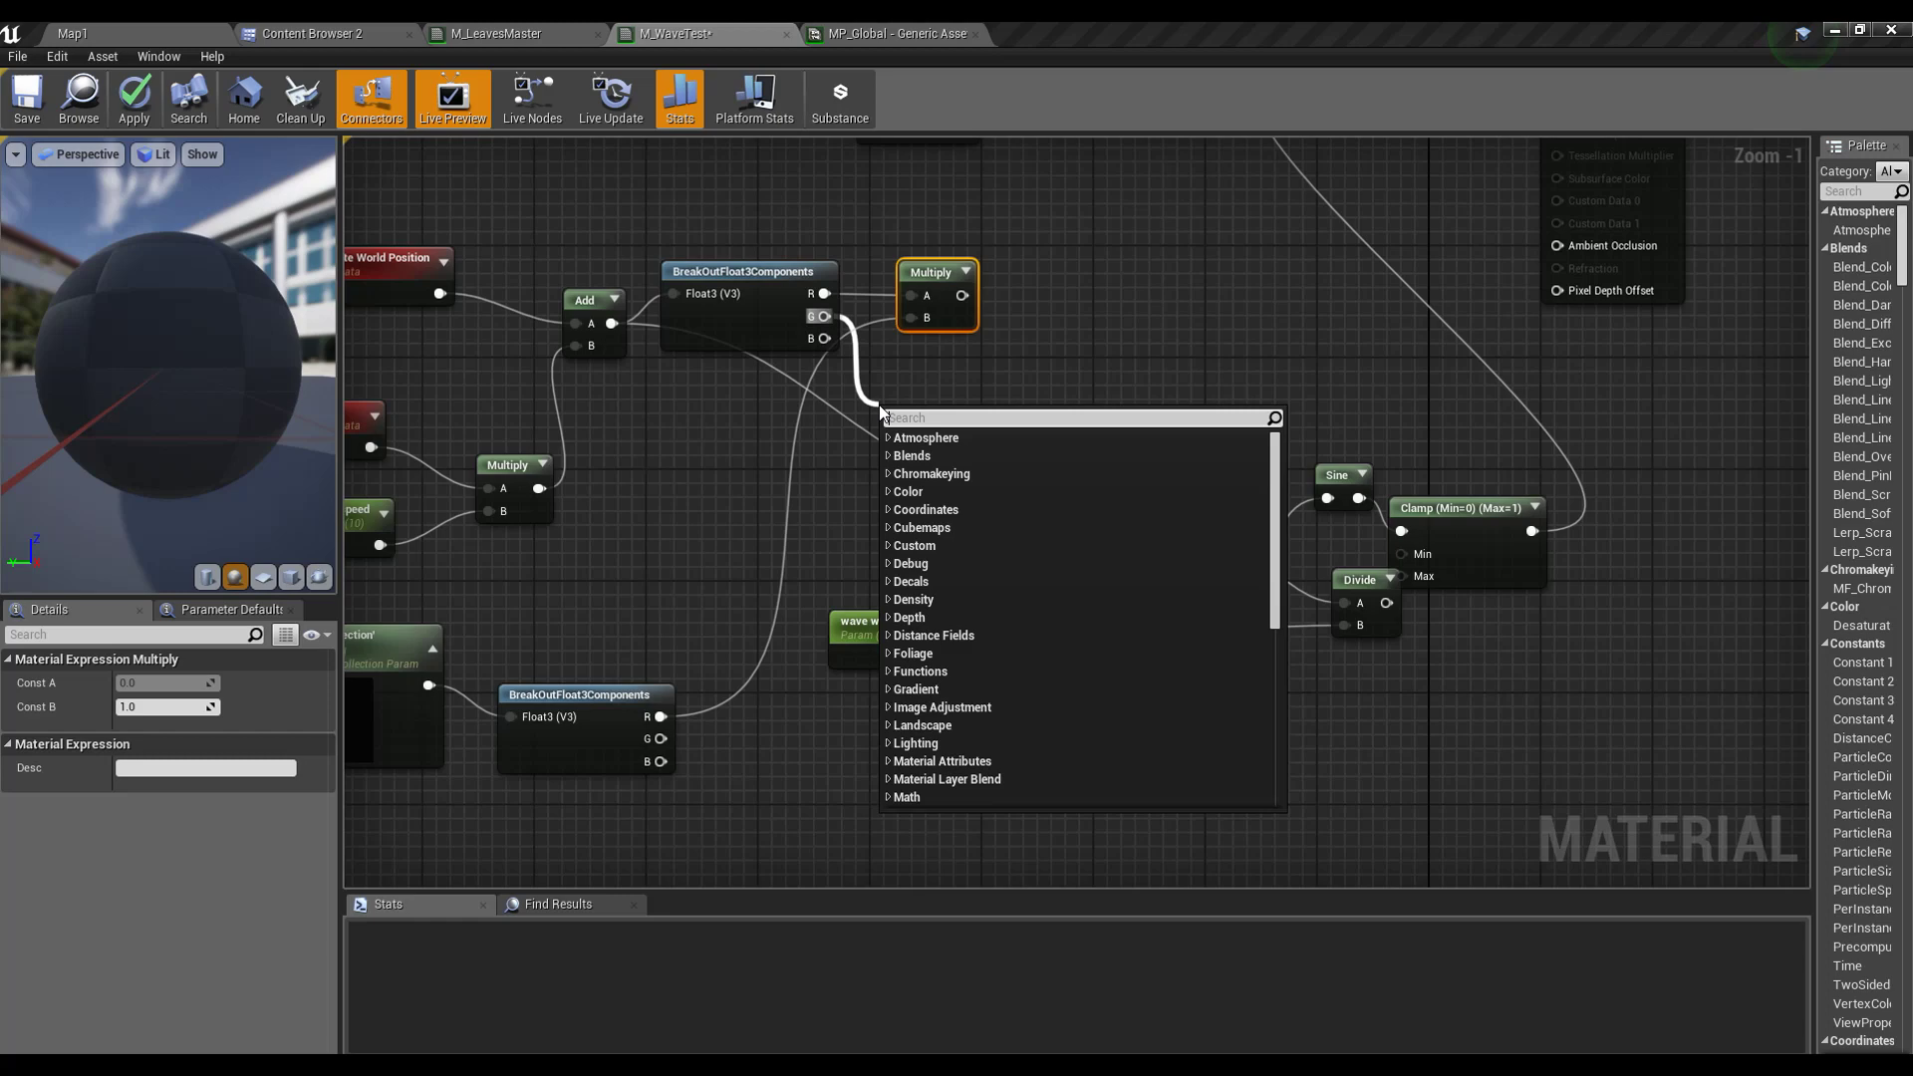
pyautogui.write('*')
pyautogui.press('Return')
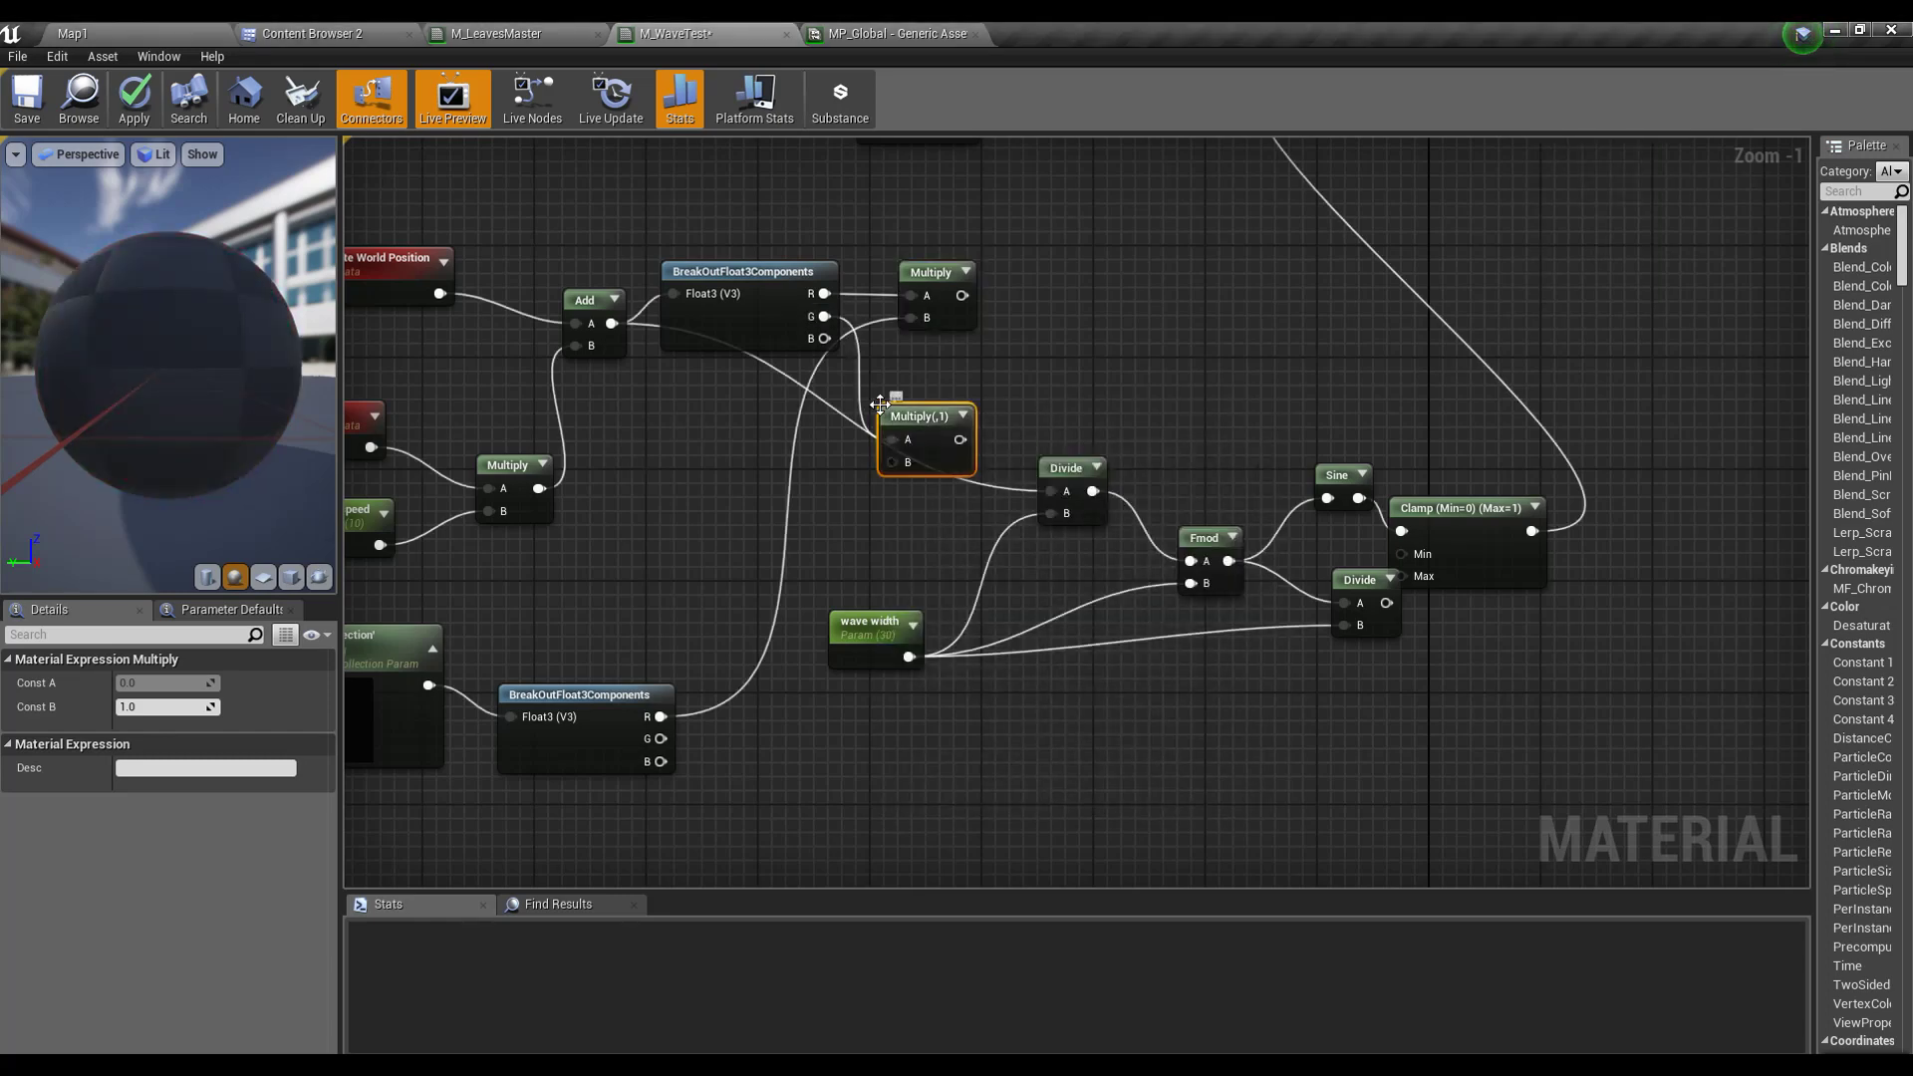
pyautogui.moveTo(661, 738); pyautogui.dragTo(893, 464)
# Step: Move the wave width, Divide, Fmod, Sine and Clamp nodes together farther from the two new Multiply nodes
pyautogui.moveTo(847, 568); pyautogui.dragTo(675, 640, button='right')
pyautogui.moveTo(1396, 781); pyautogui.dragTo(691, 566)
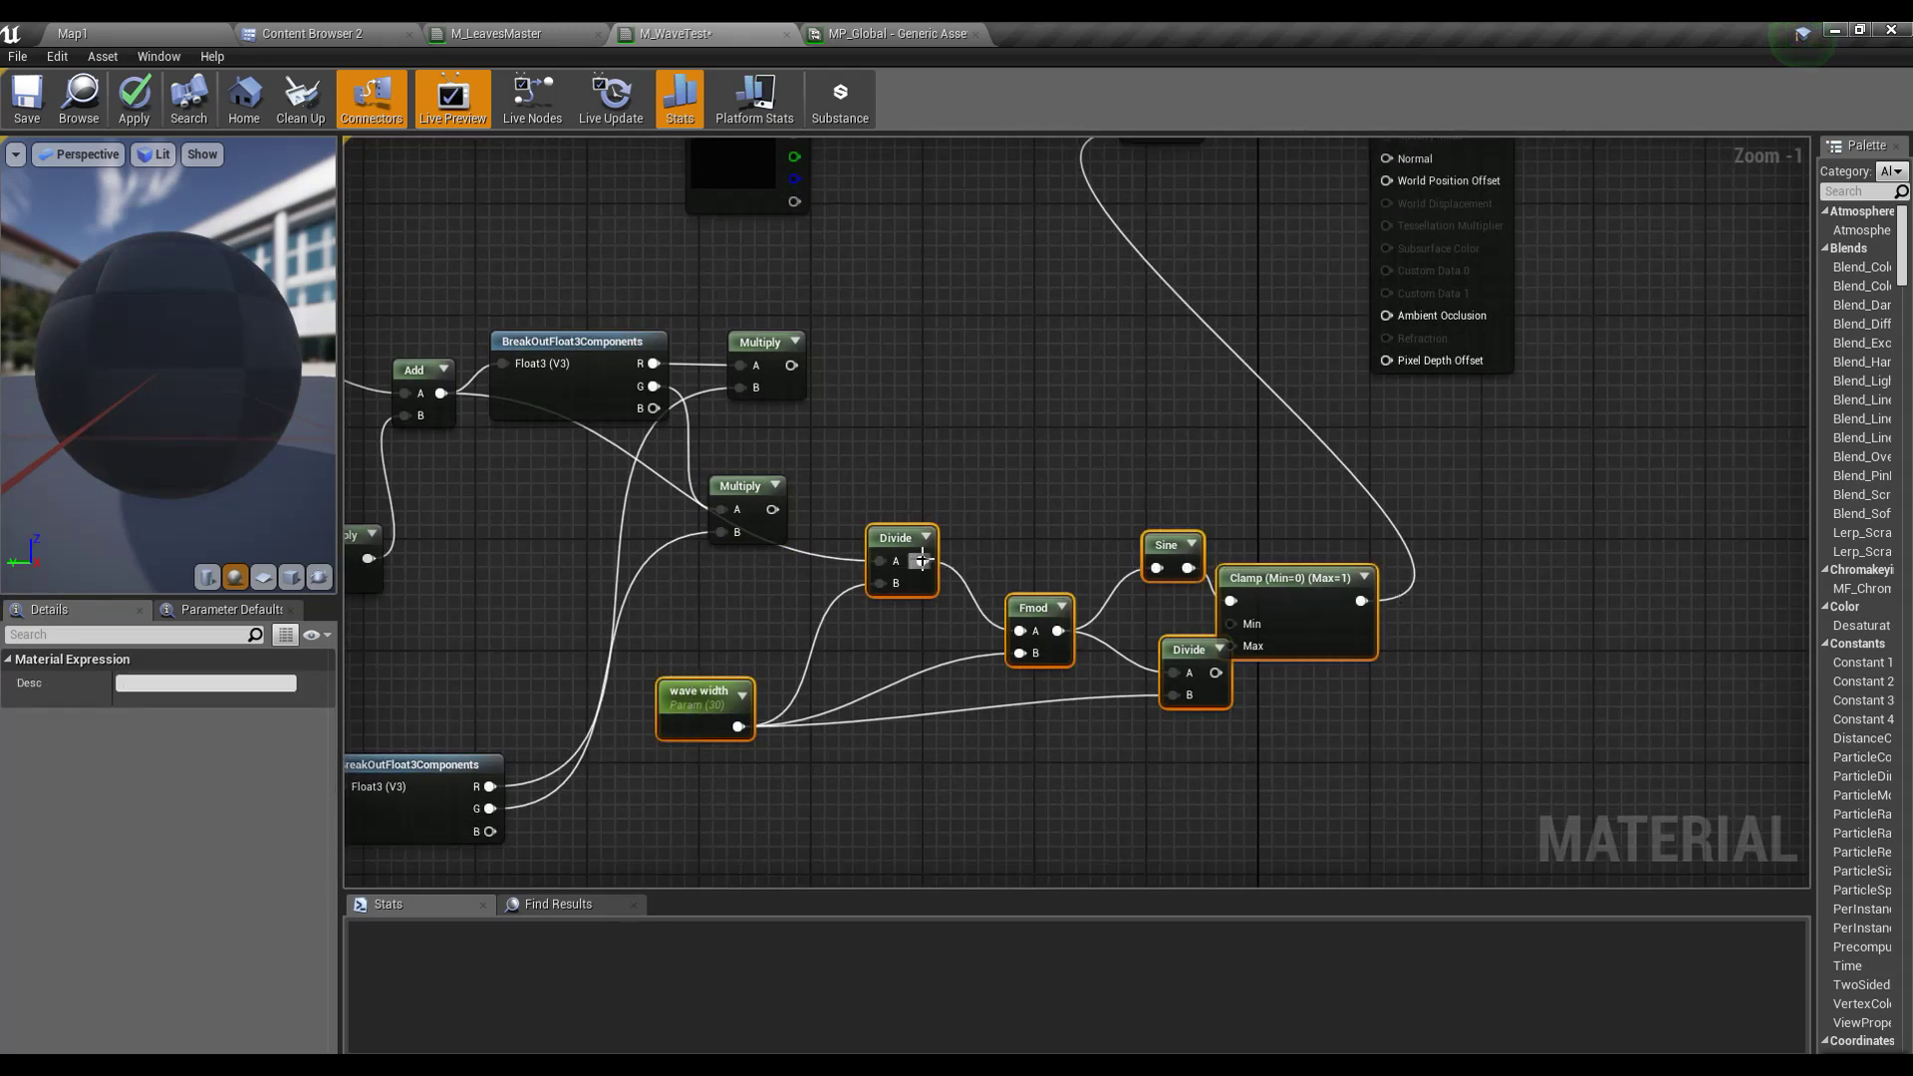
pyautogui.moveTo(930, 553); pyautogui.dragTo(1085, 603)
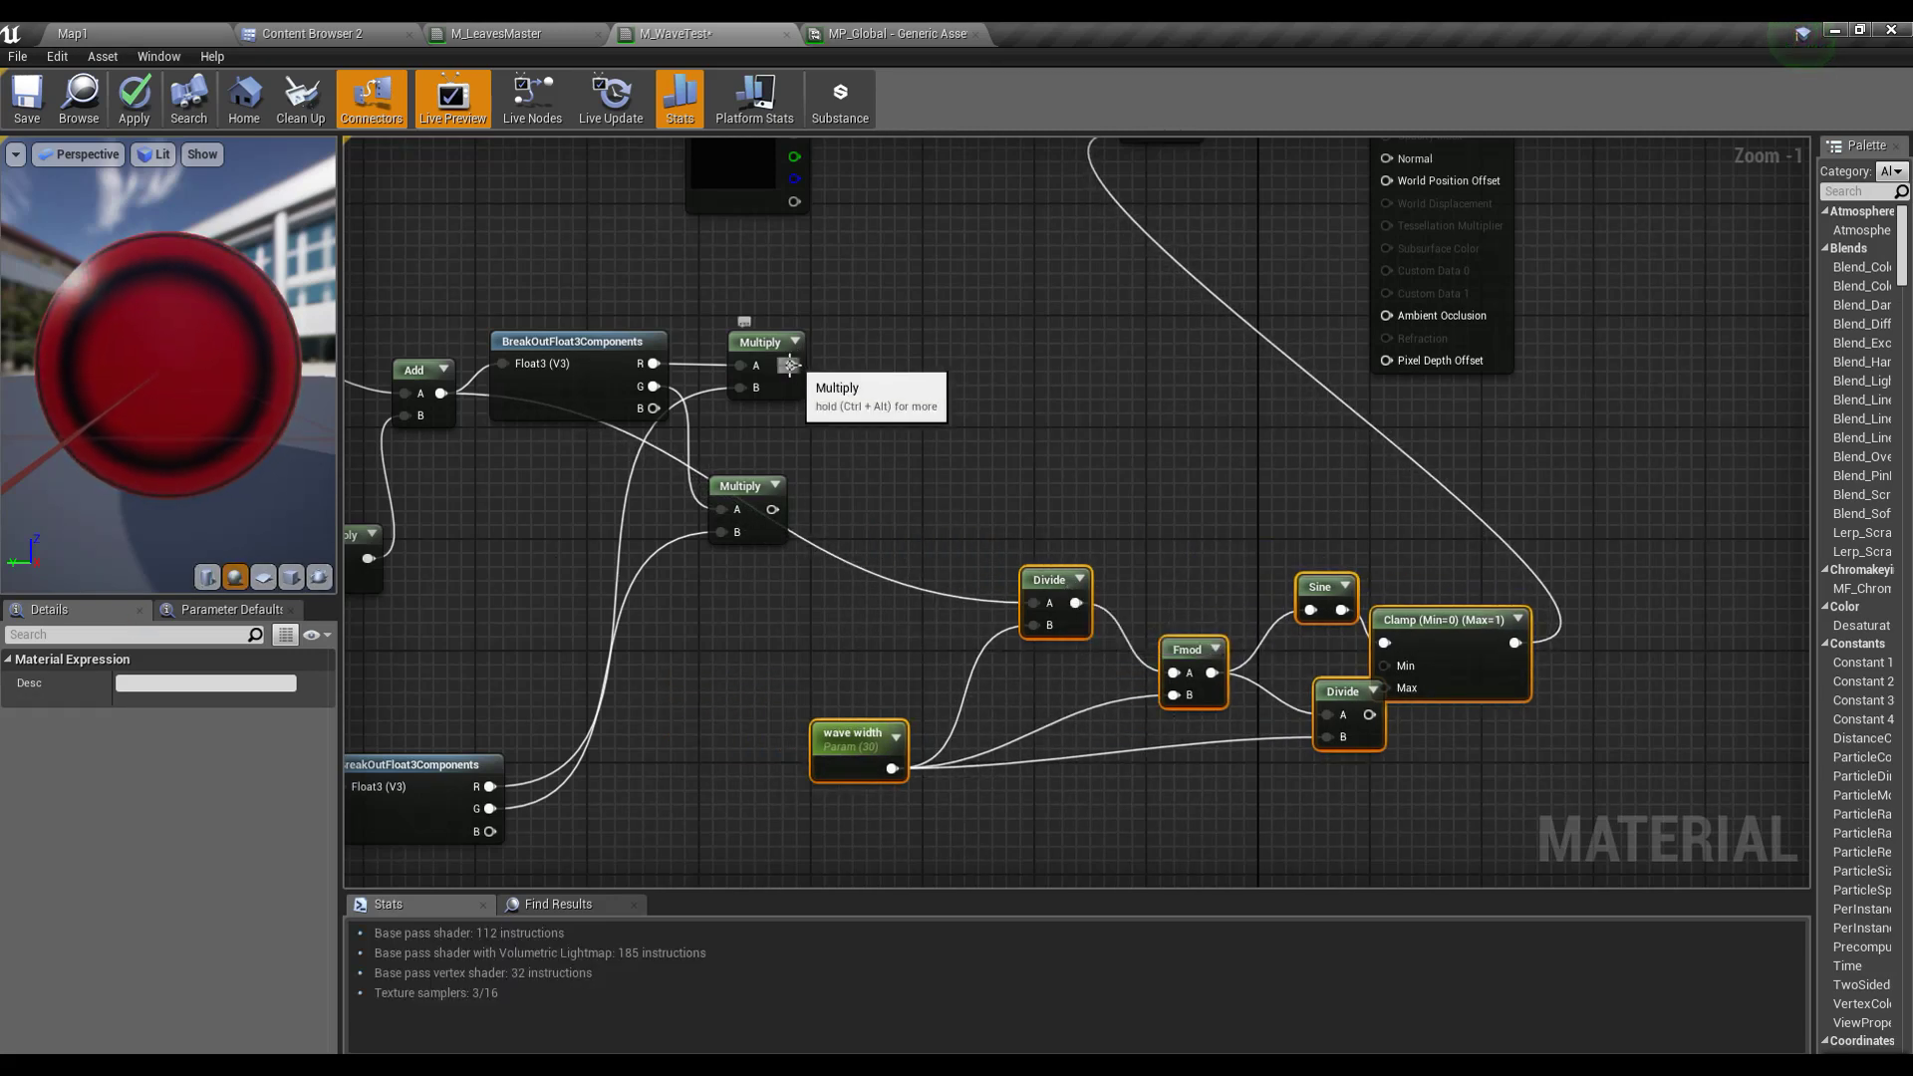
# Step: Sum the outputs of the R-channel and G-channel Multiply nodes with a new Add node
pyautogui.moveTo(791, 365); pyautogui.dragTo(833, 407)
pyautogui.write('ad')
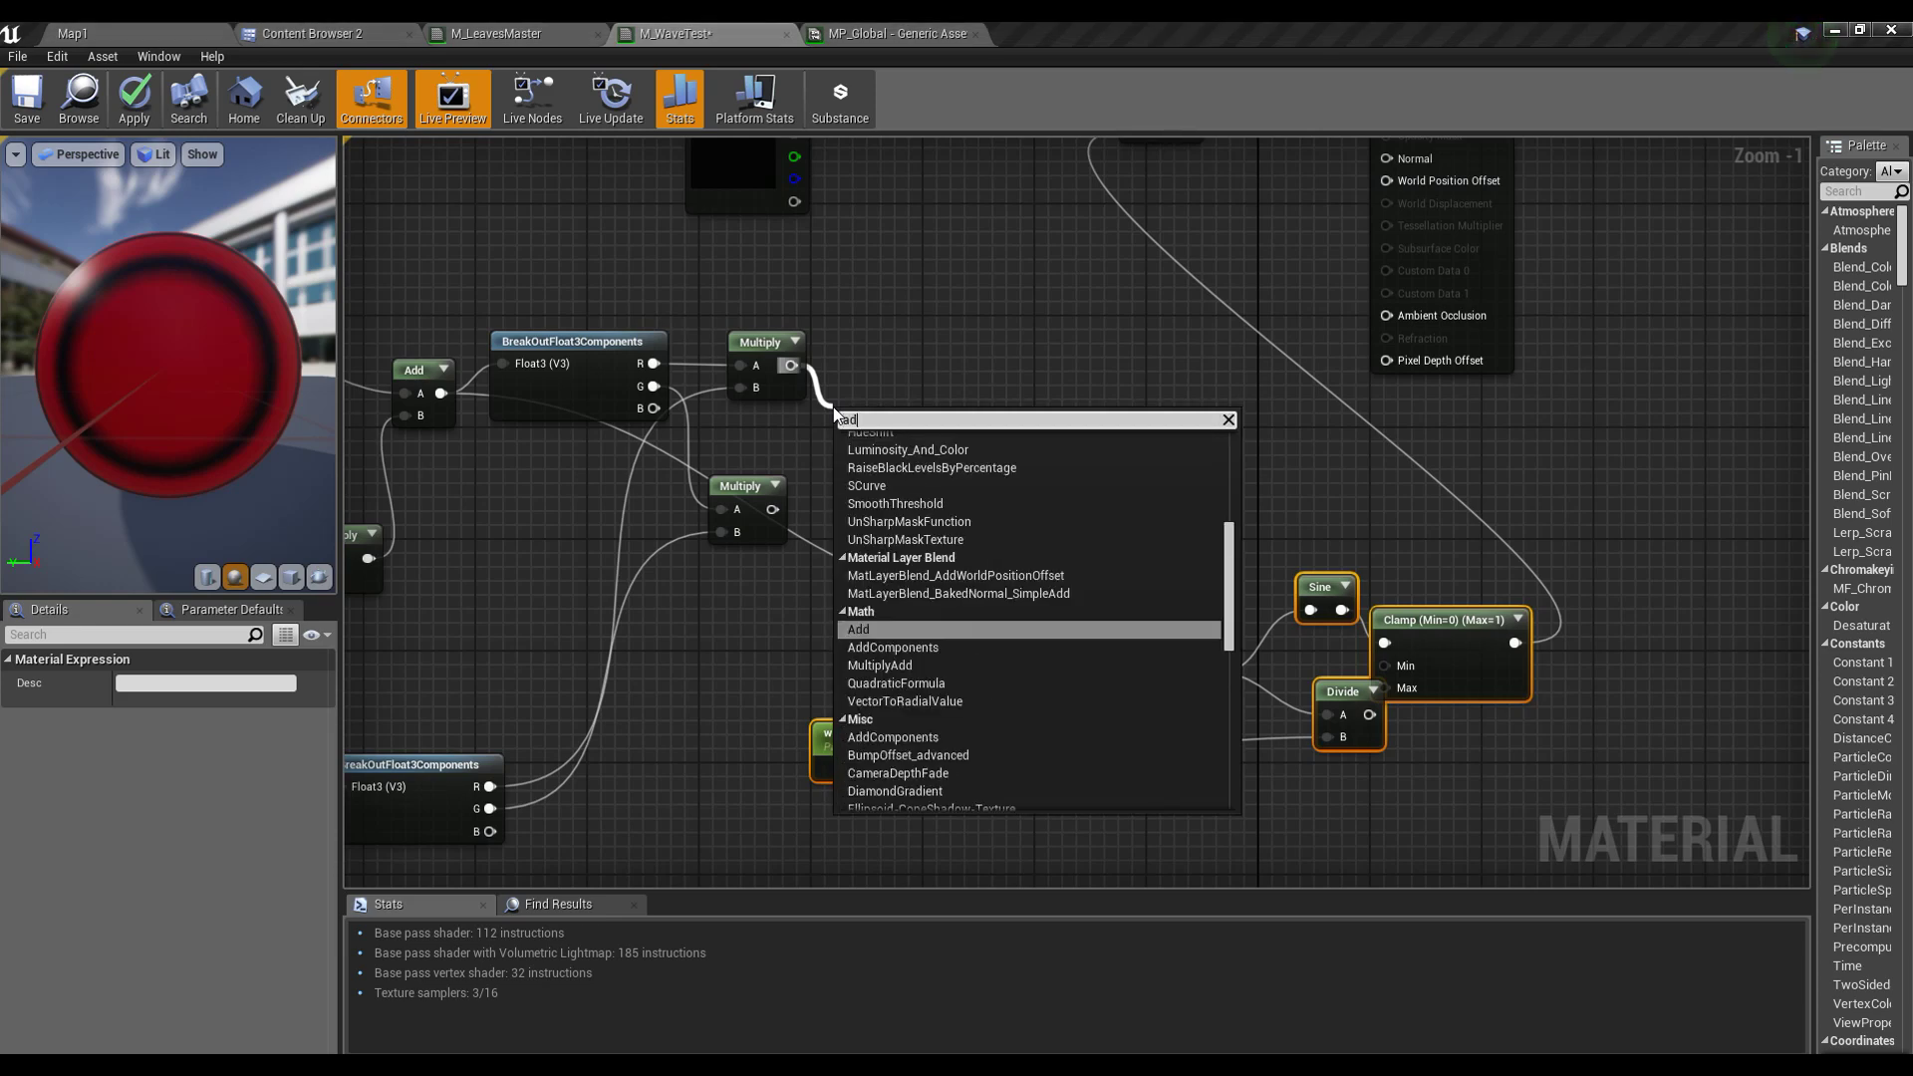
pyautogui.click(919, 628)
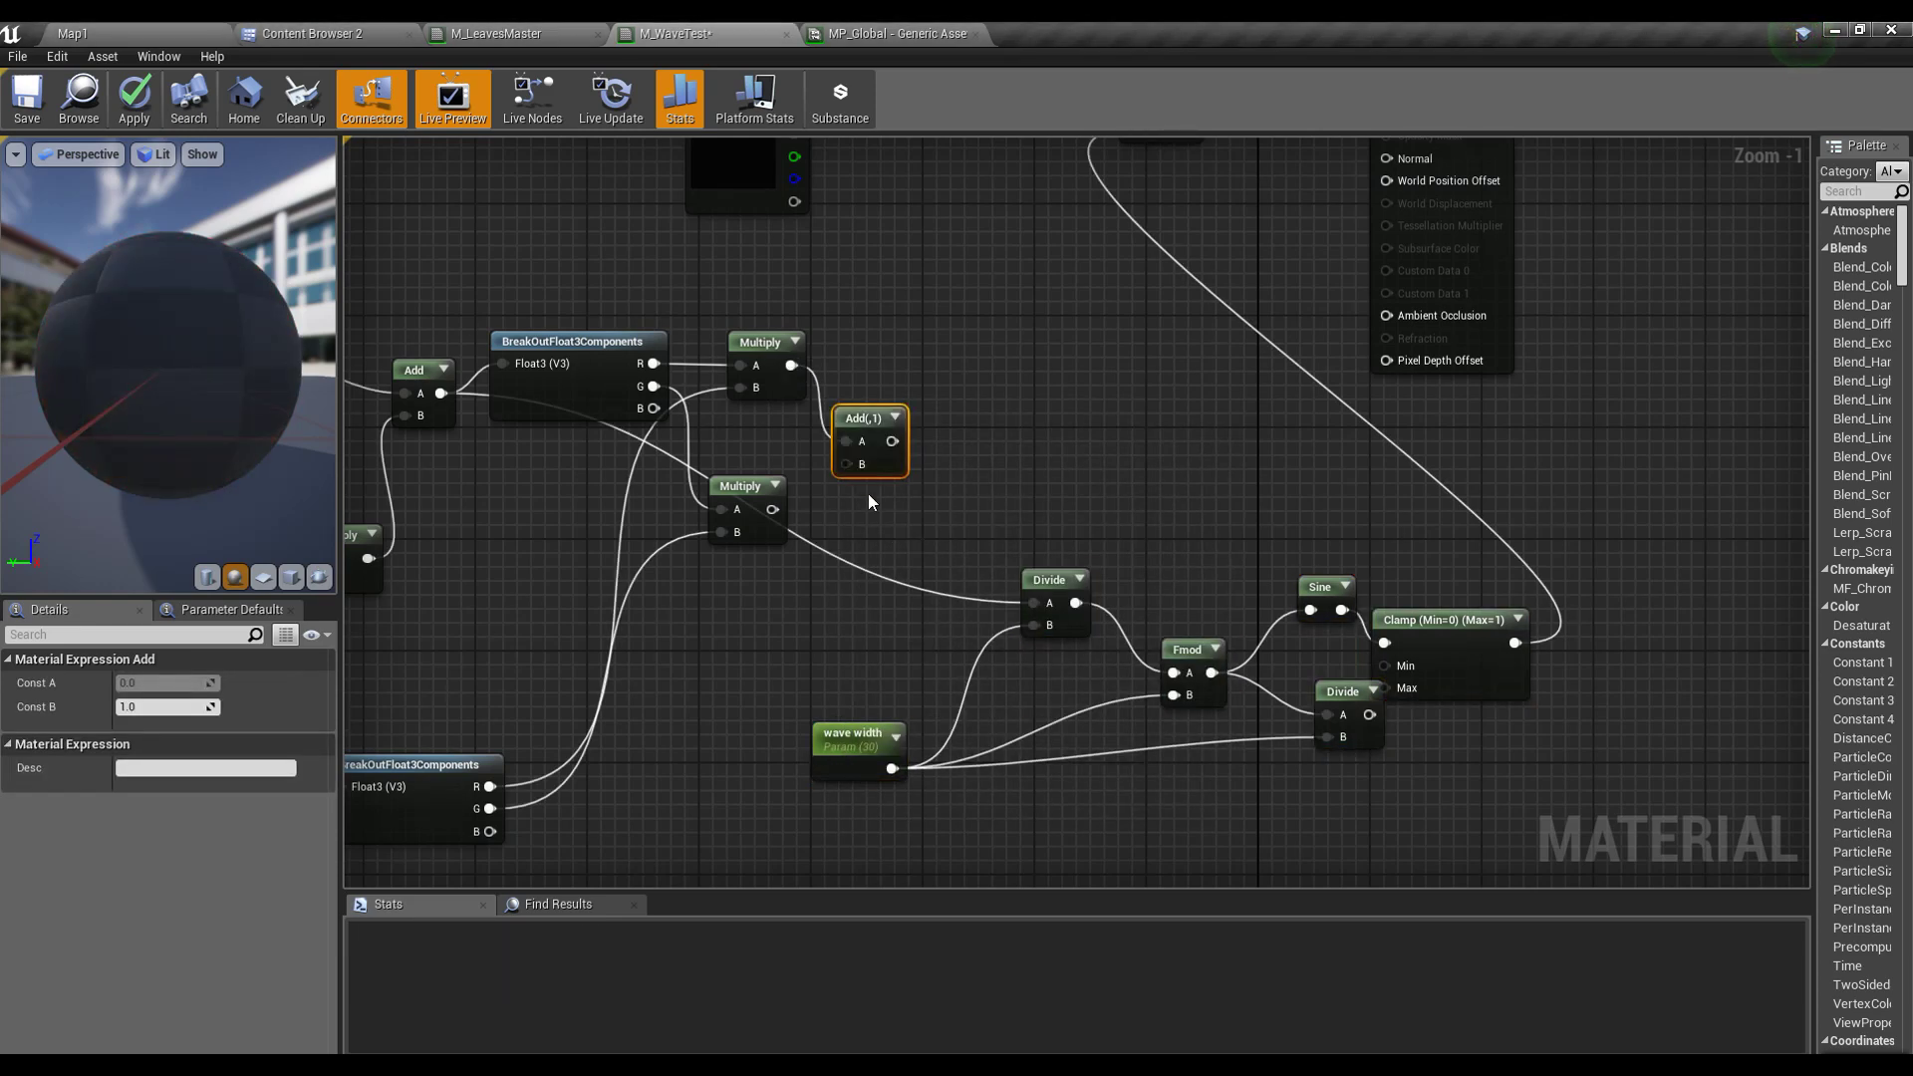
pyautogui.moveTo(847, 464); pyautogui.dragTo(775, 513)
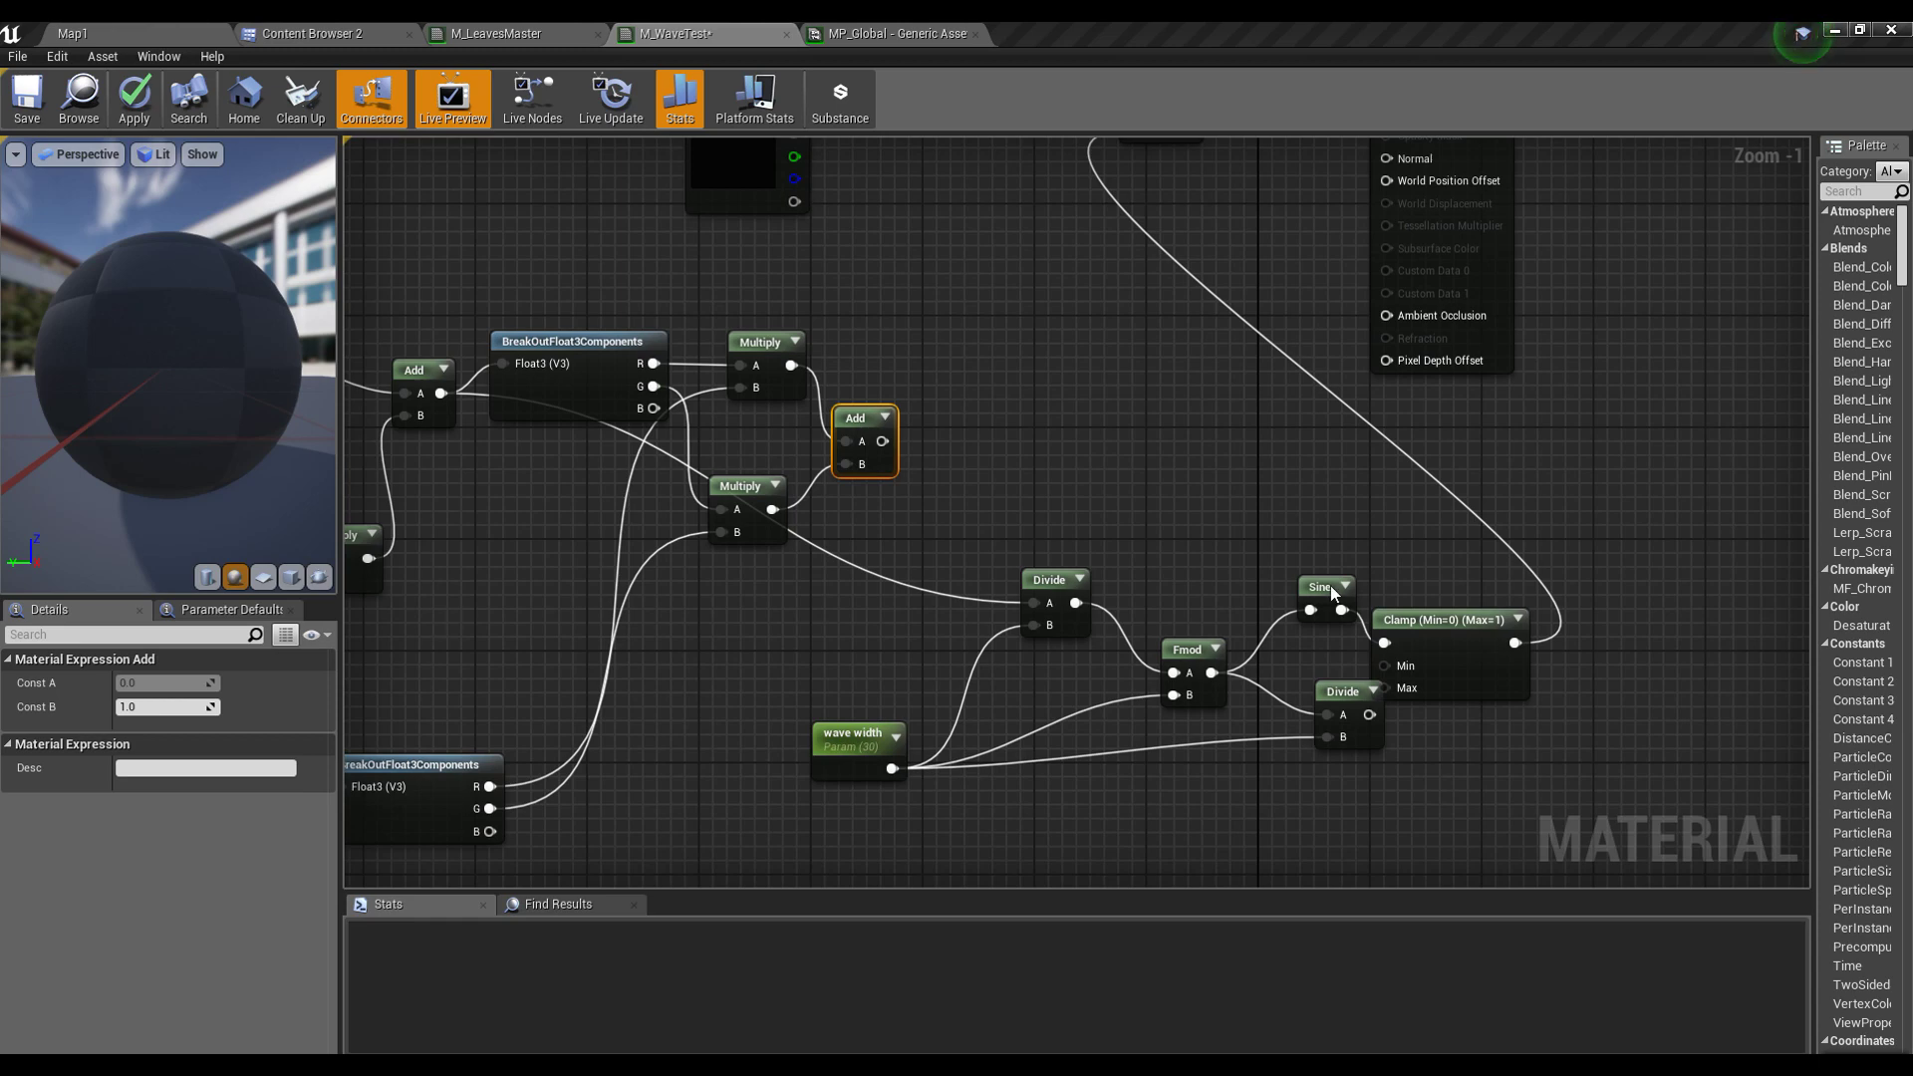
# Step: Feed the new Add result into input A of the Divide node before Fmod, and apply the material changes
pyautogui.moveTo(913, 542); pyautogui.dragTo(964, 548, button='right')
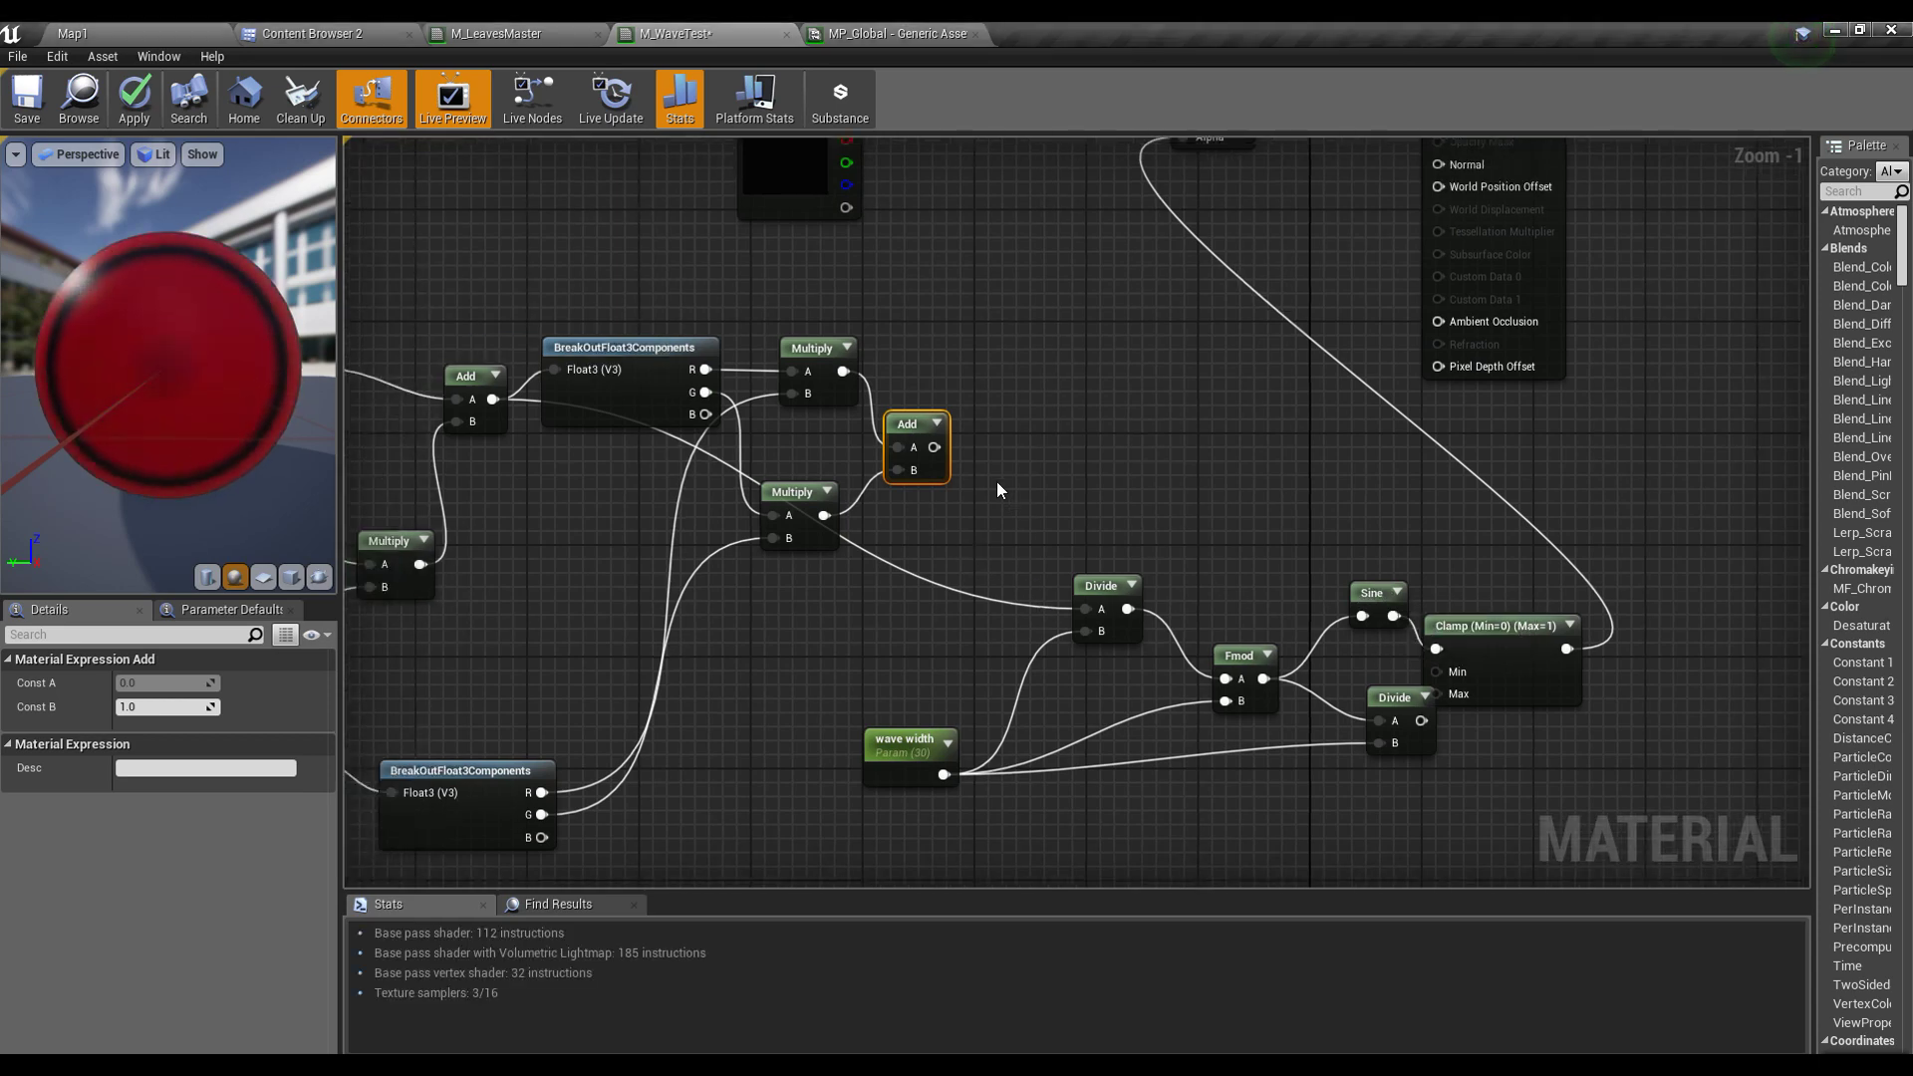
pyautogui.moveTo(936, 451); pyautogui.dragTo(1091, 608)
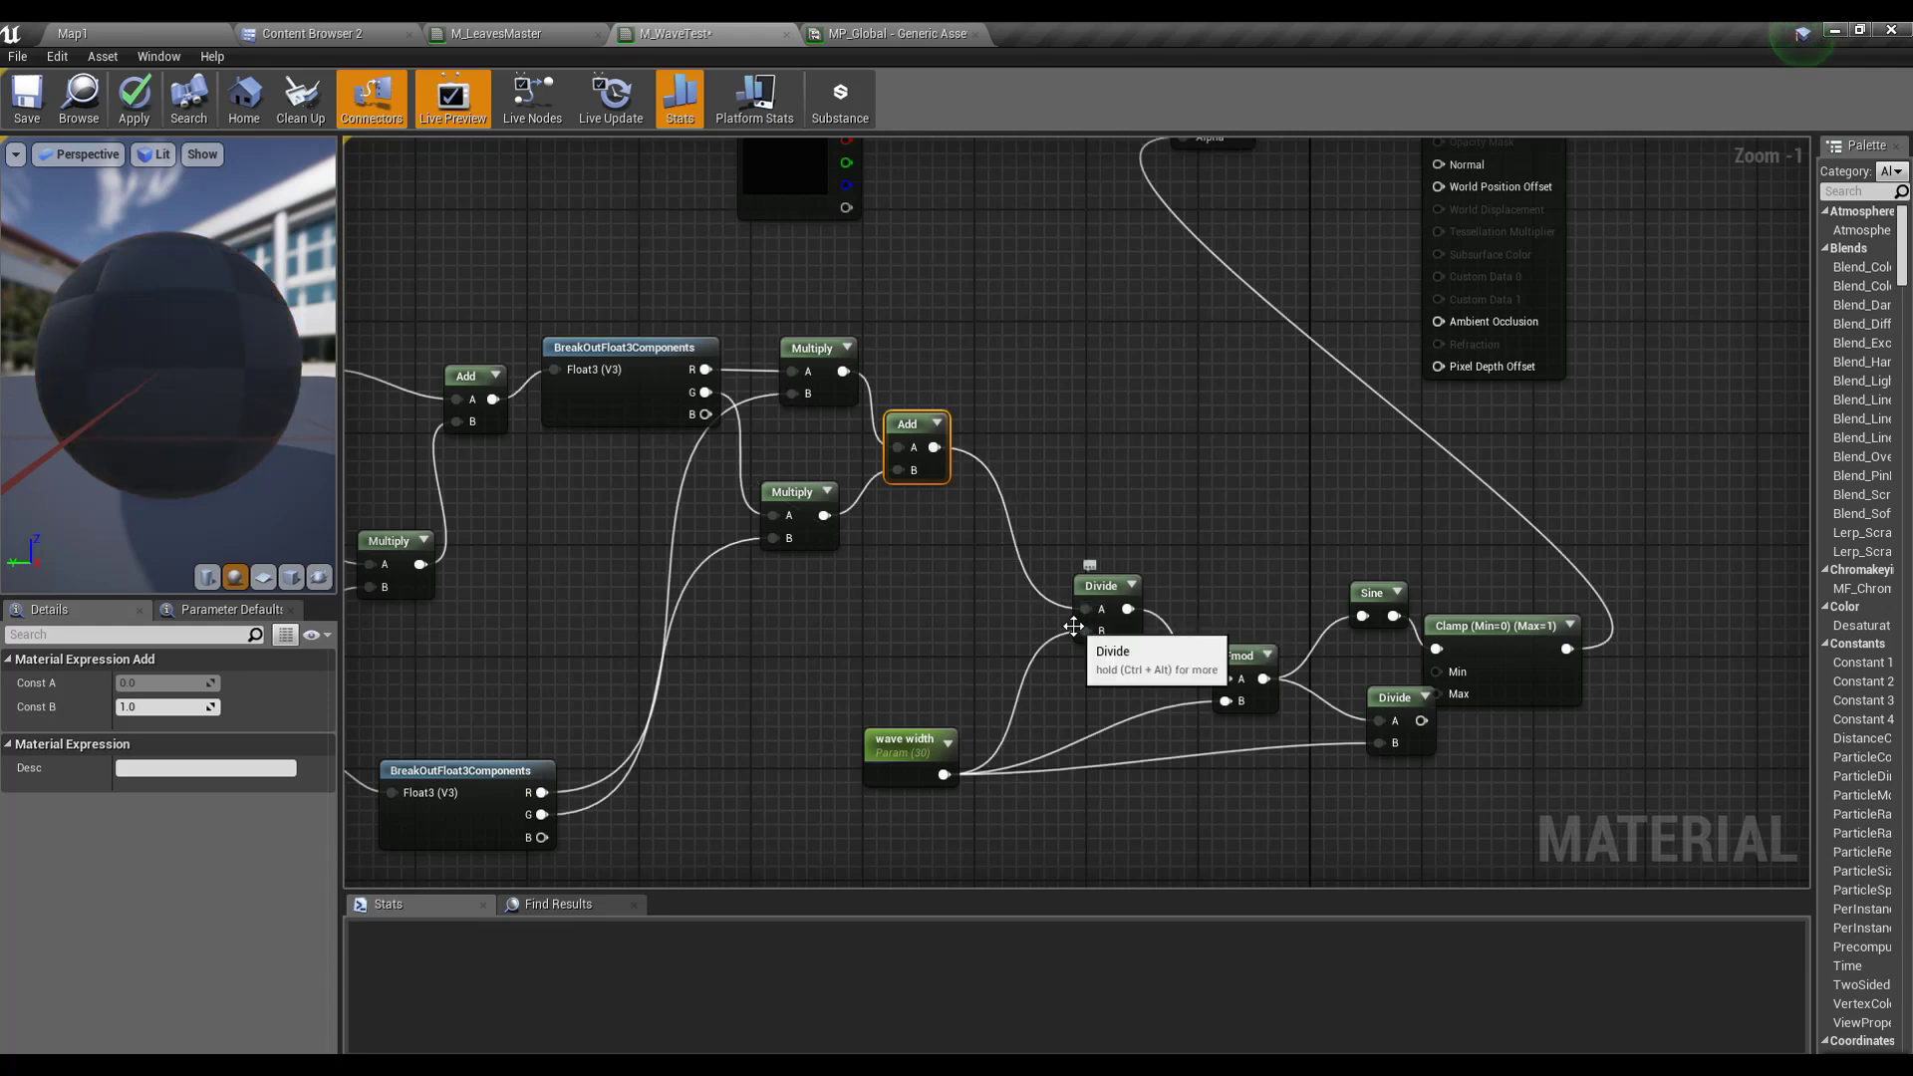
pyautogui.moveTo(146, 457); pyautogui.dragTo(120, 468)
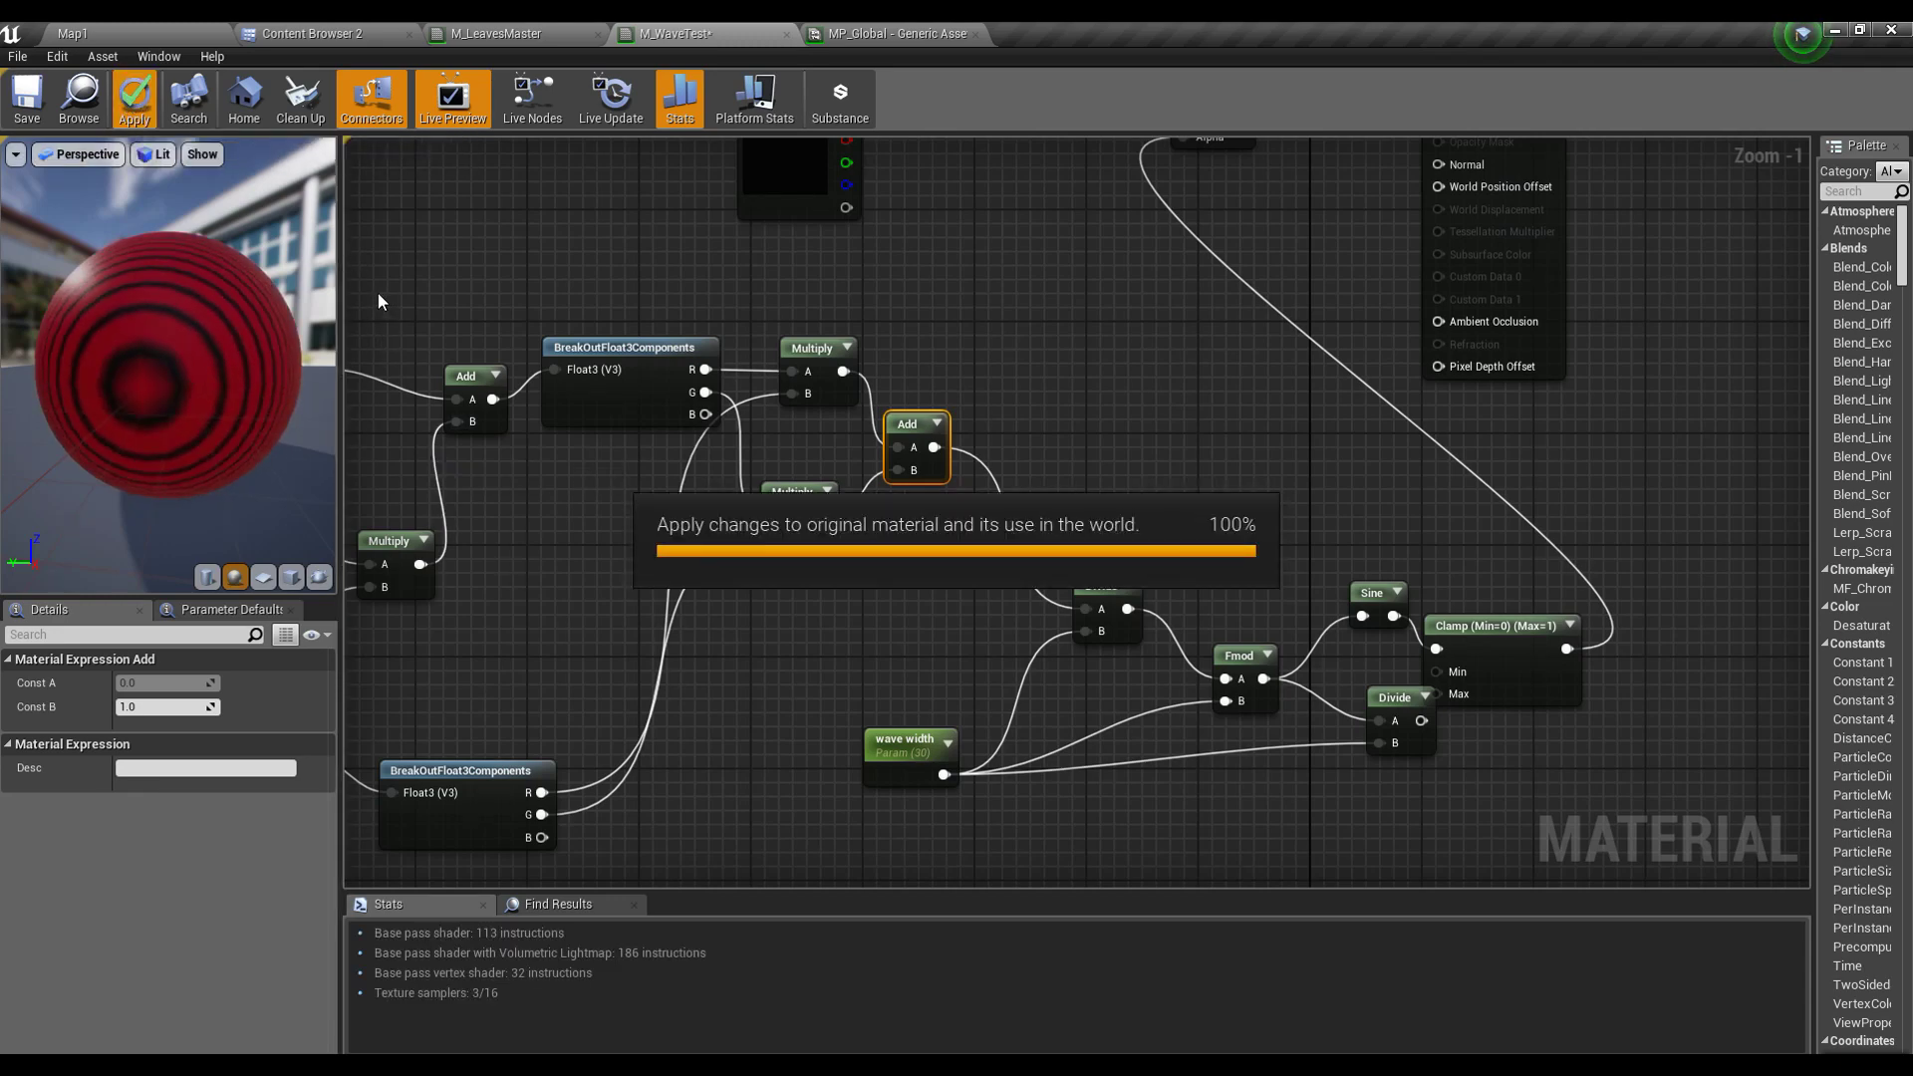
# Step: Switch to the Map1 level and examine the wave stripes across the large cube's surface
pyautogui.click(112, 35)
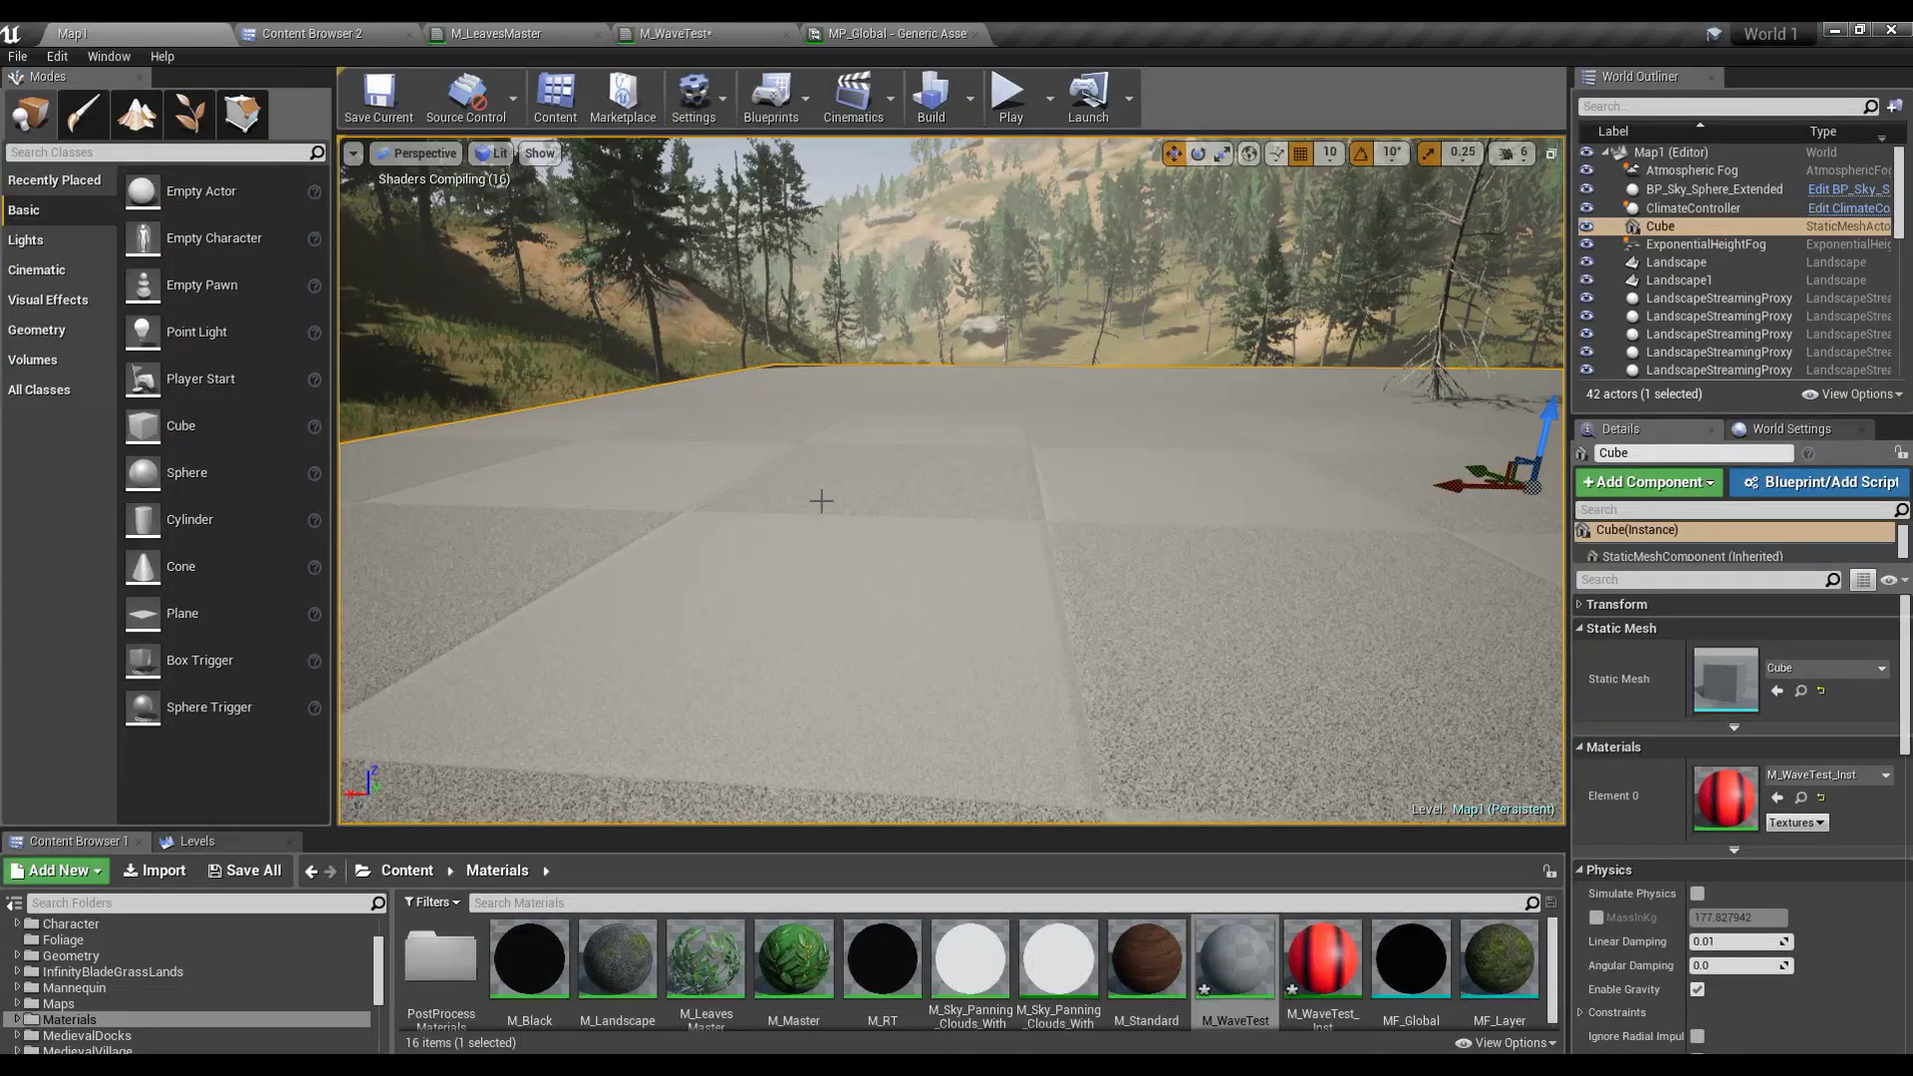
pyautogui.moveTo(822, 501)
pyautogui.mouseDown(button='right')
pyautogui.moveTo(922, 503)
pyautogui.moveTo(850, 488)
pyautogui.mouseUp(button='right')
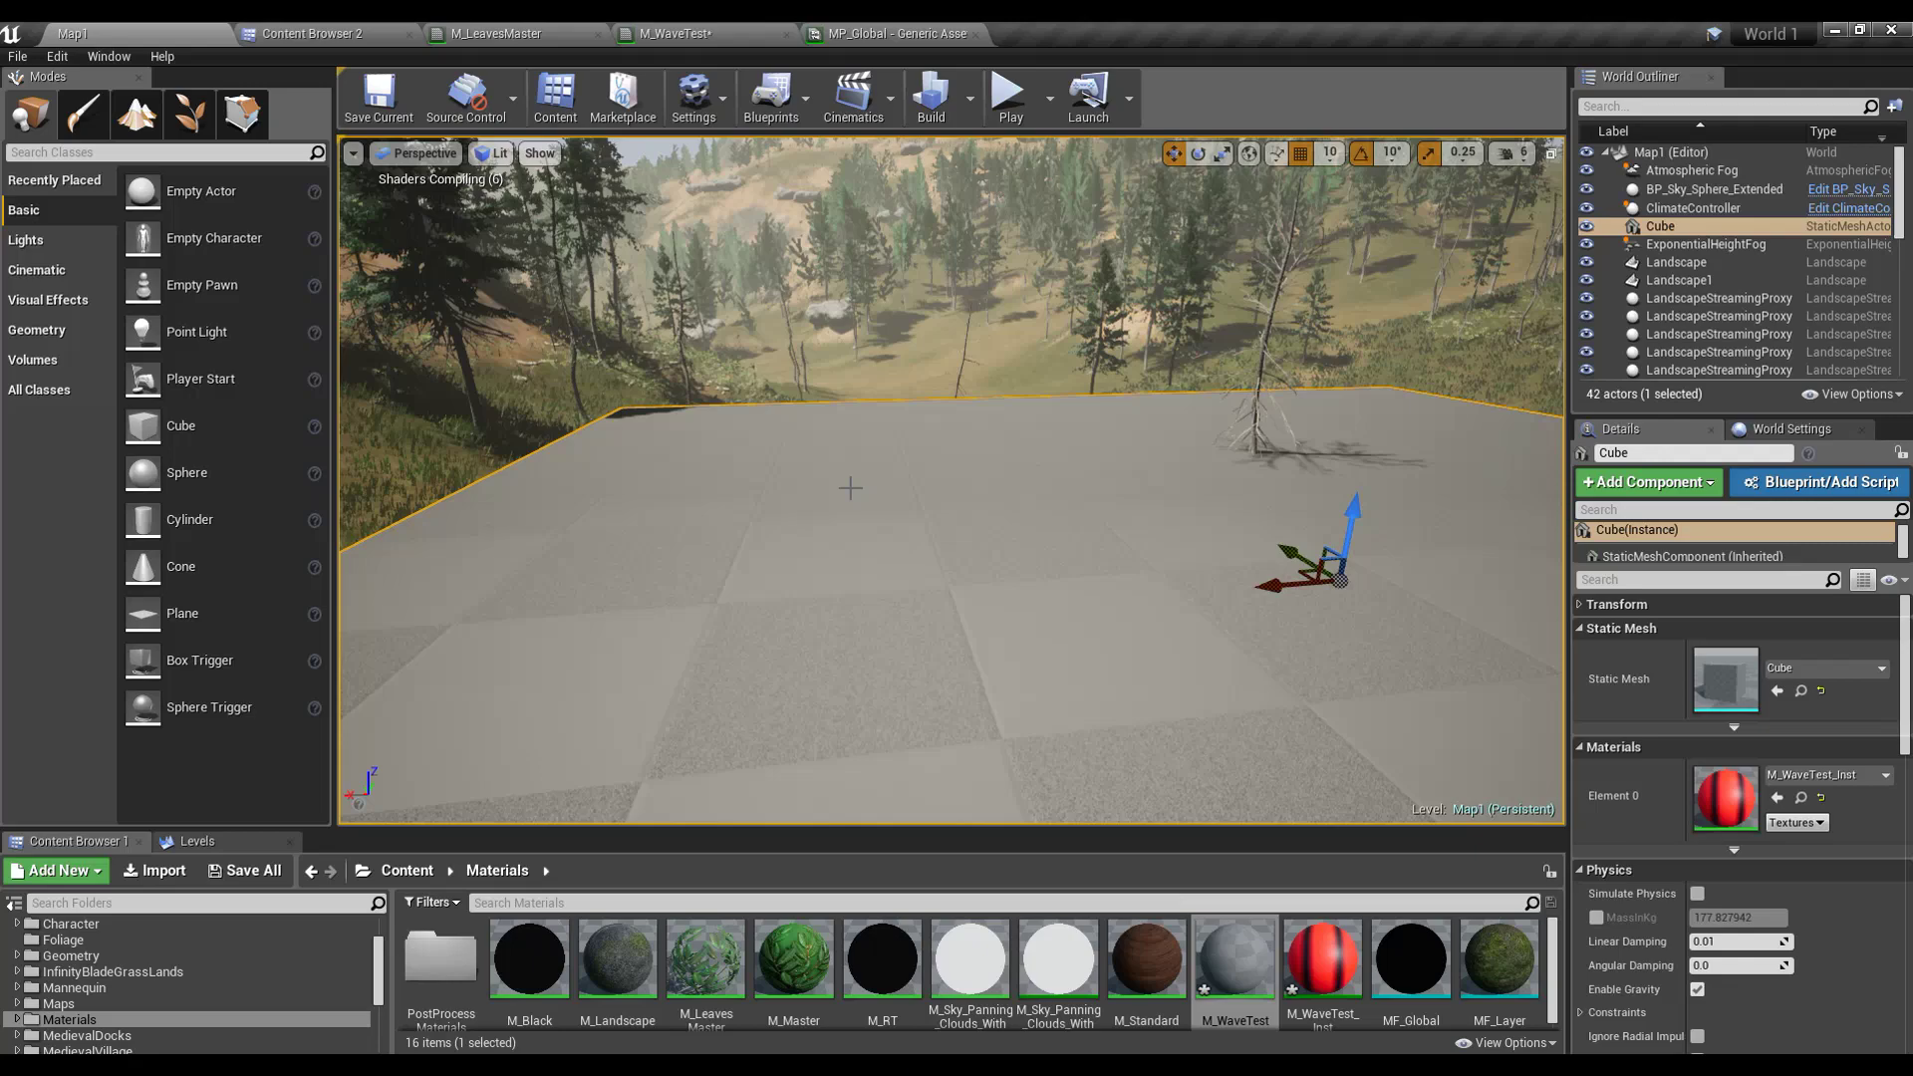
pyautogui.moveTo(850, 487); pyautogui.dragTo(863, 507, button='right')
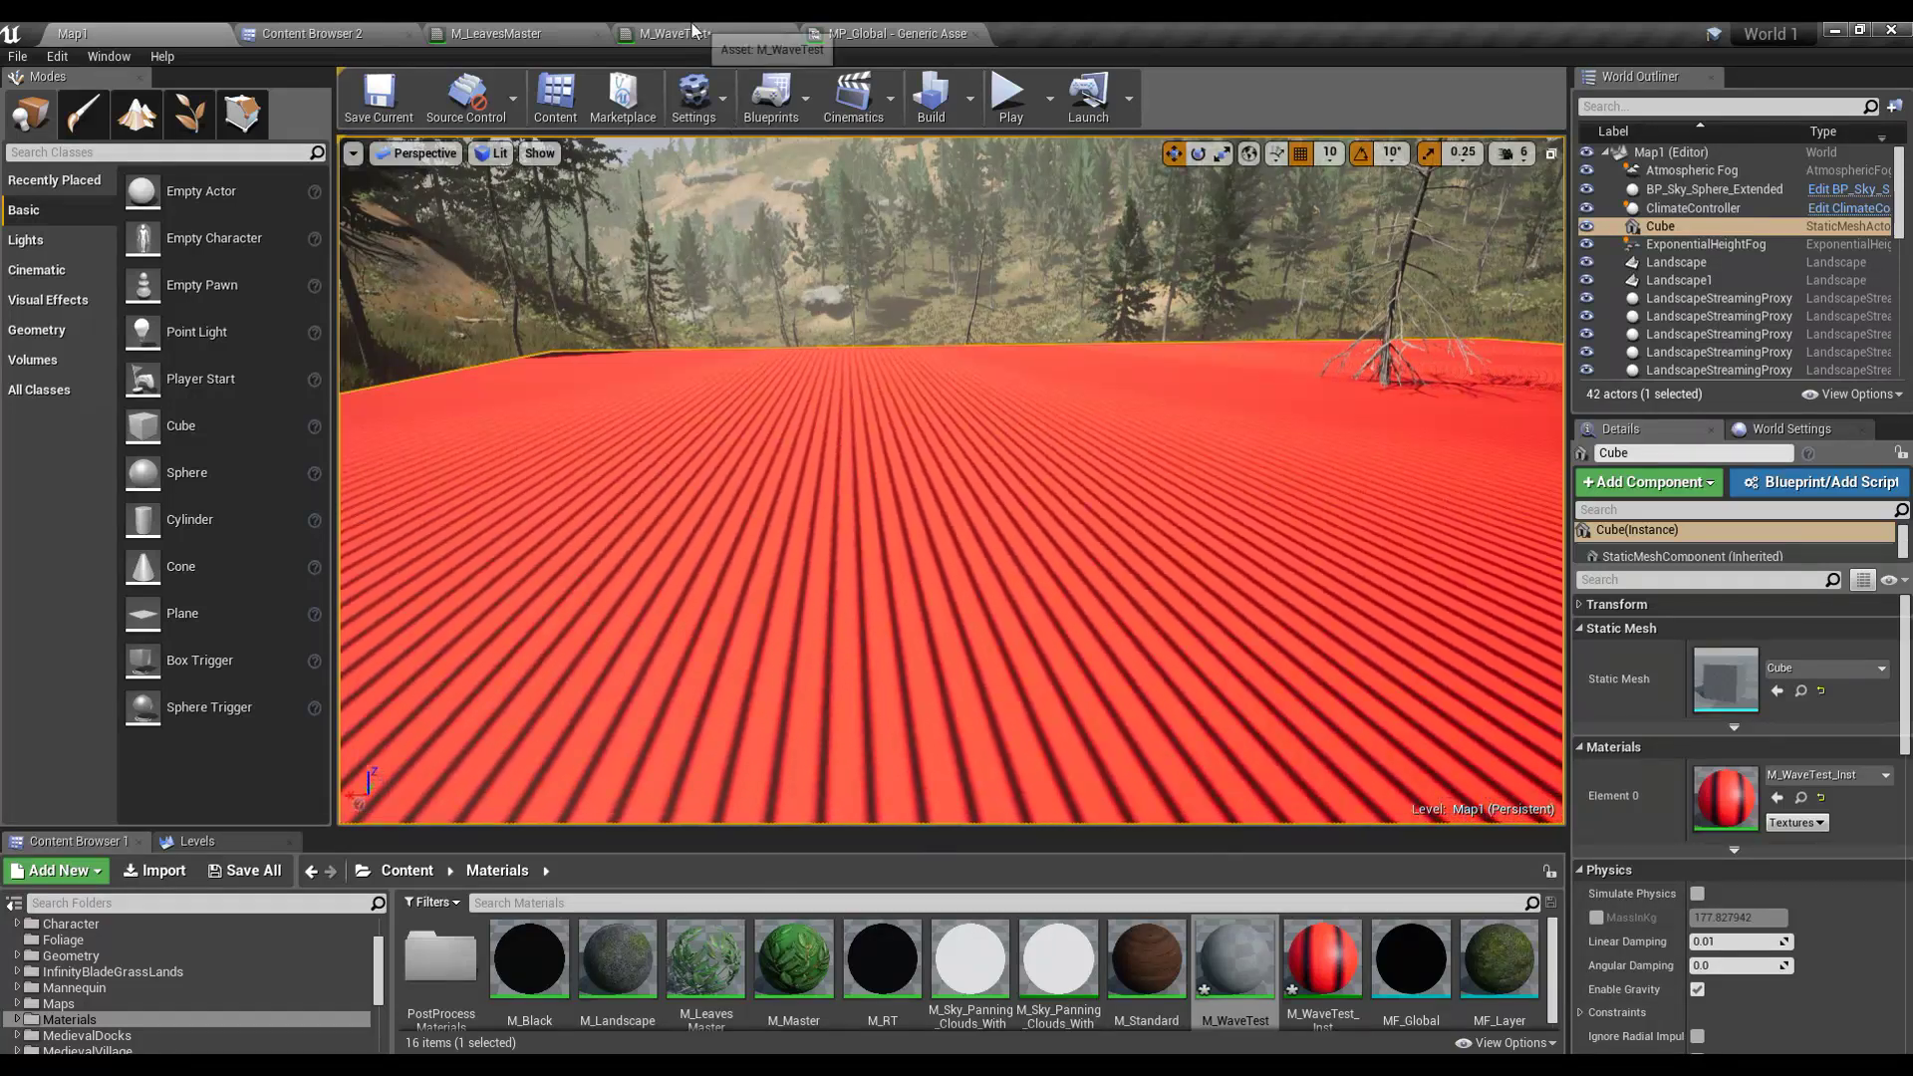
# Step: Float MP_Global as a separate window over the level, showing the Wind Direction values beside the cube
pyautogui.click(905, 31)
pyautogui.moveTo(902, 31); pyautogui.dragTo(666, 397)
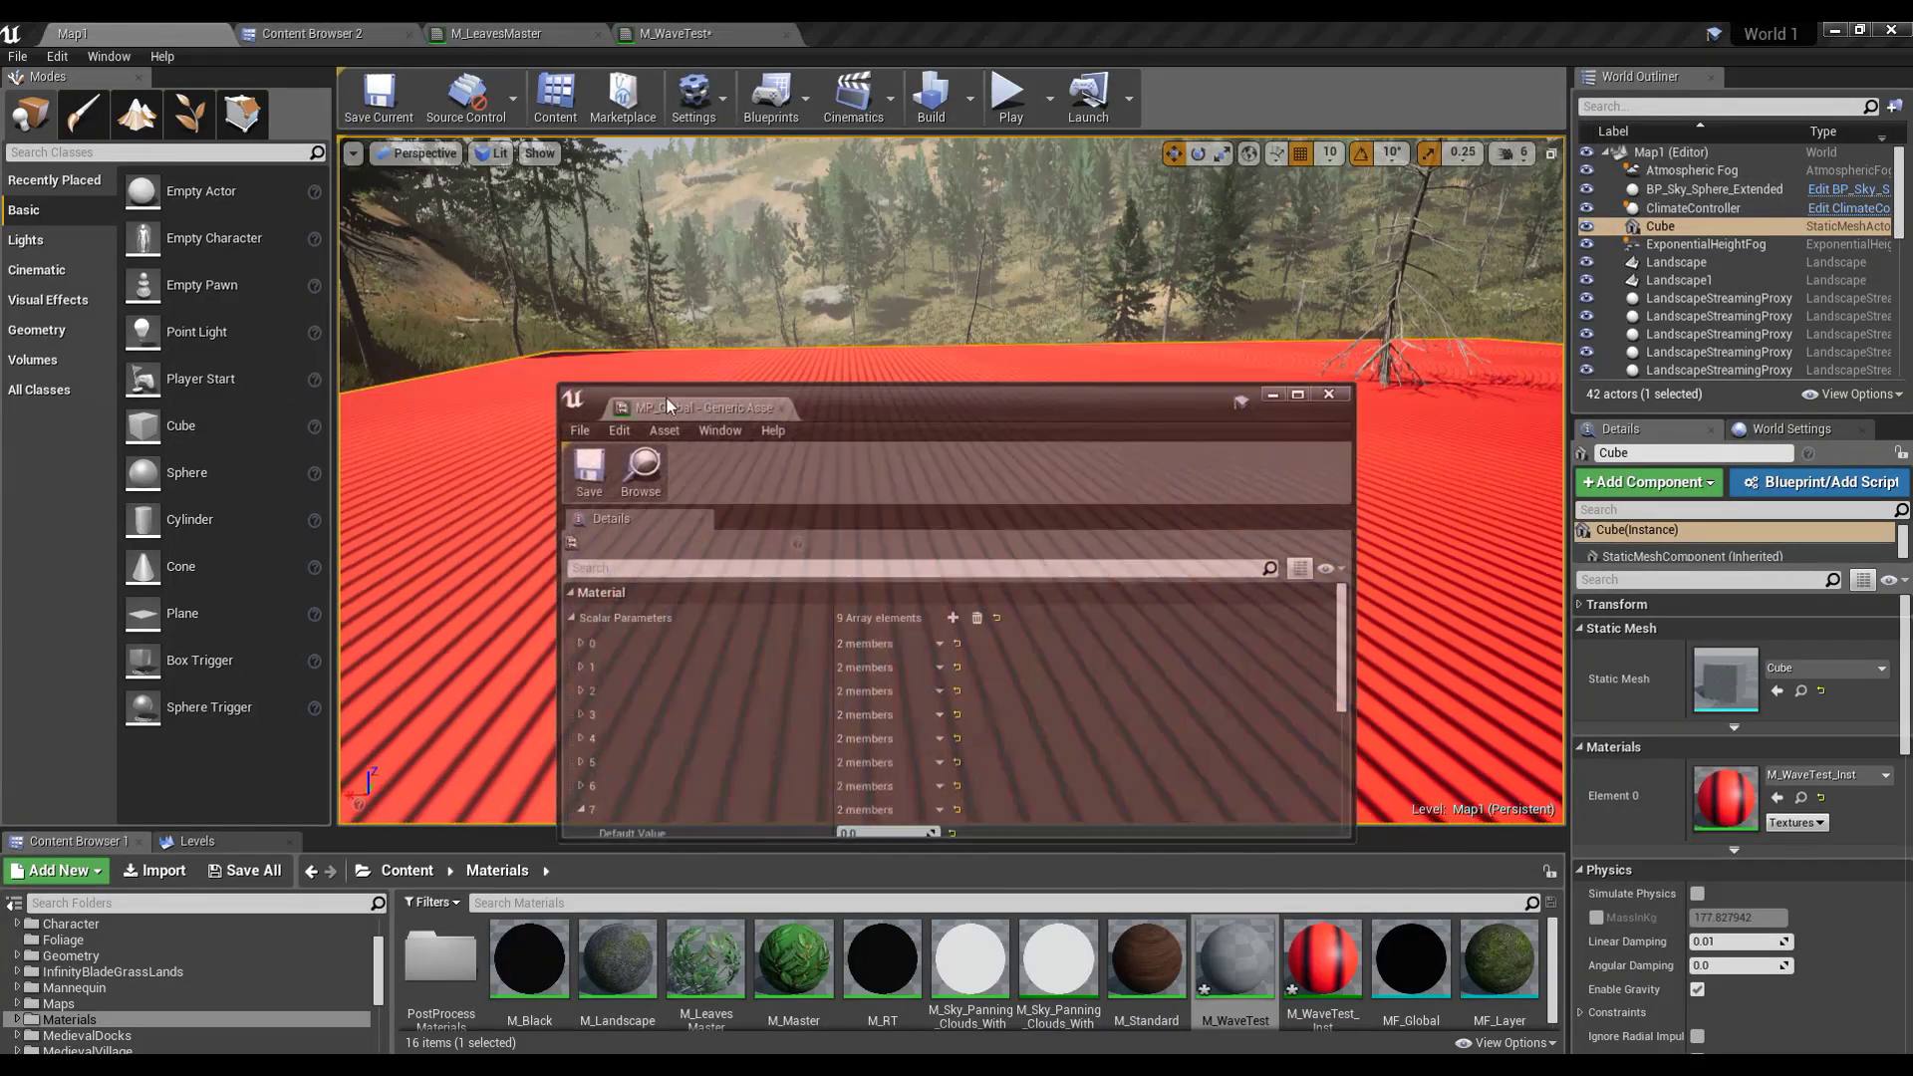
pyautogui.scroll(-2, 1038, 713)
pyautogui.scroll(-4, 1026, 718)
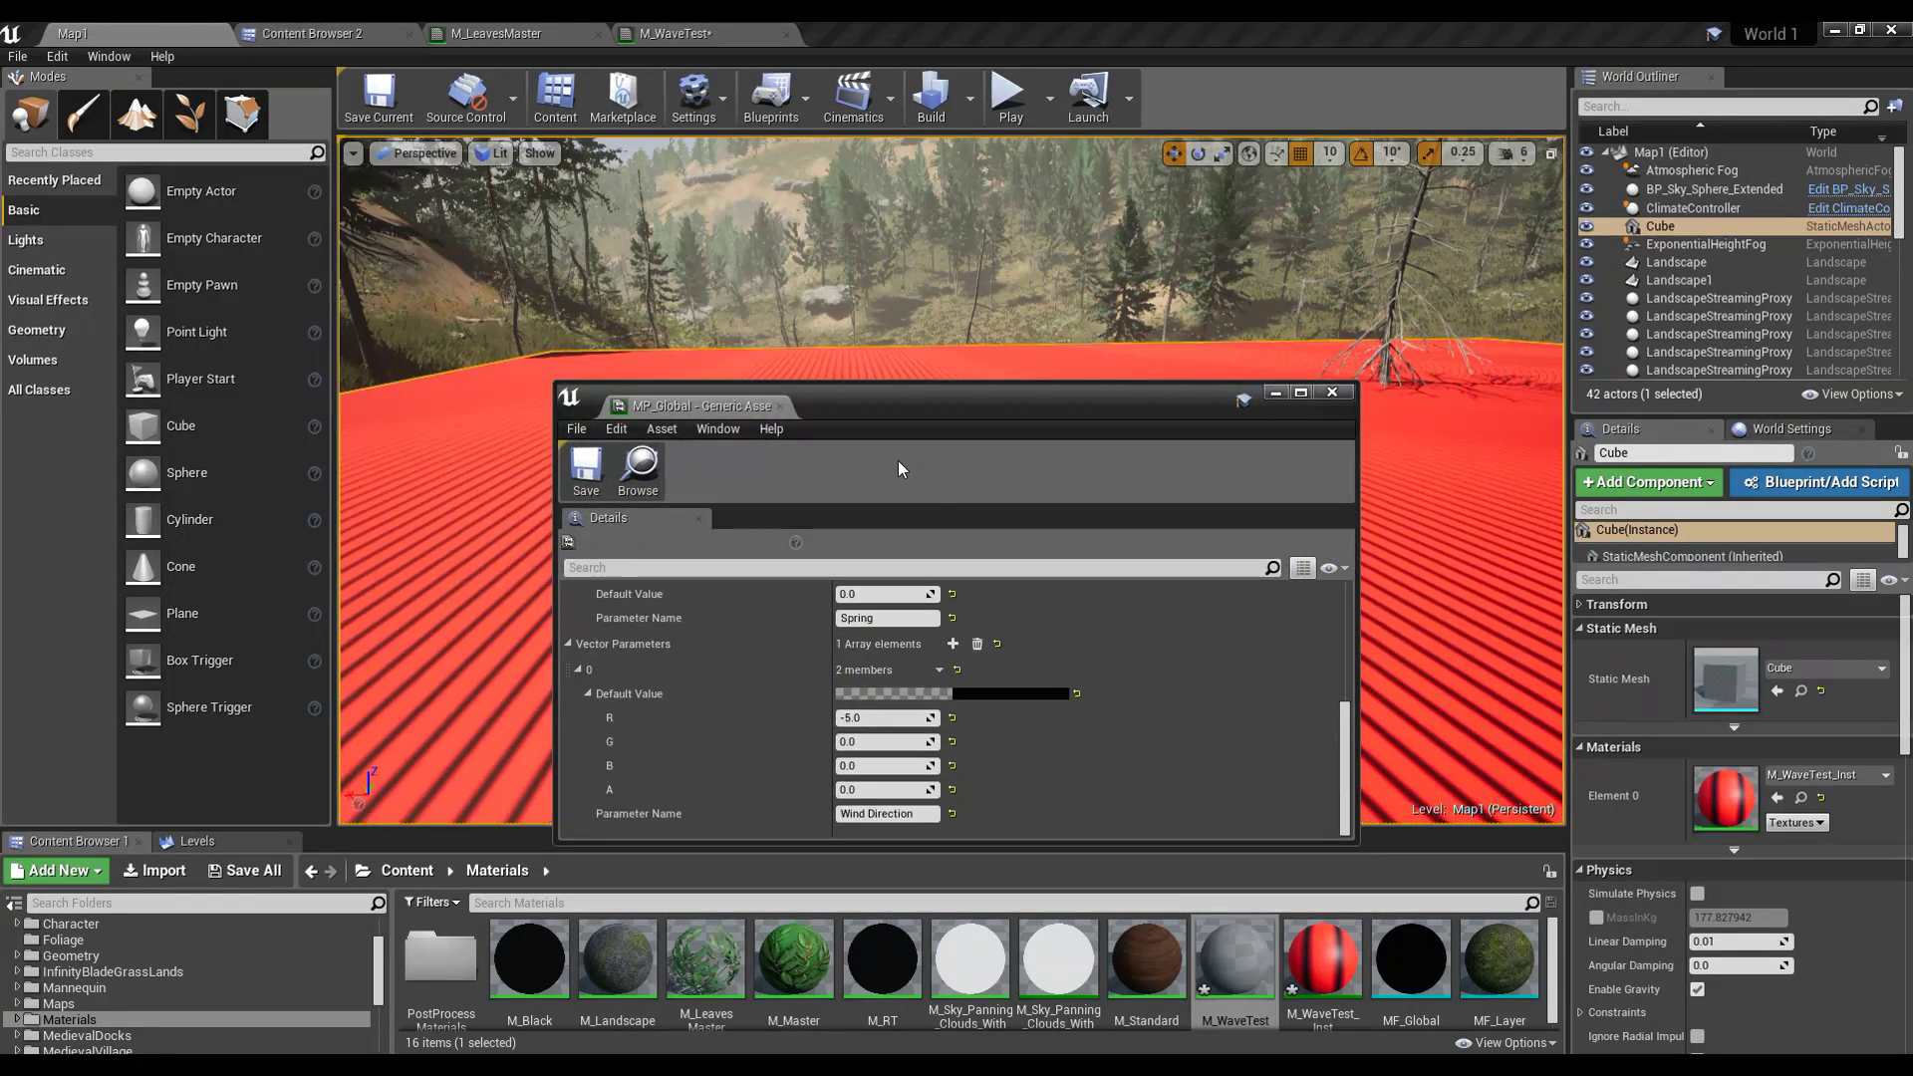
pyautogui.moveTo(863, 404); pyautogui.dragTo(453, 404)
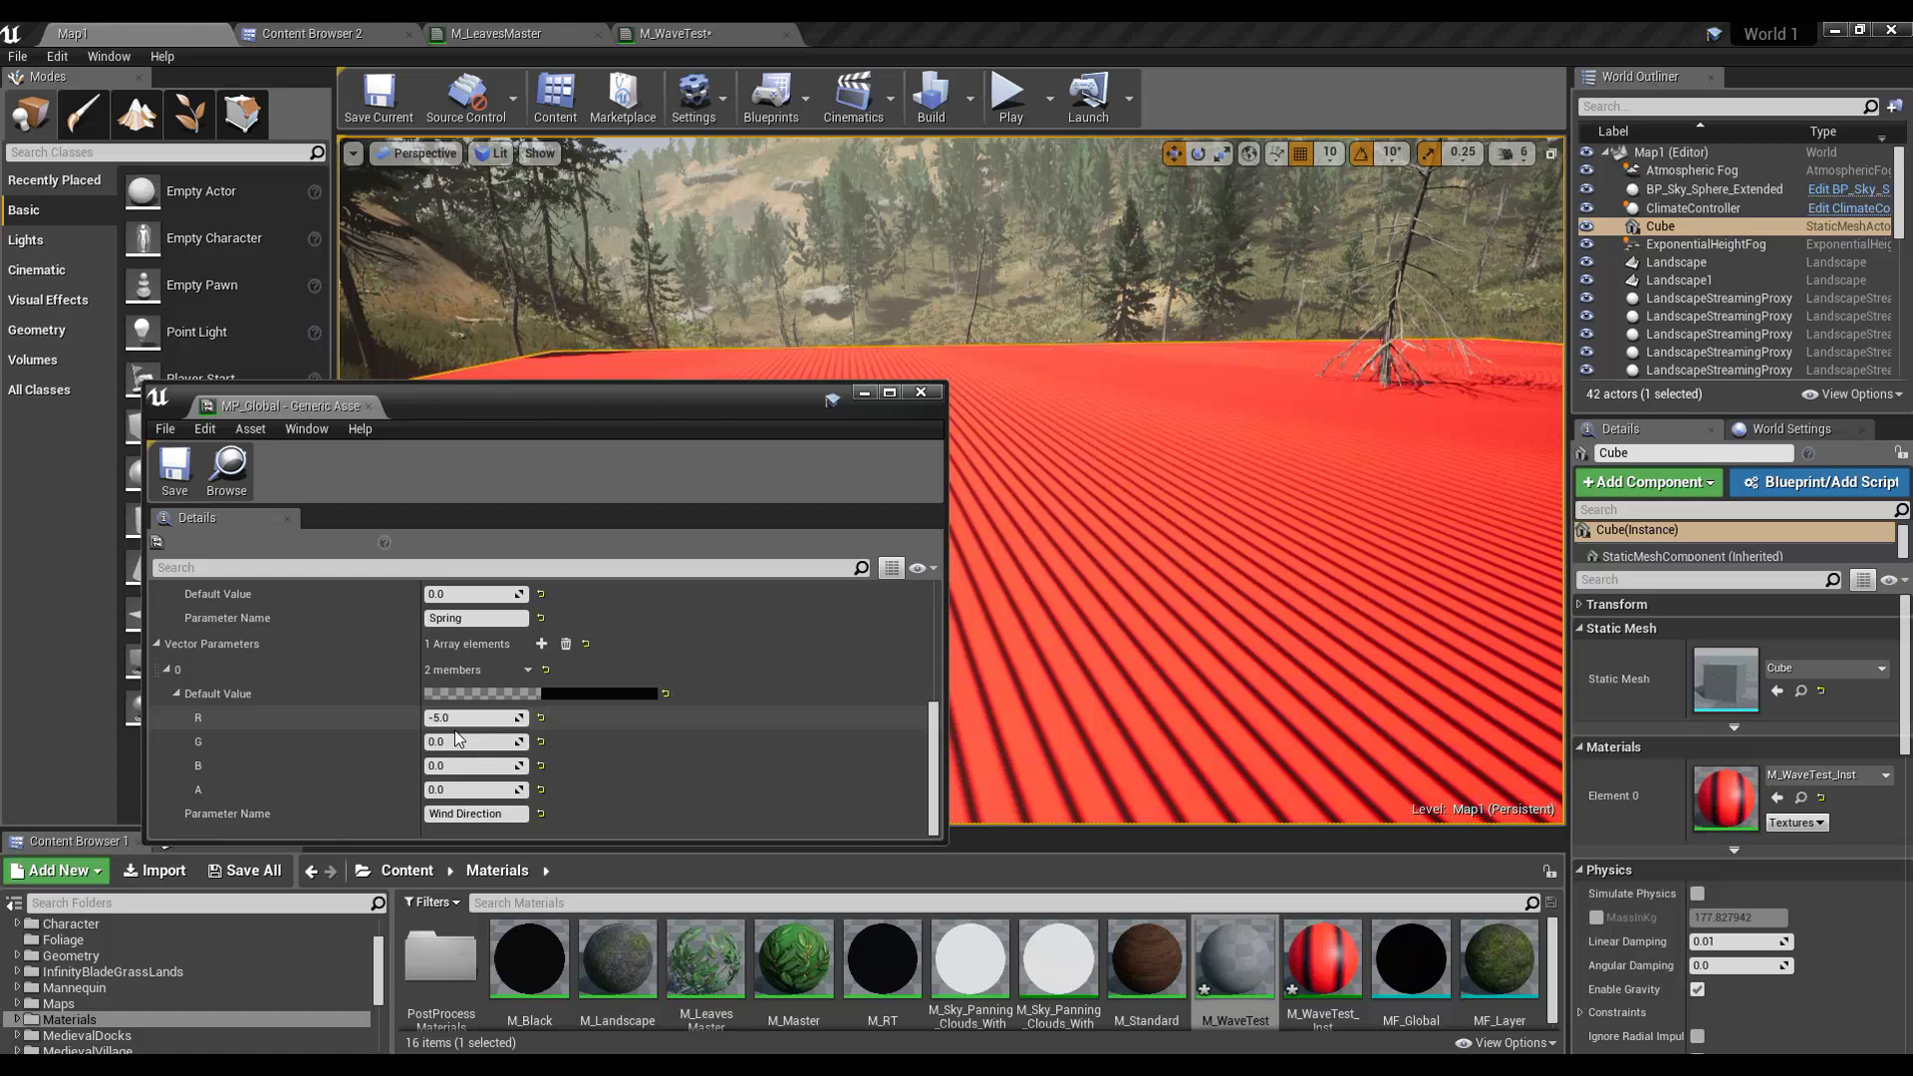
# Step: Set the R value of Wind Direction to 0.6 and view the stripes from another angle
pyautogui.click(460, 718)
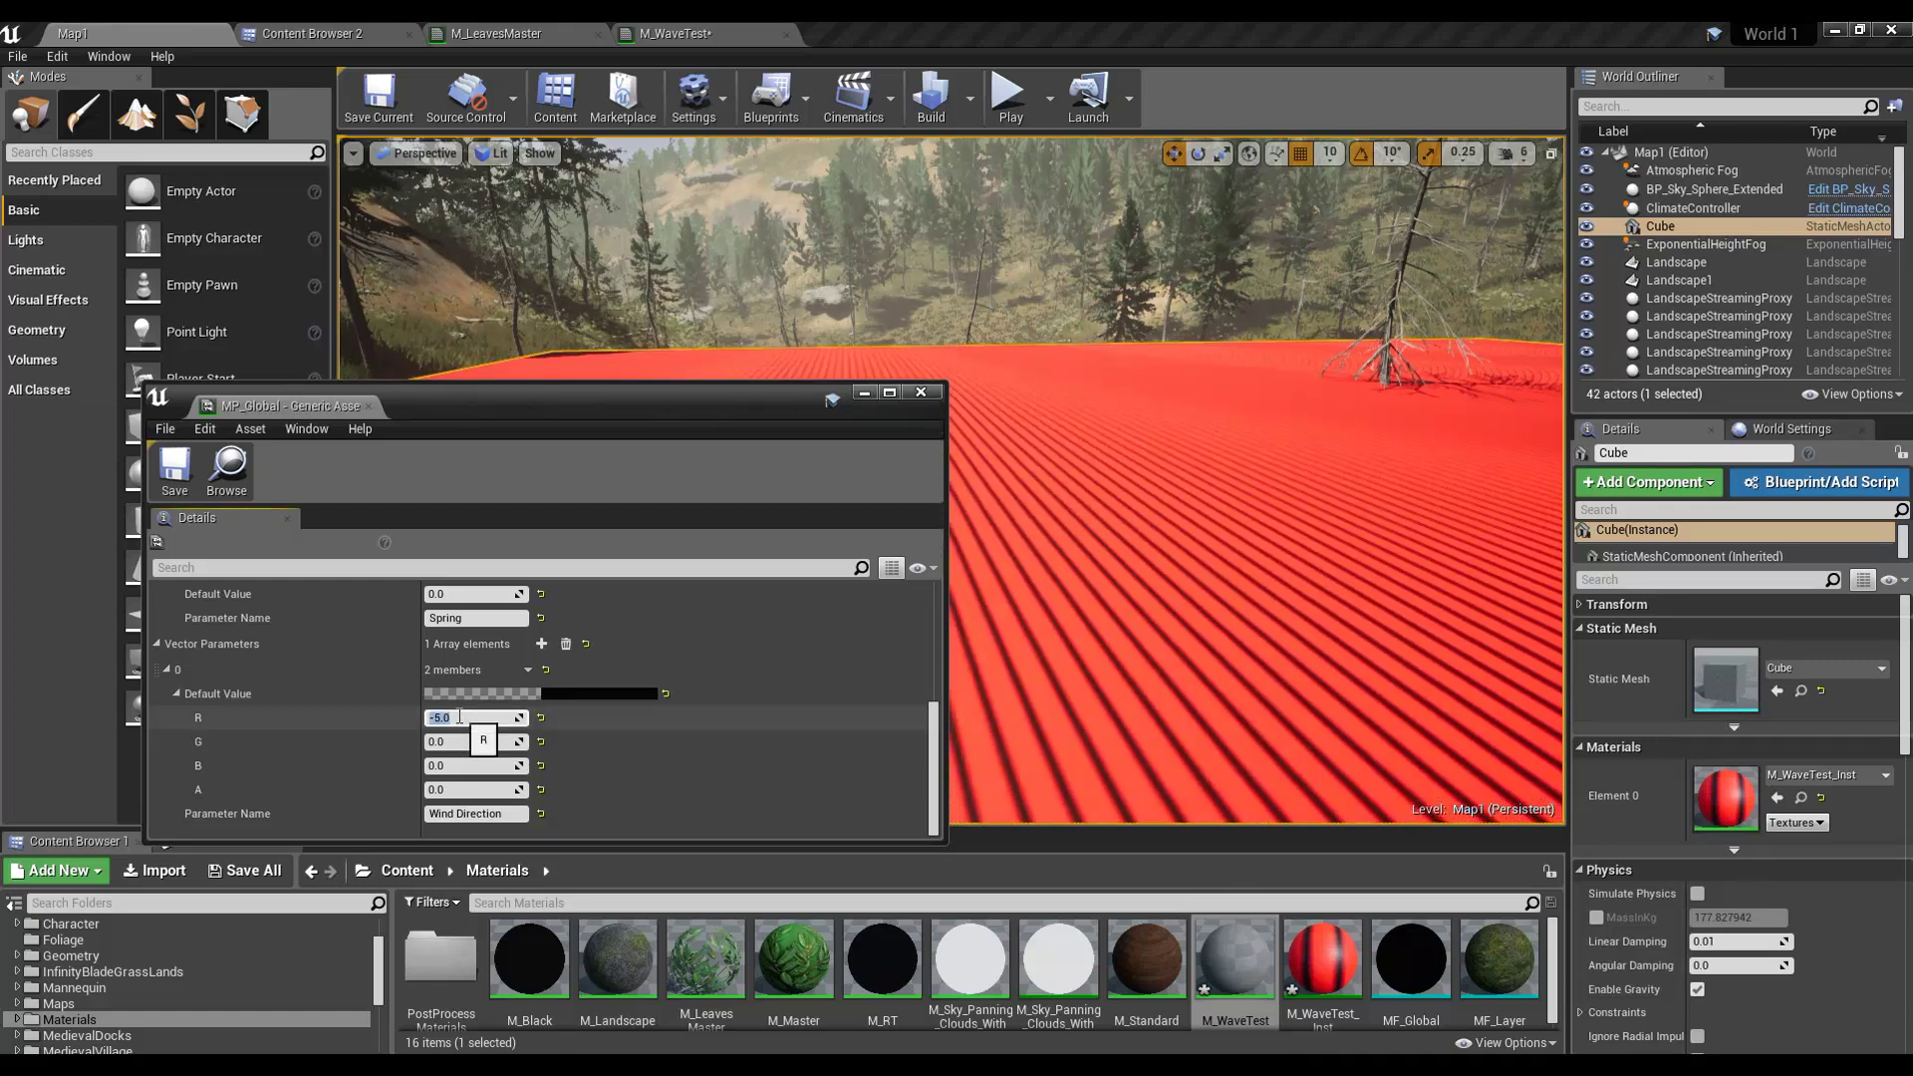
pyautogui.write('0.6')
pyautogui.press('Return')
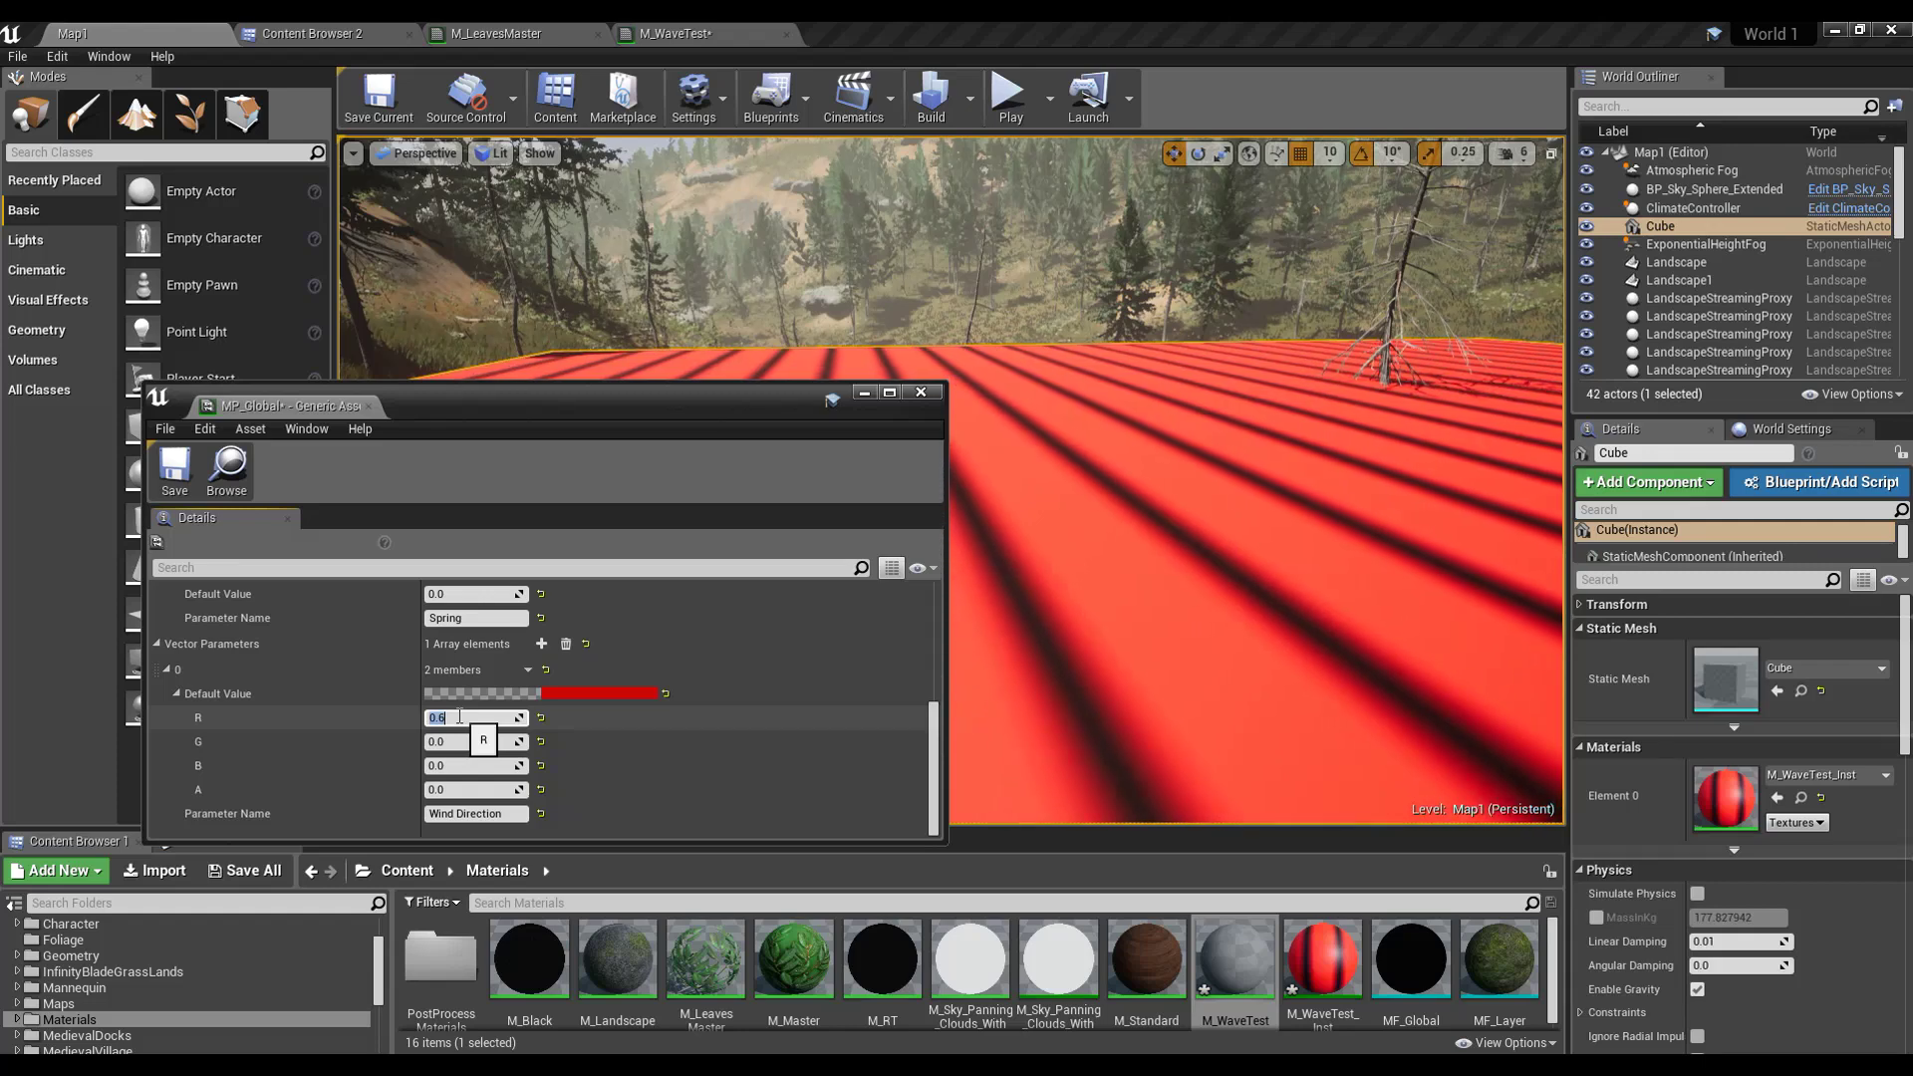
pyautogui.moveTo(1126, 603); pyautogui.dragTo(1066, 573, button='right')
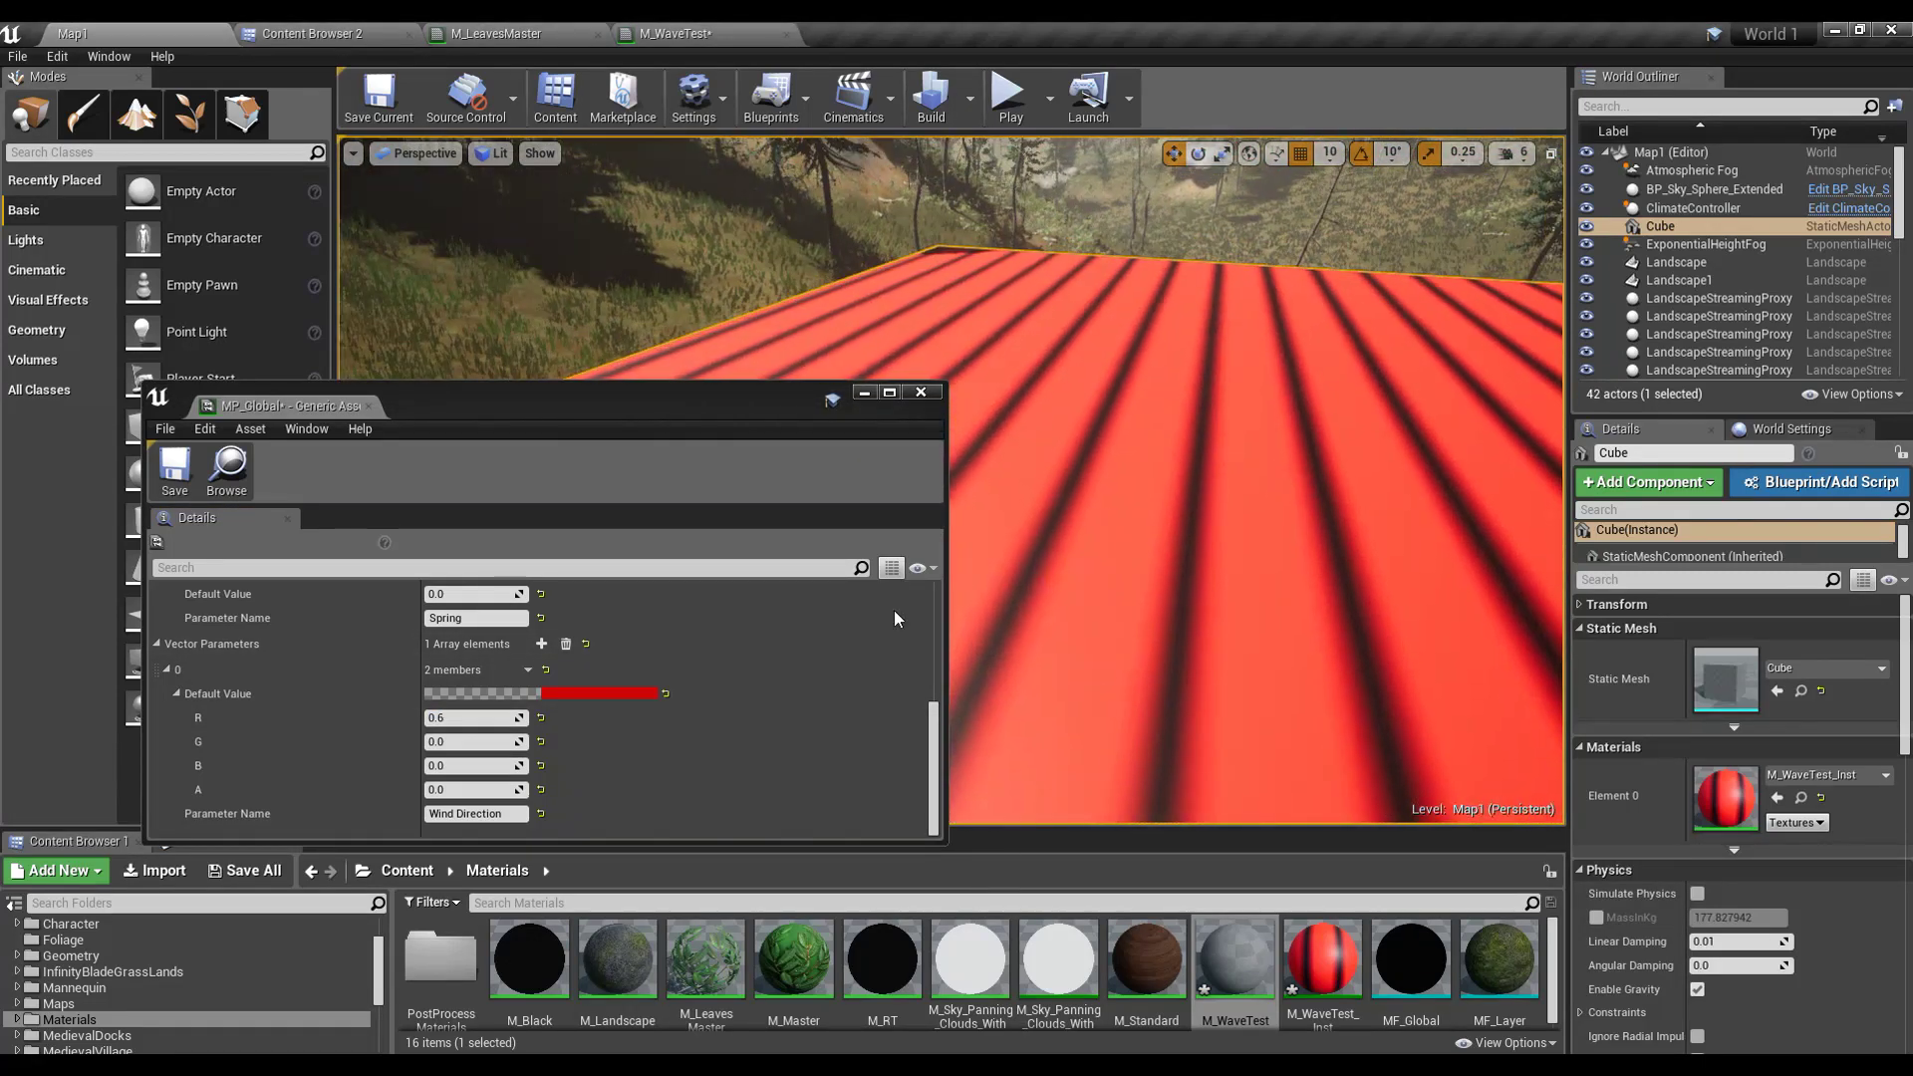
# Step: Set the G value of Wind Direction to 0.6 and look over the rotated stripes on the cube
pyautogui.click(466, 742)
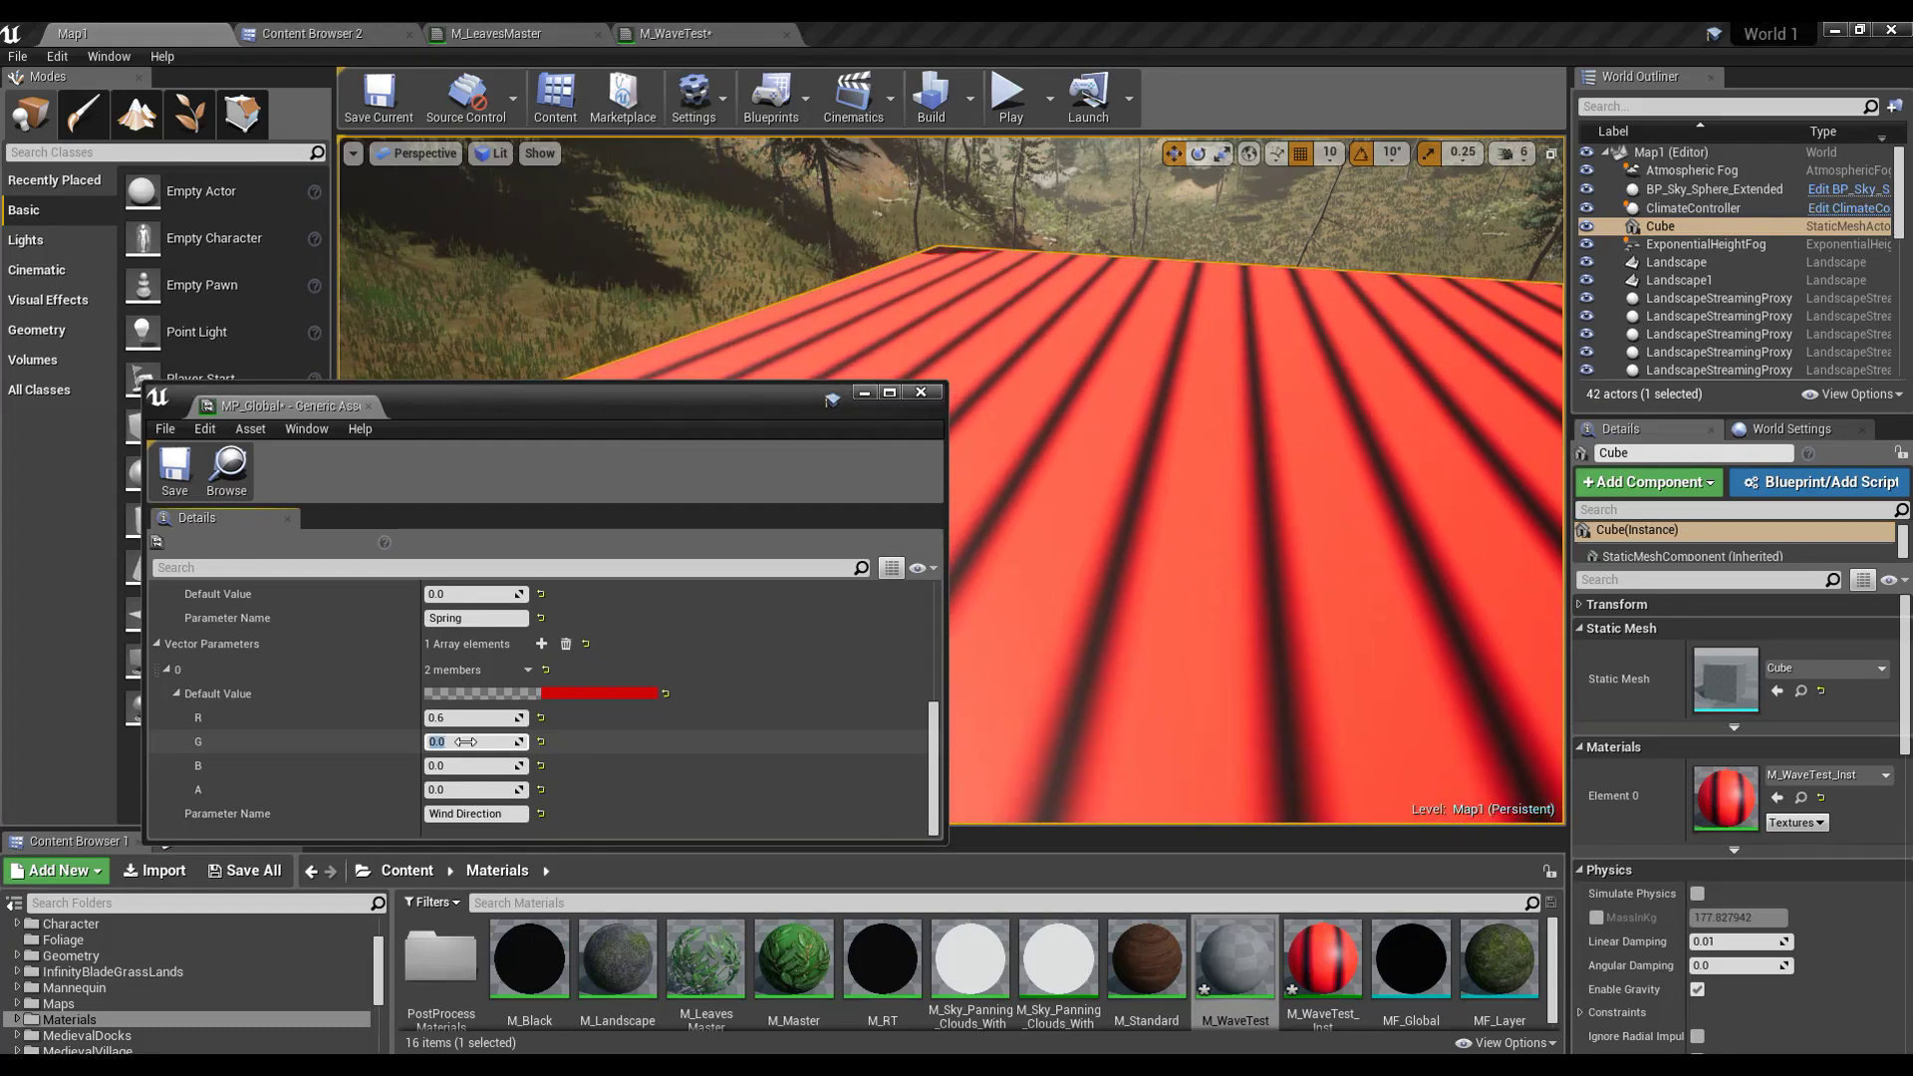
pyautogui.write('0.6')
pyautogui.press('Return')
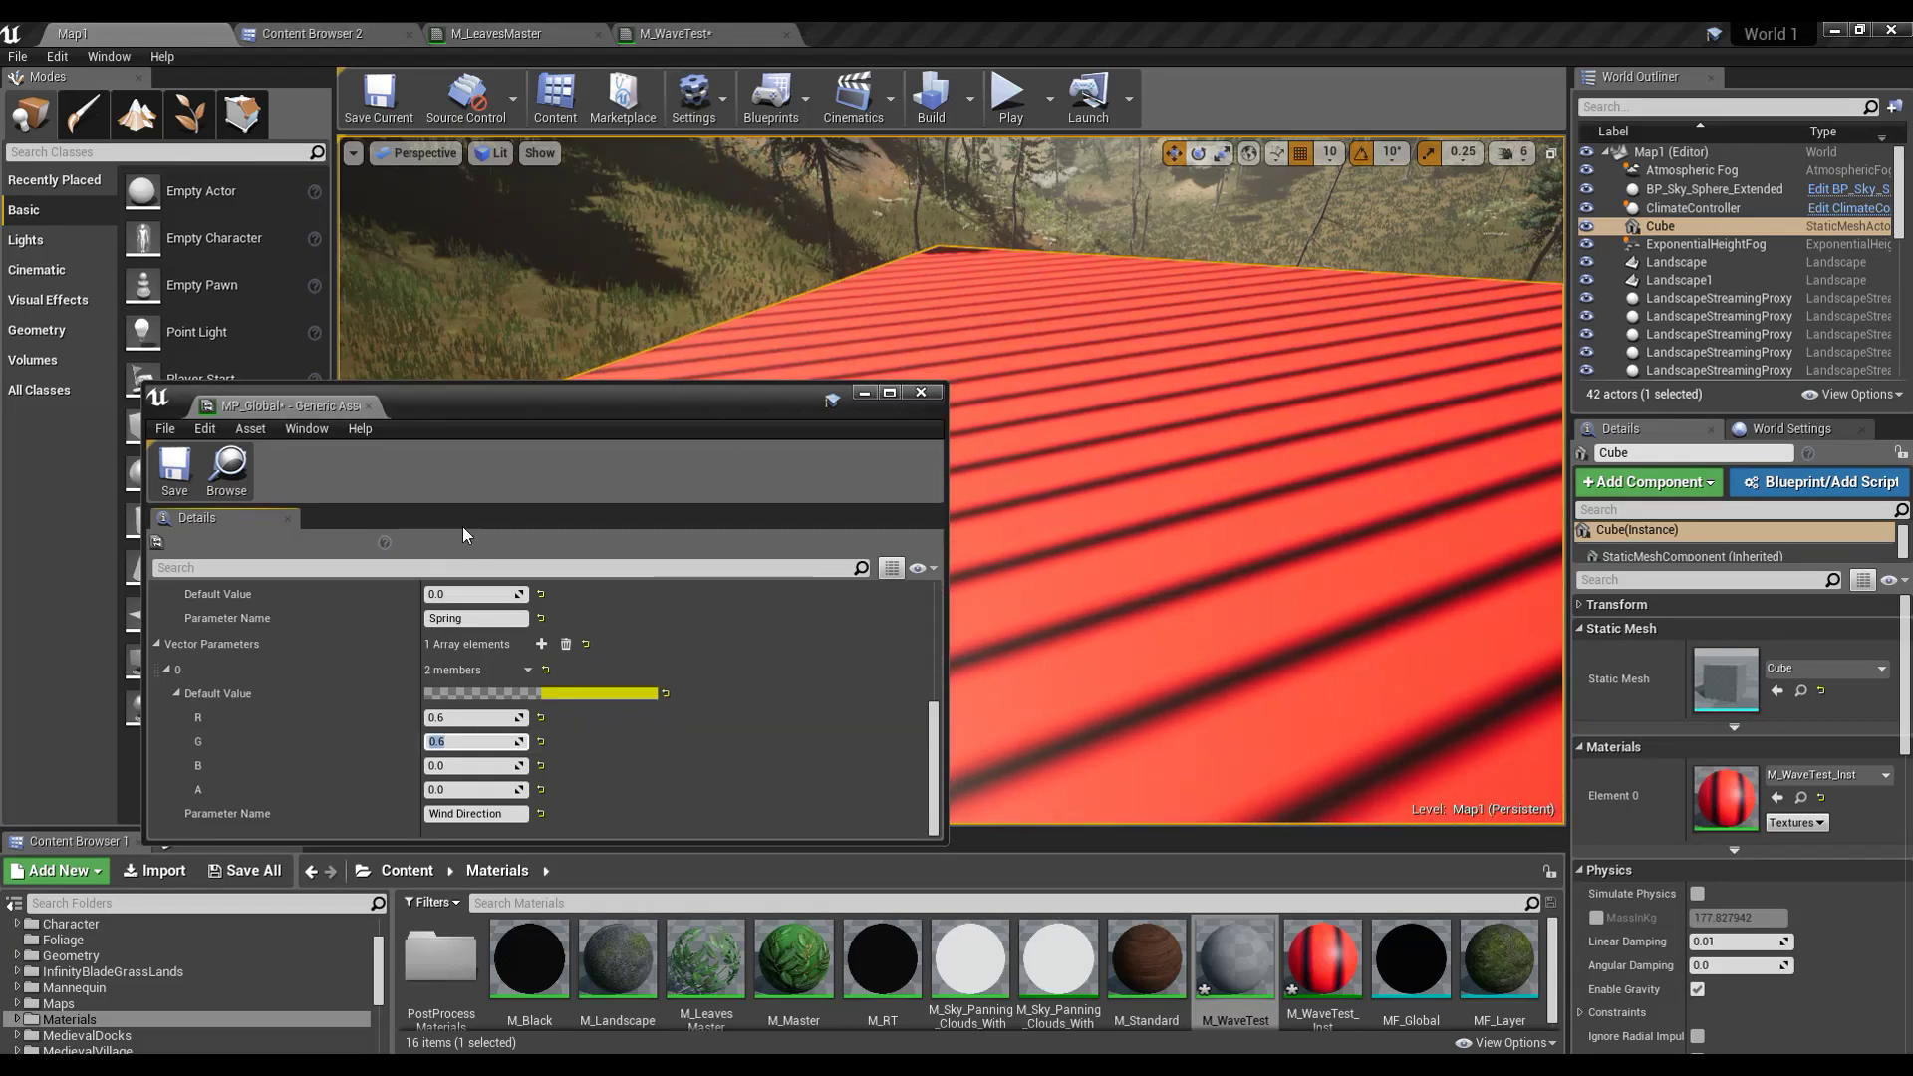
pyautogui.moveTo(1056, 538); pyautogui.dragTo(1126, 488, button='right')
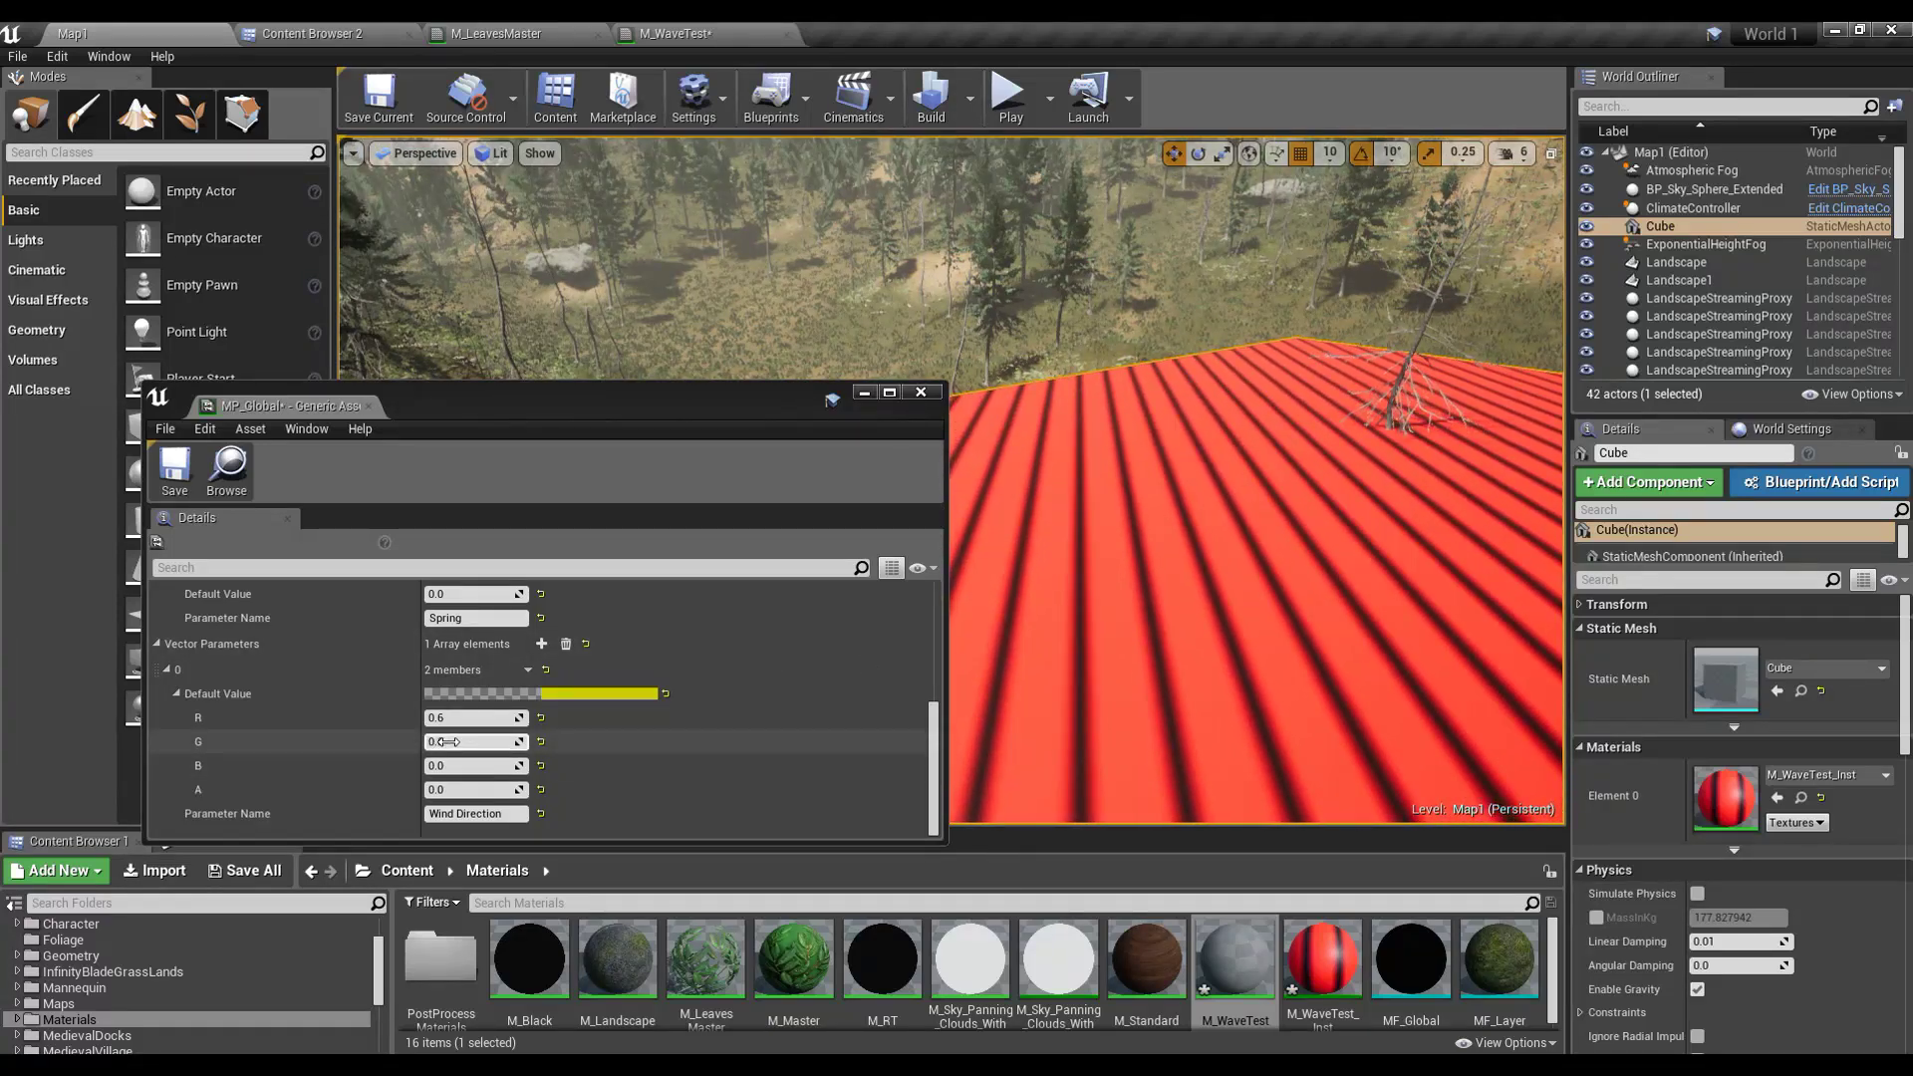
# Step: Vary the Wind Direction channels, ending with R at about 0.36 and G at about 1.63
pyautogui.moveTo(474, 741); pyautogui.dragTo(519, 742)
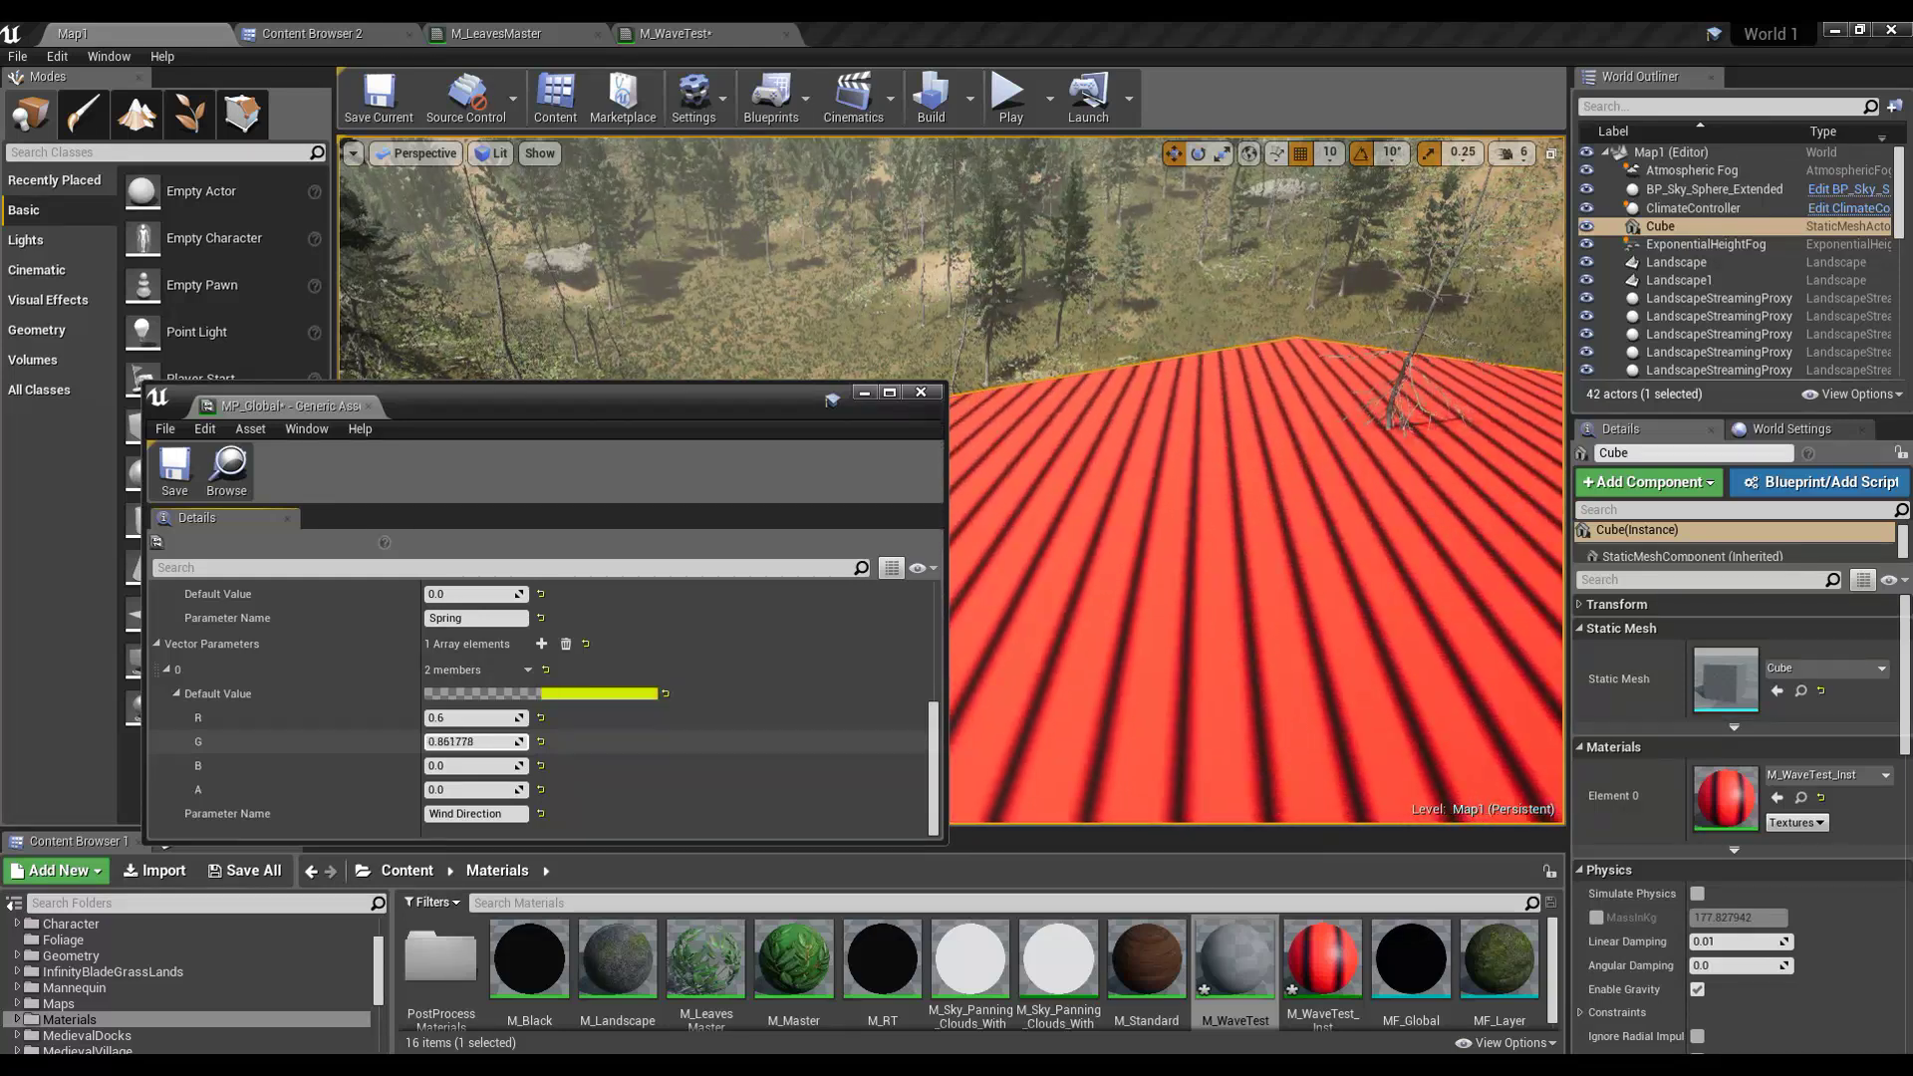
pyautogui.moveTo(473, 741); pyautogui.dragTo(444, 742)
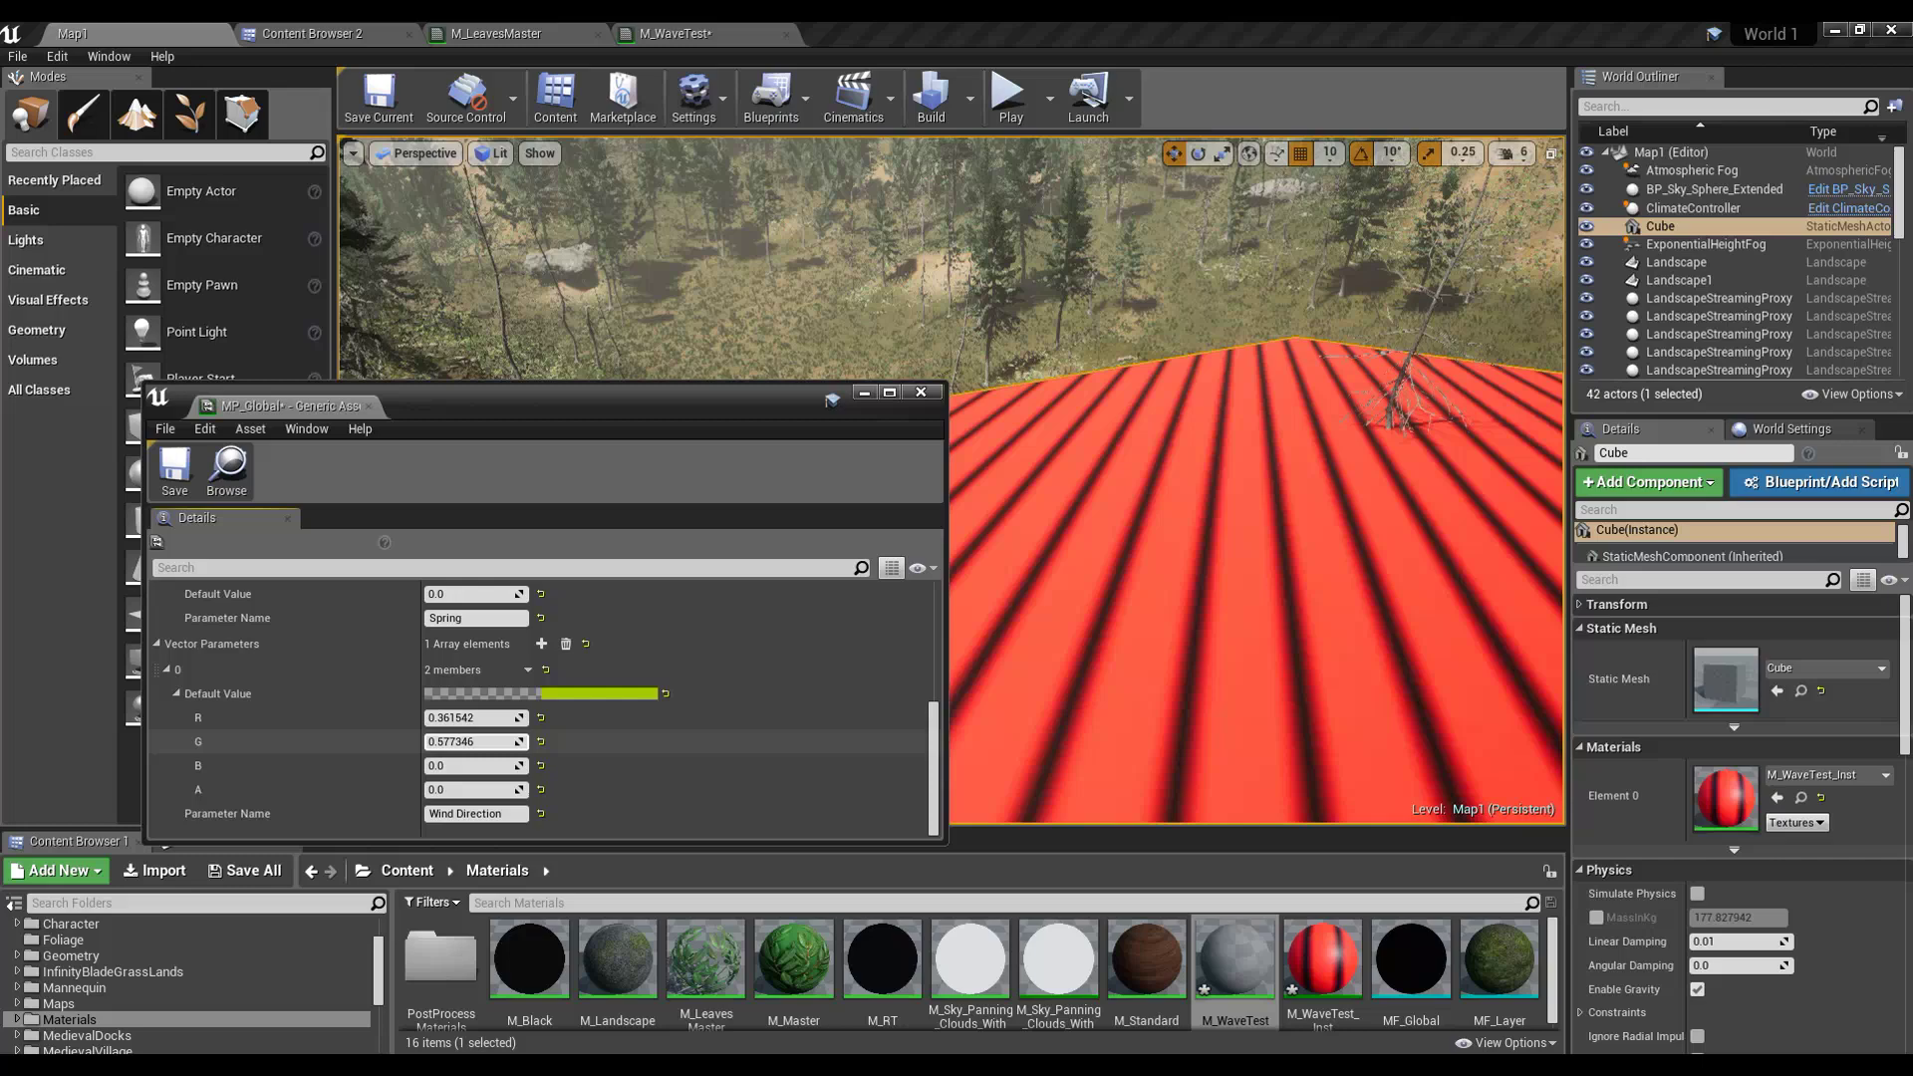
pyautogui.moveTo(473, 741); pyautogui.dragTo(504, 741)
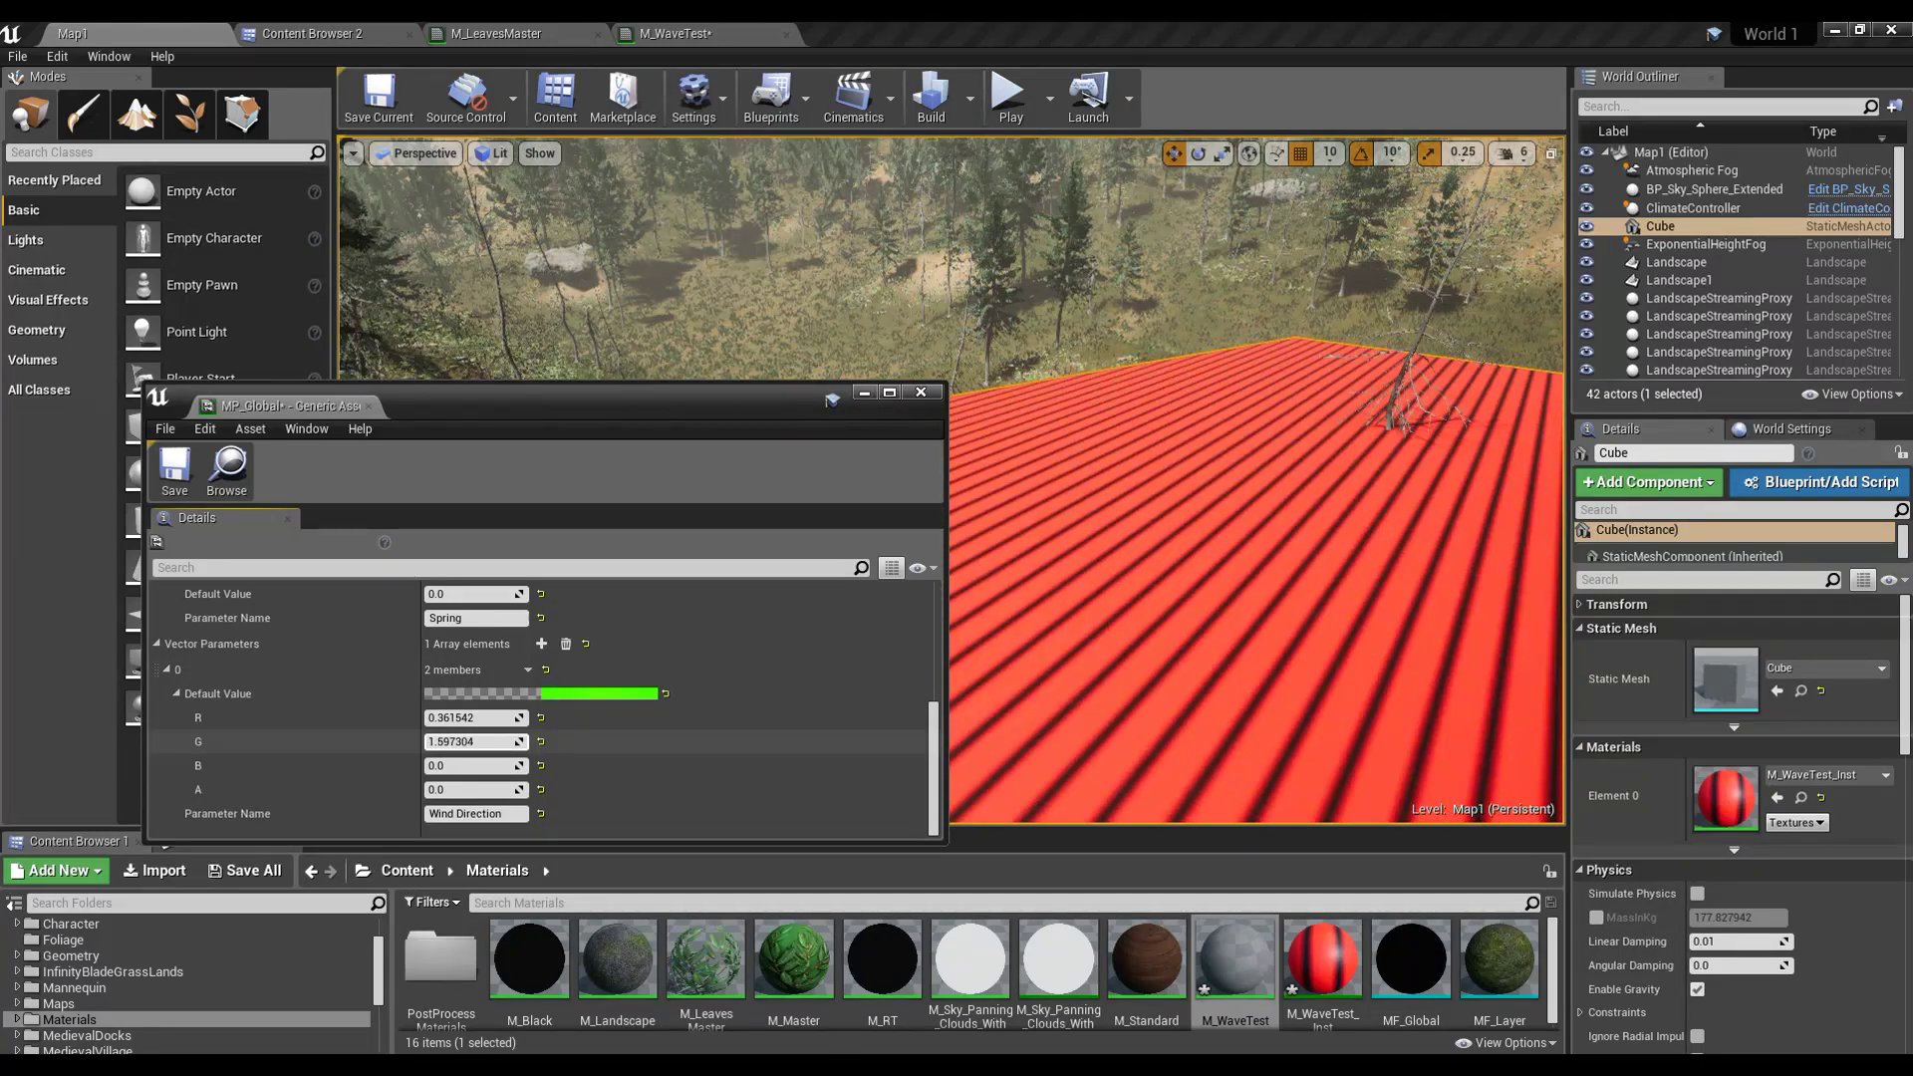
pyautogui.moveTo(1418, 542); pyautogui.dragTo(1543, 573, button='right')
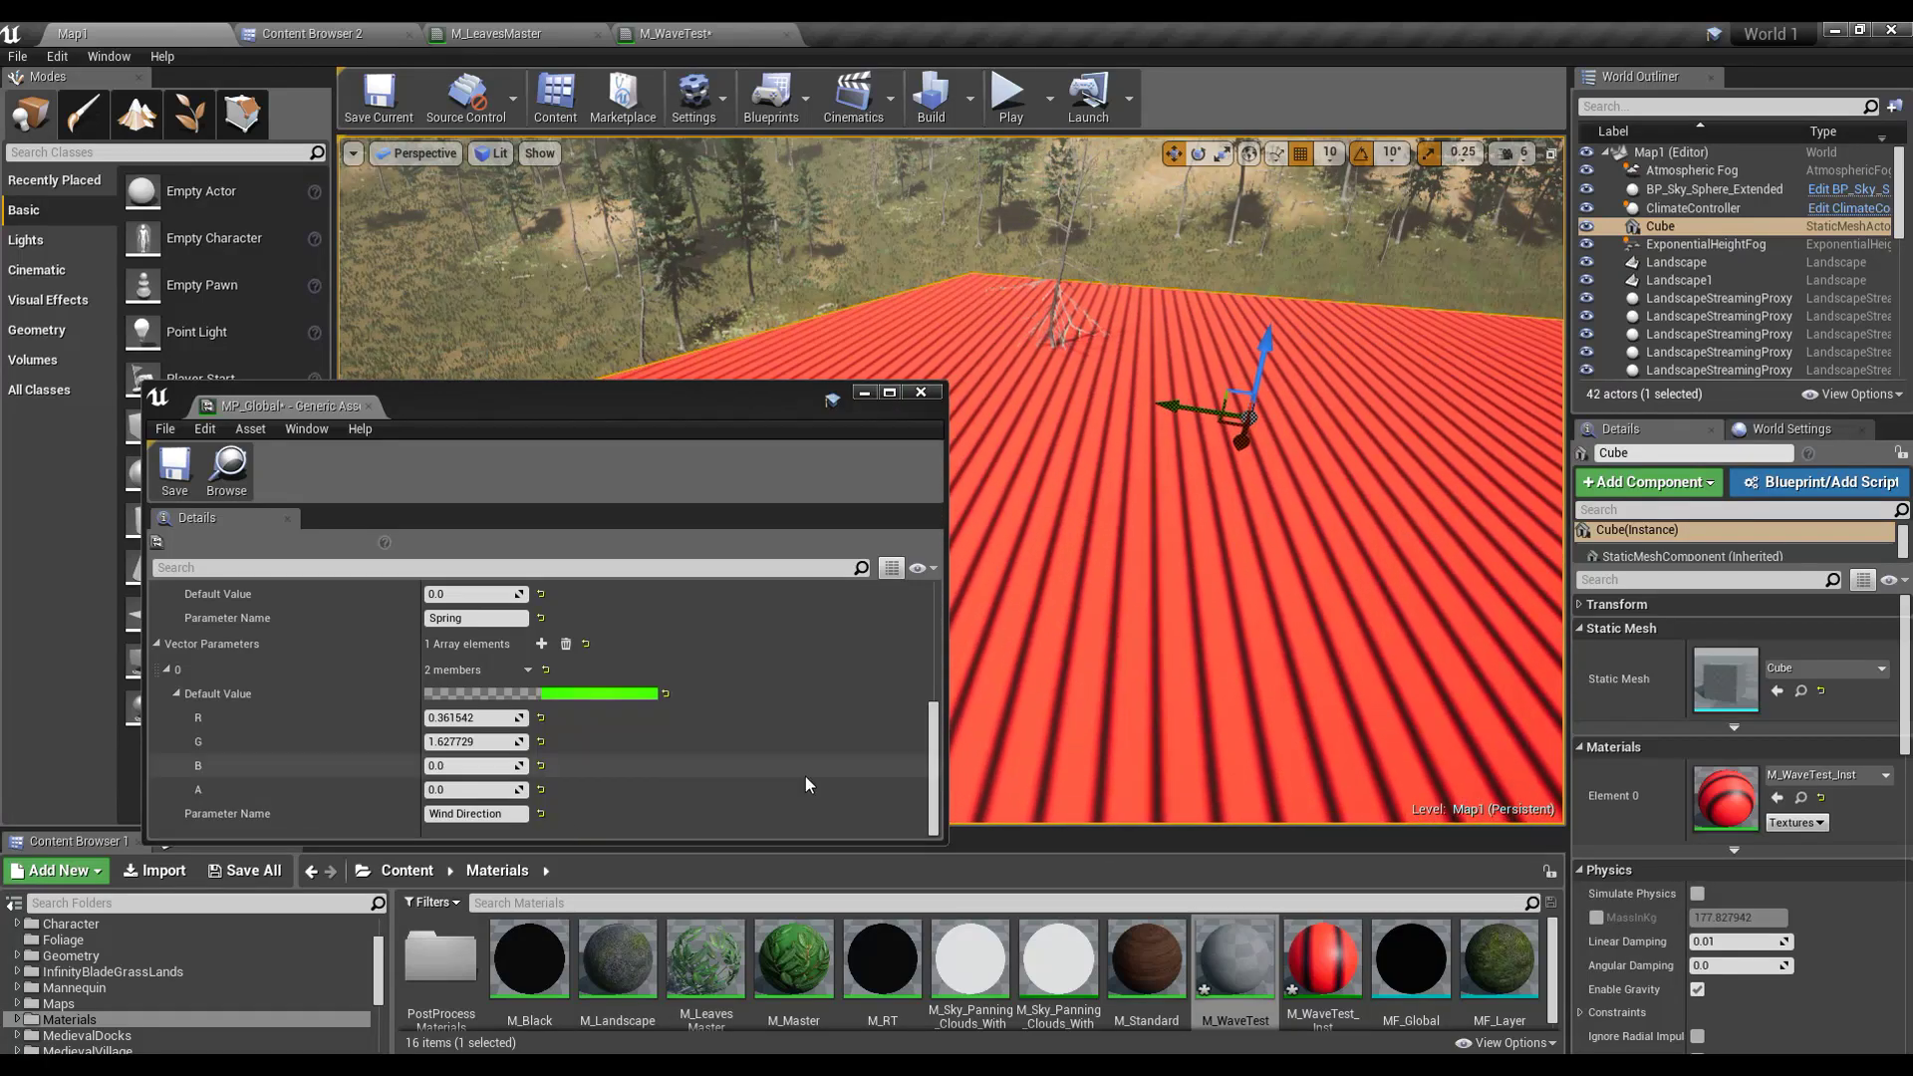
# Step: Lower the G value of Wind Direction to about -0.2 and dock MP_Global back into the main window
pyautogui.click(496, 741)
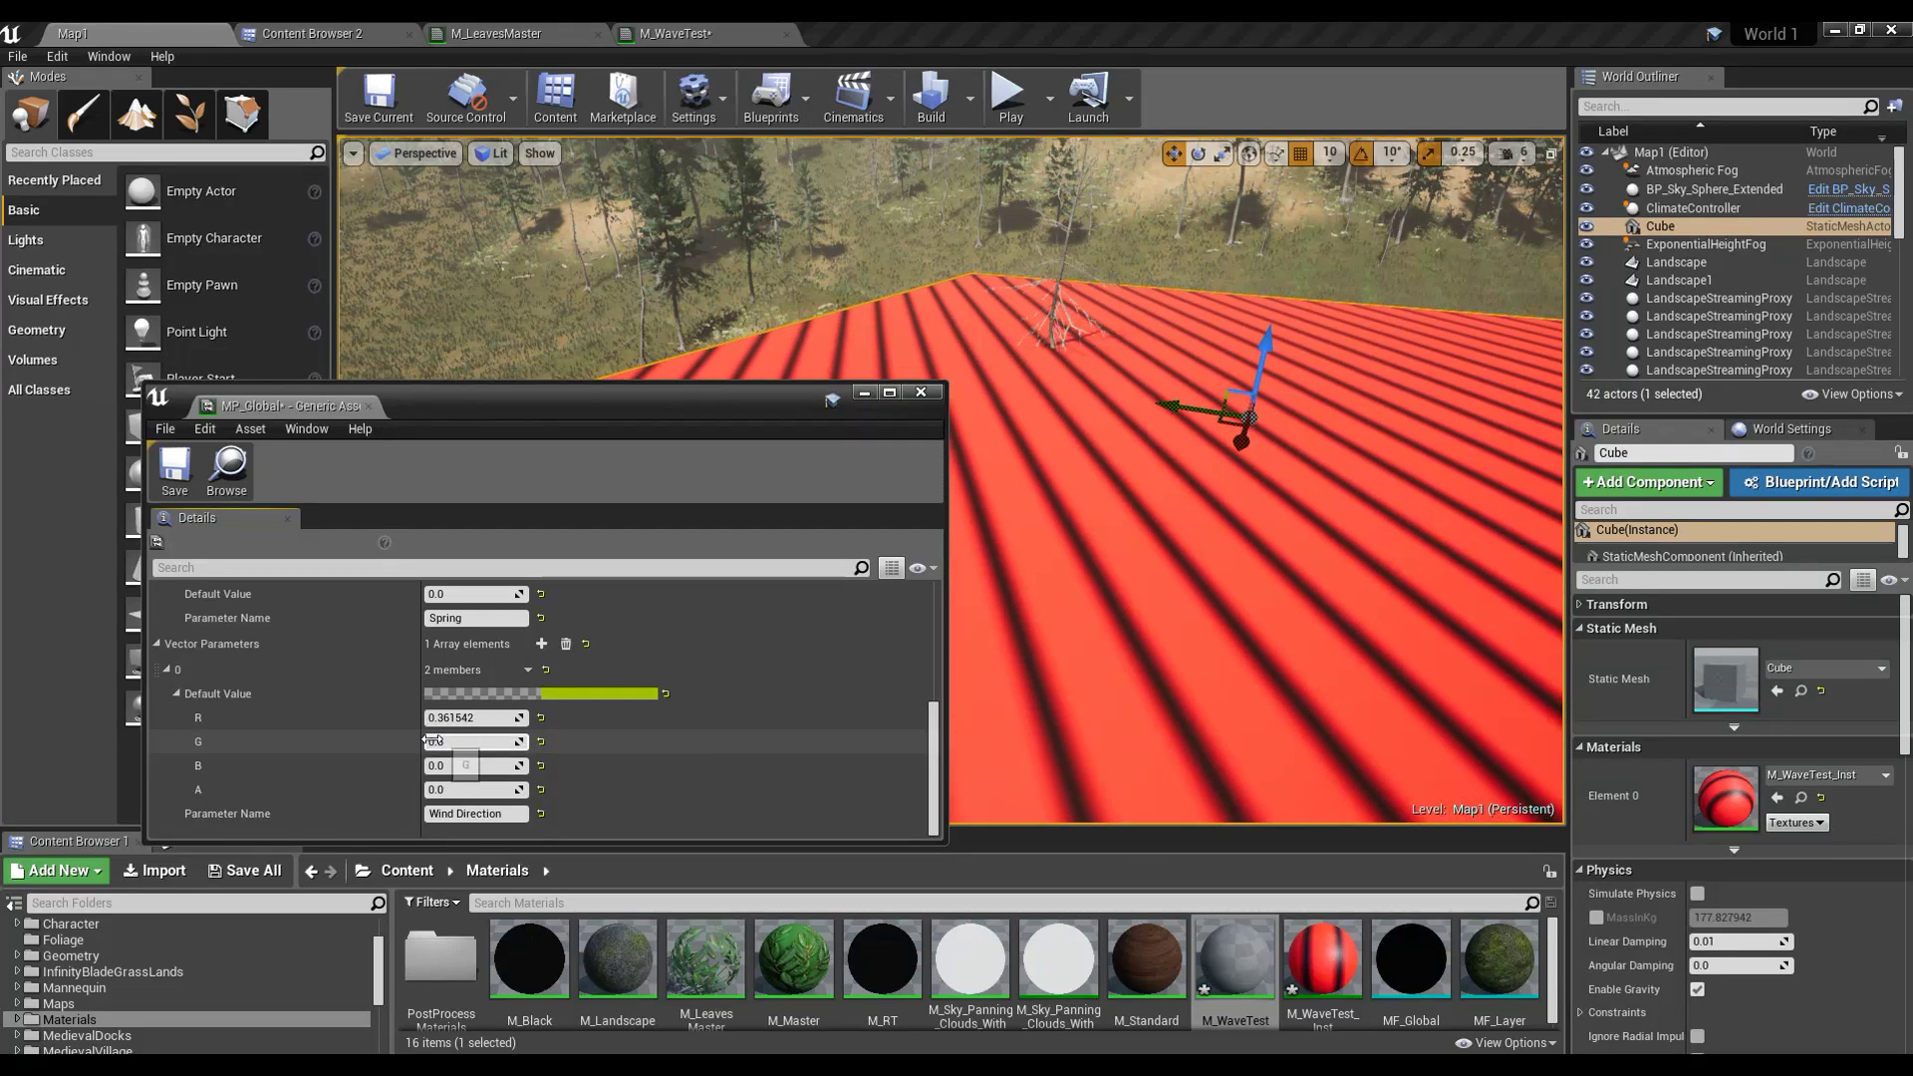
pyautogui.moveTo(488, 742); pyautogui.dragTo(448, 741)
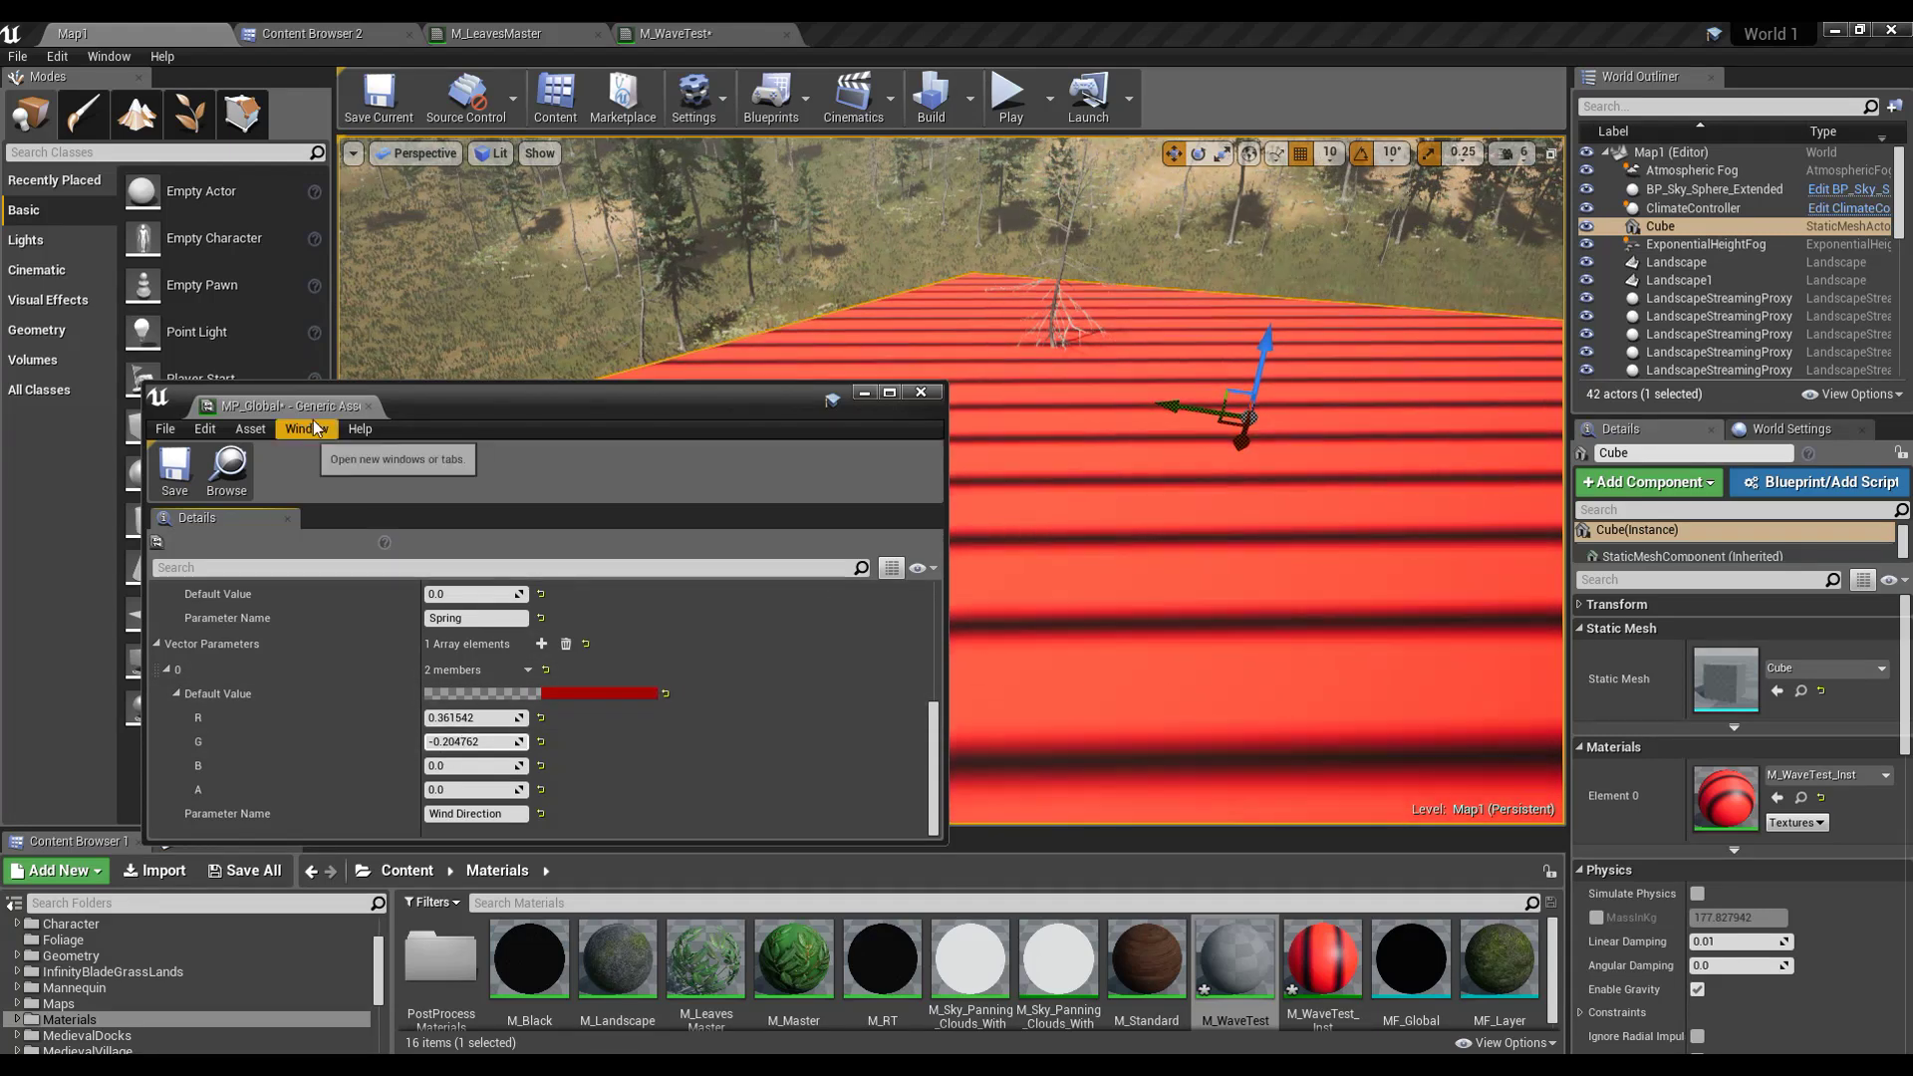
pyautogui.moveTo(296, 409); pyautogui.dragTo(979, 26)
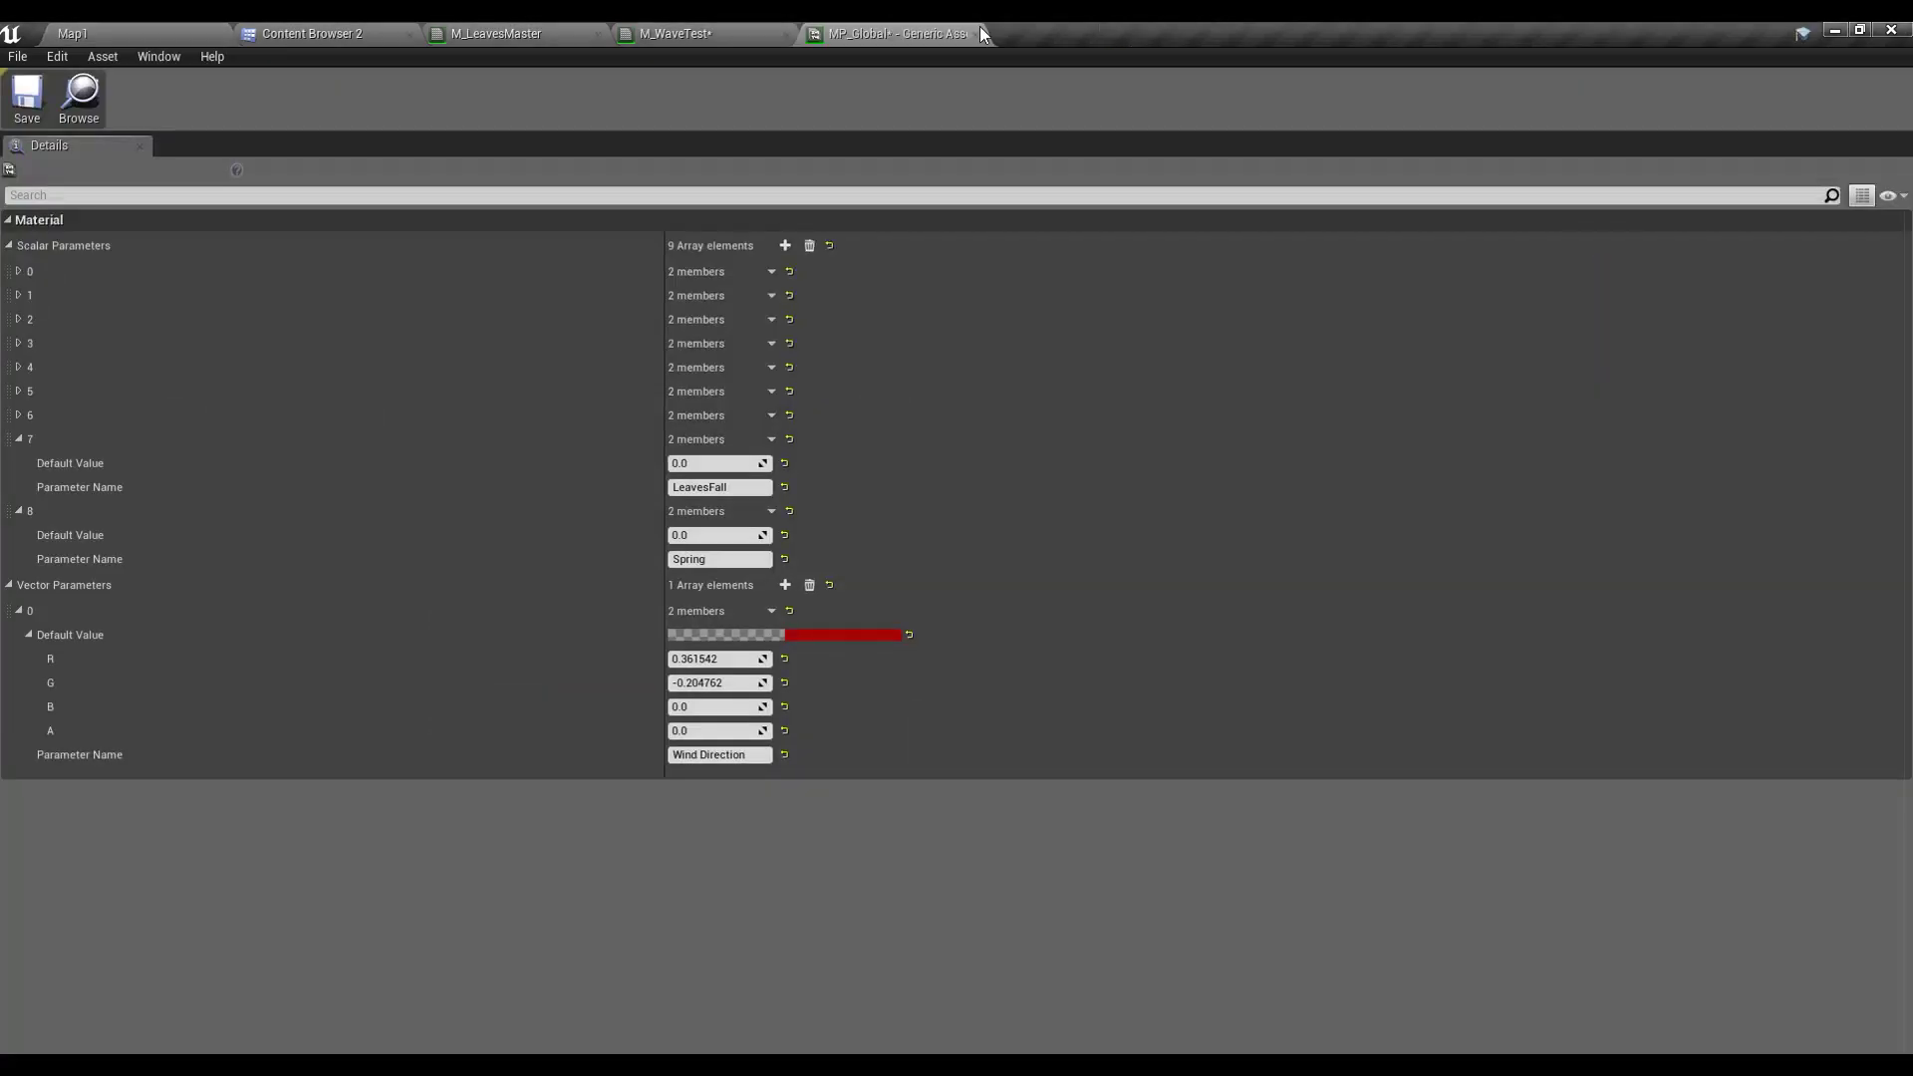
# Step: Copy the M_WaveTest nodes from Absolute World Position and Wind Direction through the final Add, and paste them into M_LeavesMaster below its wave nodes
pyautogui.click(693, 30)
pyautogui.moveTo(651, 600); pyautogui.dragTo(931, 564, button='right')
pyautogui.moveTo(467, 231); pyautogui.dragTo(1156, 815)
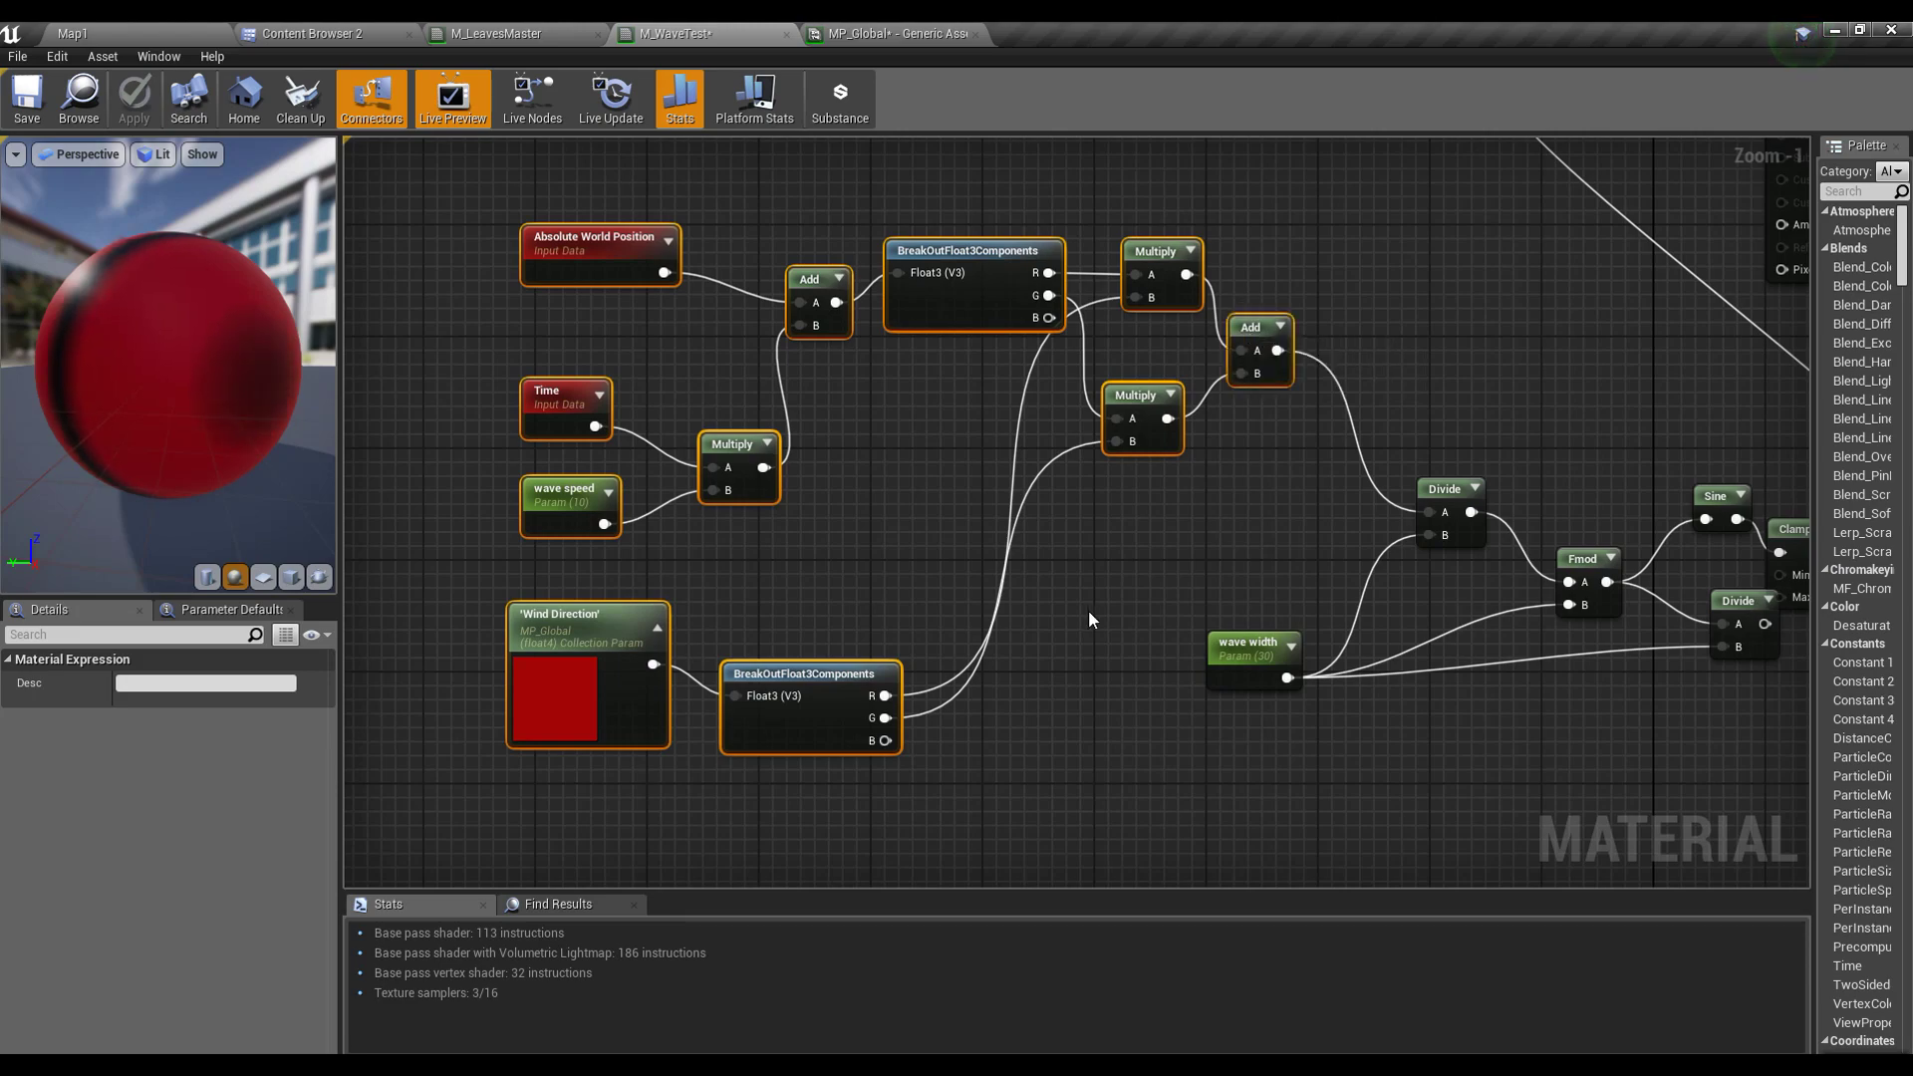
pyautogui.click(482, 30)
pyautogui.moveTo(665, 565); pyautogui.dragTo(649, 611, button='right')
pyautogui.hotkey('ctrl', 'v')
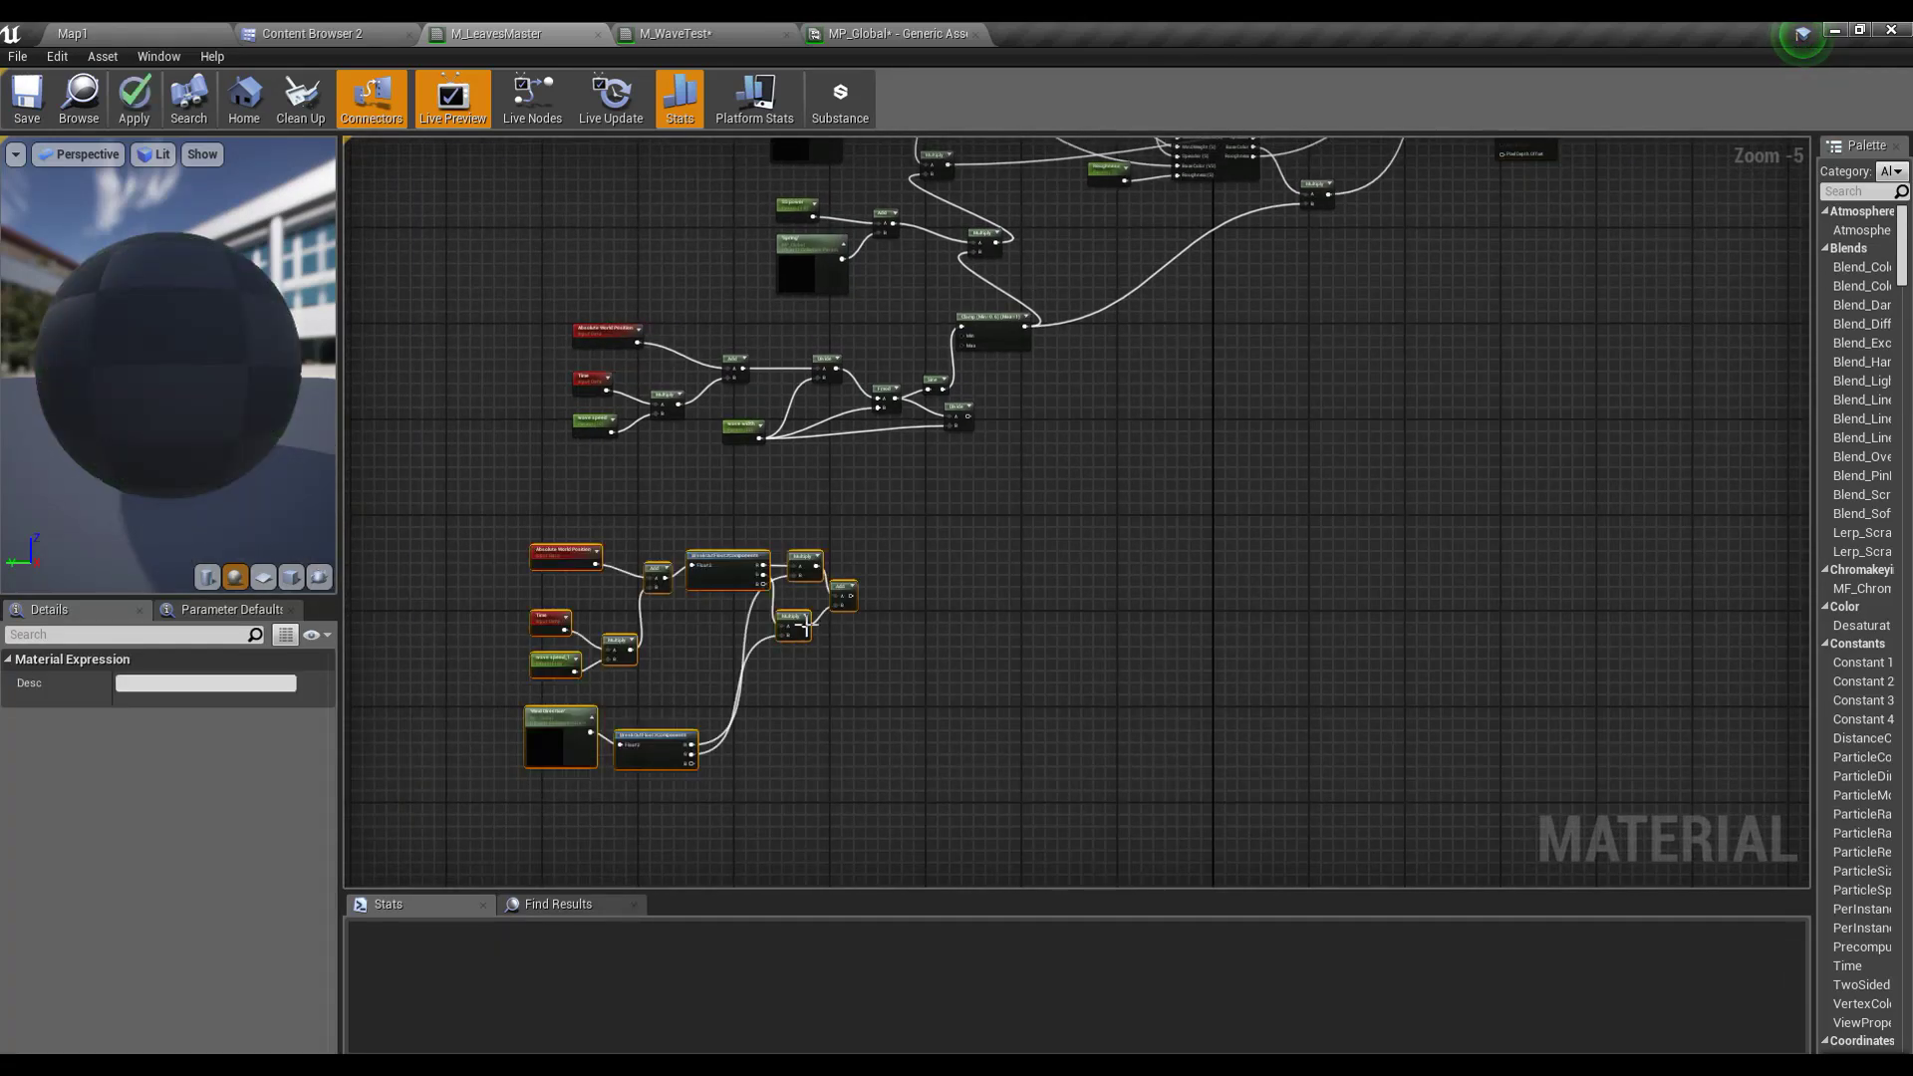
# Step: Connect the pasted final Add output to input A of the existing Divide node before Fmod
pyautogui.scroll(2, 793, 538)
pyautogui.moveTo(947, 510); pyautogui.dragTo(952, 615, button='right')
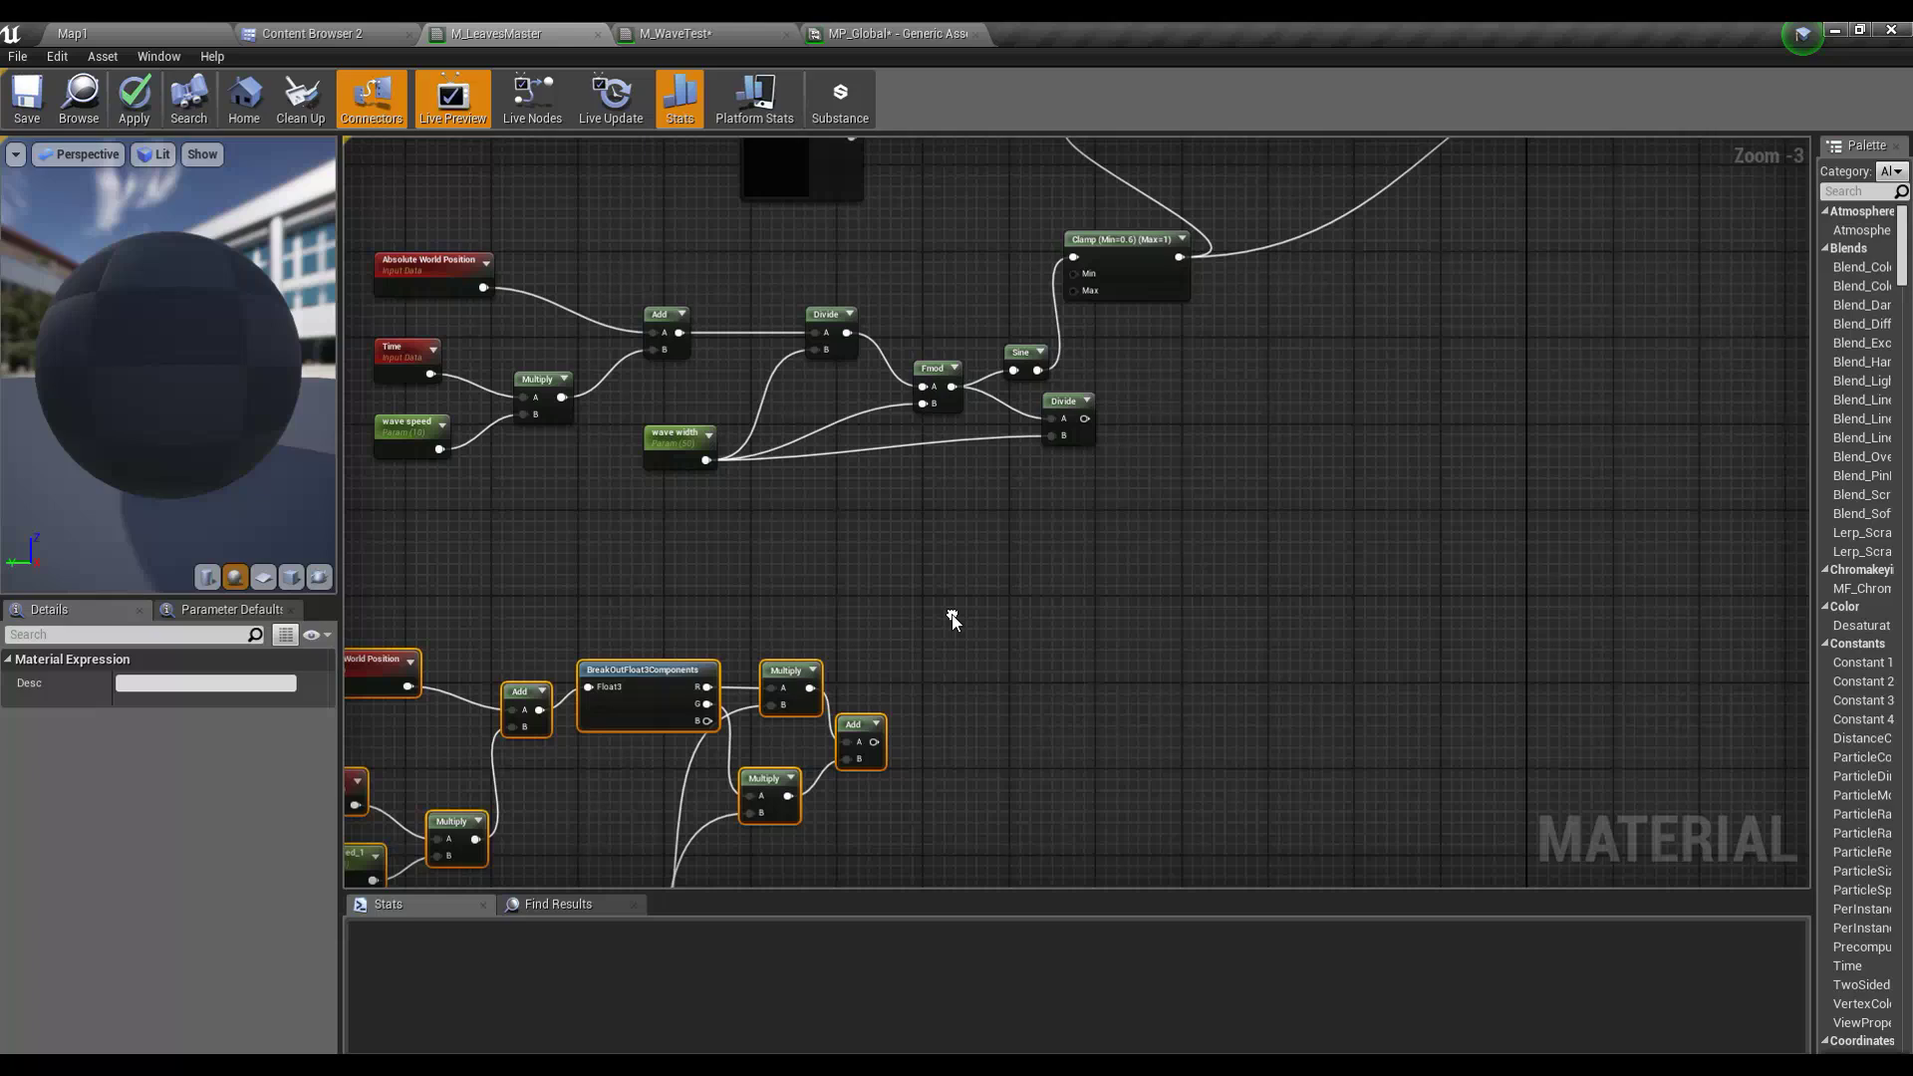
pyautogui.moveTo(874, 742); pyautogui.dragTo(813, 333)
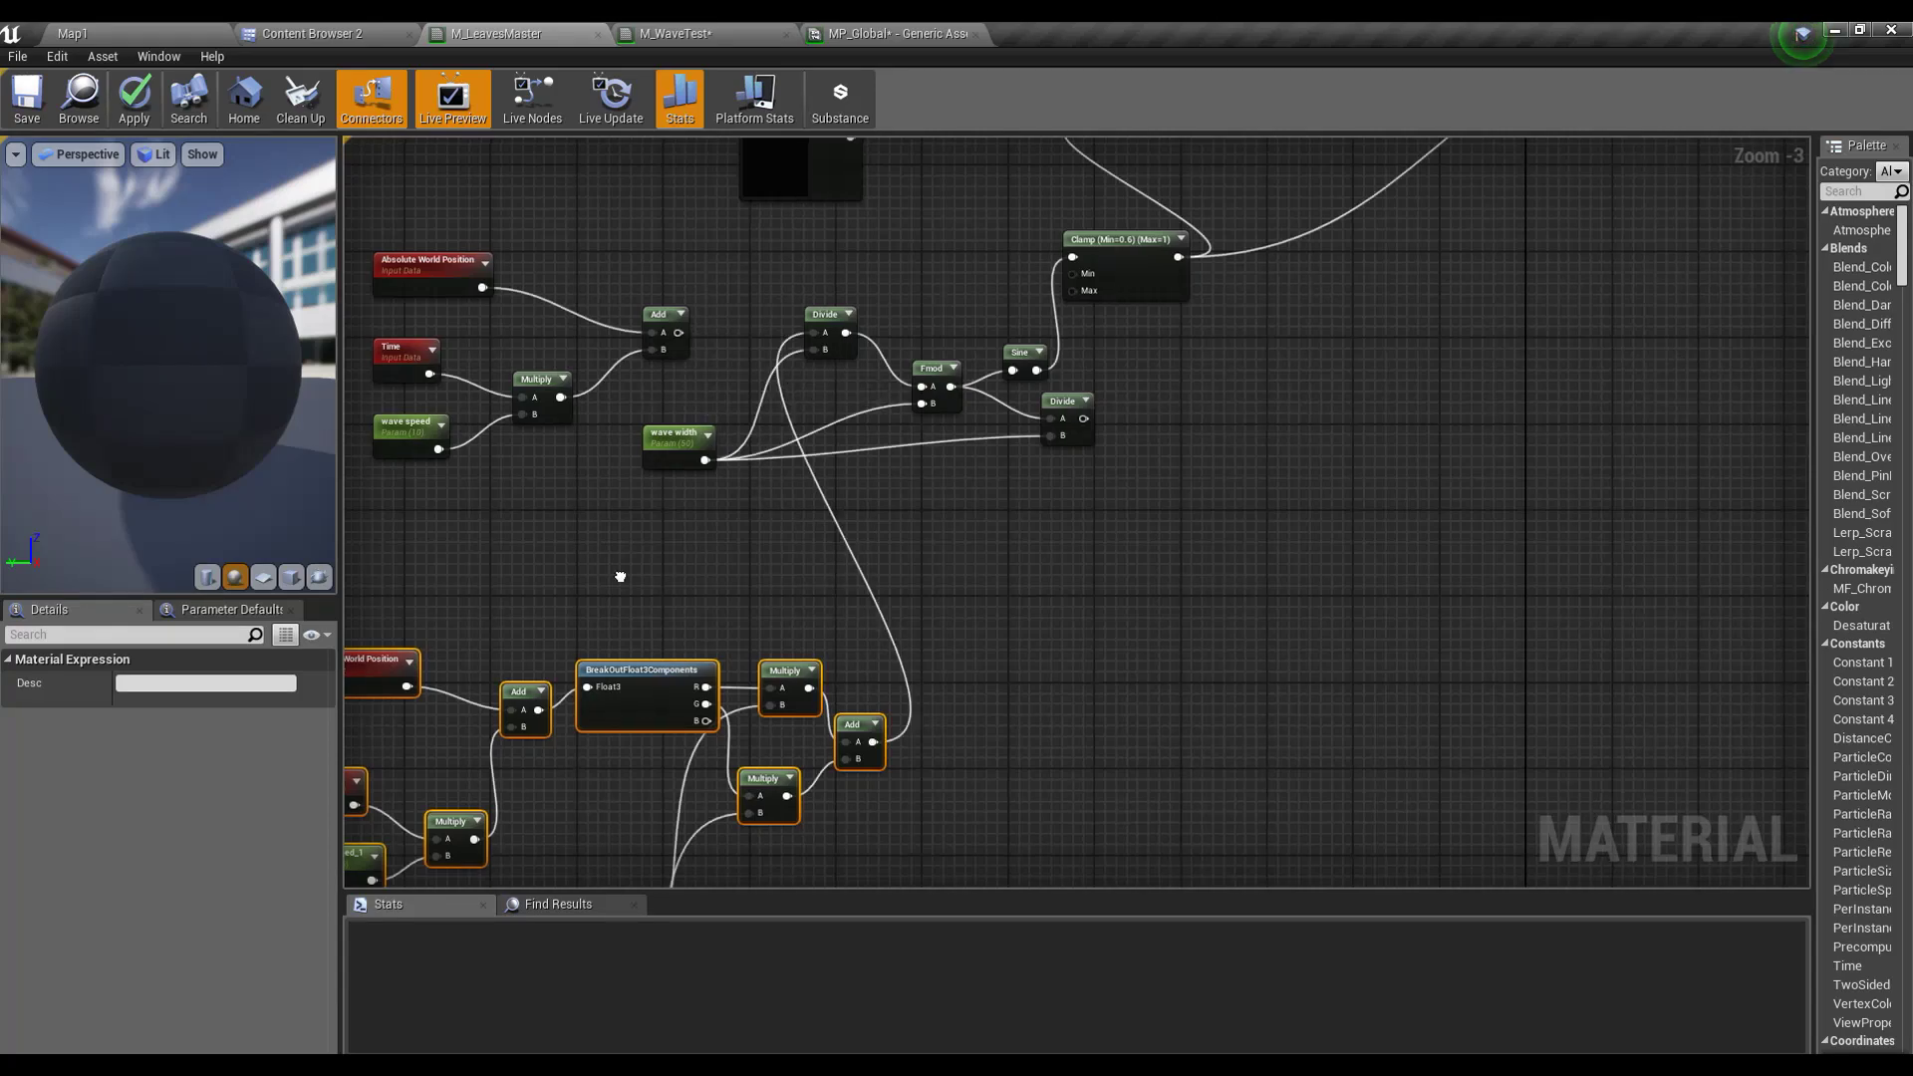
# Step: Delete the old Absolute World Position, Time, Multiply and Add nodes and the pasted wave speed_1, keeping the original wave speed parameter
pyautogui.moveTo(620, 576); pyautogui.dragTo(906, 536, button='right')
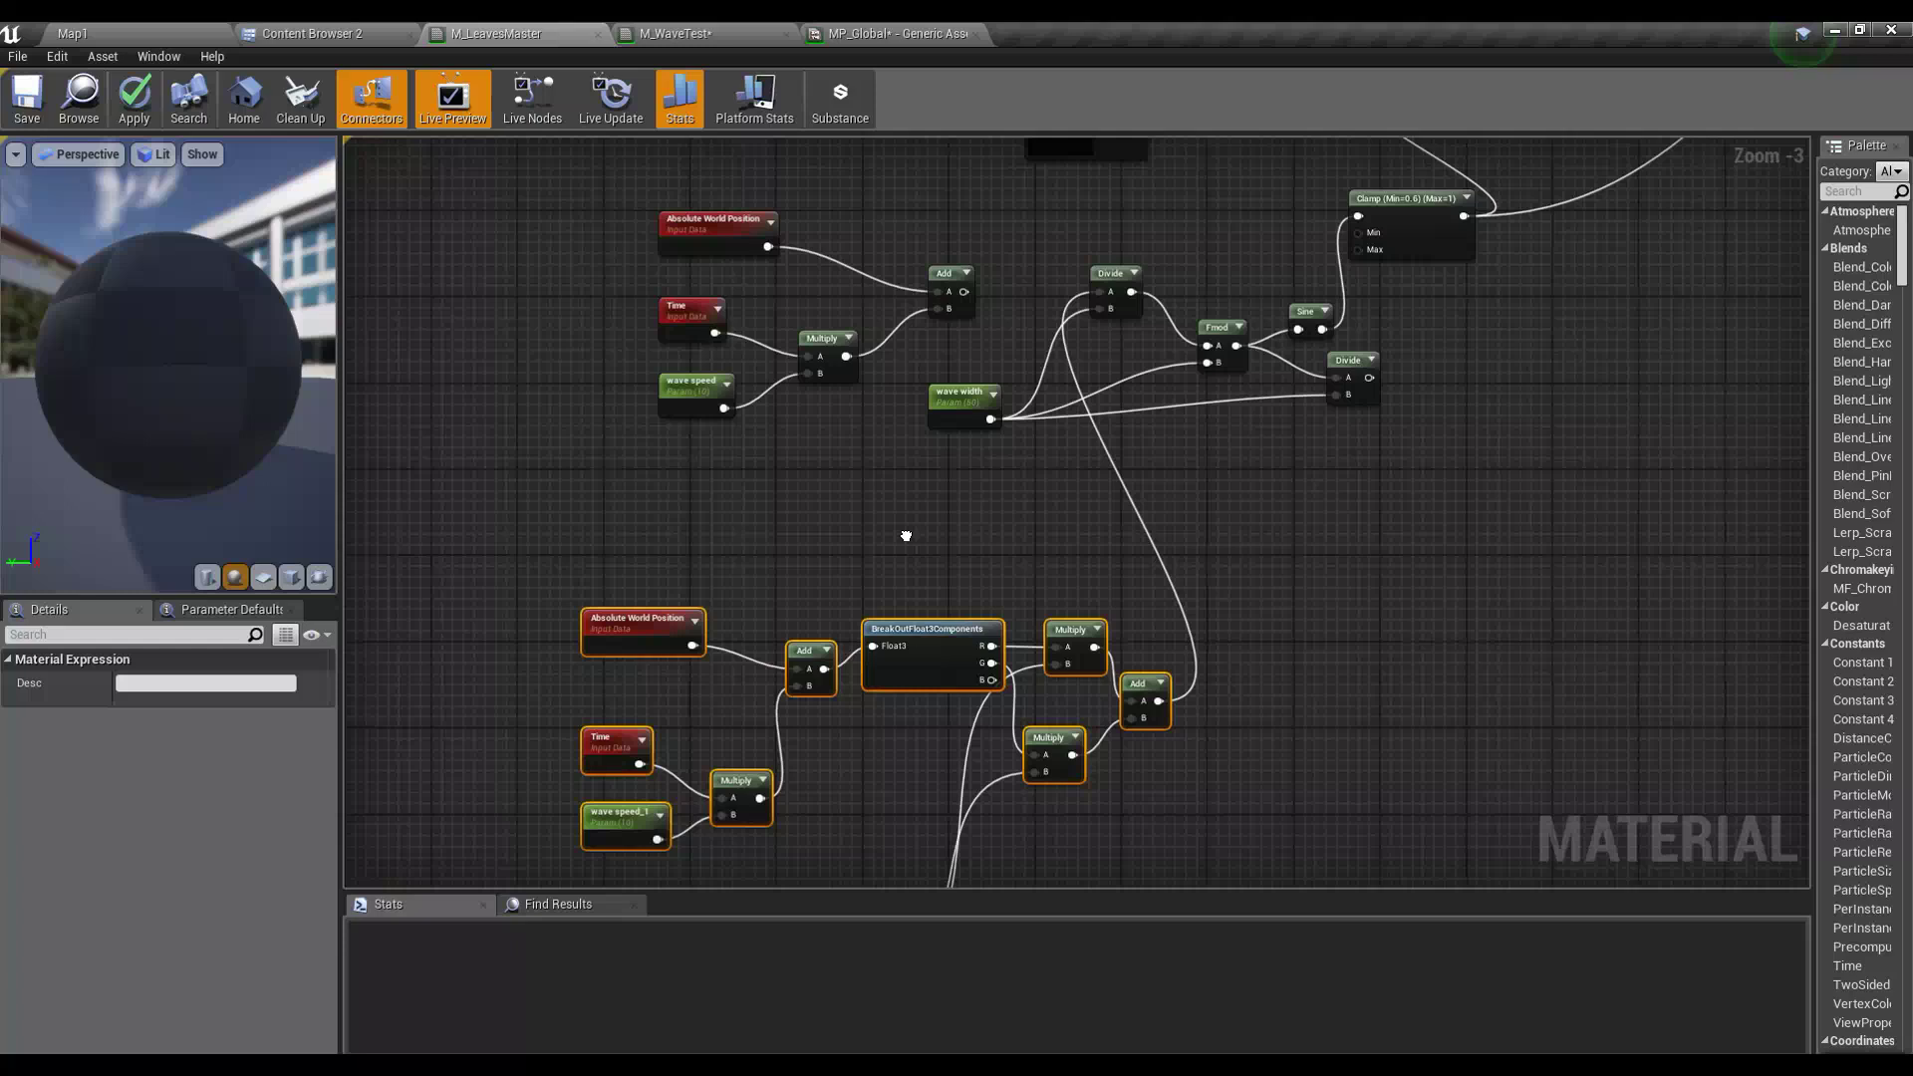
pyautogui.moveTo(906, 537); pyautogui.dragTo(894, 602, button='right')
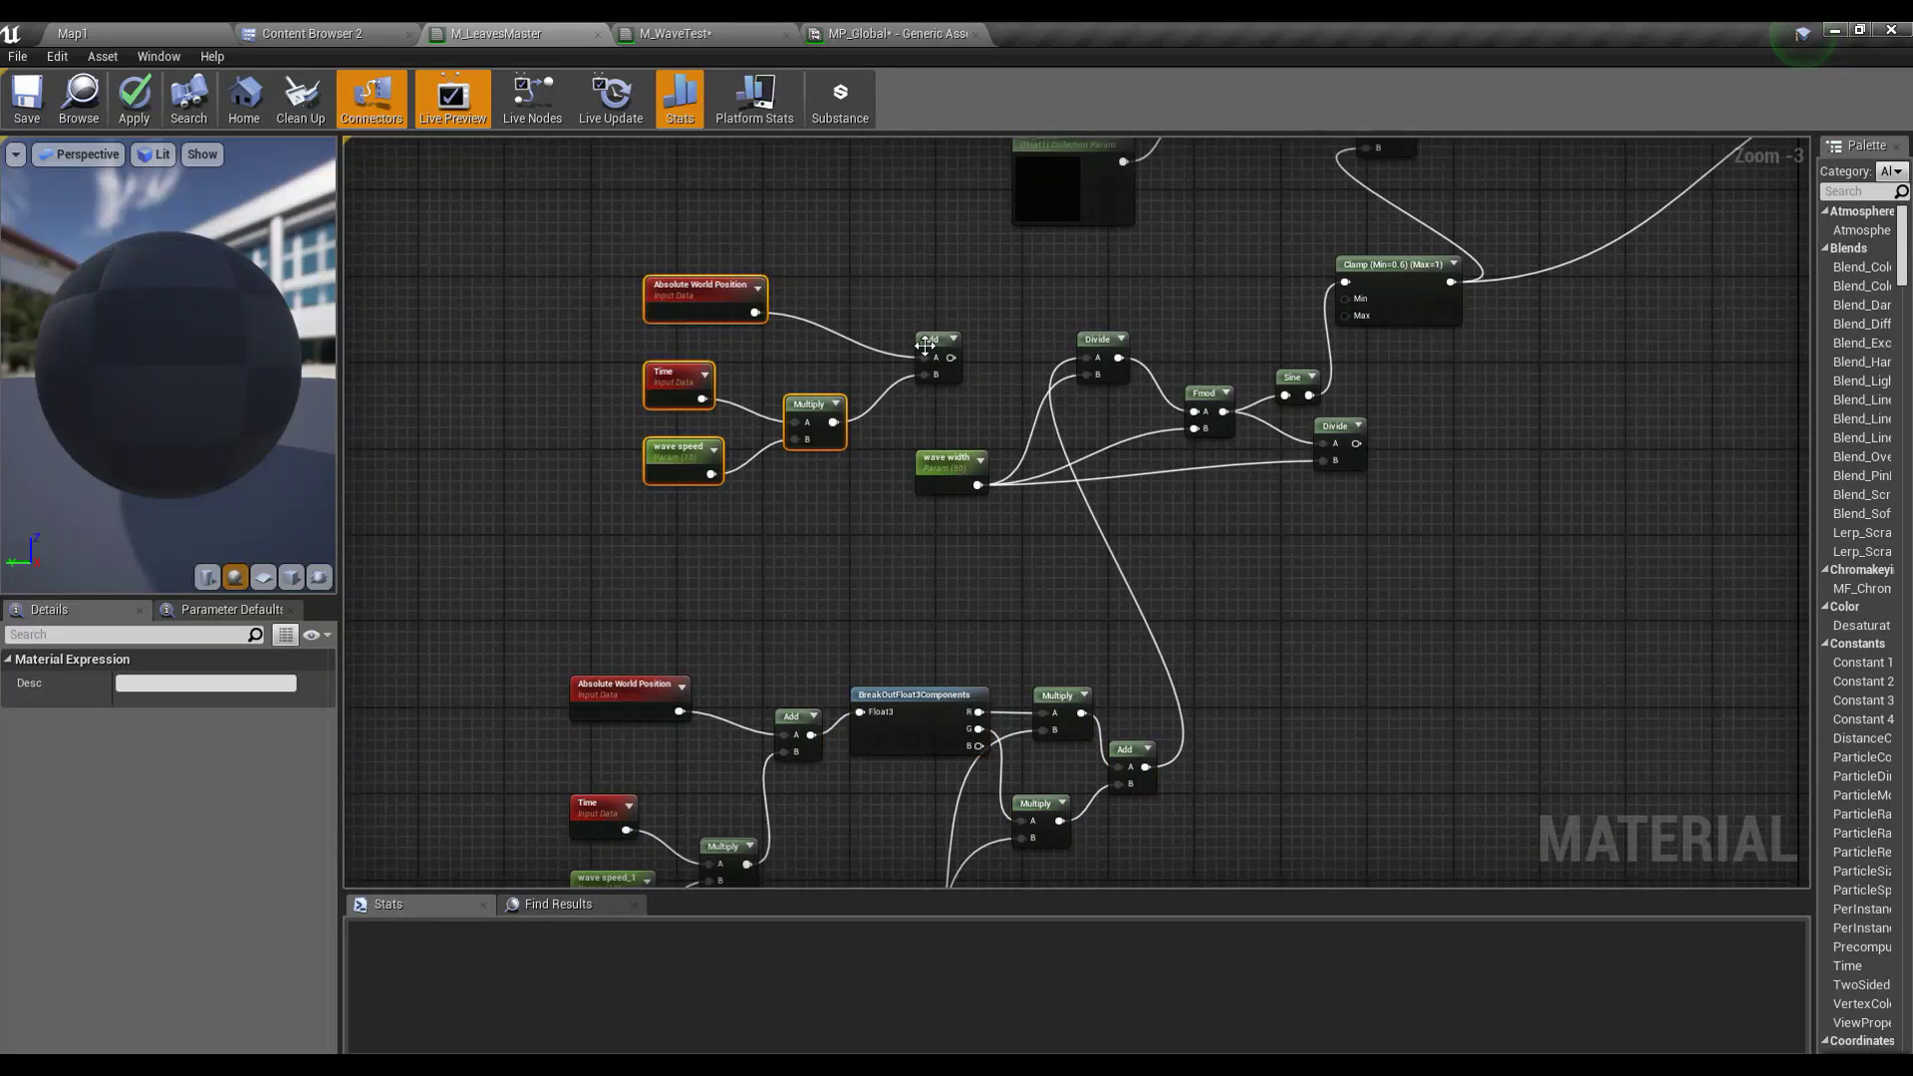
pyautogui.moveTo(841, 528); pyautogui.dragTo(788, 513, button='right')
pyautogui.click(788, 514)
pyautogui.moveTo(703, 329); pyautogui.dragTo(907, 398)
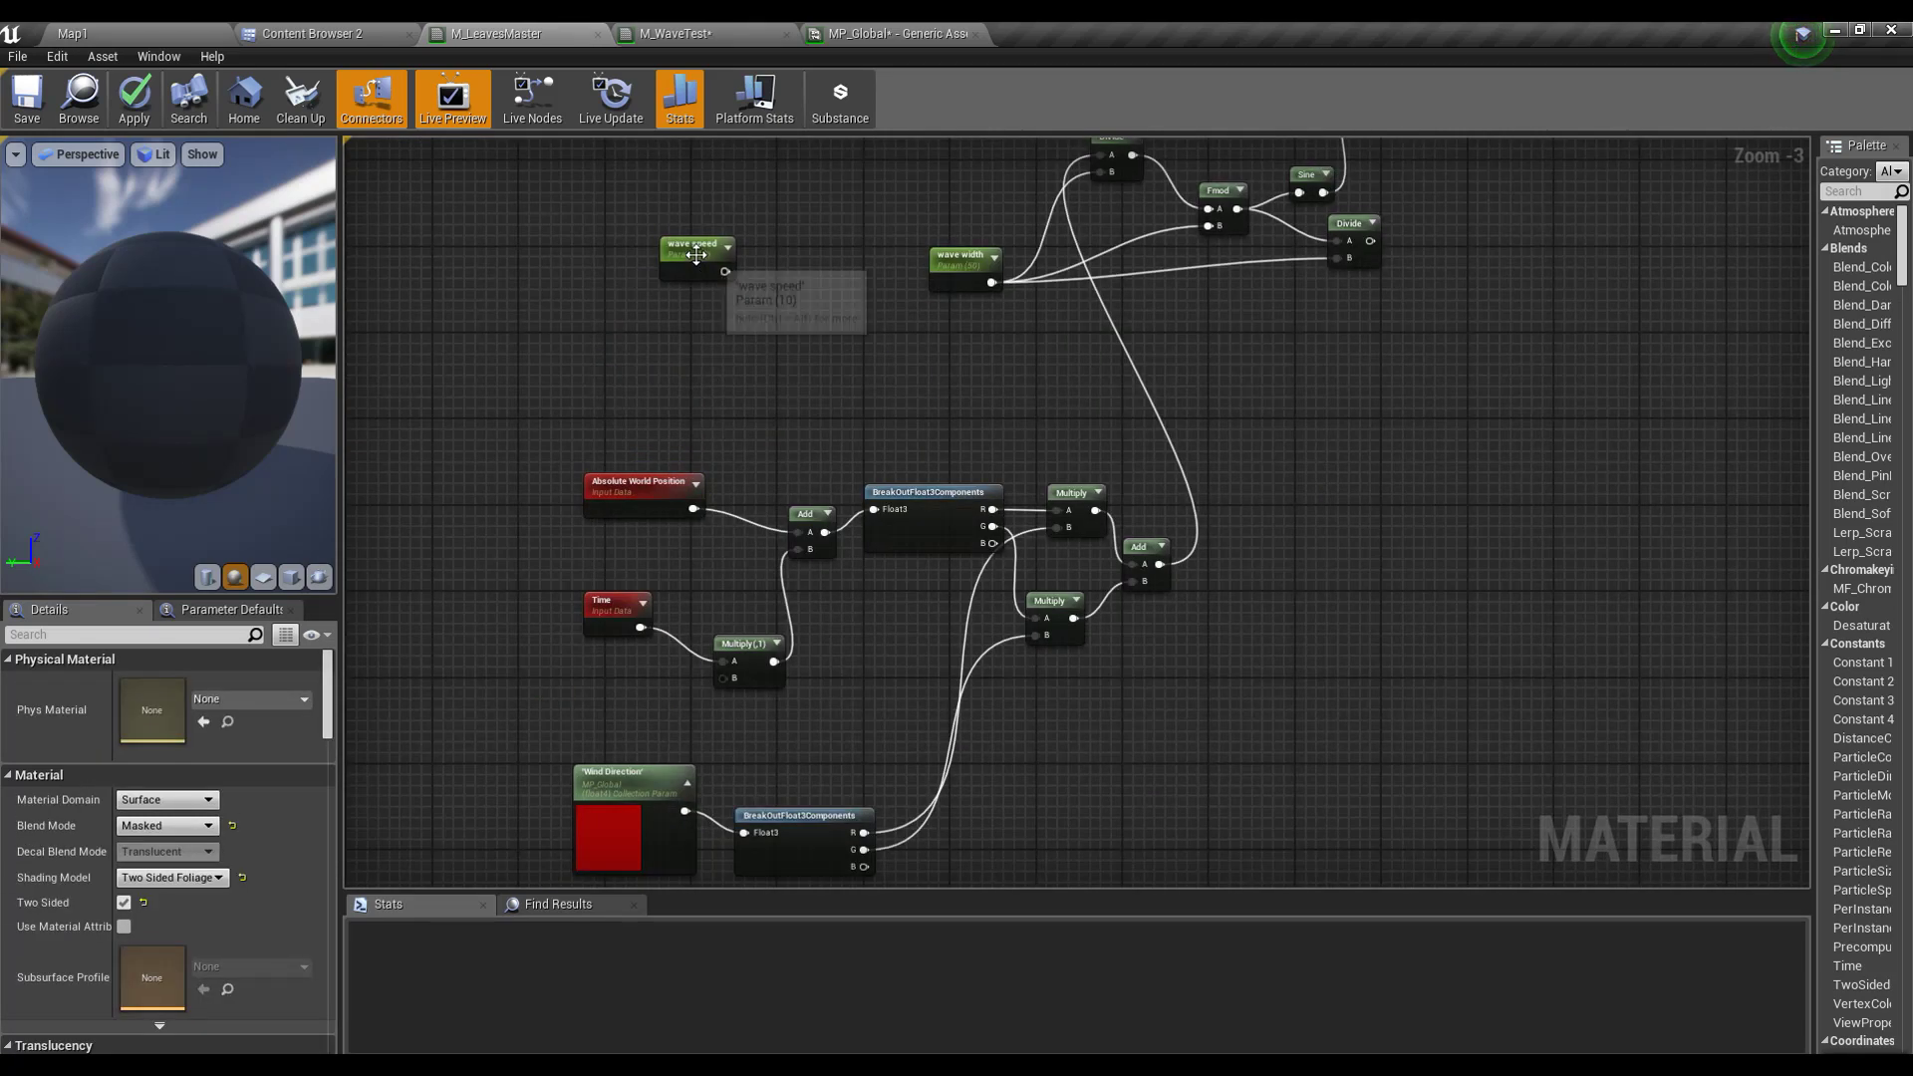
# Step: Connect the original wave speed to input B of the pasted Time Multiply, and move the wind direction nodes up beside the Divide node
pyautogui.moveTo(697, 261); pyautogui.dragTo(724, 677)
pyautogui.moveTo(852, 699); pyautogui.dragTo(878, 721, button='right')
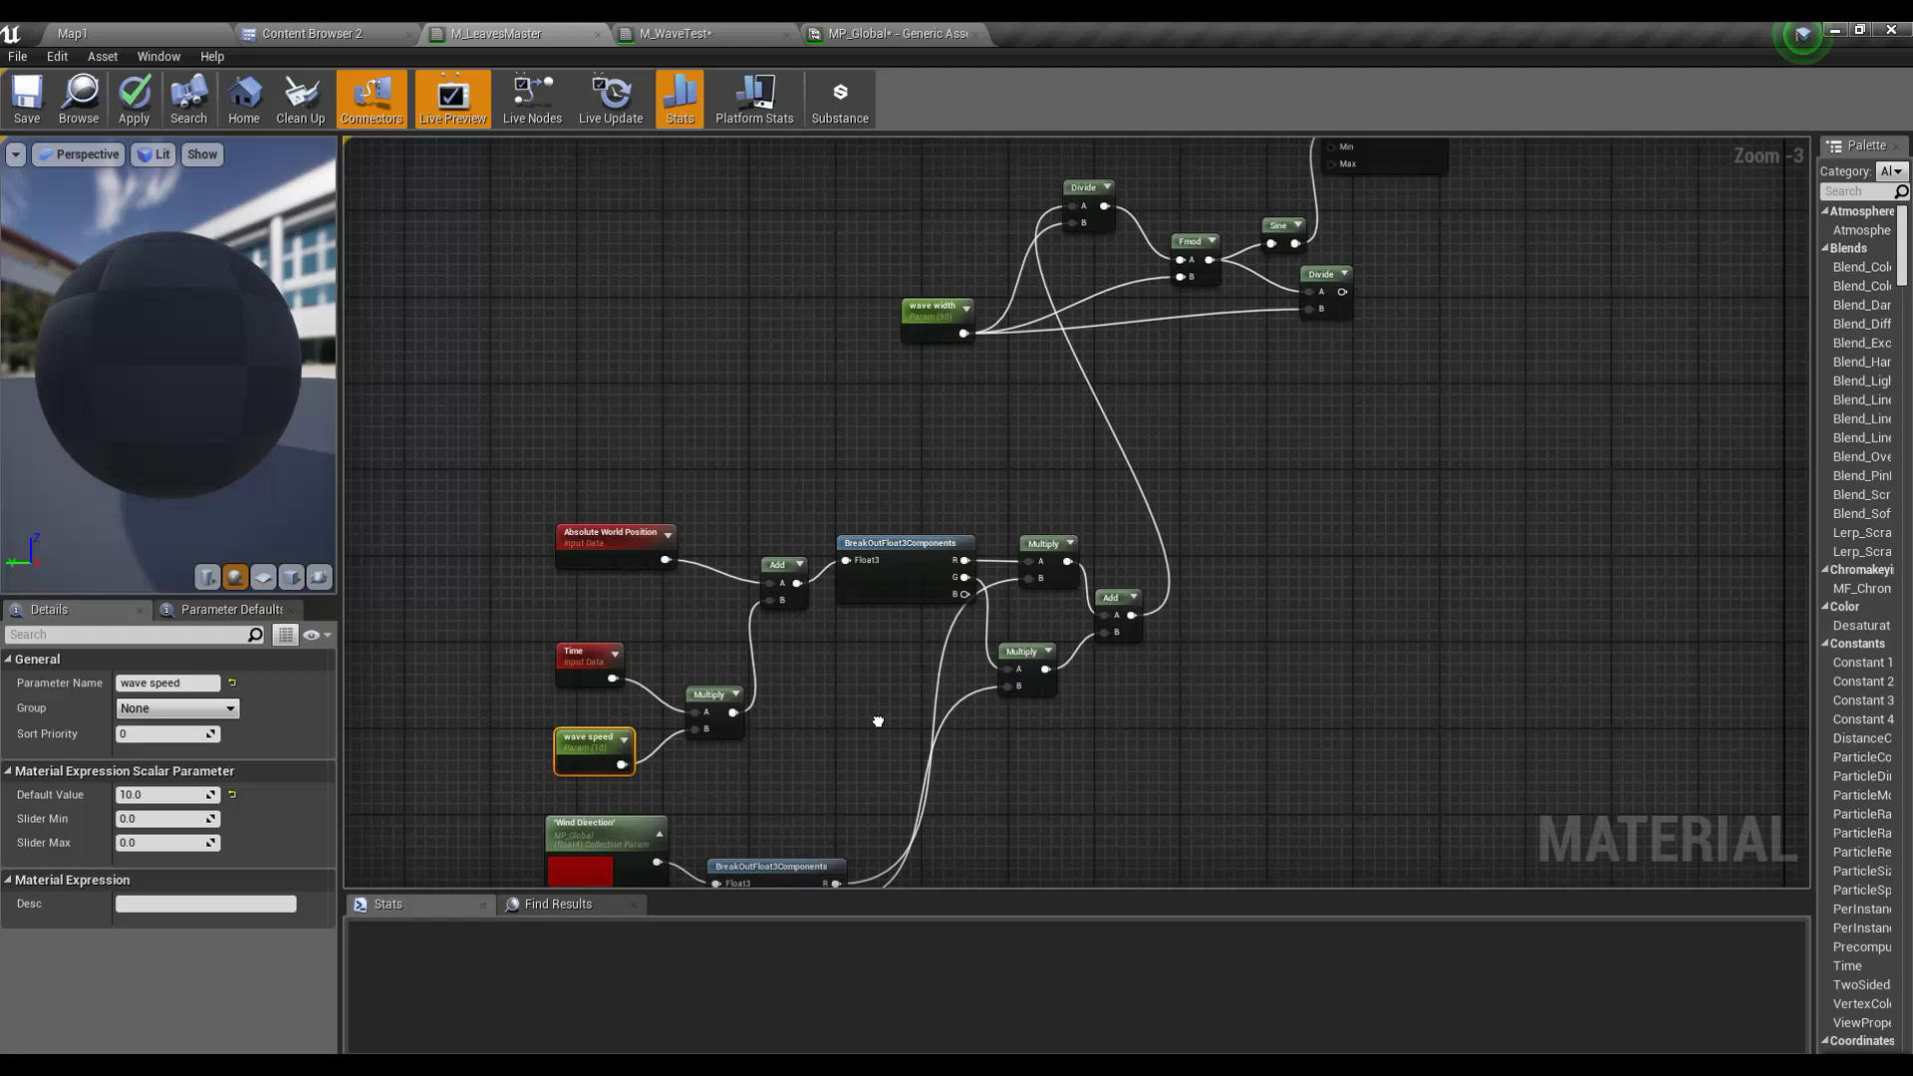
pyautogui.scroll(-1, 429, 464)
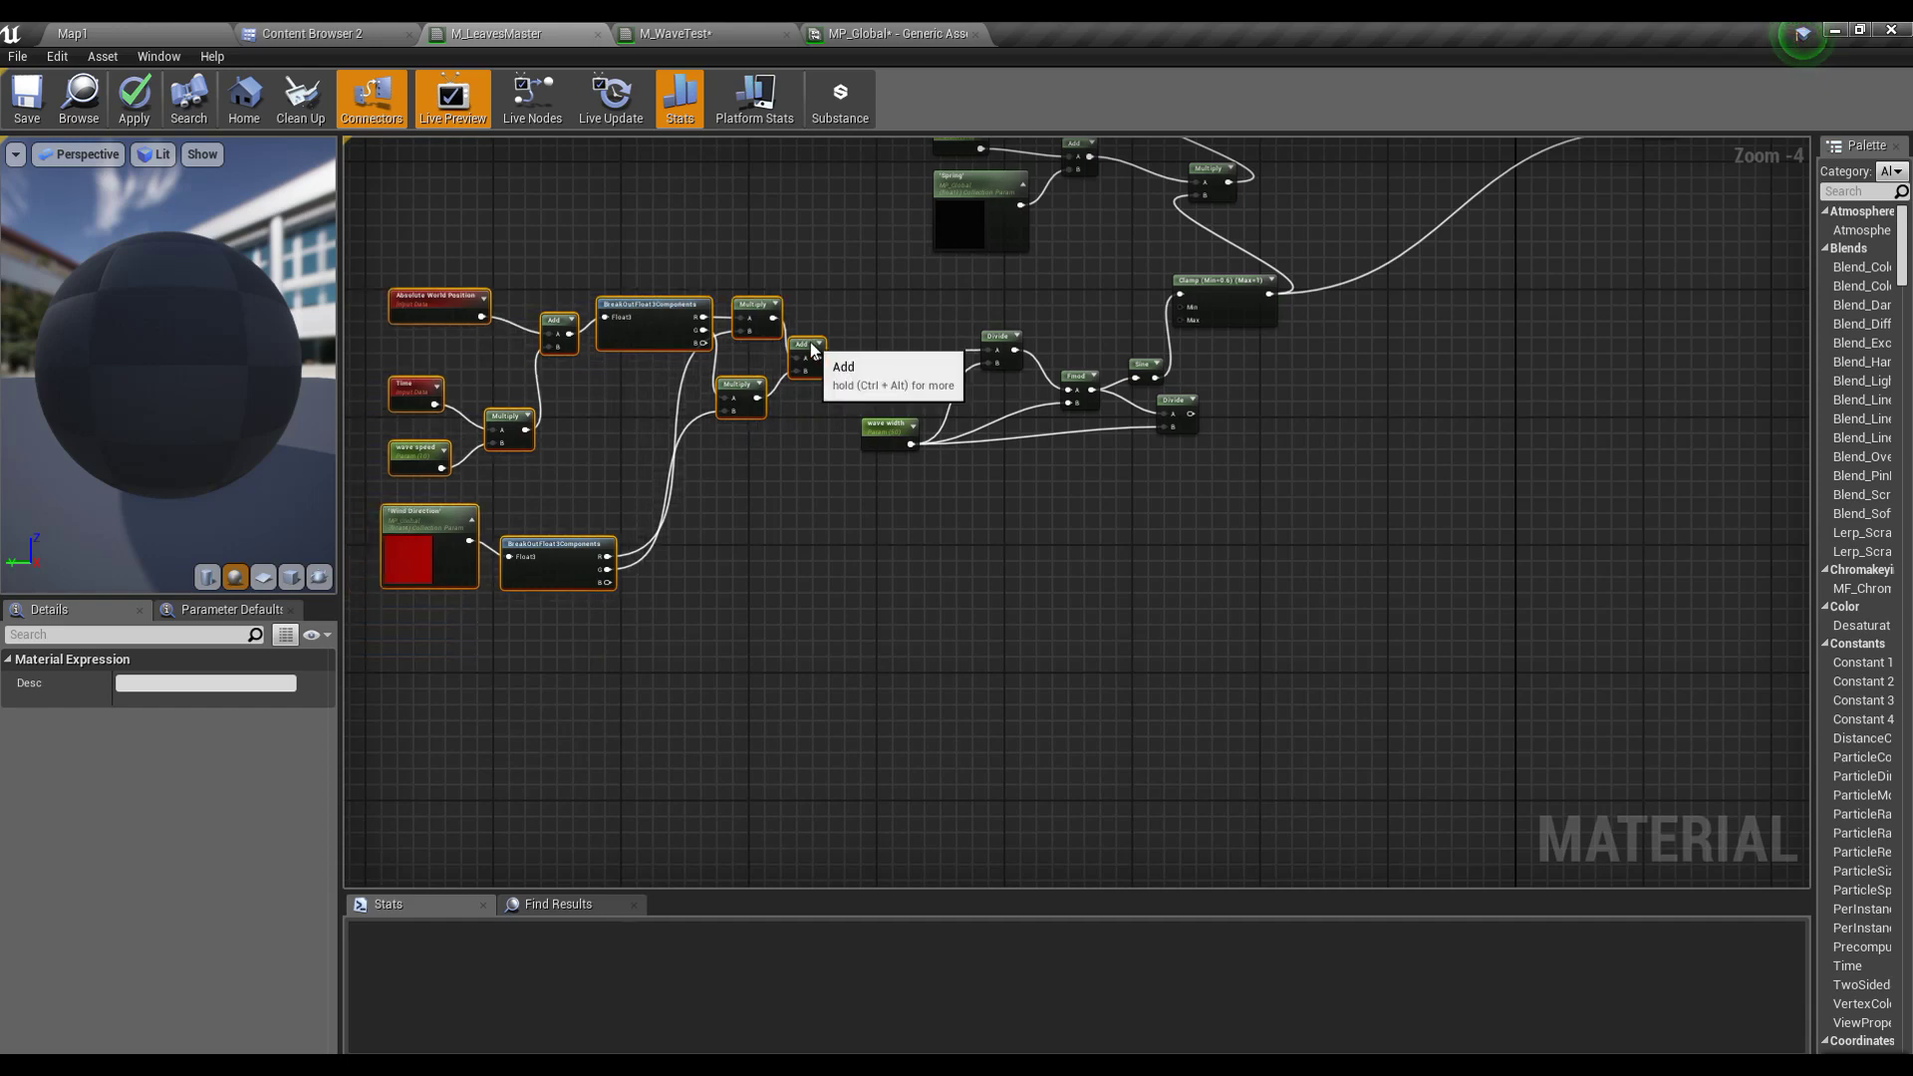
pyautogui.moveTo(833, 576); pyautogui.dragTo(1010, 698, button='right')
pyautogui.scroll(1, 948, 654)
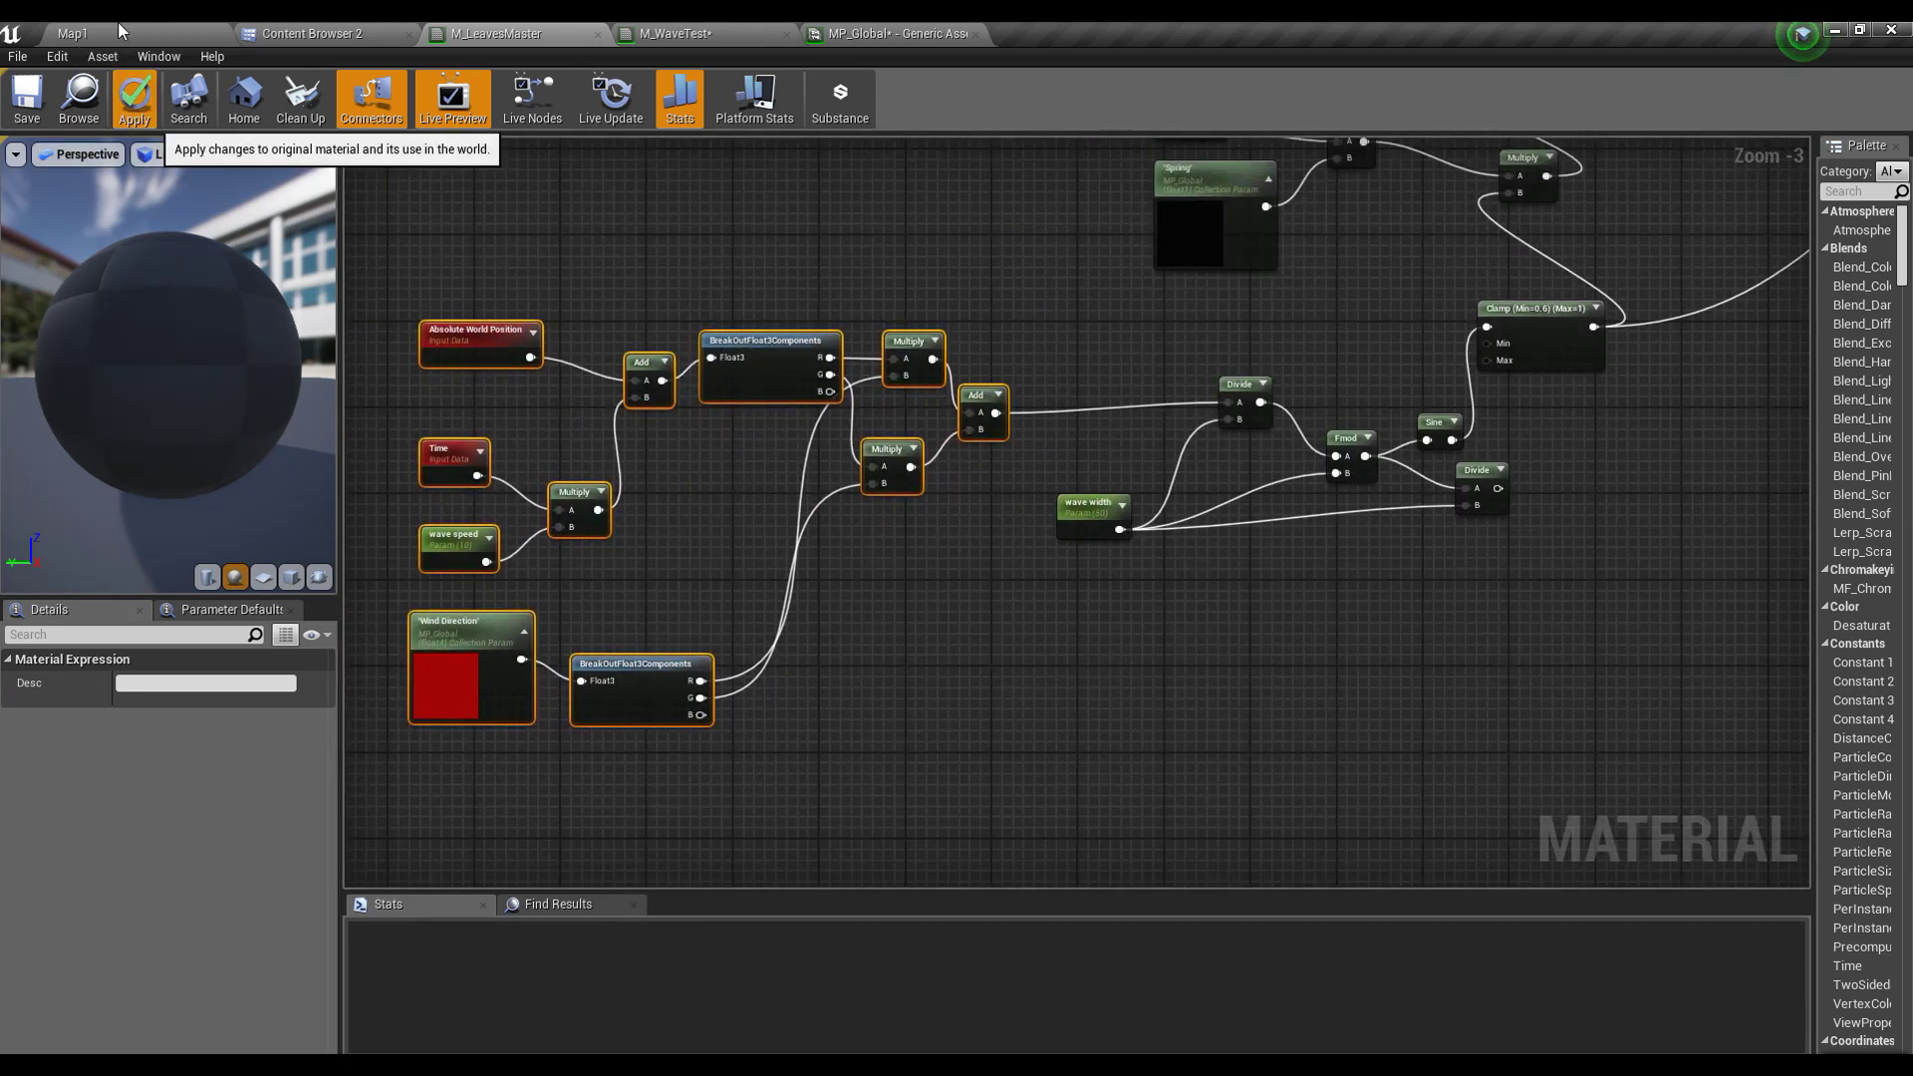
# Step: Apply the M_LeavesMaster changes and examine the grass's wind motion at several places in Map1
pyautogui.click(135, 97)
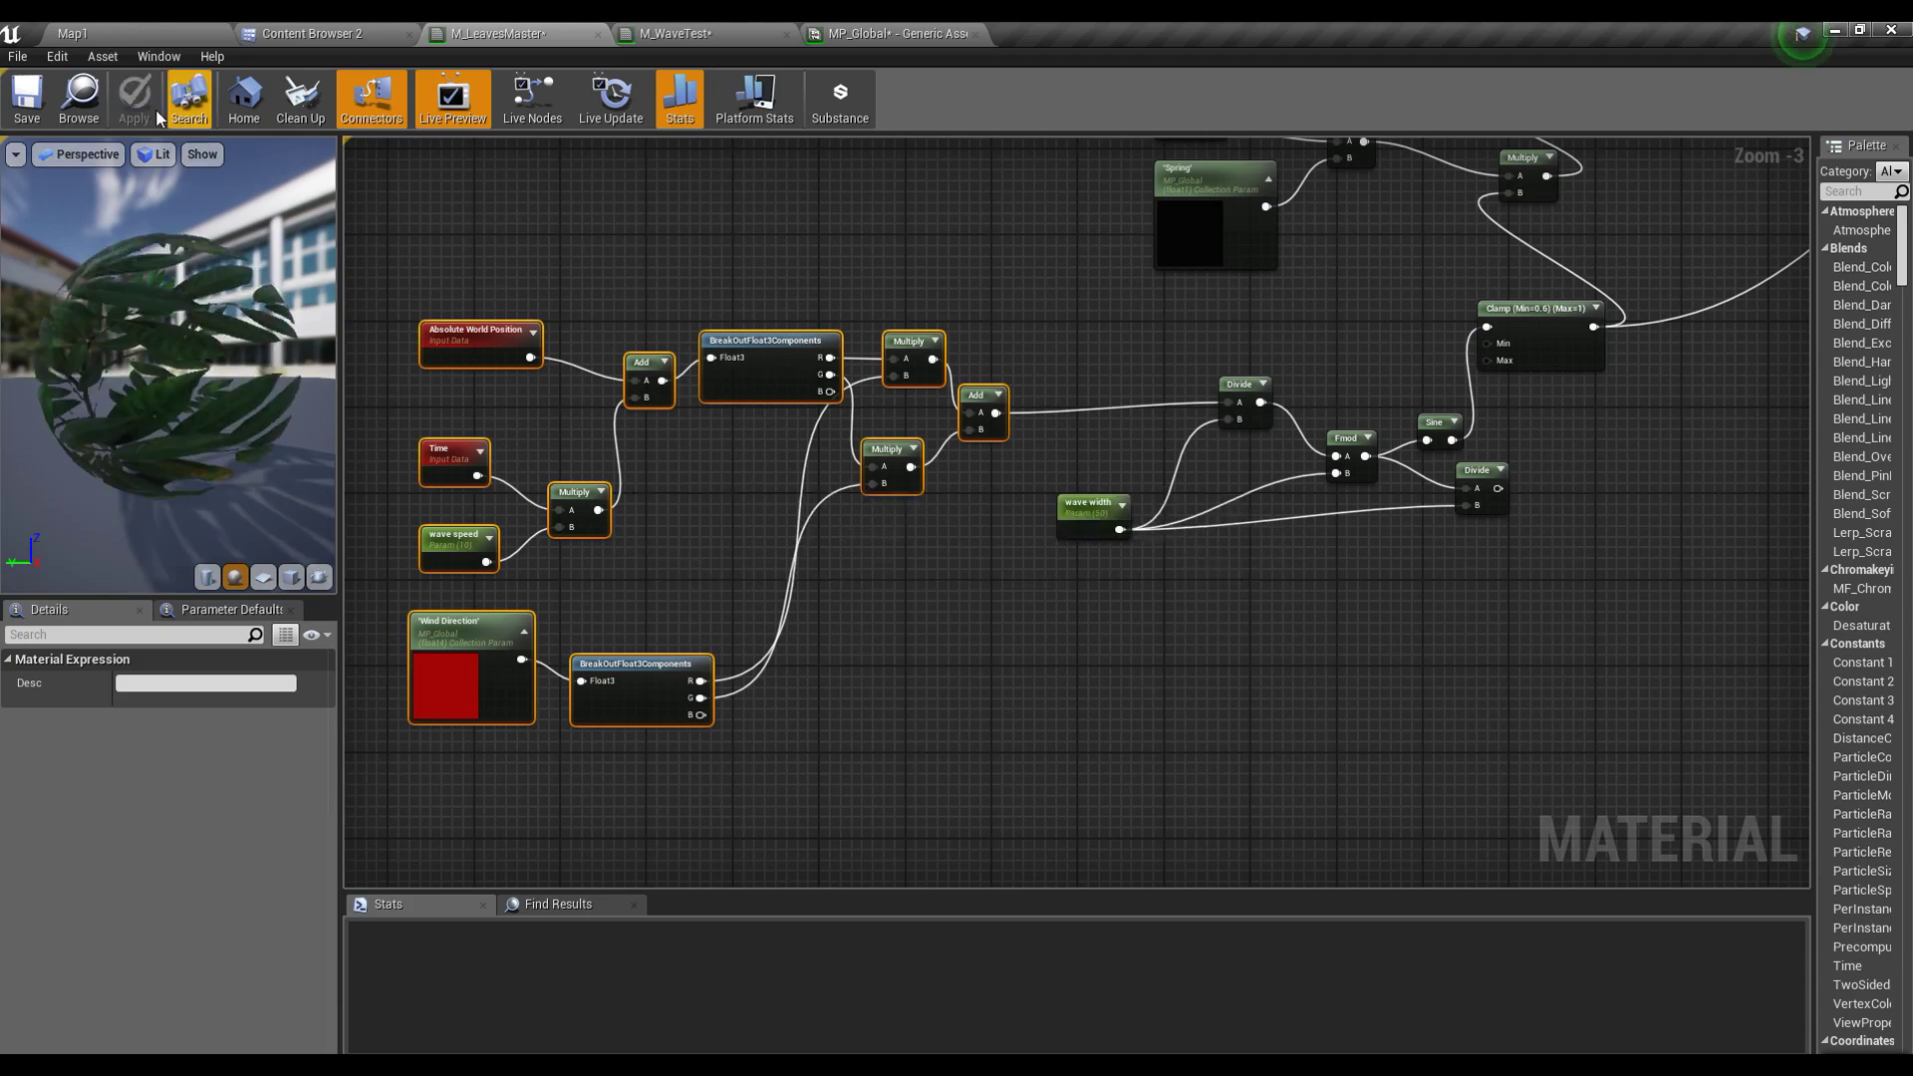
pyautogui.click(88, 31)
pyautogui.moveTo(863, 657); pyautogui.dragTo(613, 588, button='right')
pyautogui.press('w')
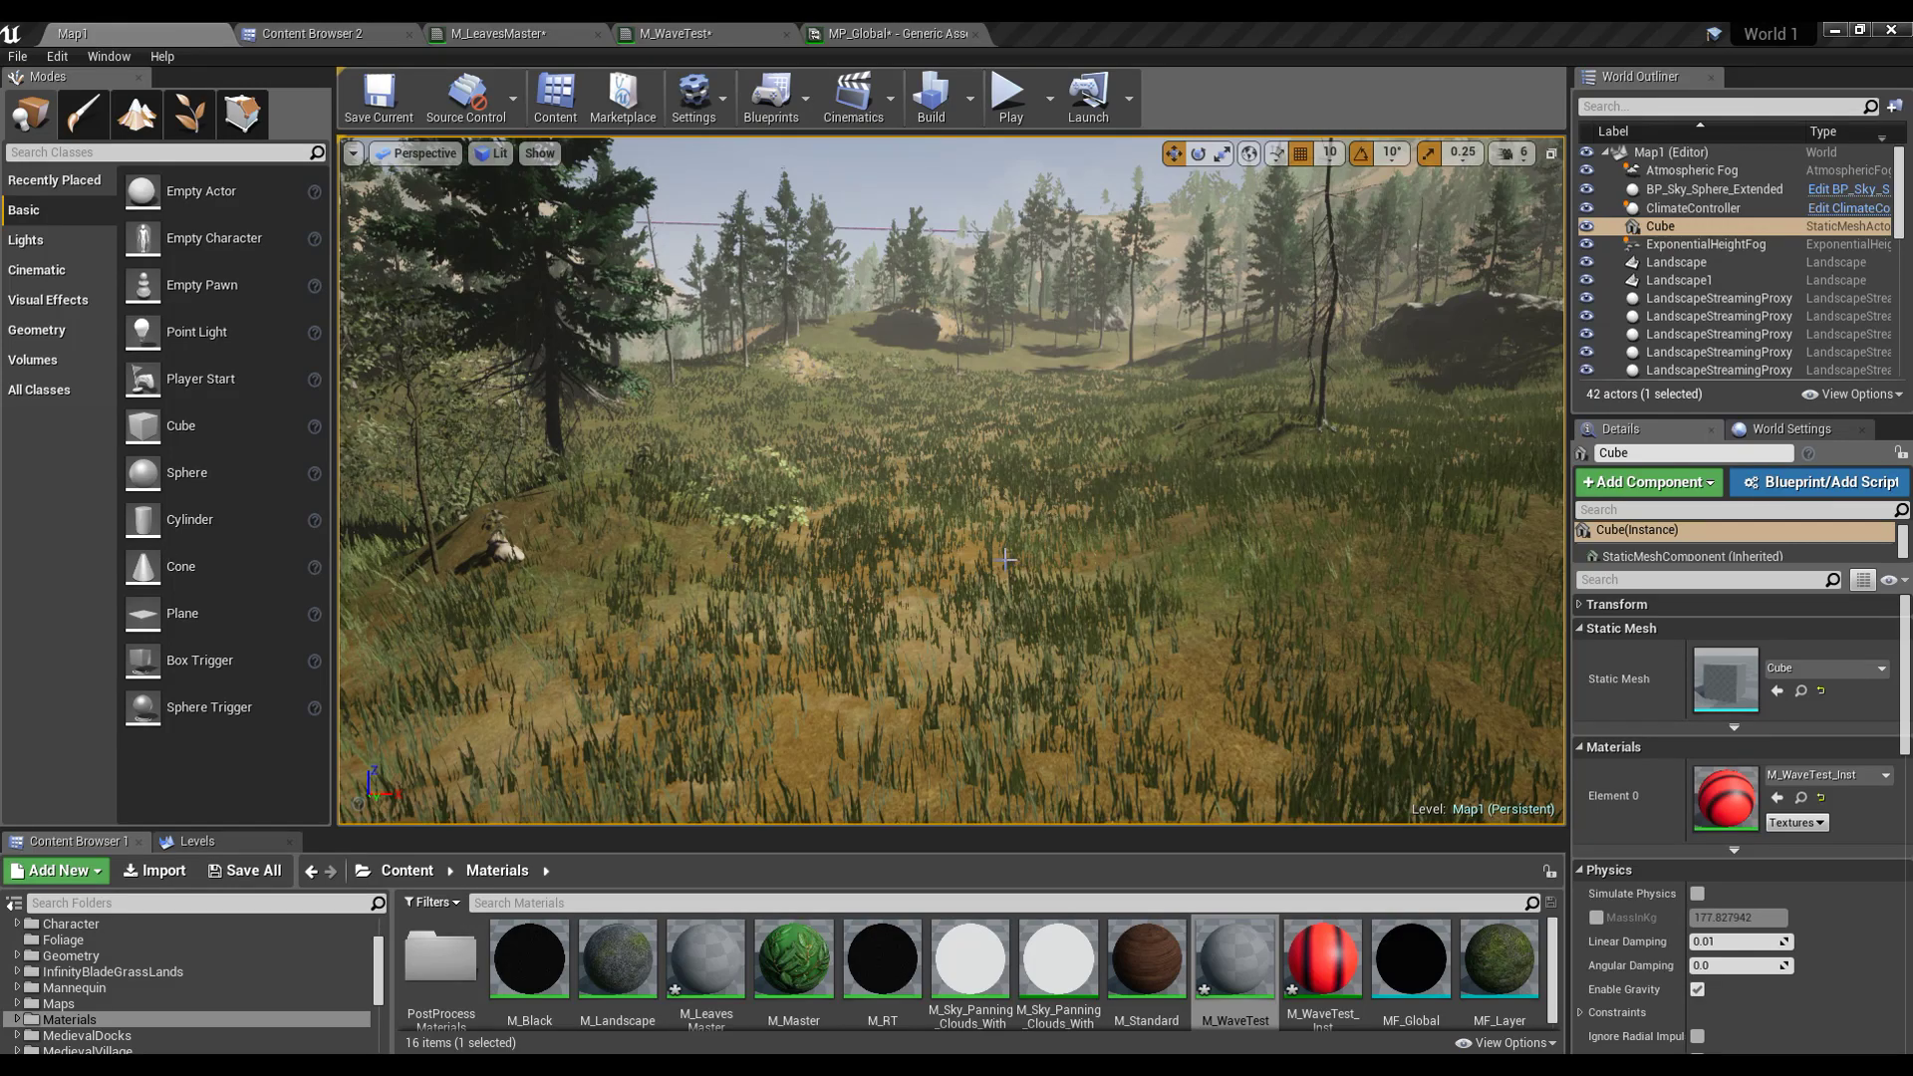
pyautogui.moveTo(1057, 564); pyautogui.dragTo(641, 514, button='right')
pyautogui.press('w')
pyautogui.moveTo(999, 528); pyautogui.dragTo(1000, 530, button='right')
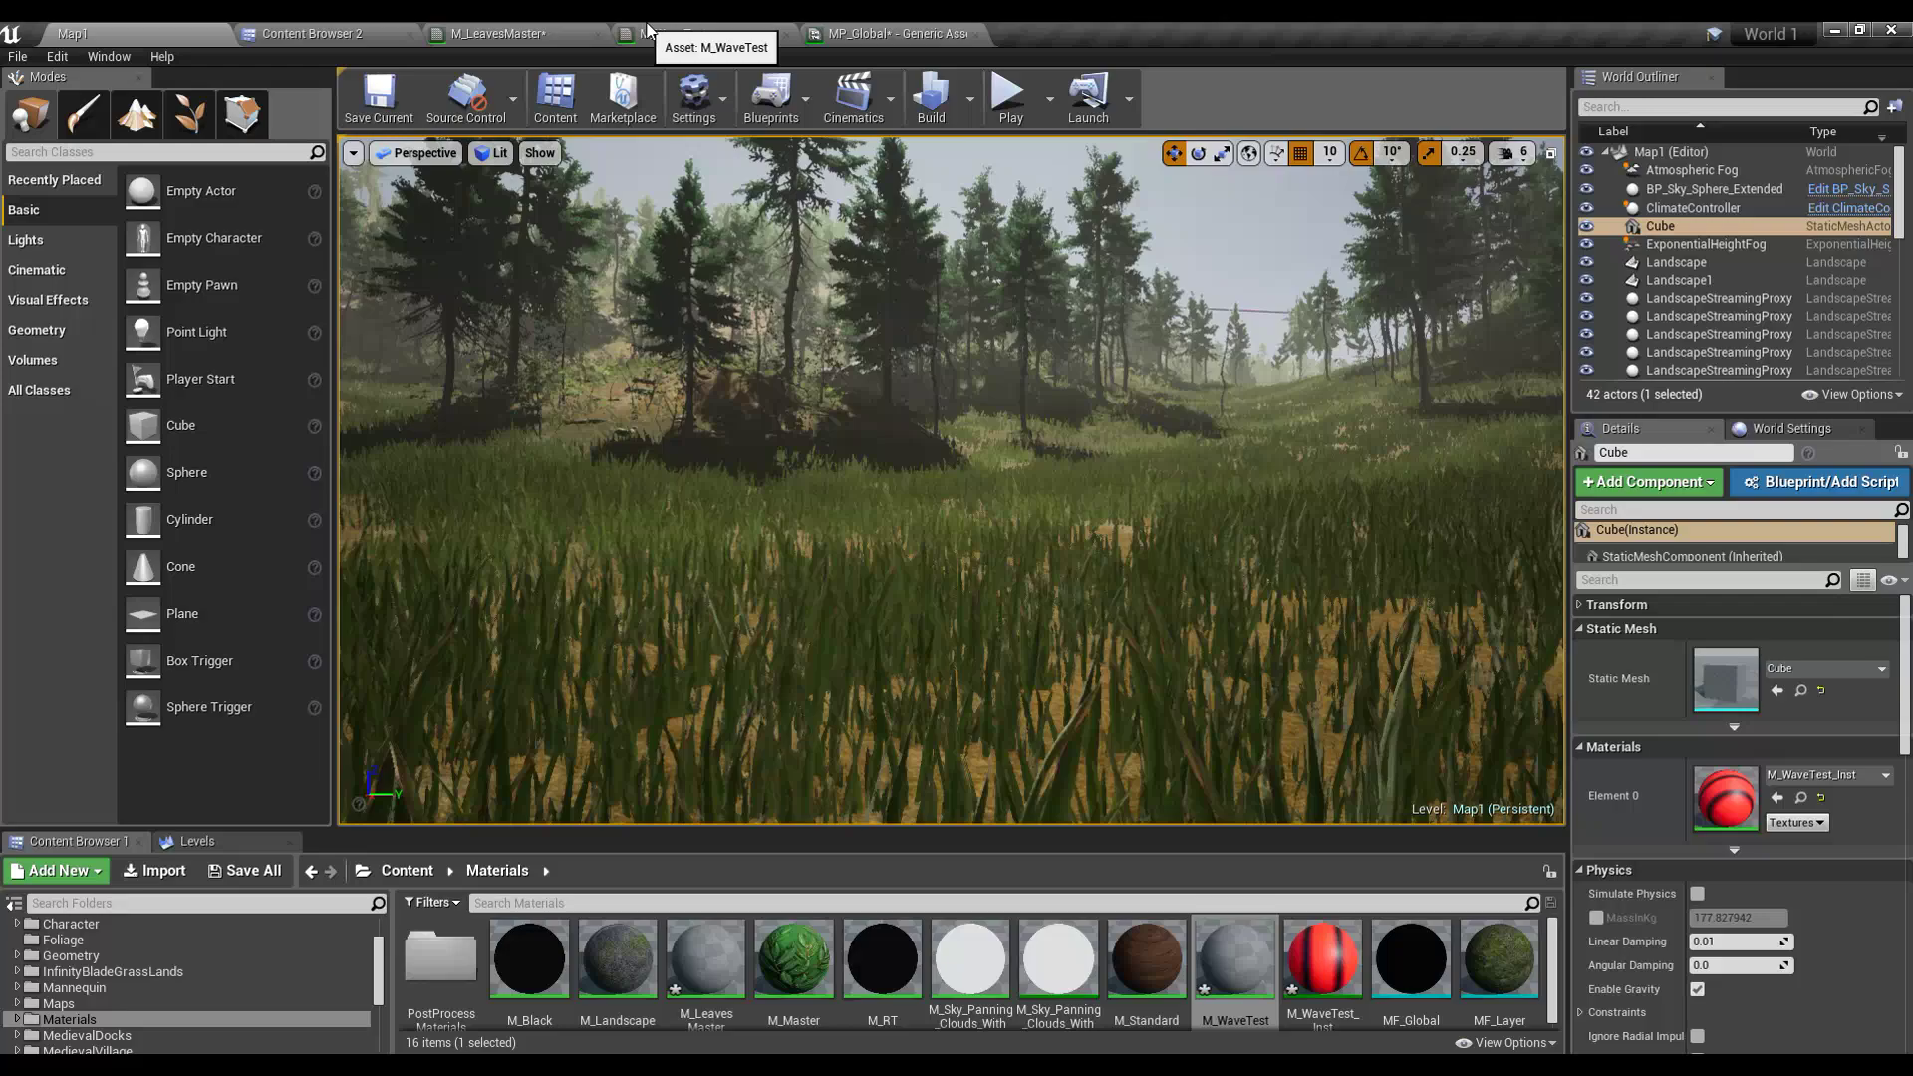
pyautogui.moveTo(951, 480); pyautogui.dragTo(1041, 553, button='right')
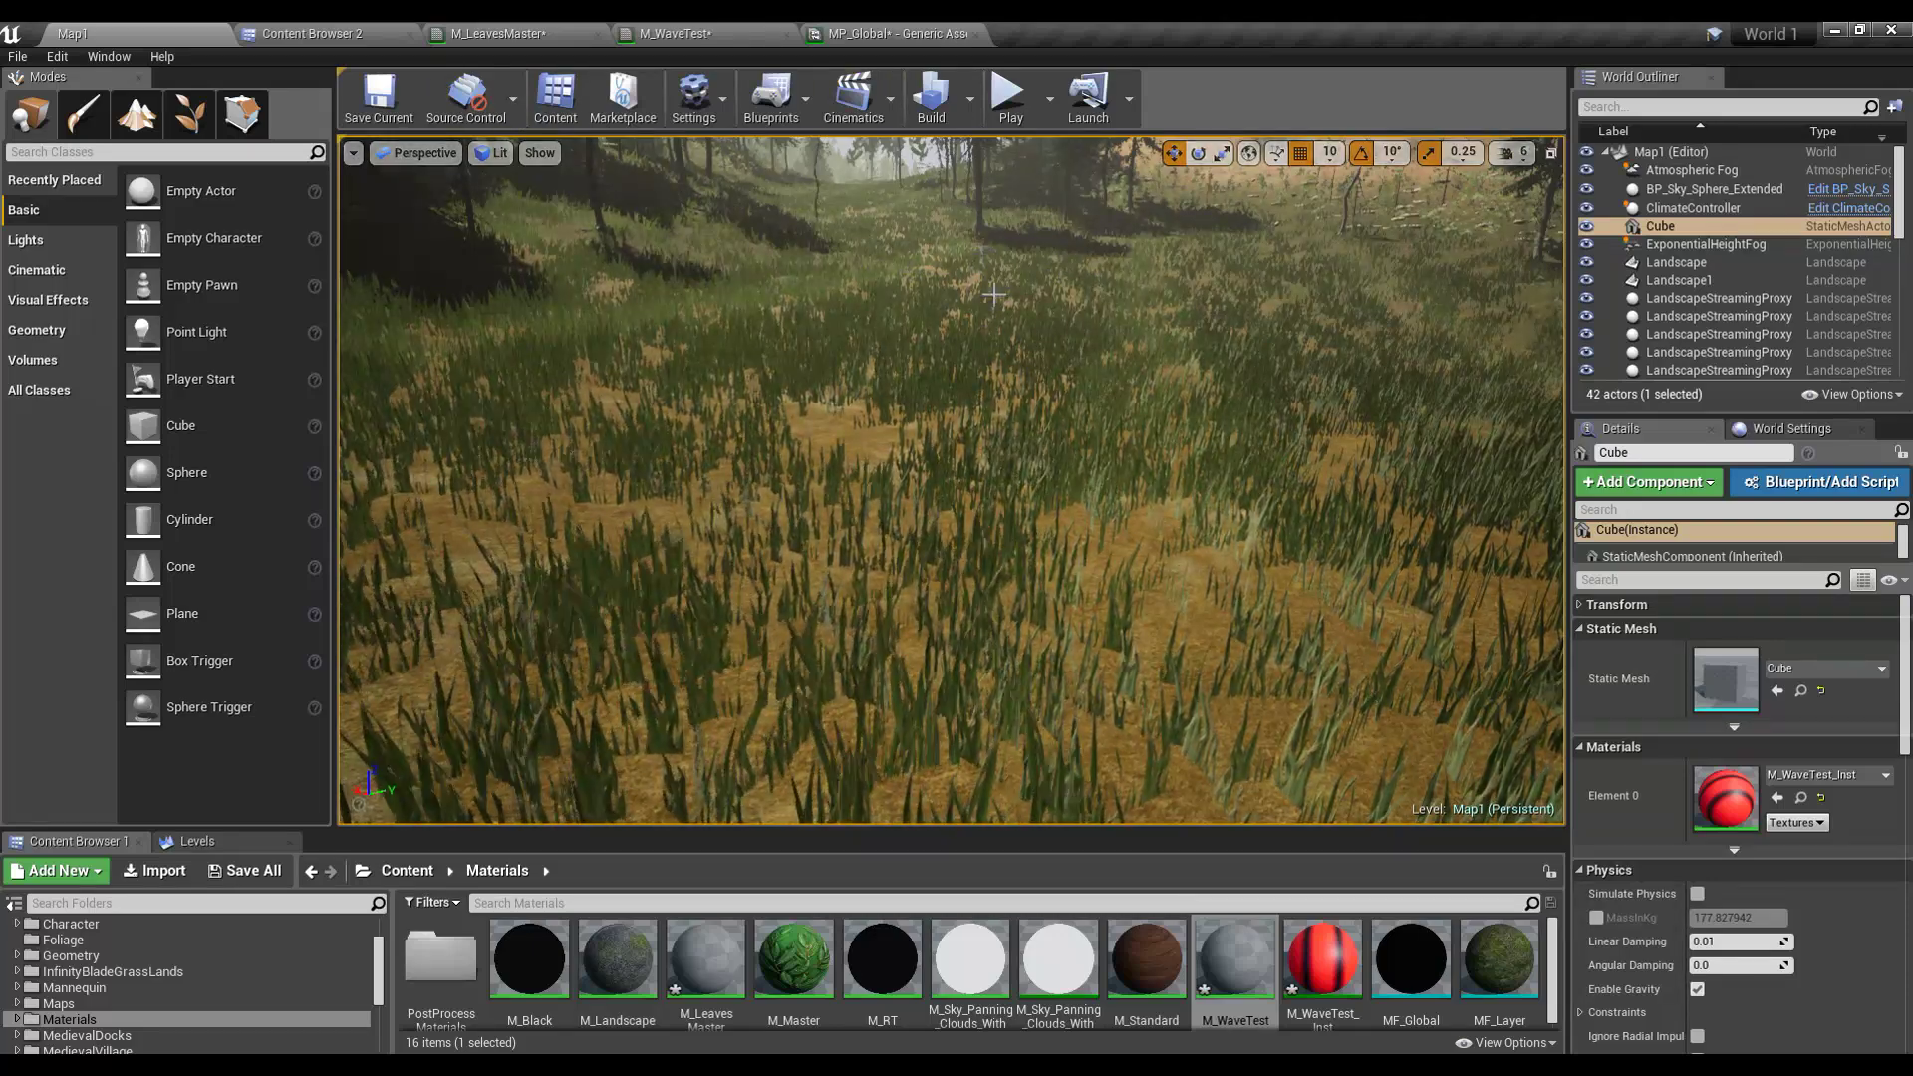
pyautogui.moveTo(541, 305); pyautogui.dragTo(623, 284, button='right')
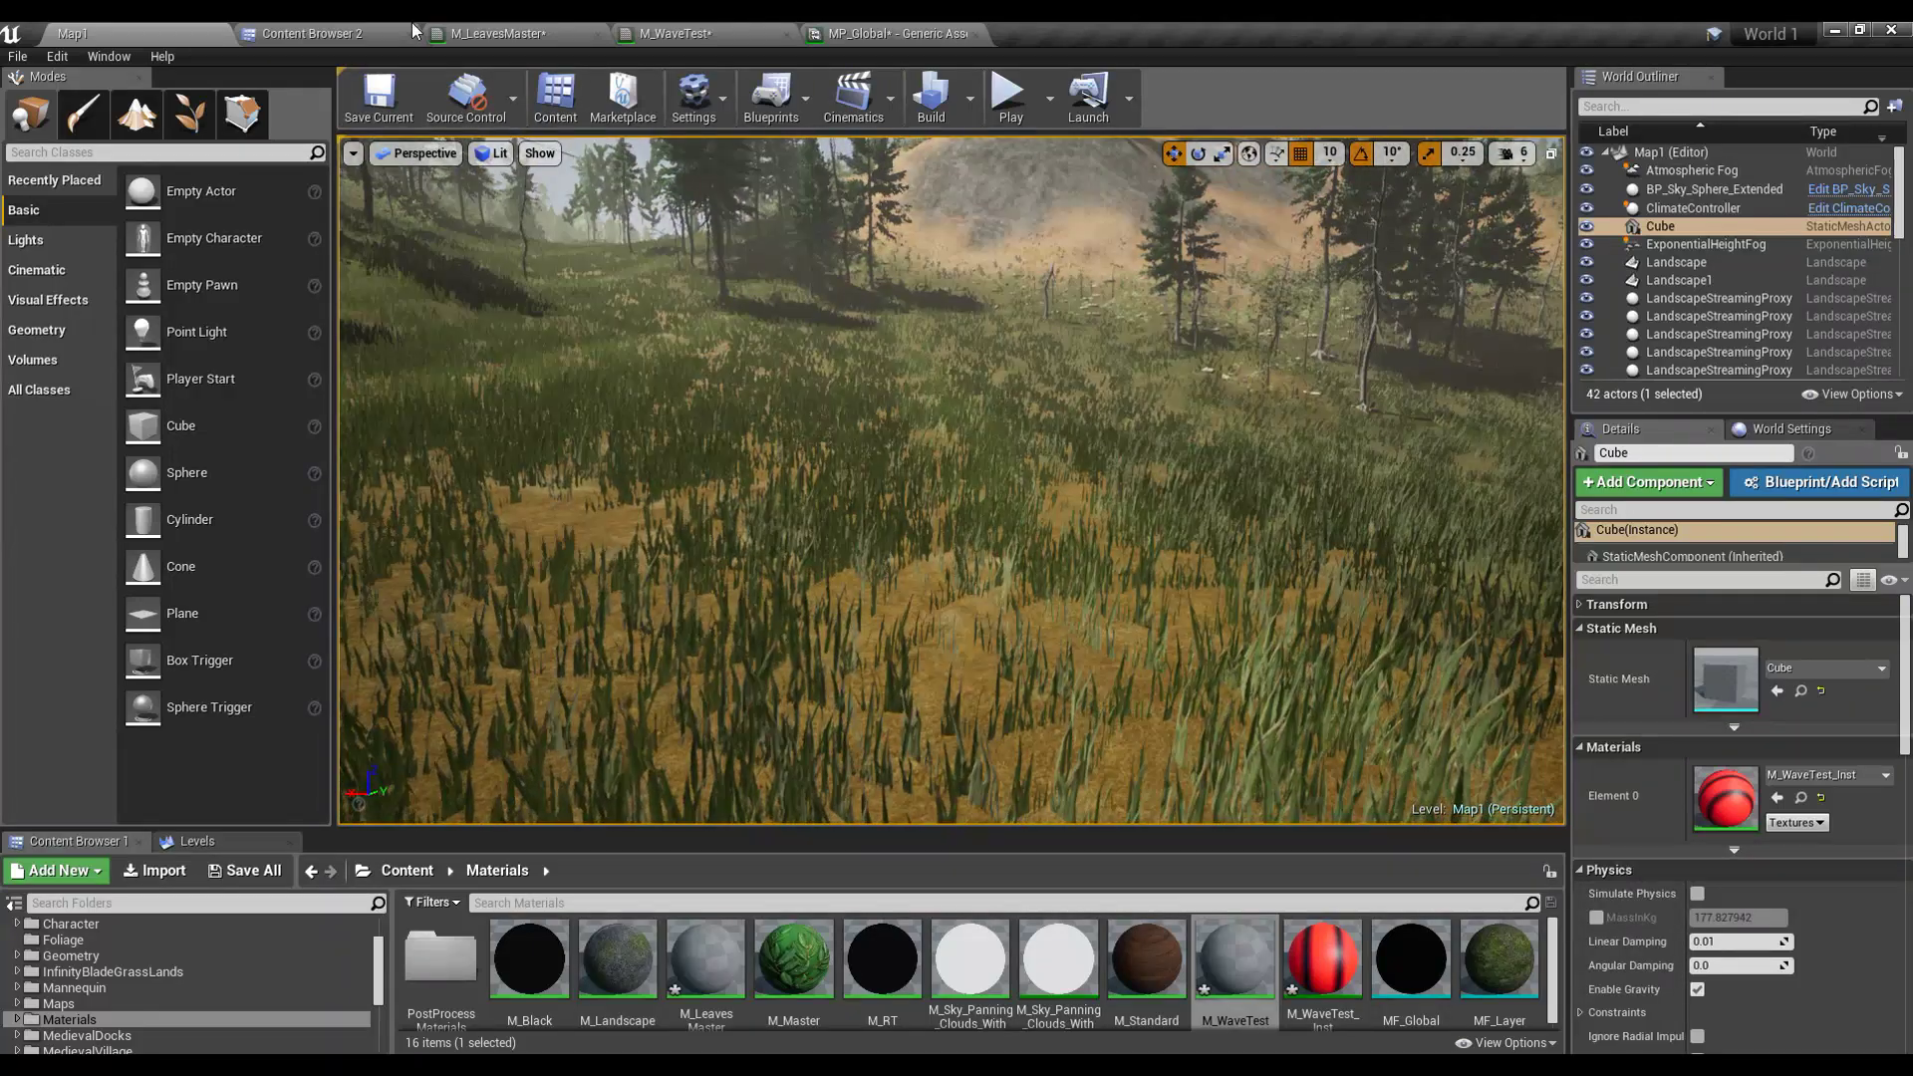
pyautogui.click(493, 33)
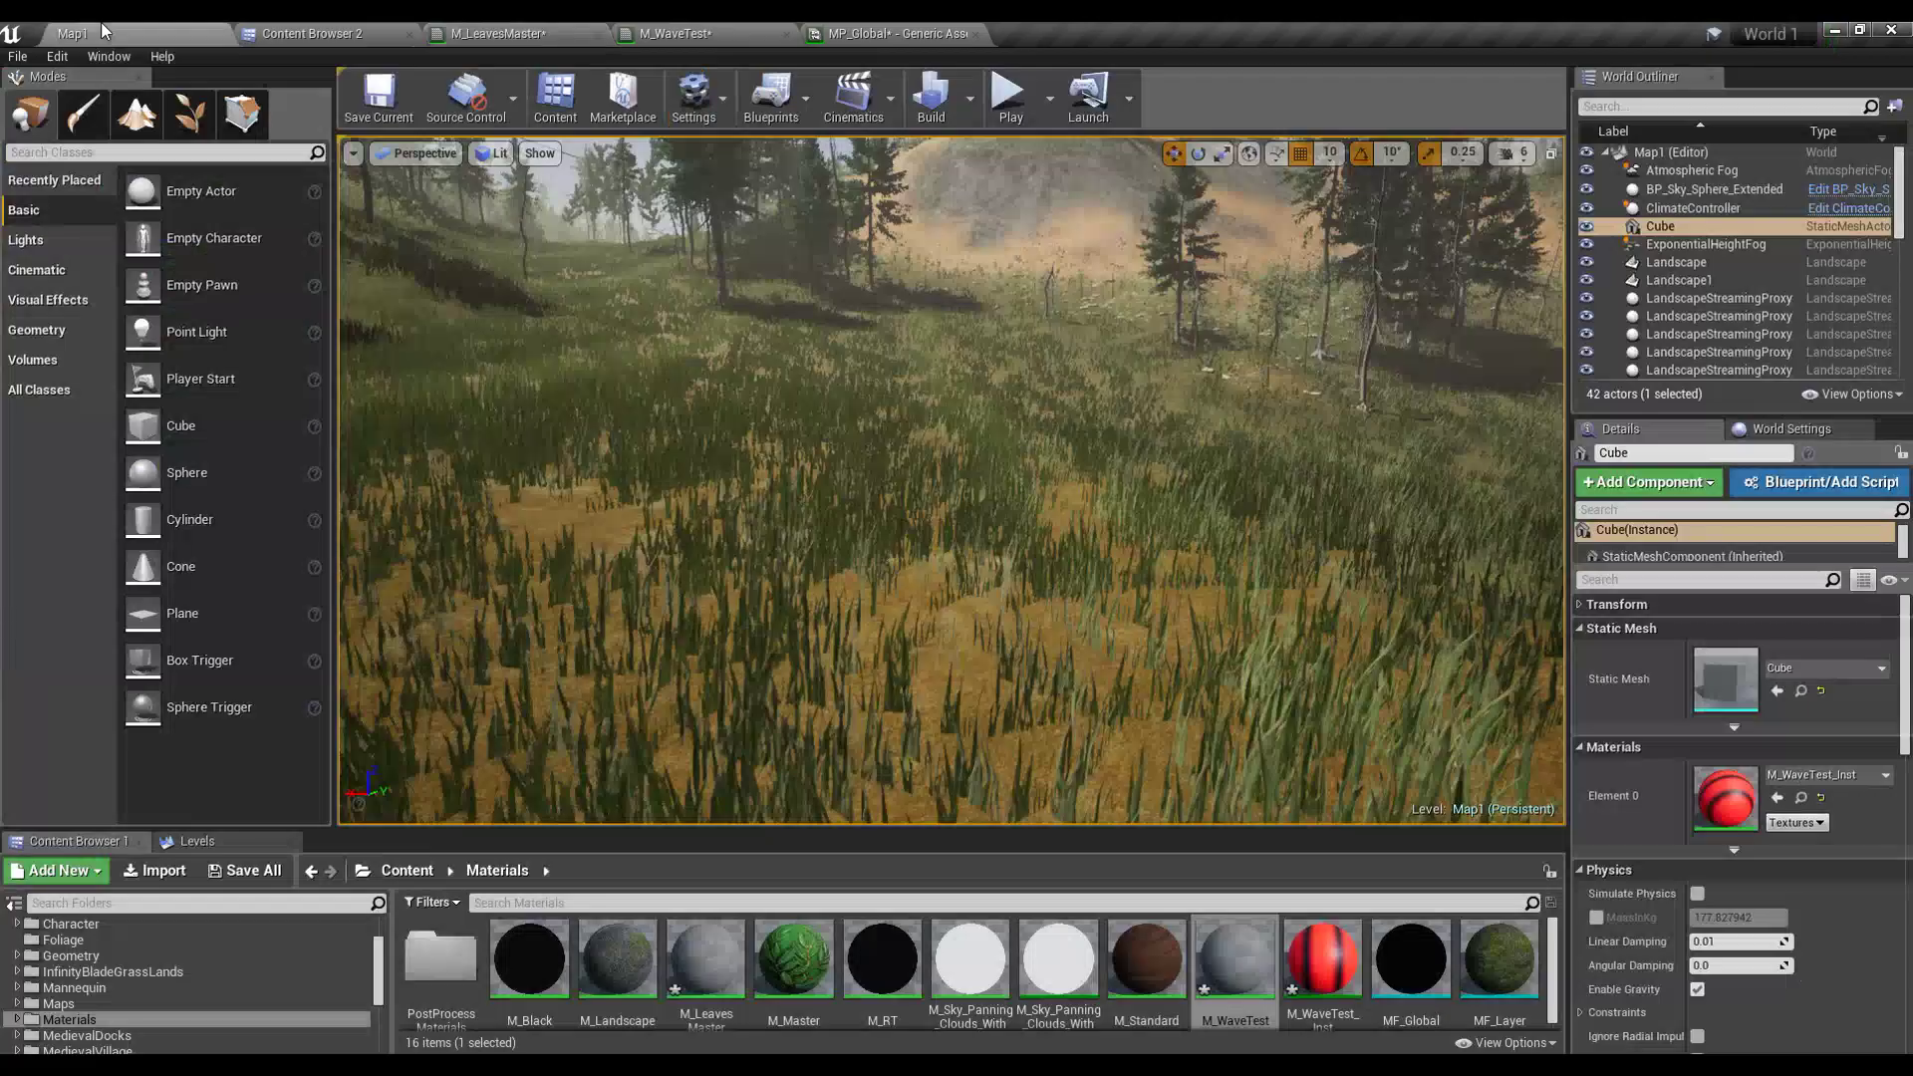
pyautogui.click(100, 30)
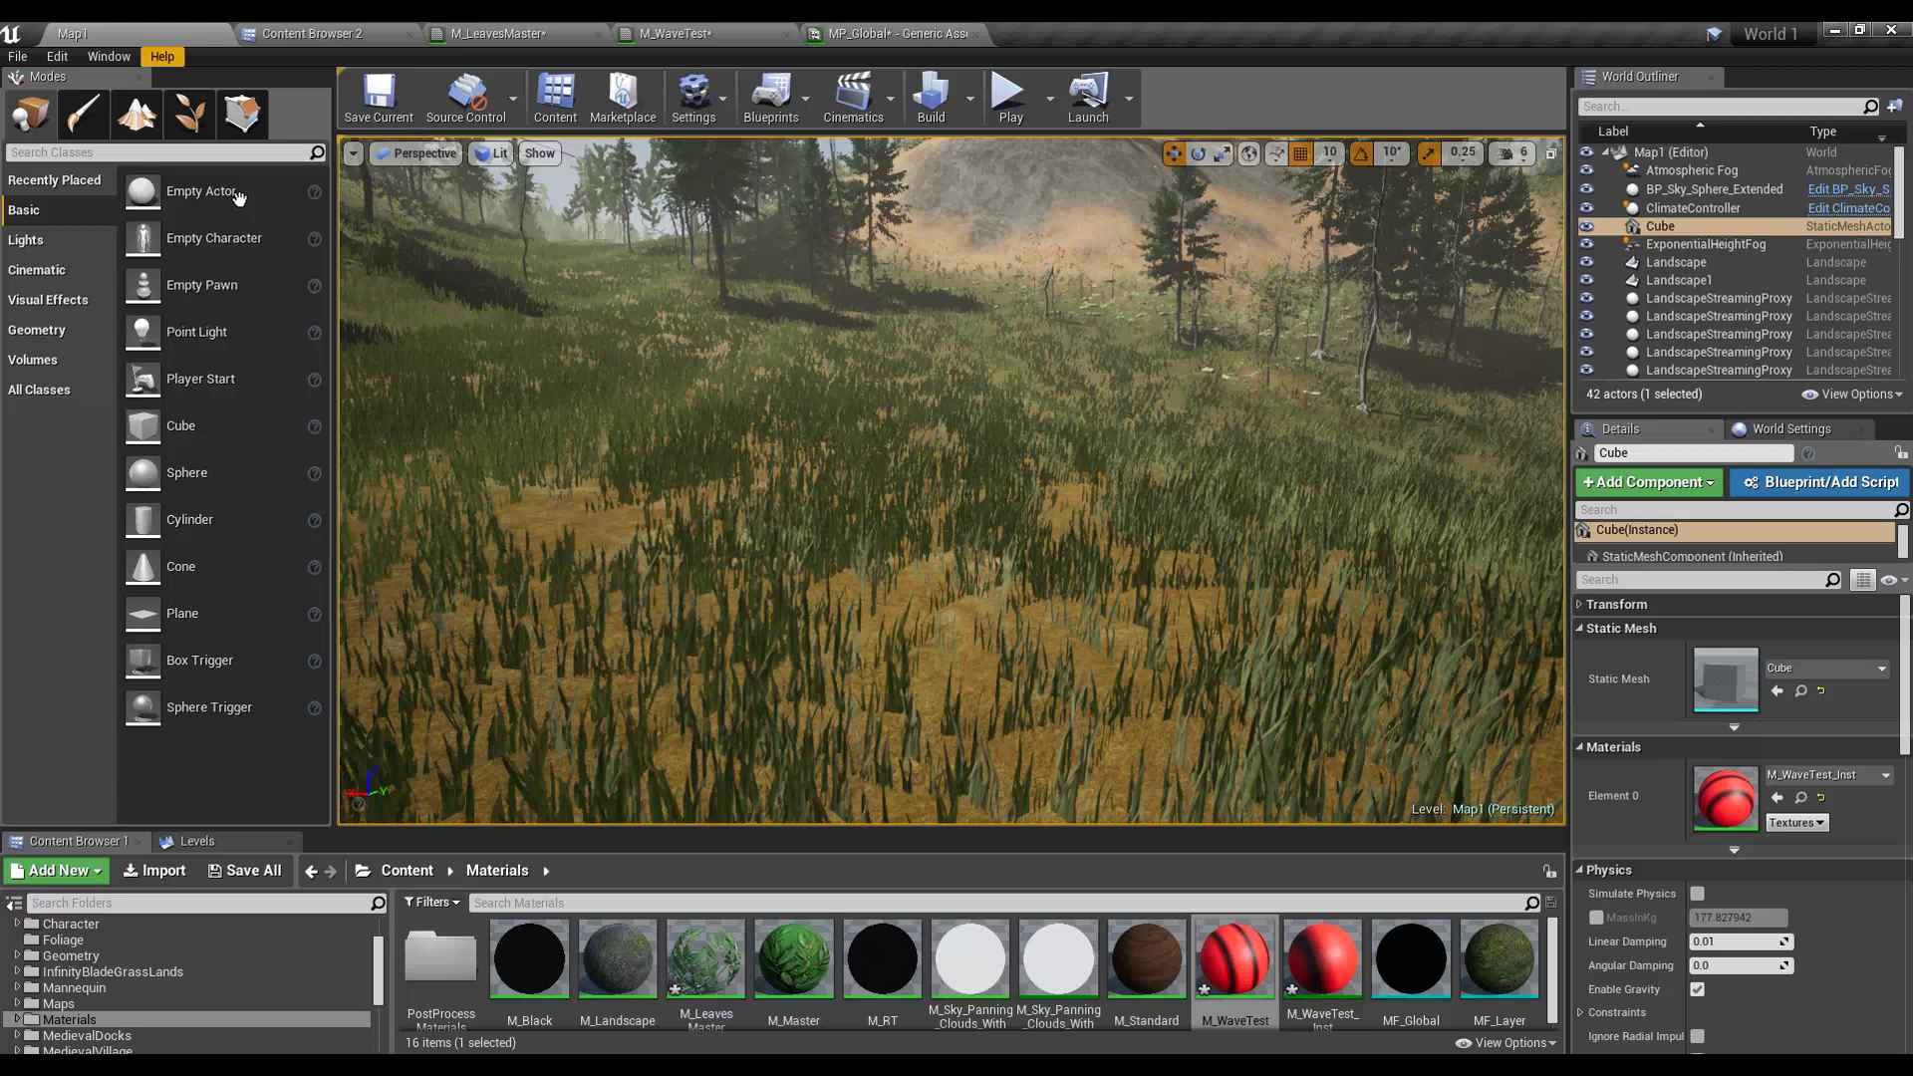
# Step: Set the default value of M_LeavesMaster's wave speed parameter to 100 and apply the change
pyautogui.click(509, 30)
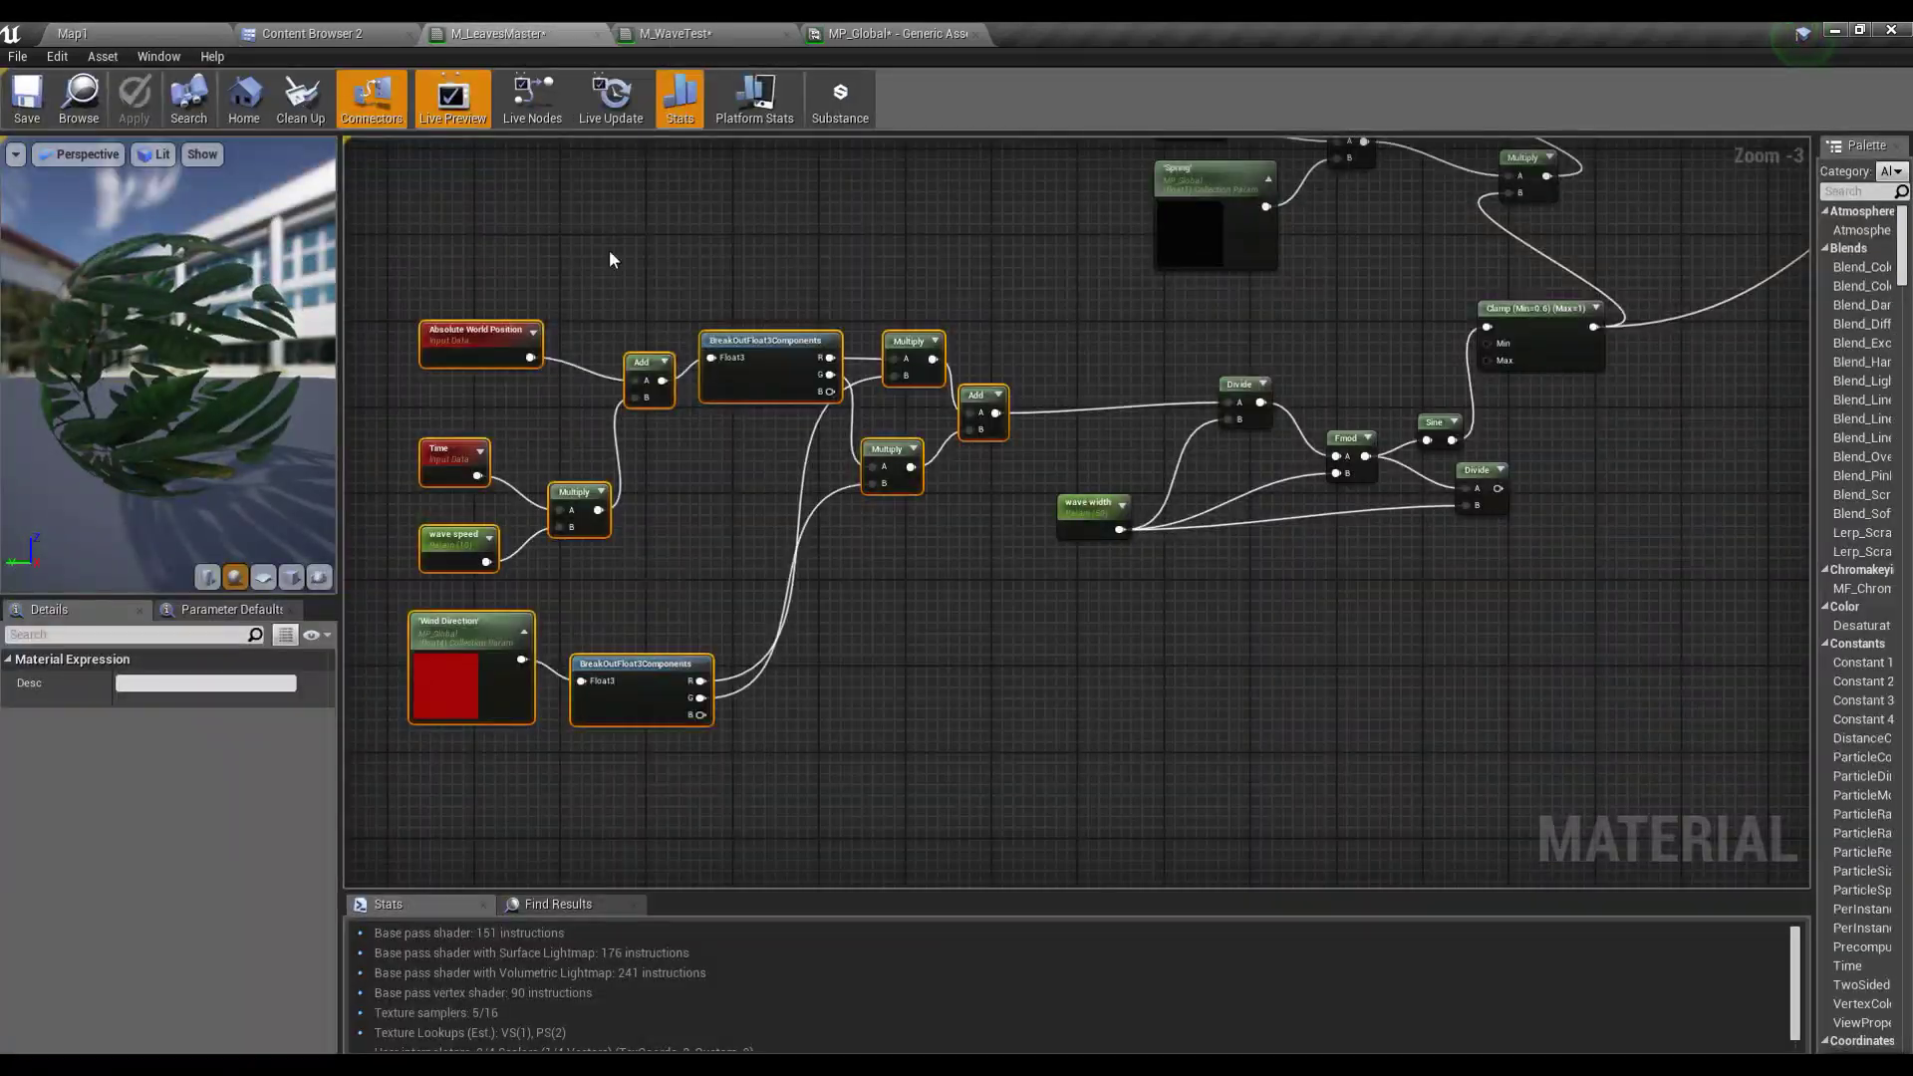
pyautogui.scroll(2, 540, 588)
pyautogui.click(462, 555)
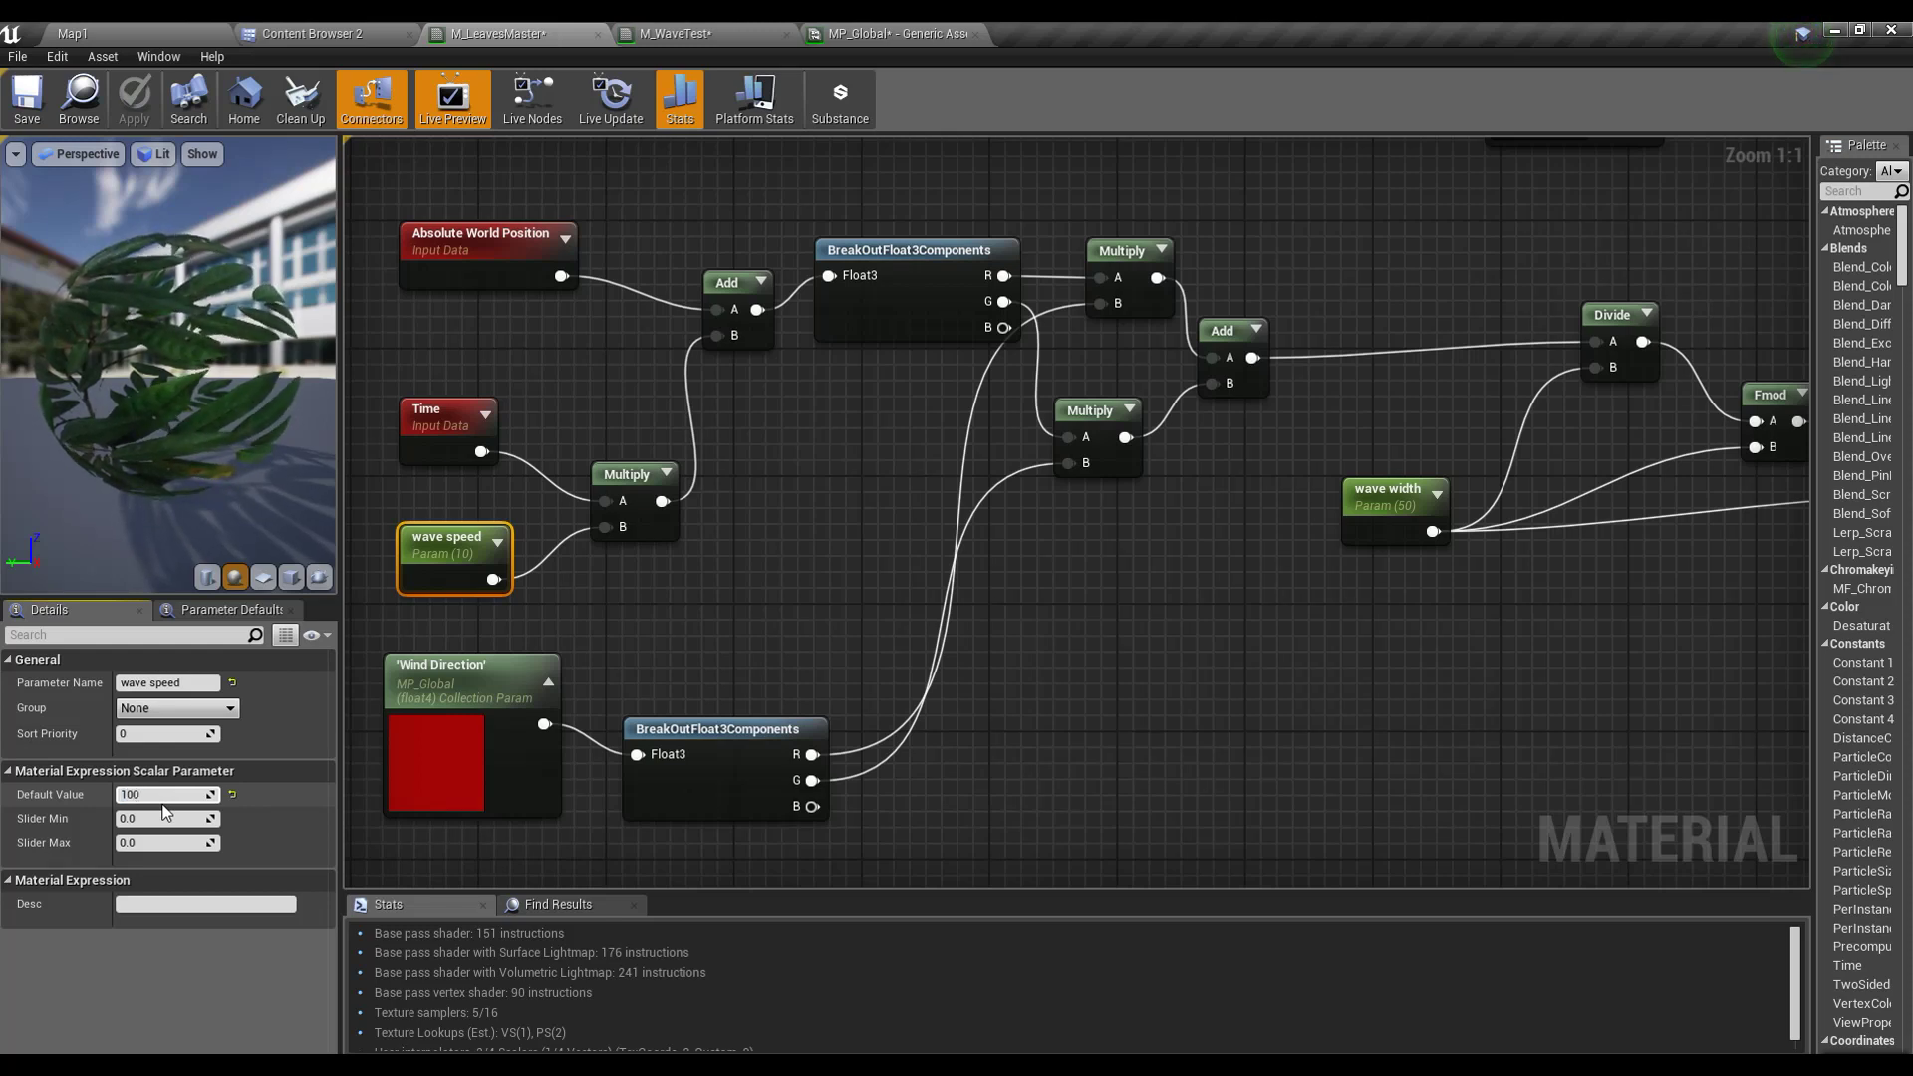
pyautogui.press('Return')
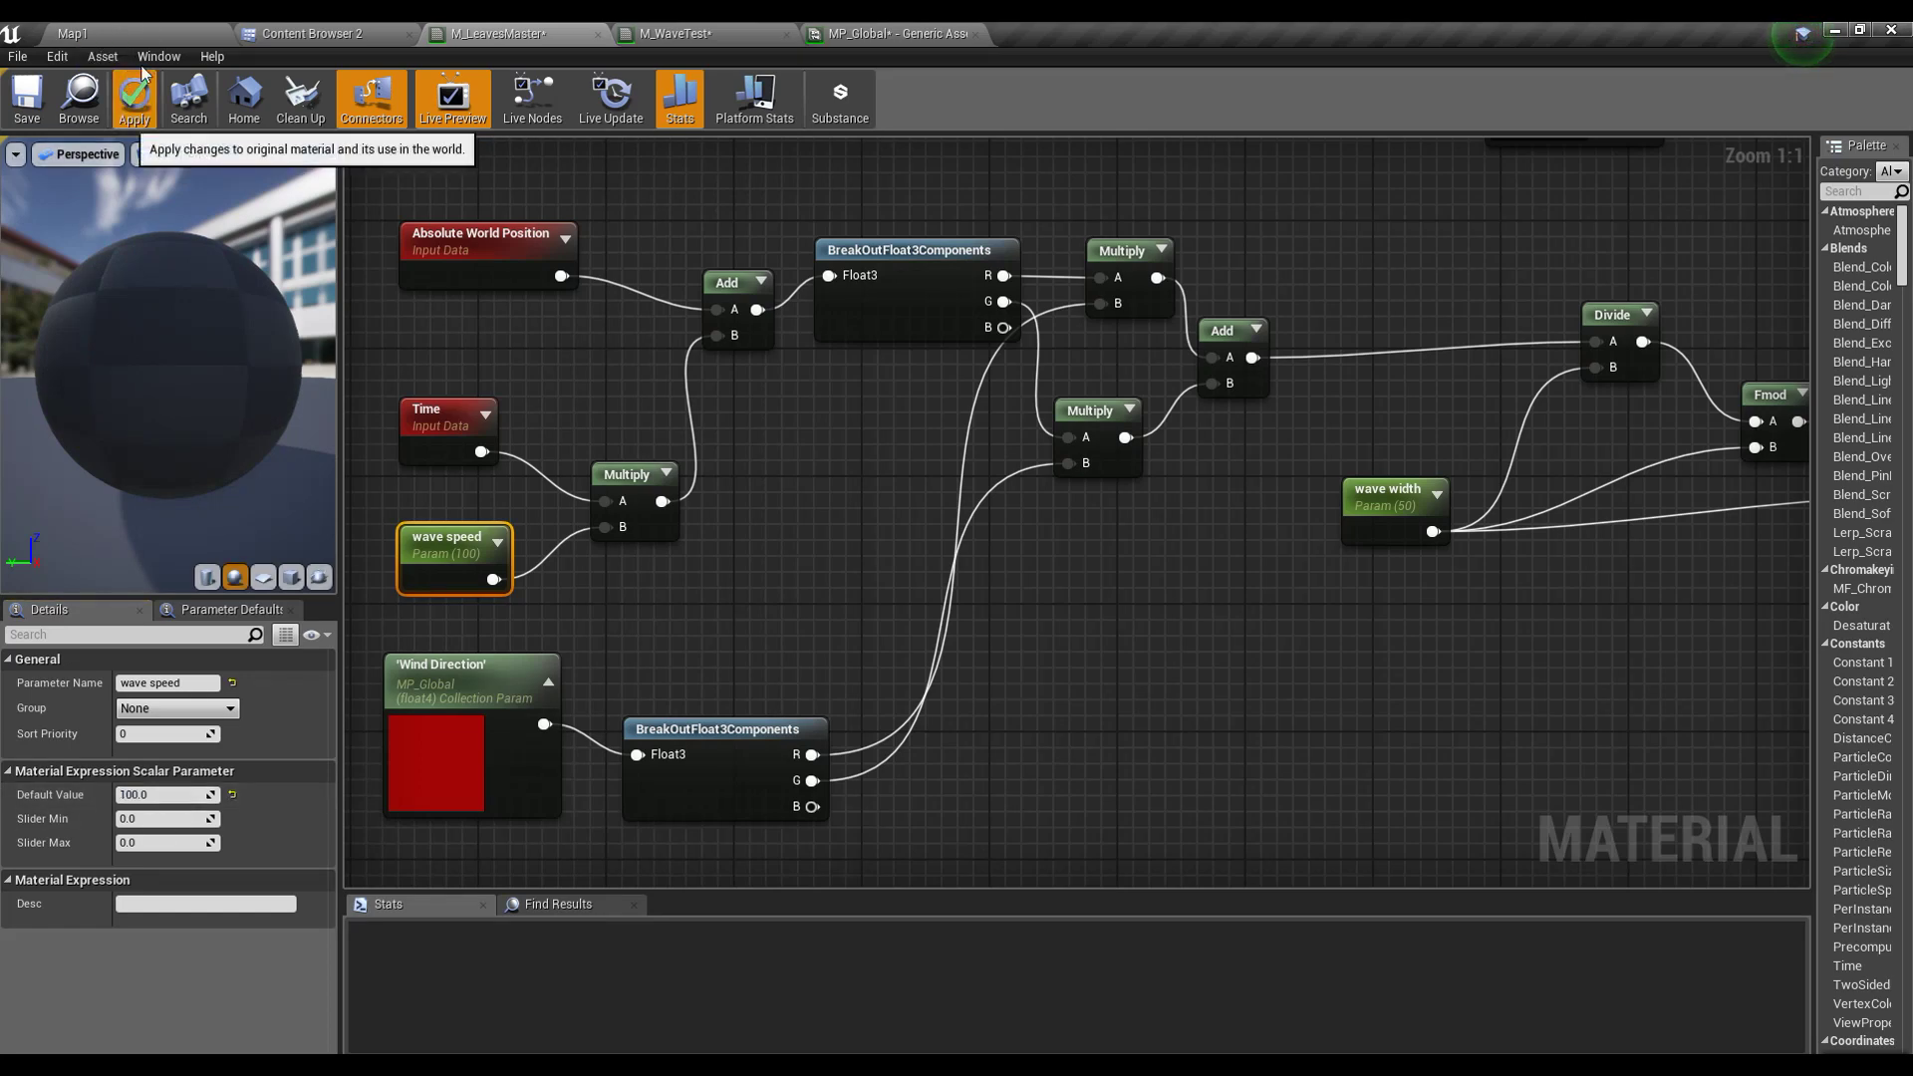
pyautogui.click(135, 99)
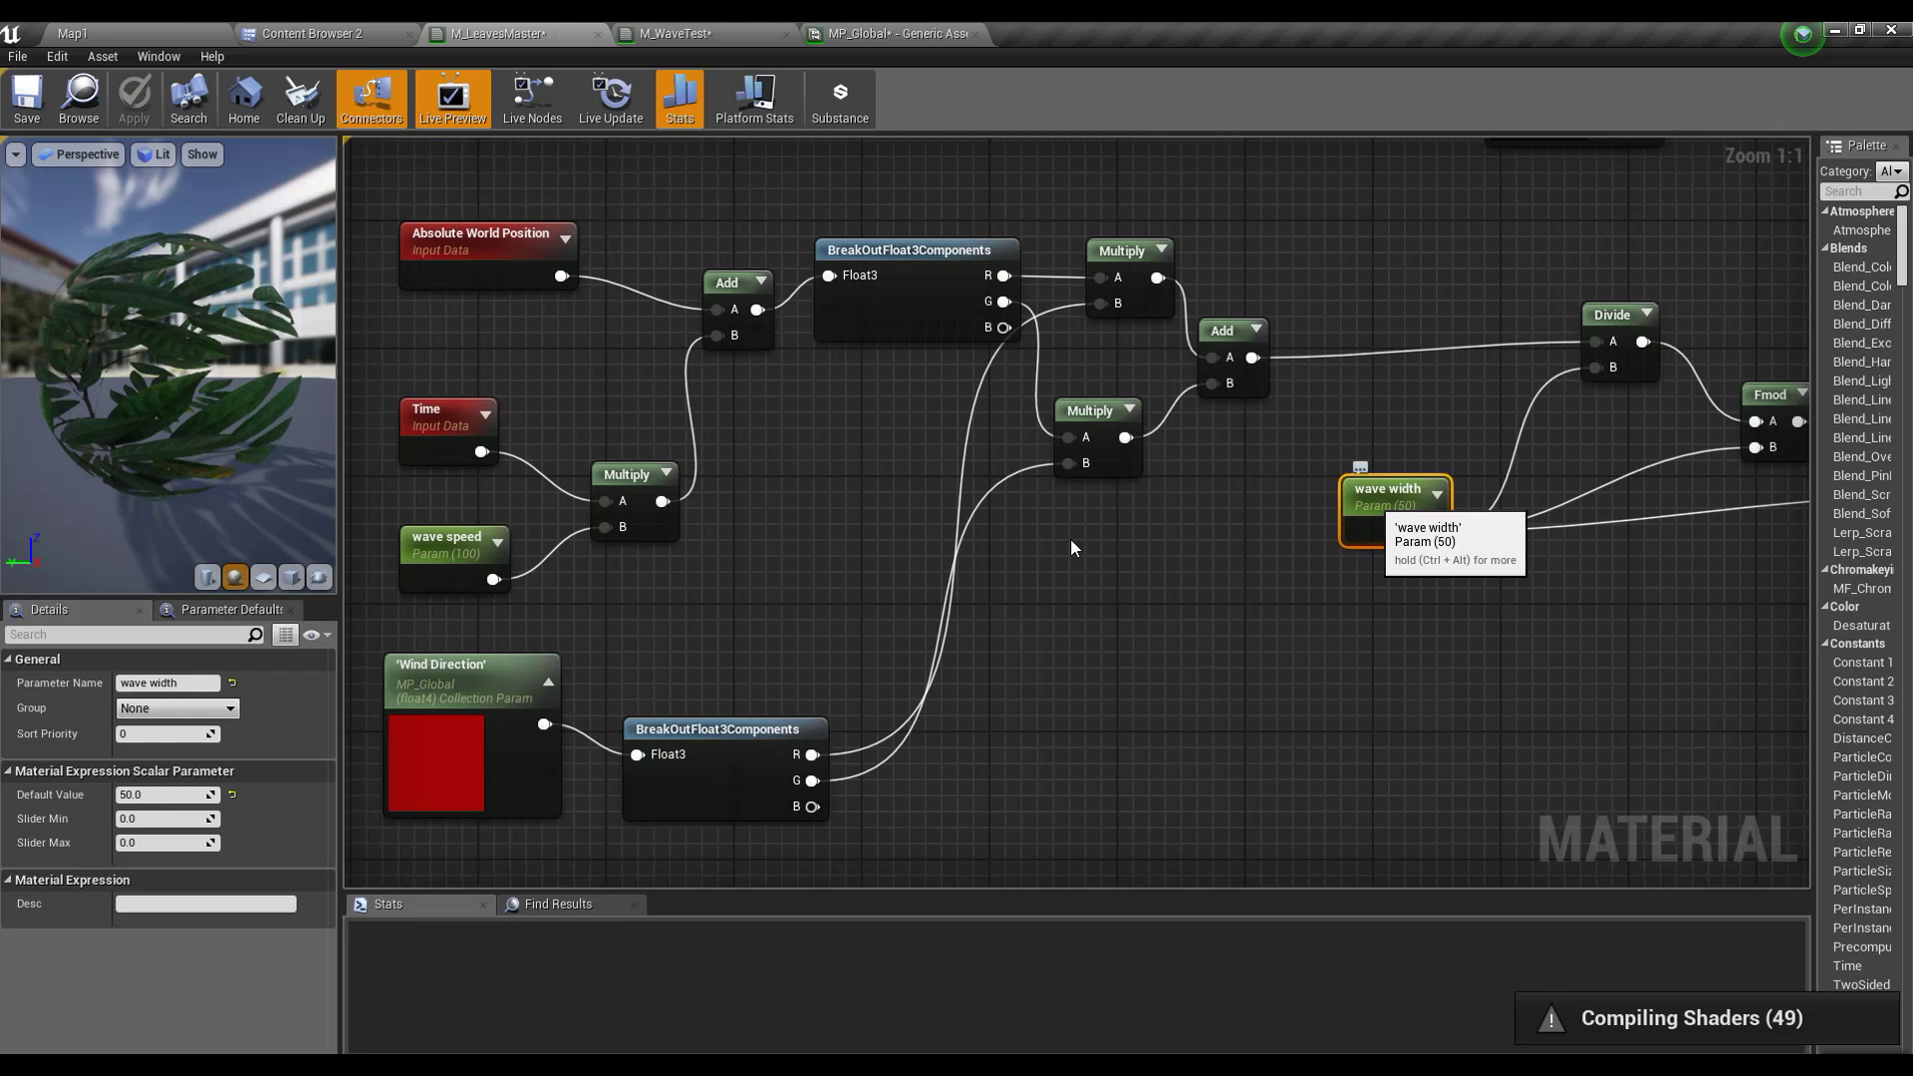
# Step: Set the default value of M_LeavesMaster's wave width parameter to 300 and apply the material
pyautogui.click(1388, 506)
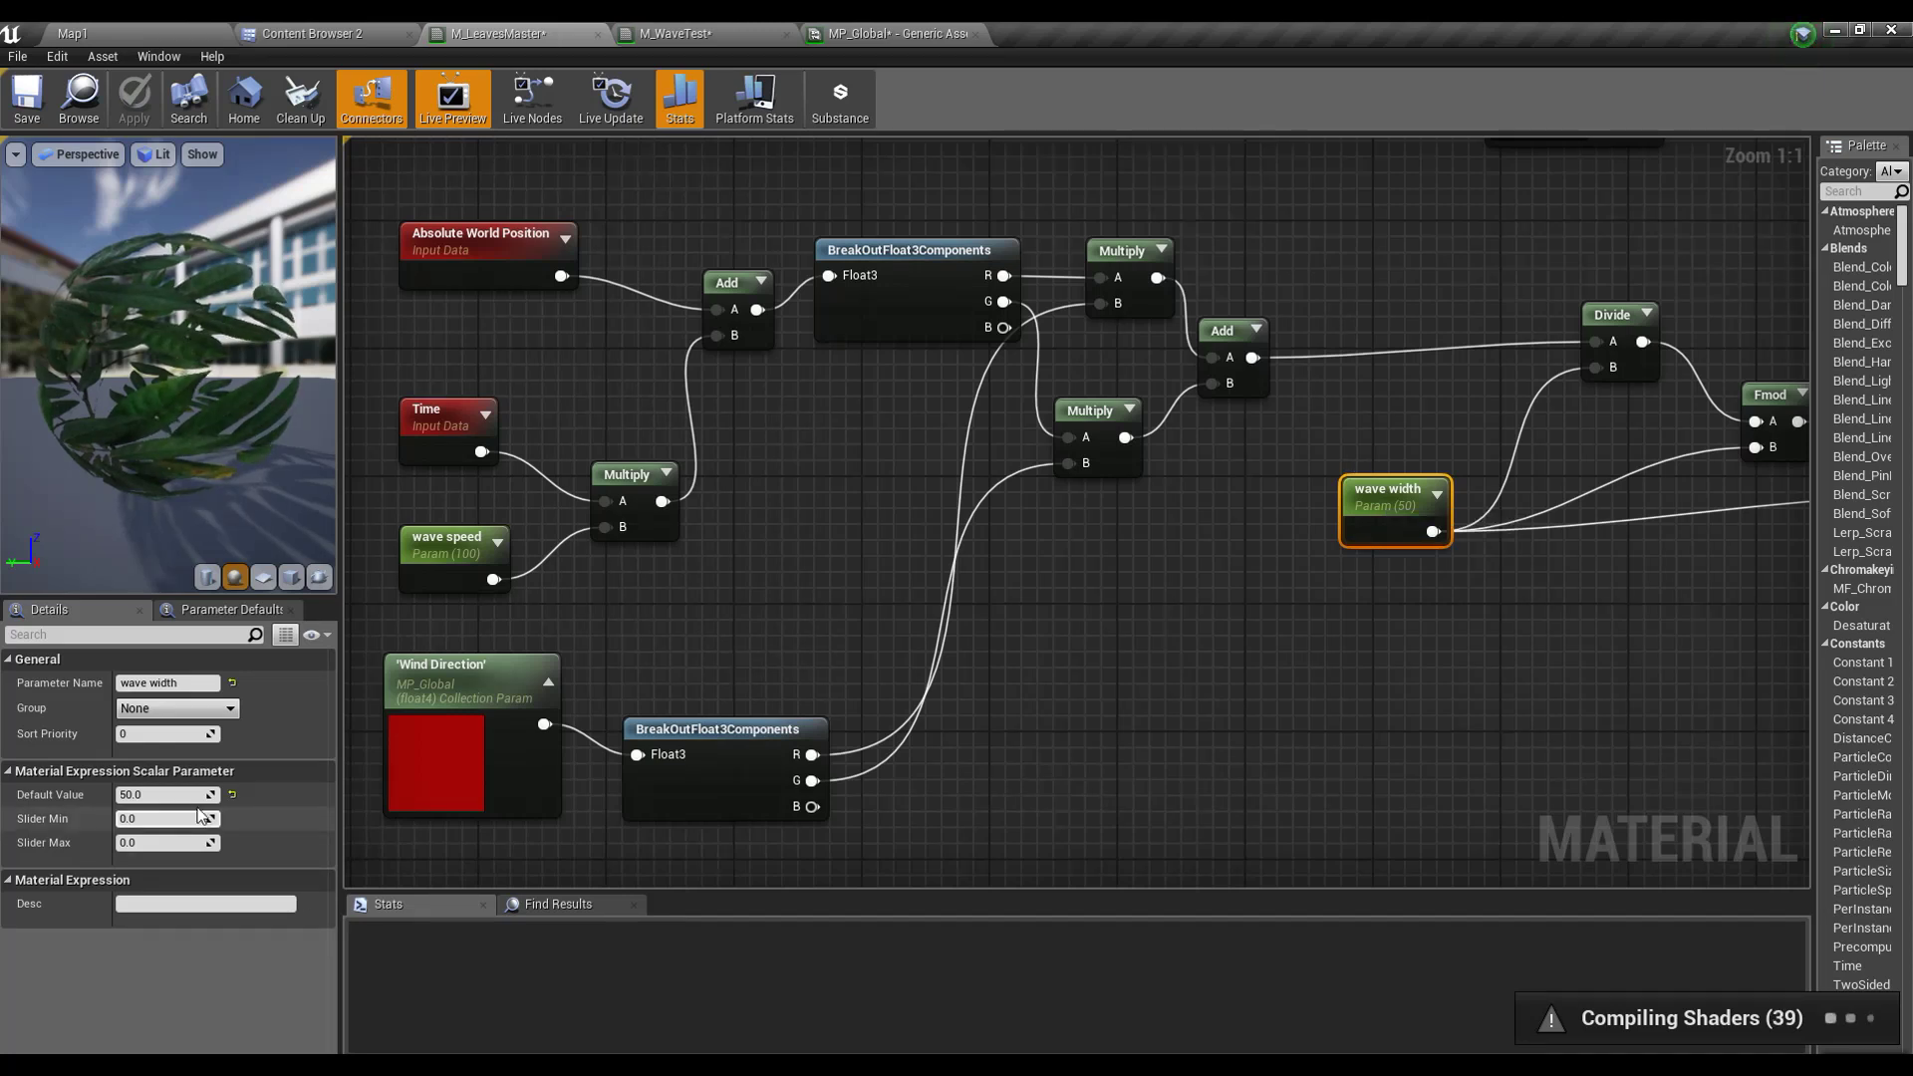
pyautogui.click(164, 794)
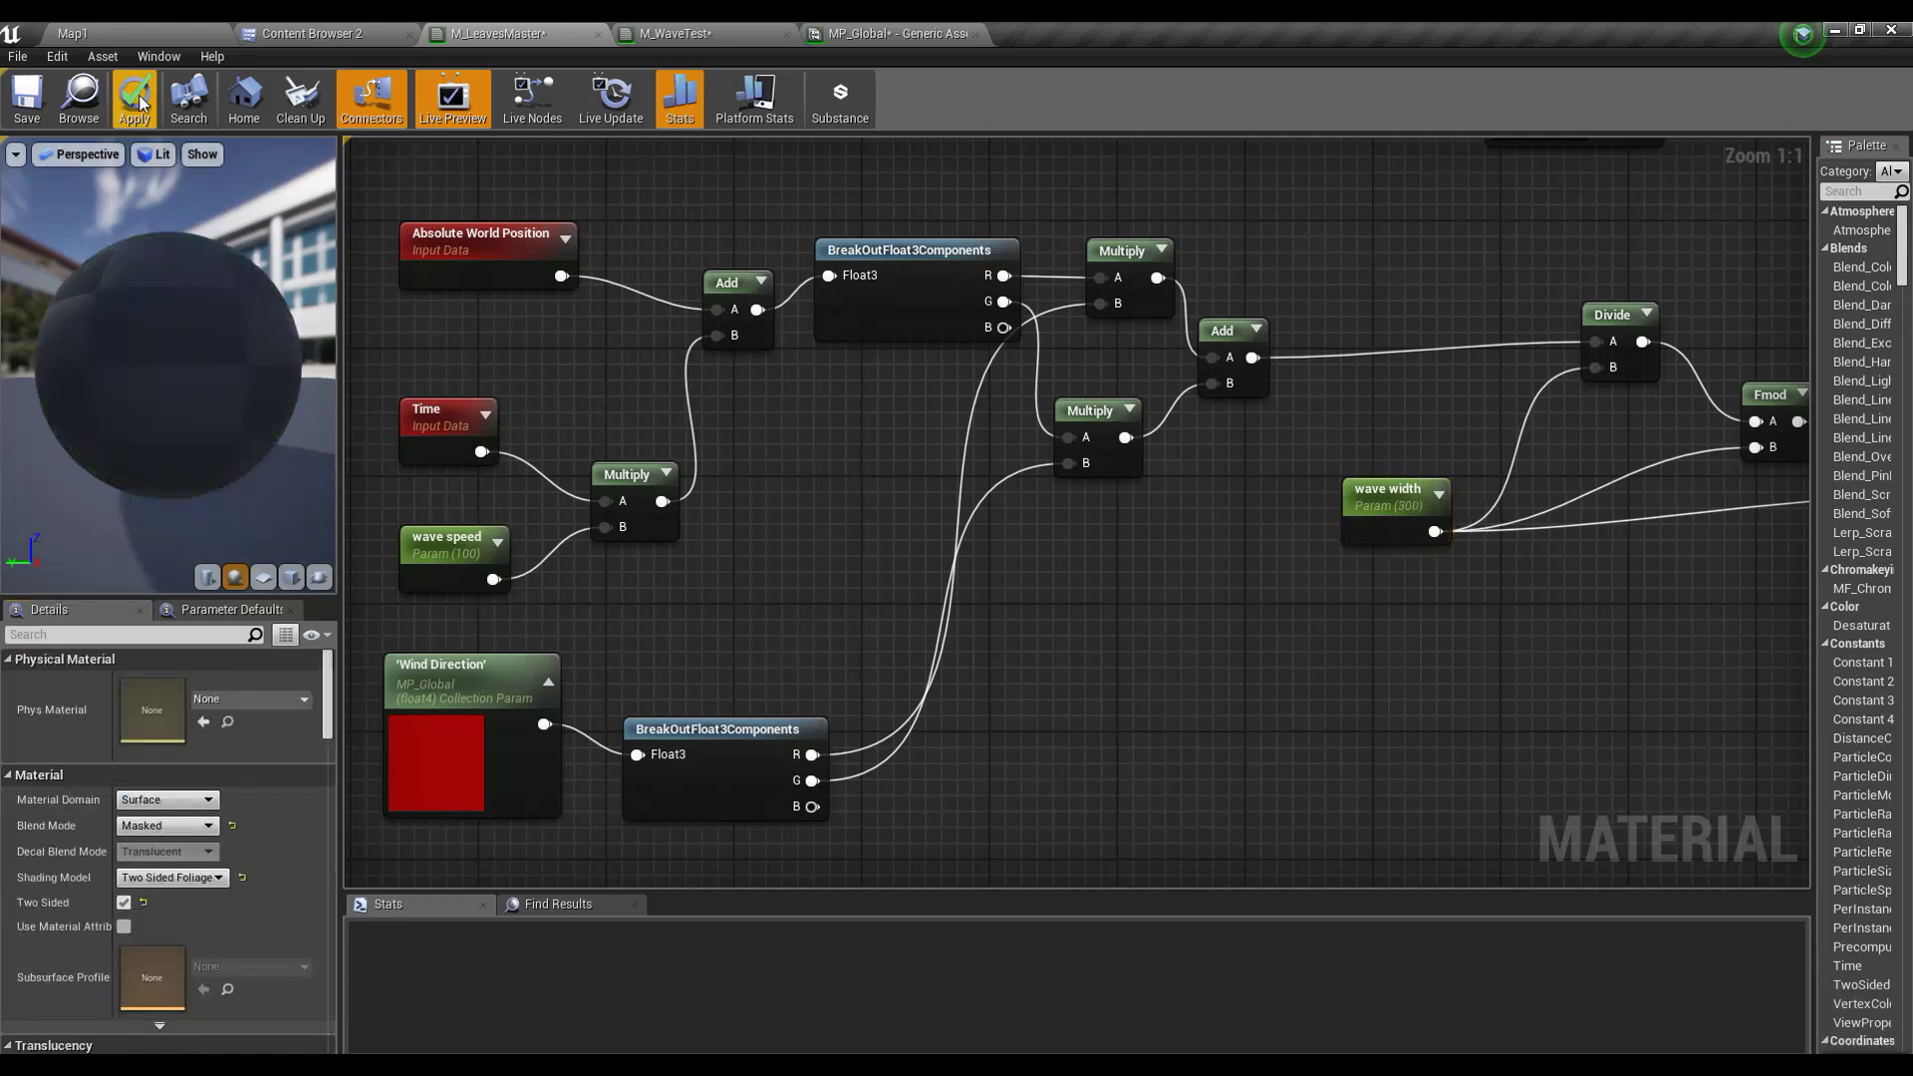
pyautogui.click(138, 95)
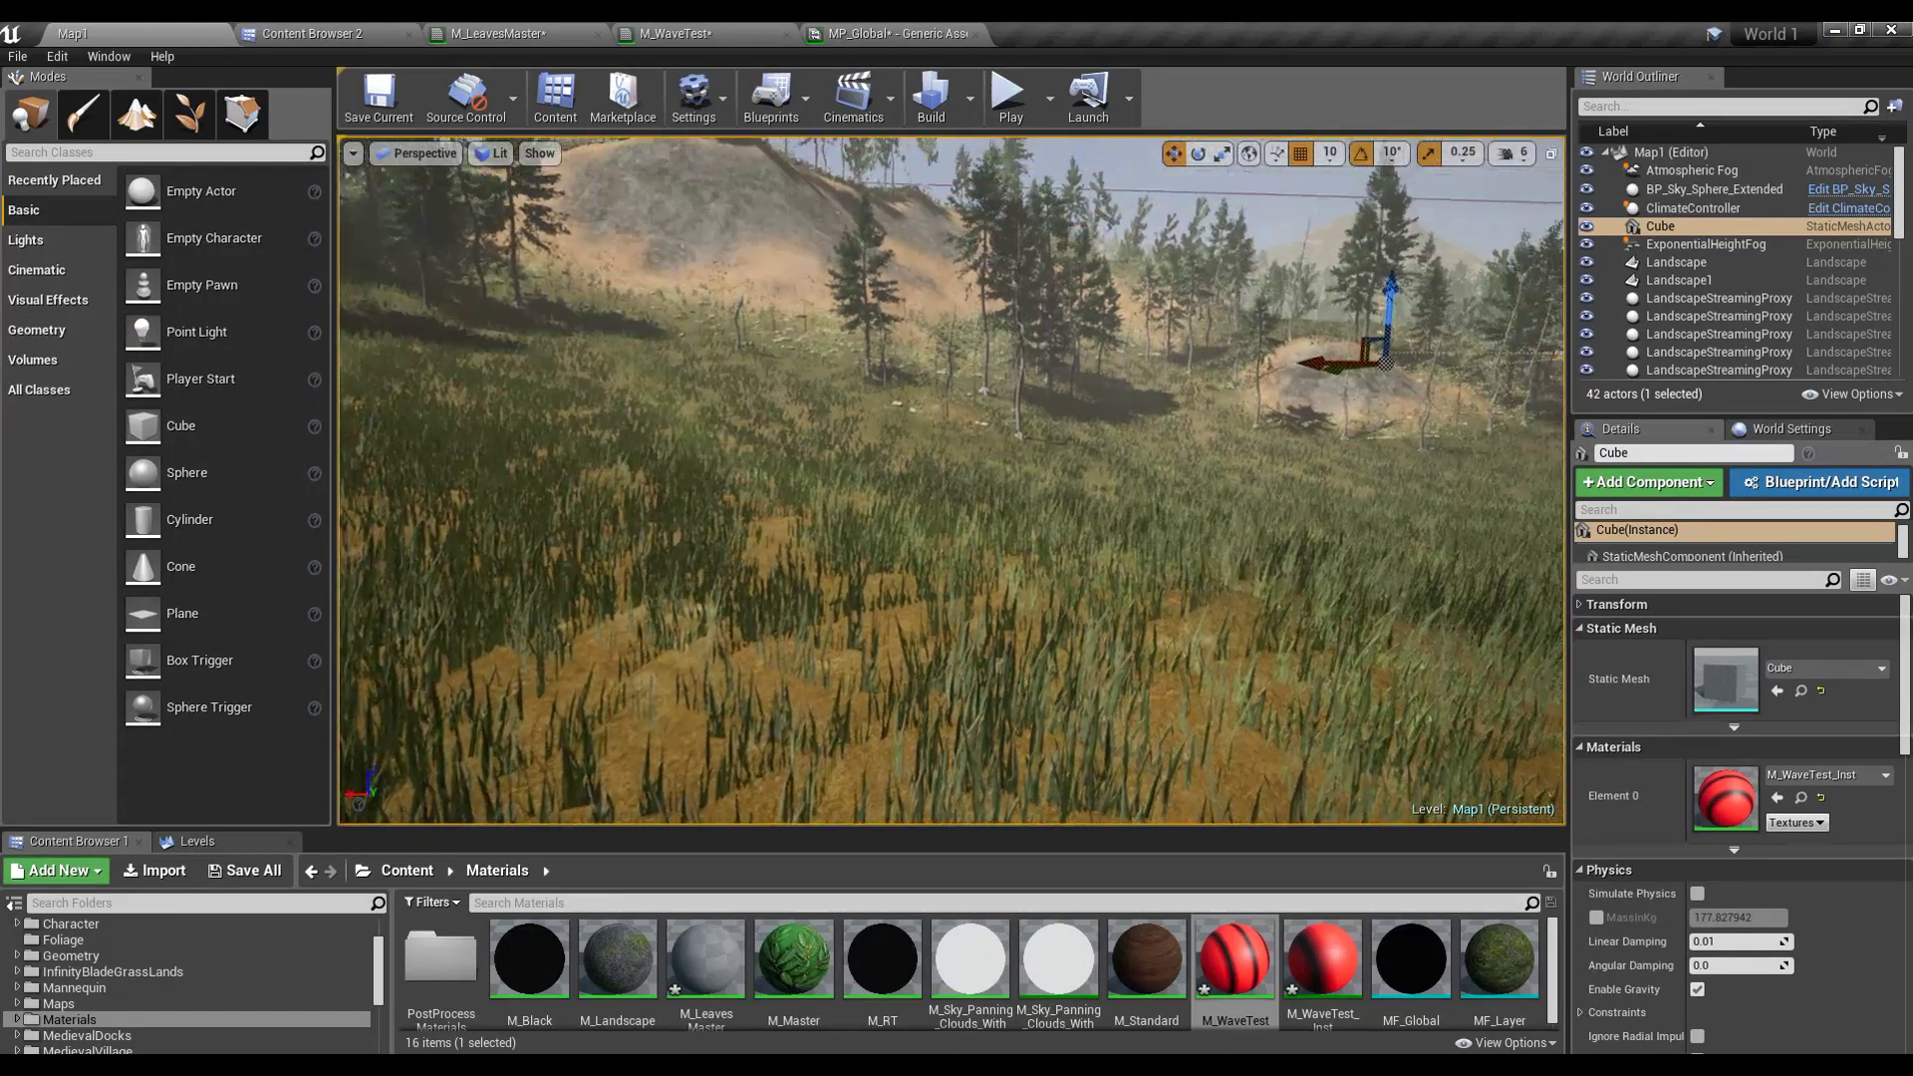
# Step: Examine the grass motion in Map1 from several angles and compare the M_WaveTest and M_LeavesMaster wave graphs
pyautogui.moveTo(951, 480); pyautogui.dragTo(748, 476, button='right')
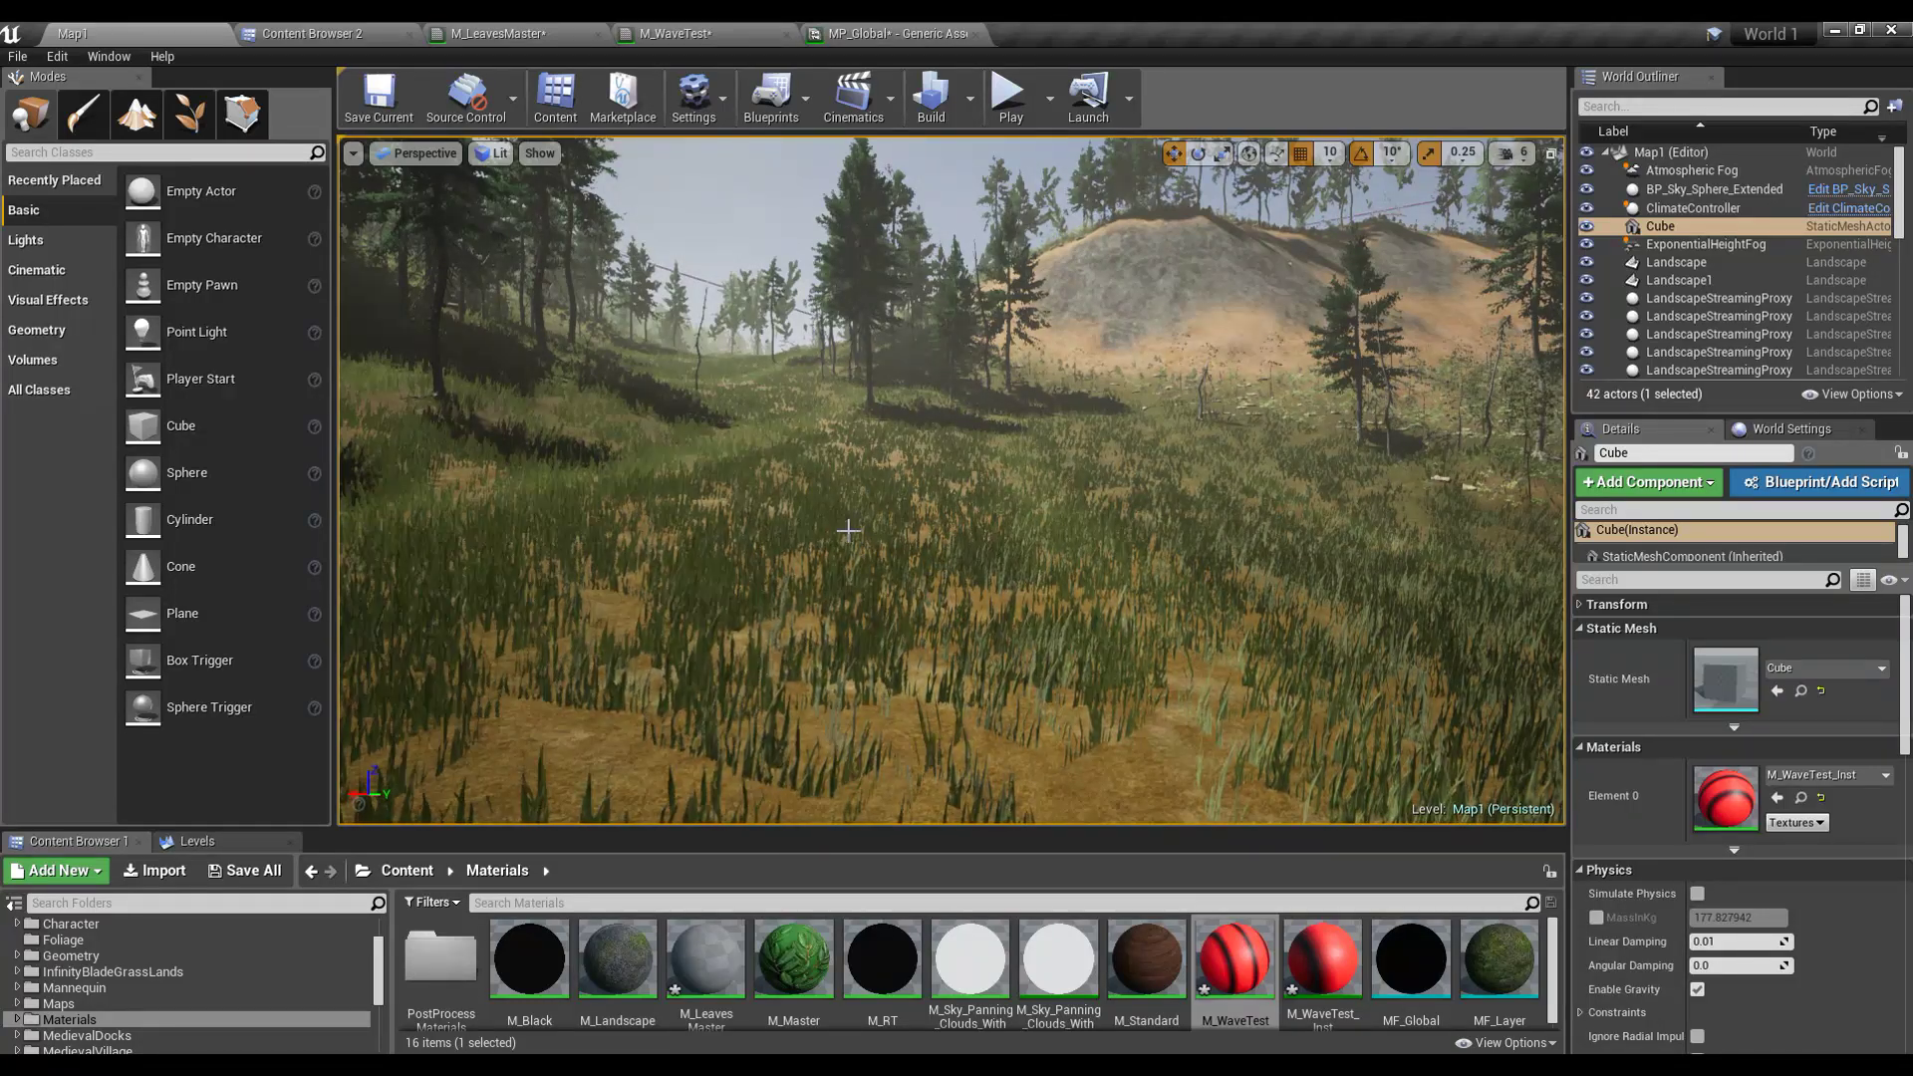
pyautogui.moveTo(848, 530); pyautogui.dragTo(889, 558, button='right')
pyautogui.moveTo(875, 377); pyautogui.dragTo(857, 364, button='right')
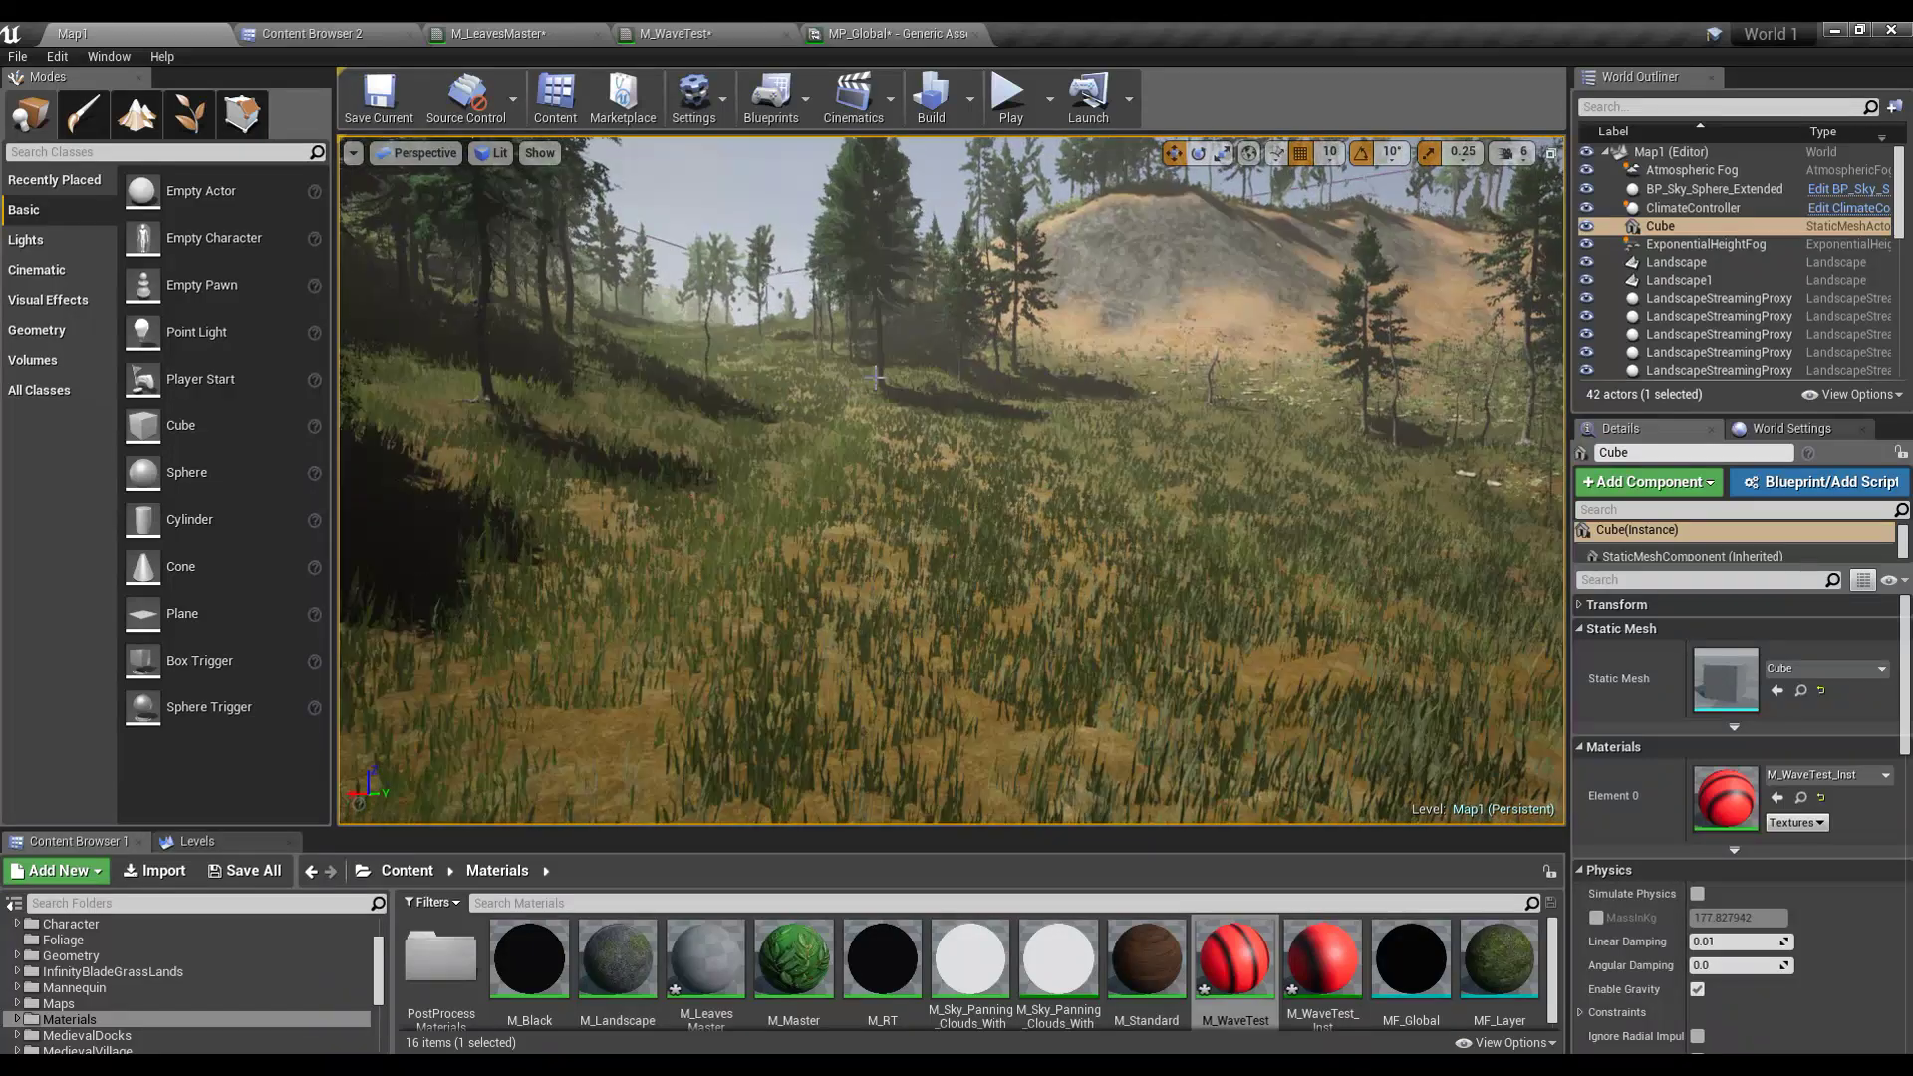
pyautogui.moveTo(769, 547); pyautogui.dragTo(796, 557, button='right')
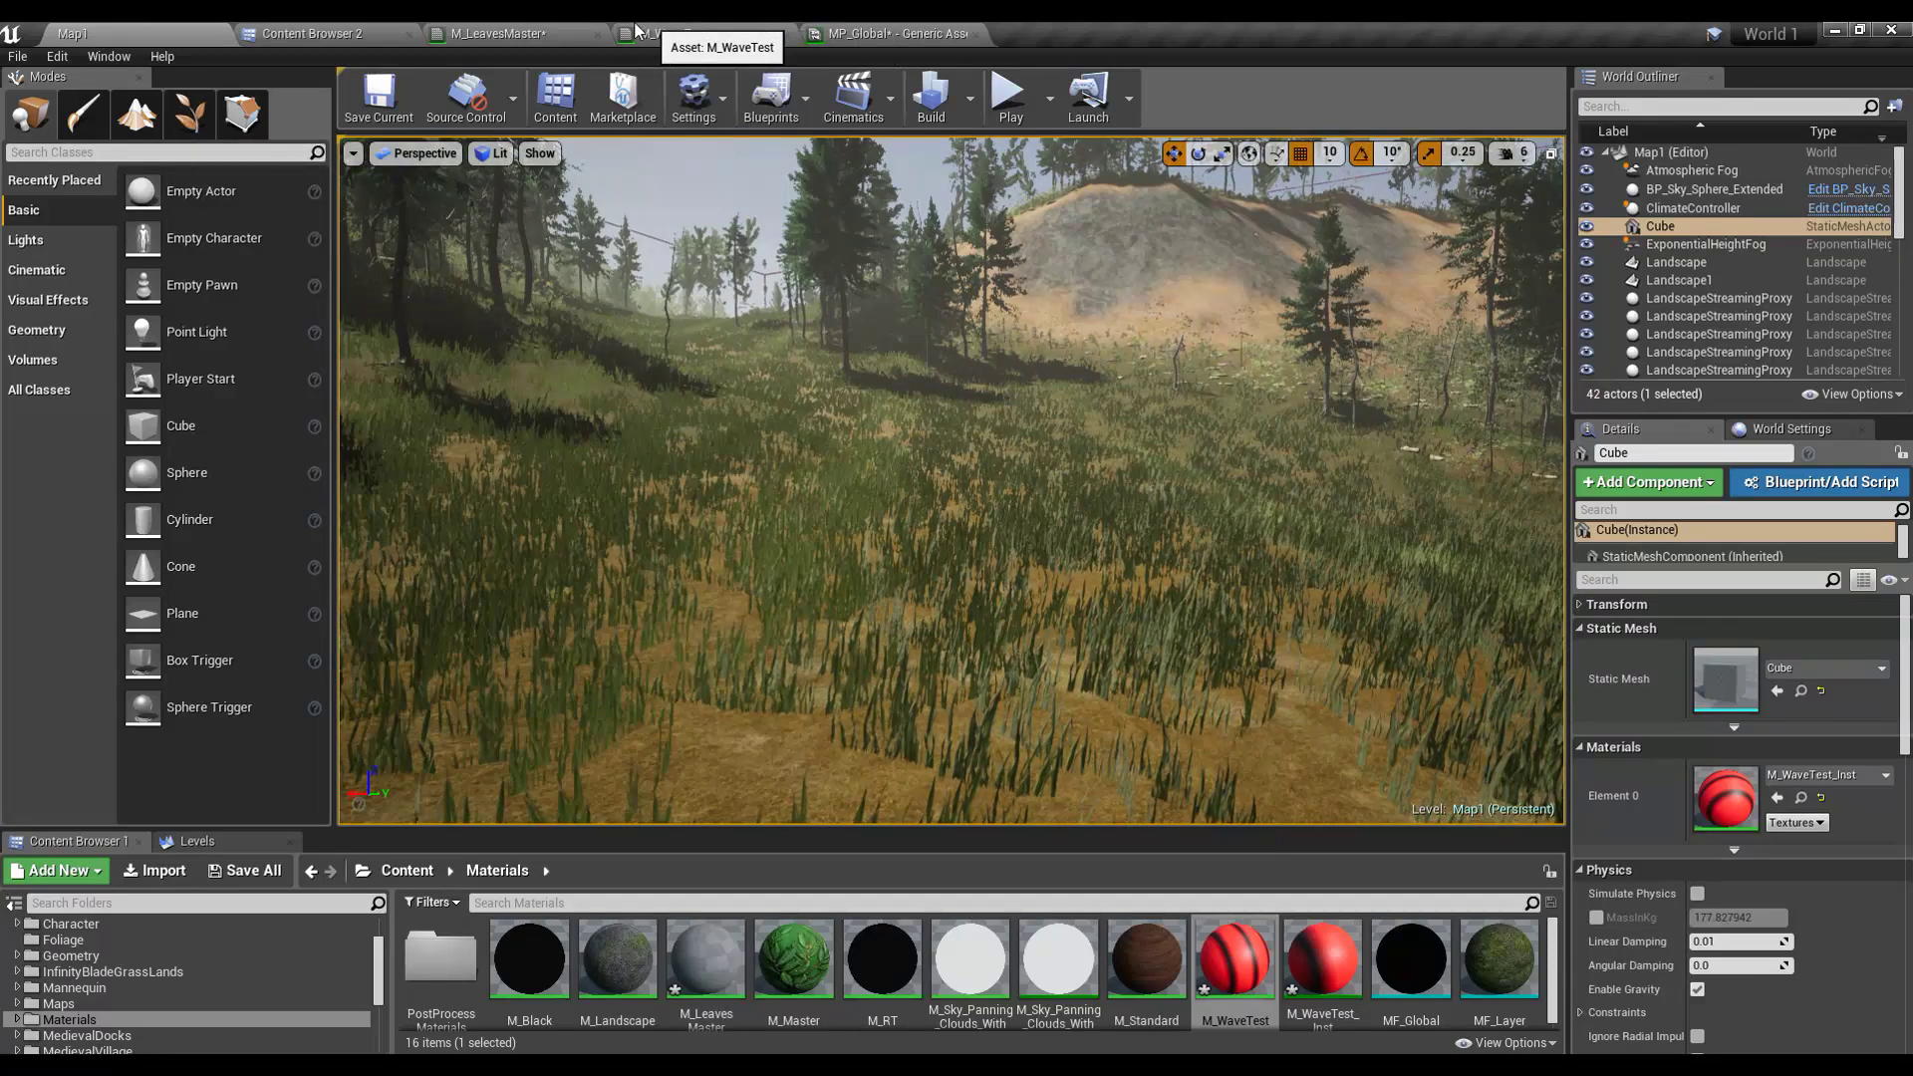
pyautogui.click(677, 32)
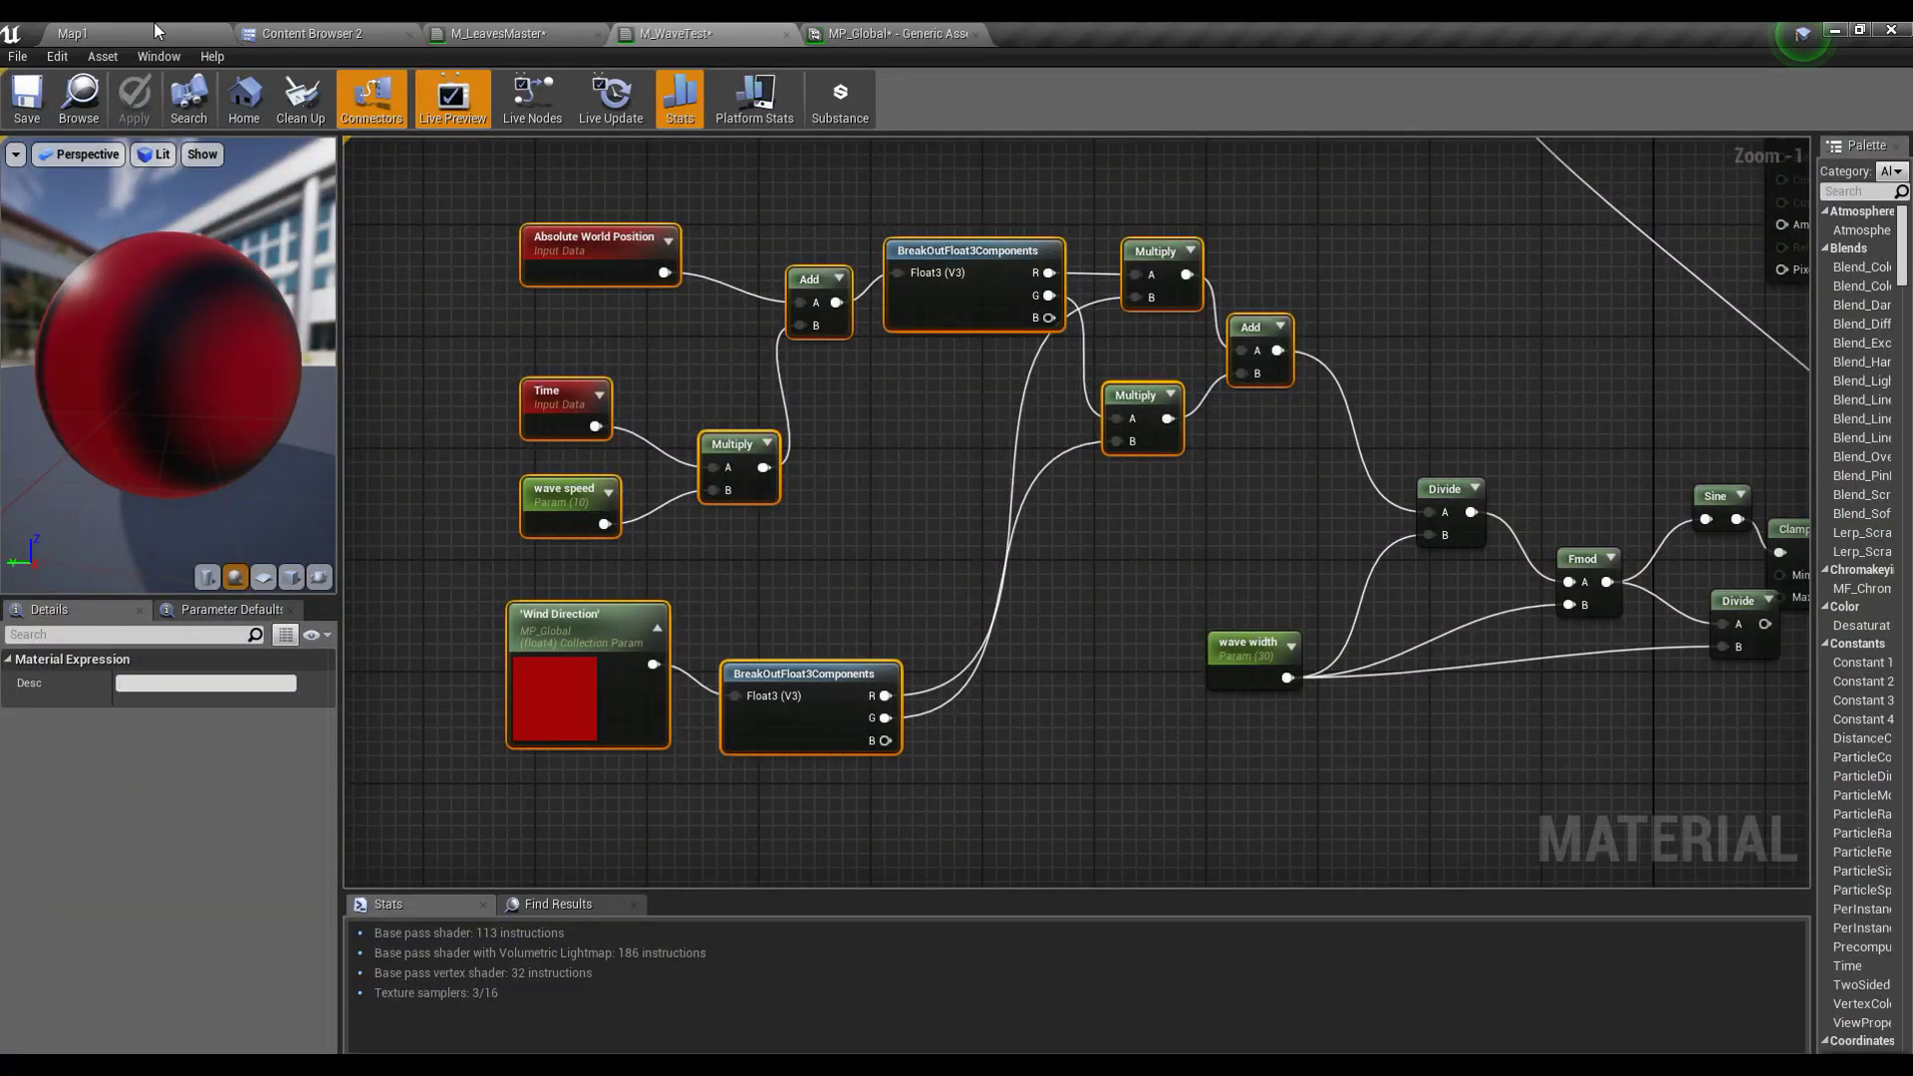
pyautogui.click(543, 27)
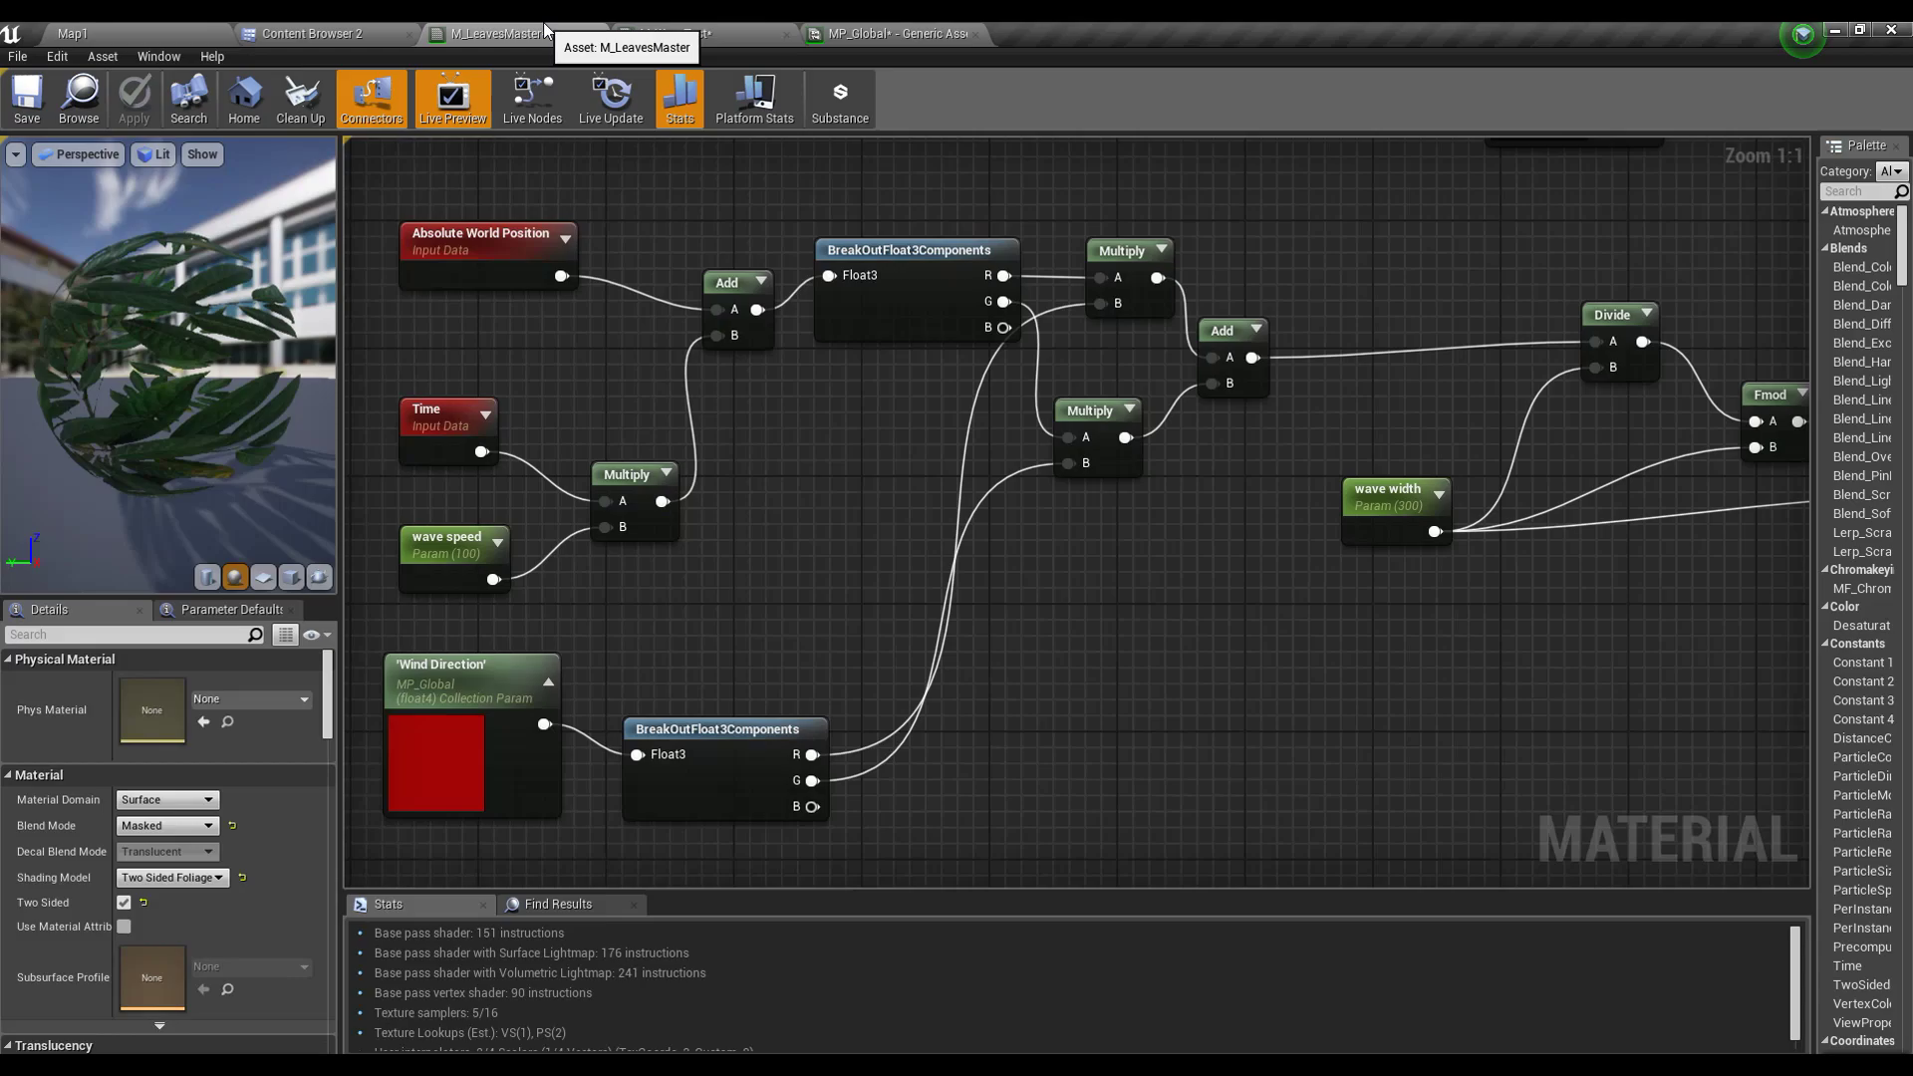
pyautogui.click(165, 32)
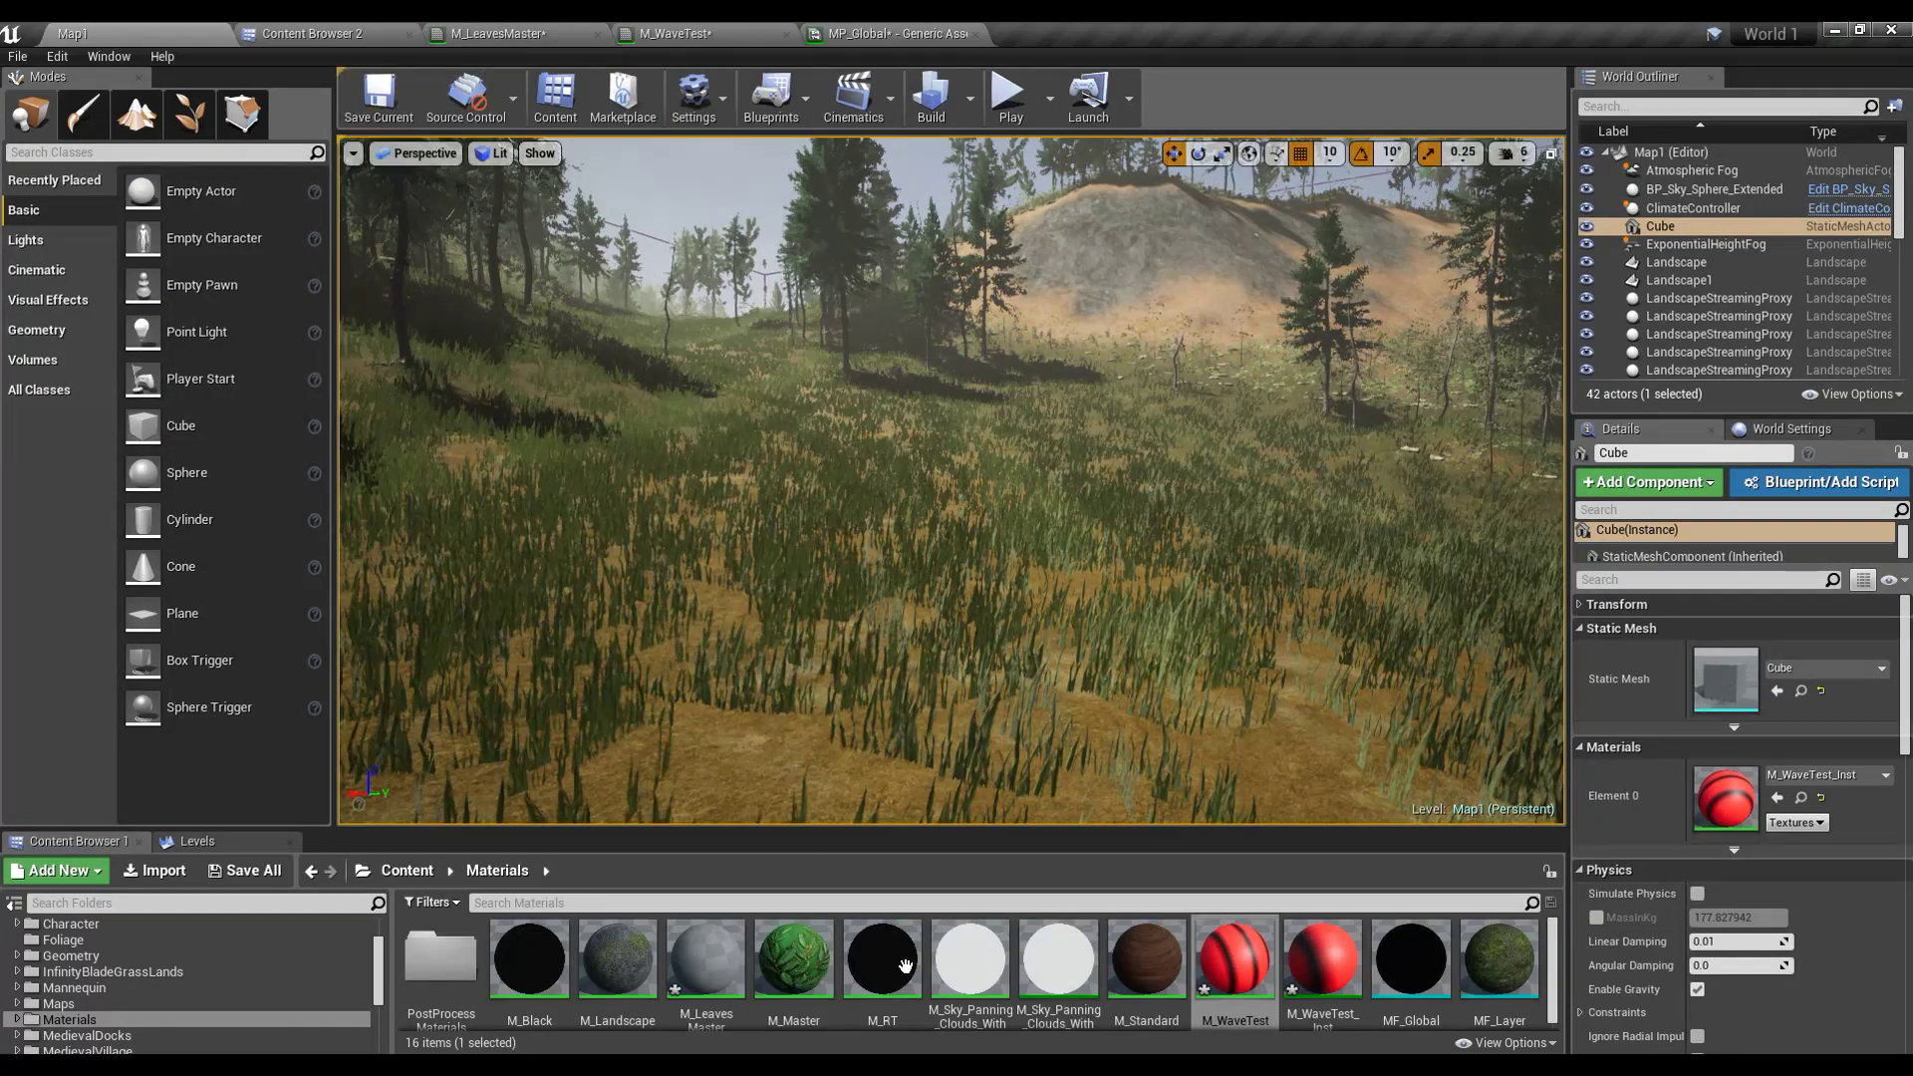
# Step: Search the whole Content folder for "grass" and open the MI_GrassLittle material instance used by the SM_LittleGrass_B mesh
pyautogui.scroll(-1, 449, 956)
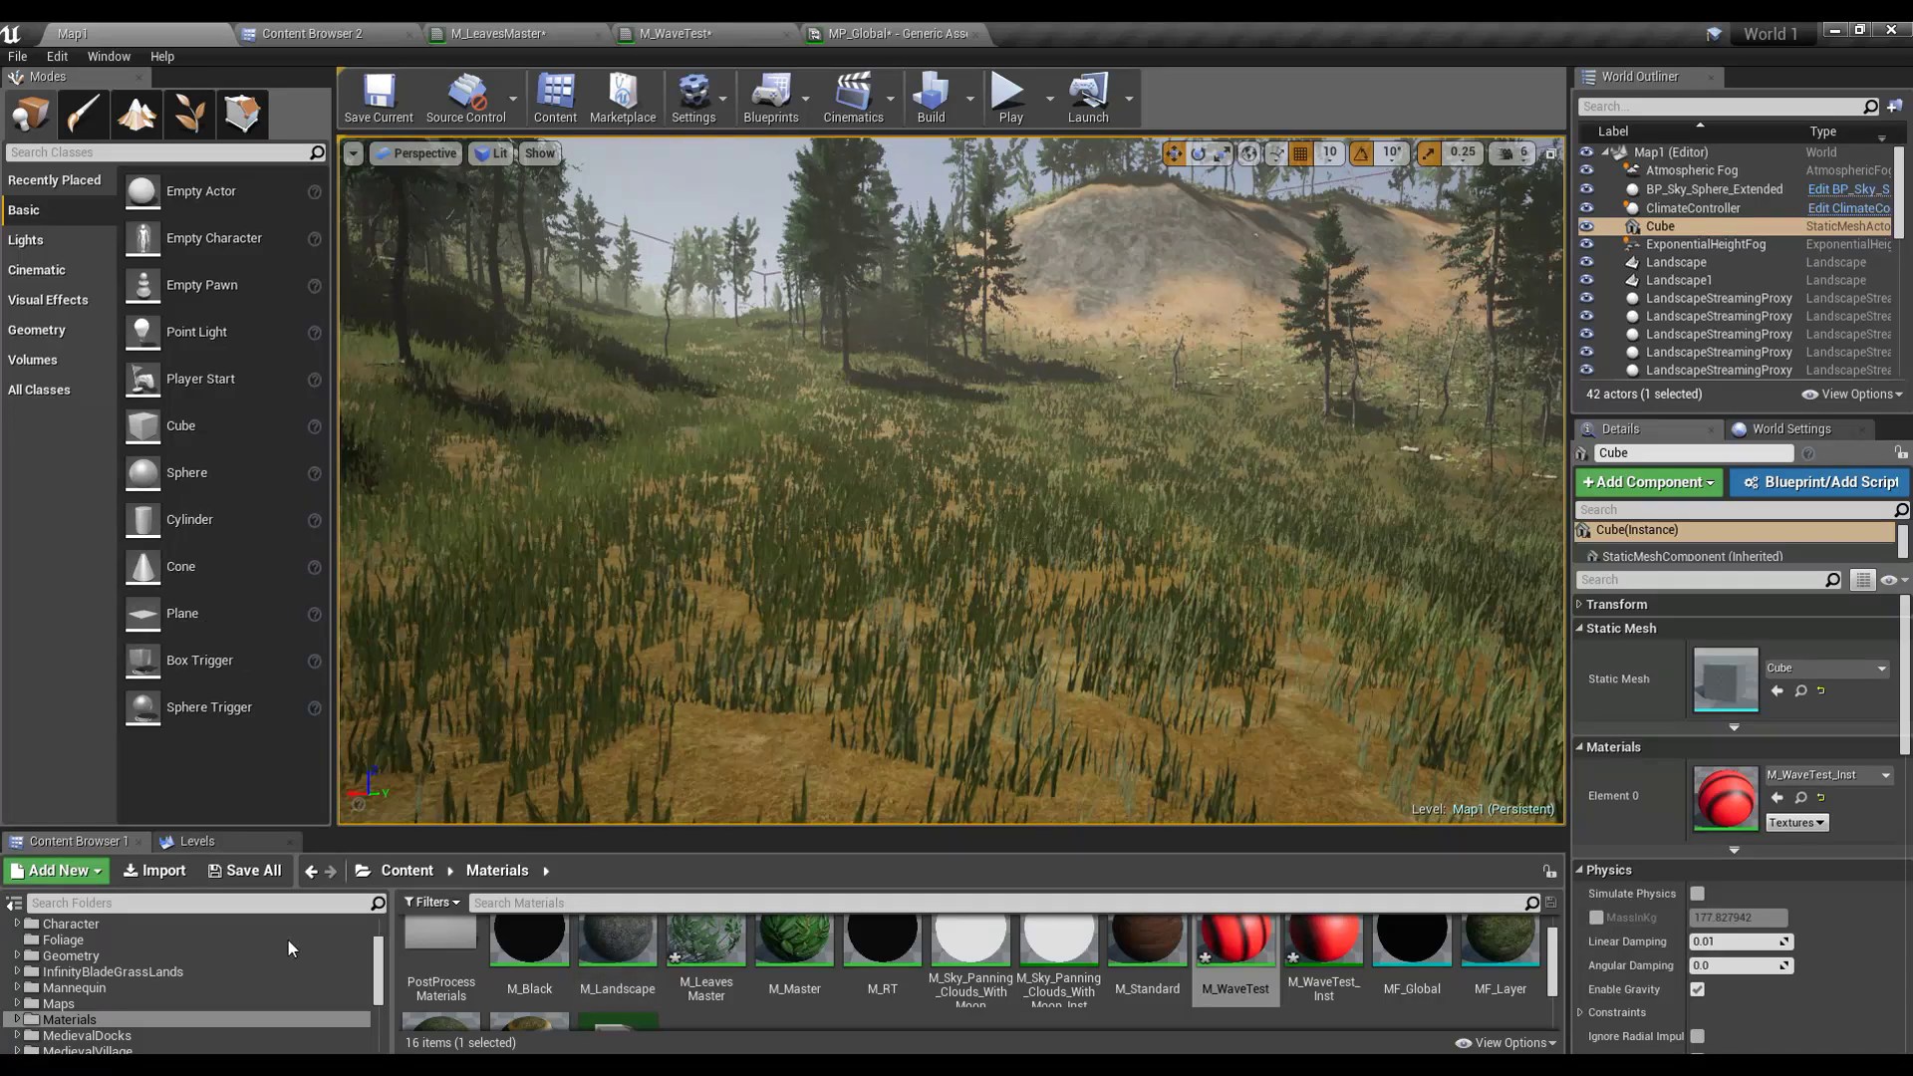
pyautogui.scroll(3, 179, 950)
pyautogui.click(62, 929)
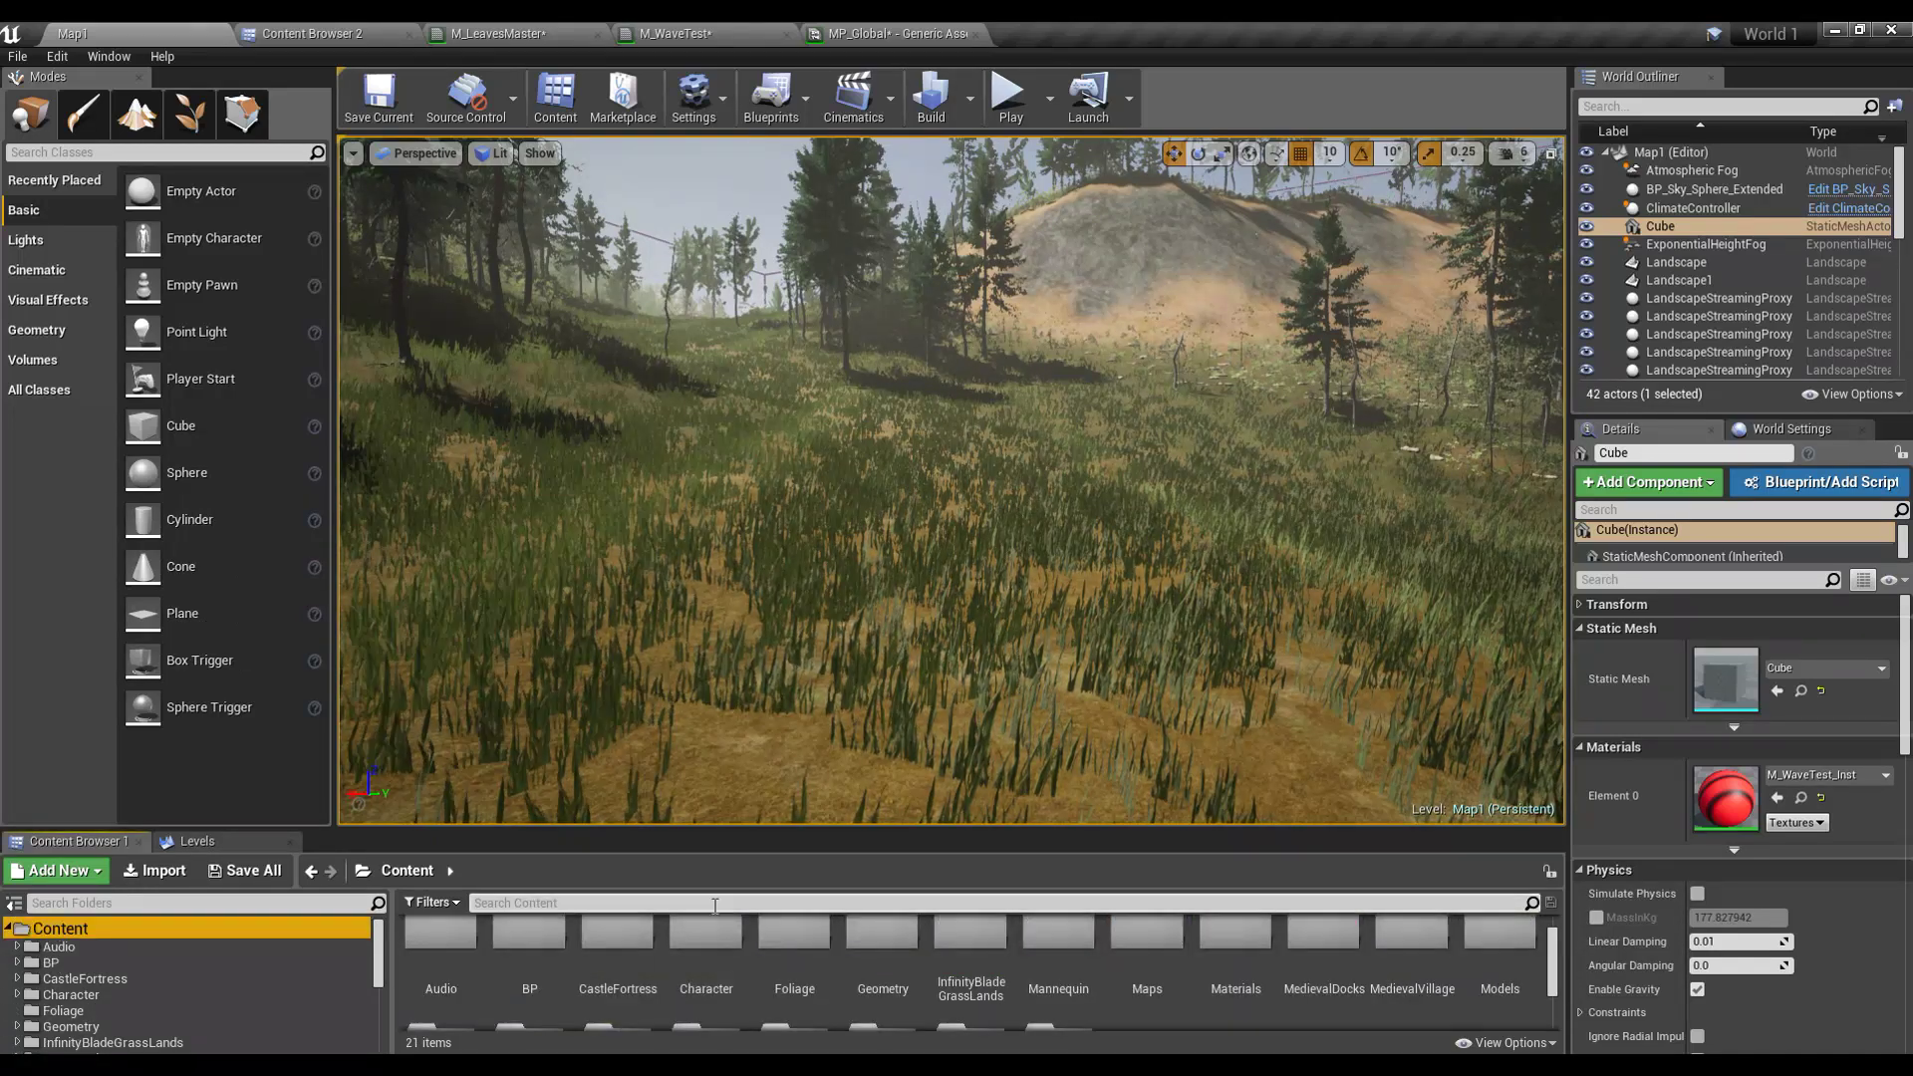
pyautogui.moveTo(670, 832); pyautogui.dragTo(676, 653)
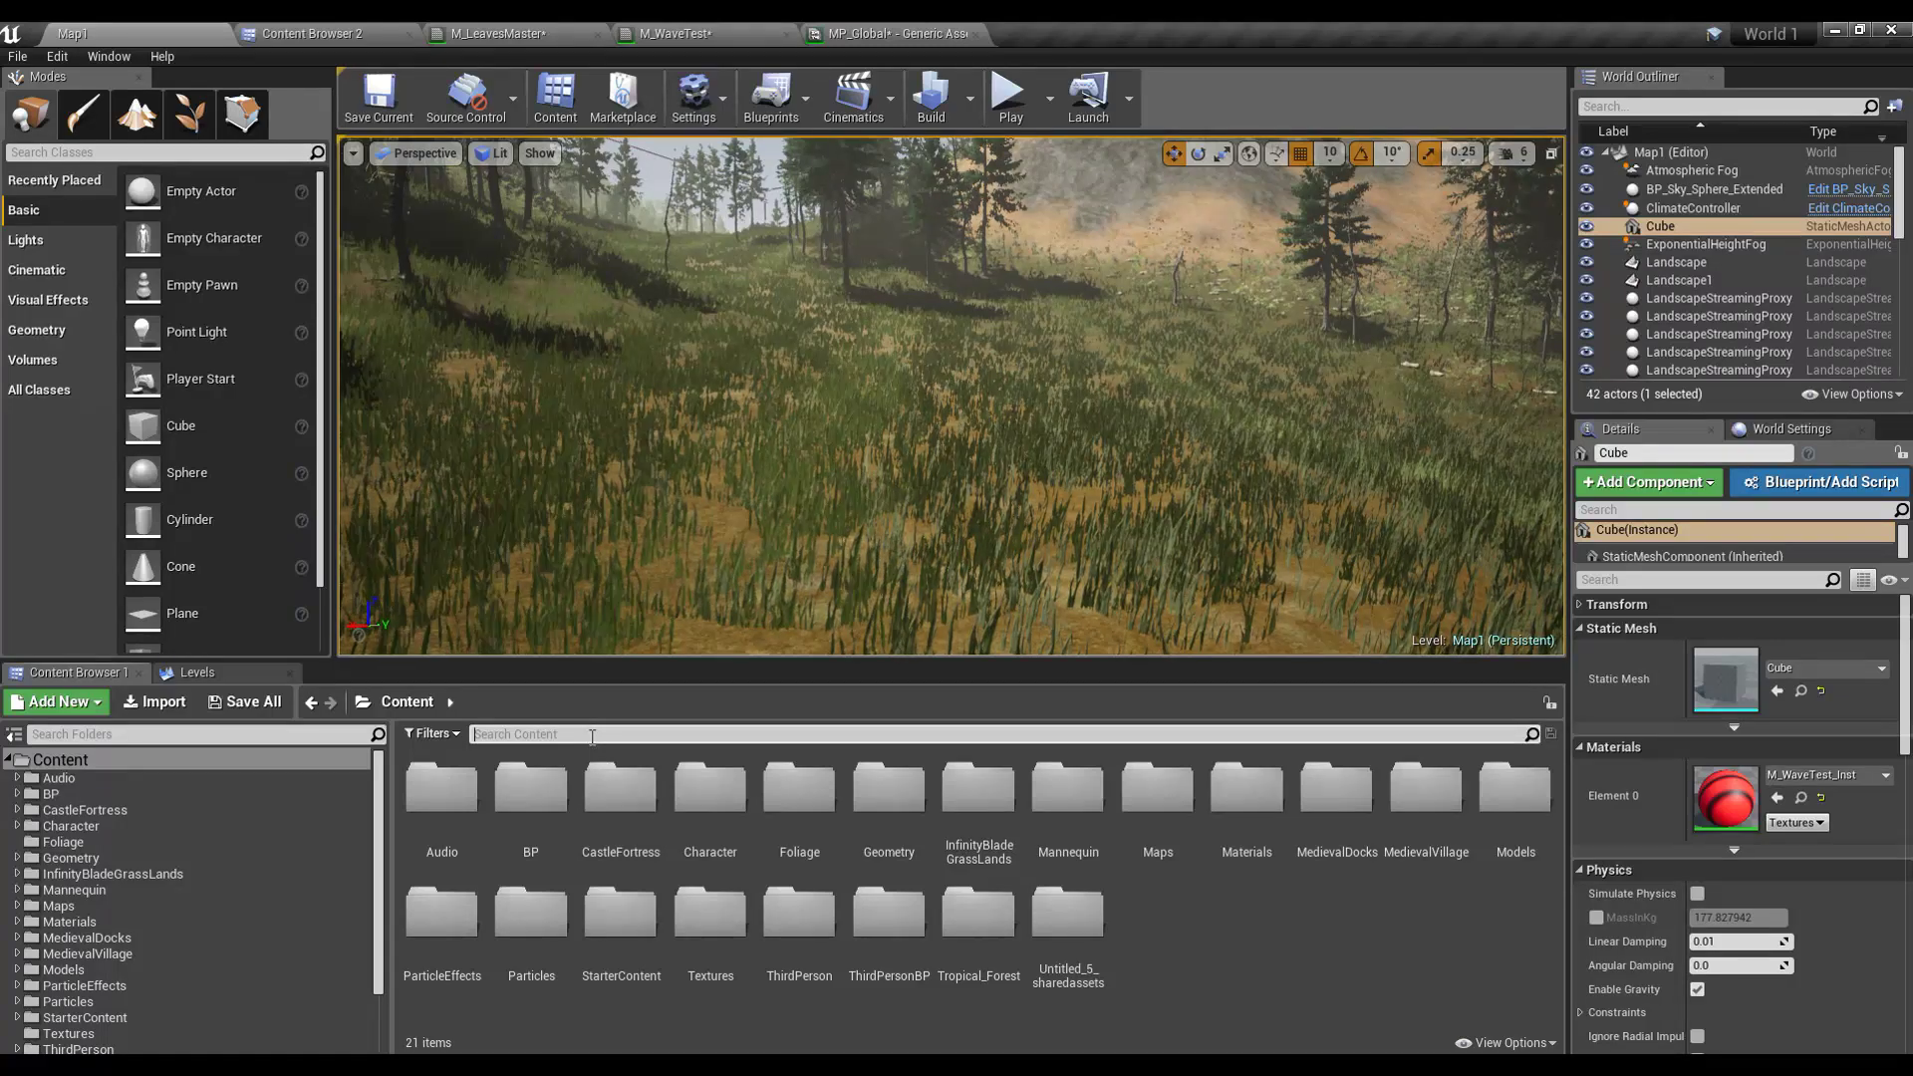
pyautogui.click(592, 736)
pyautogui.write('grass')
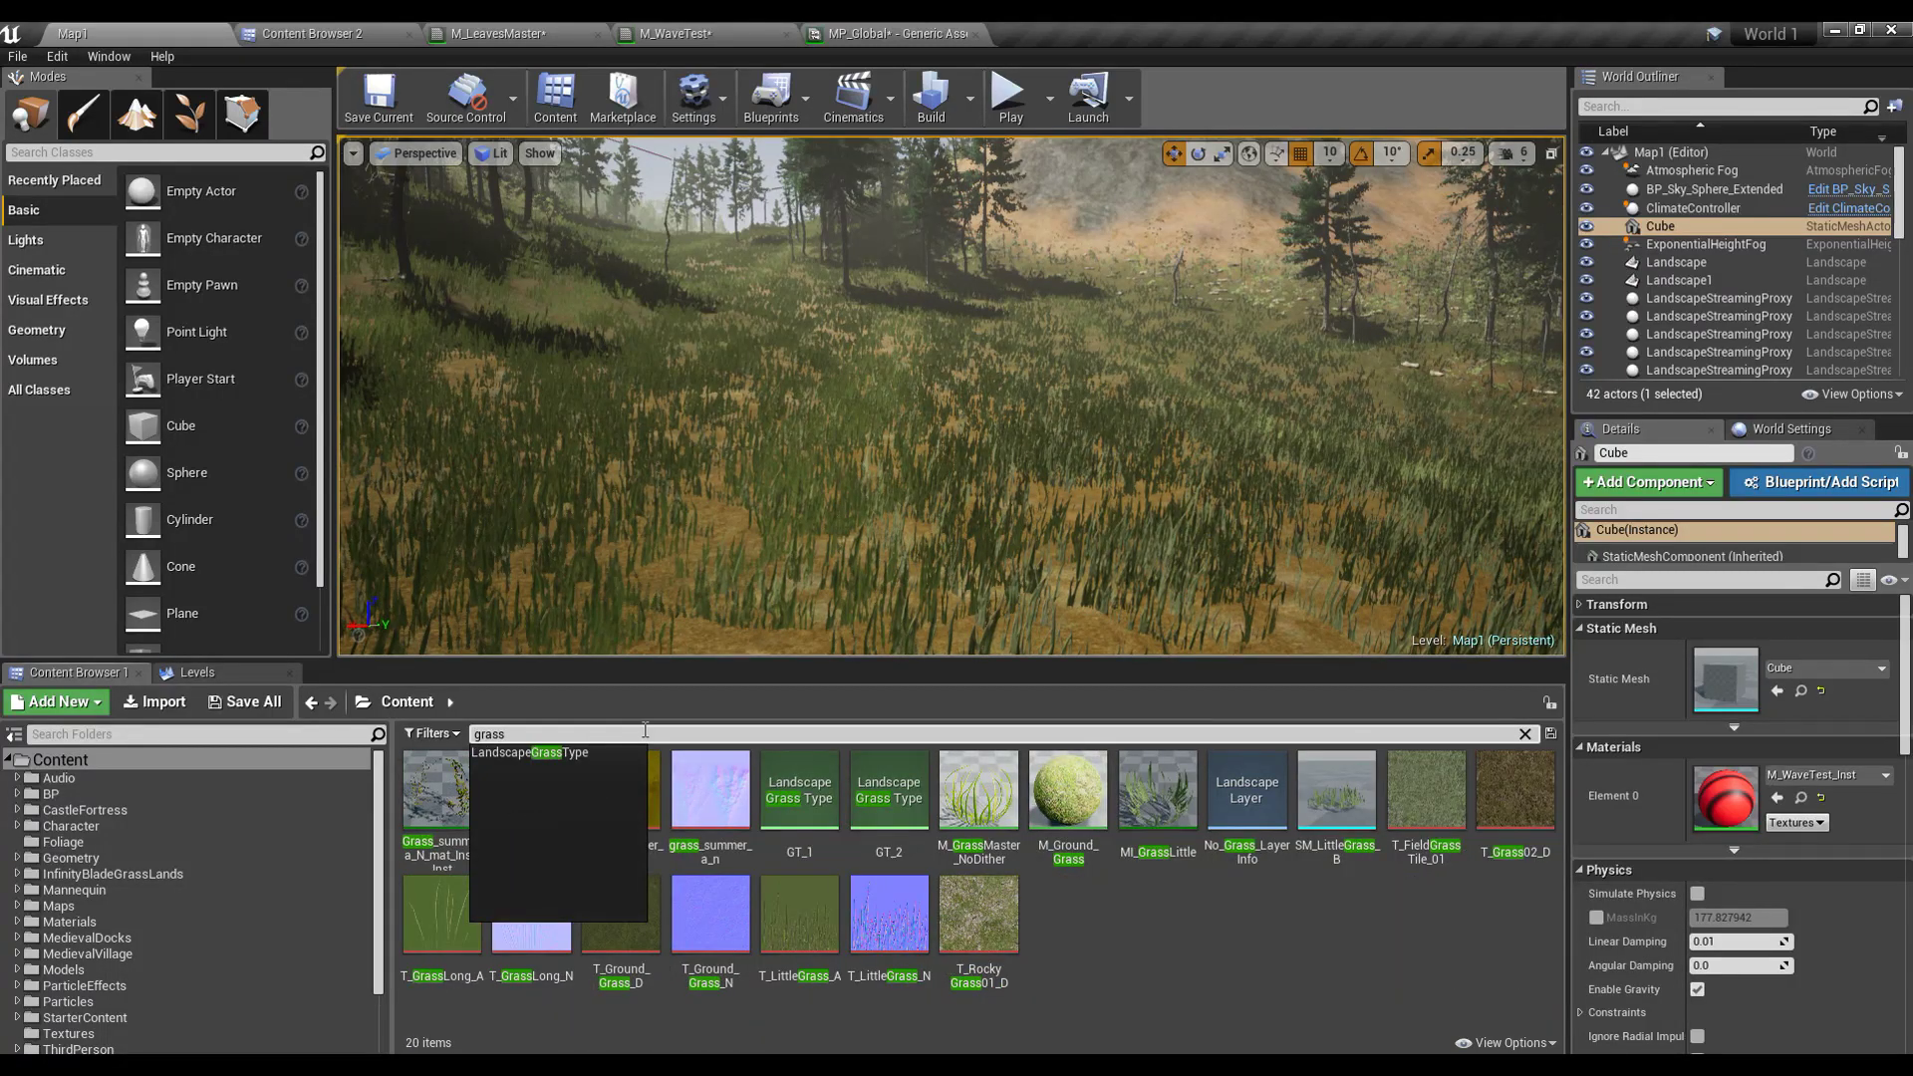
pyautogui.click(1180, 943)
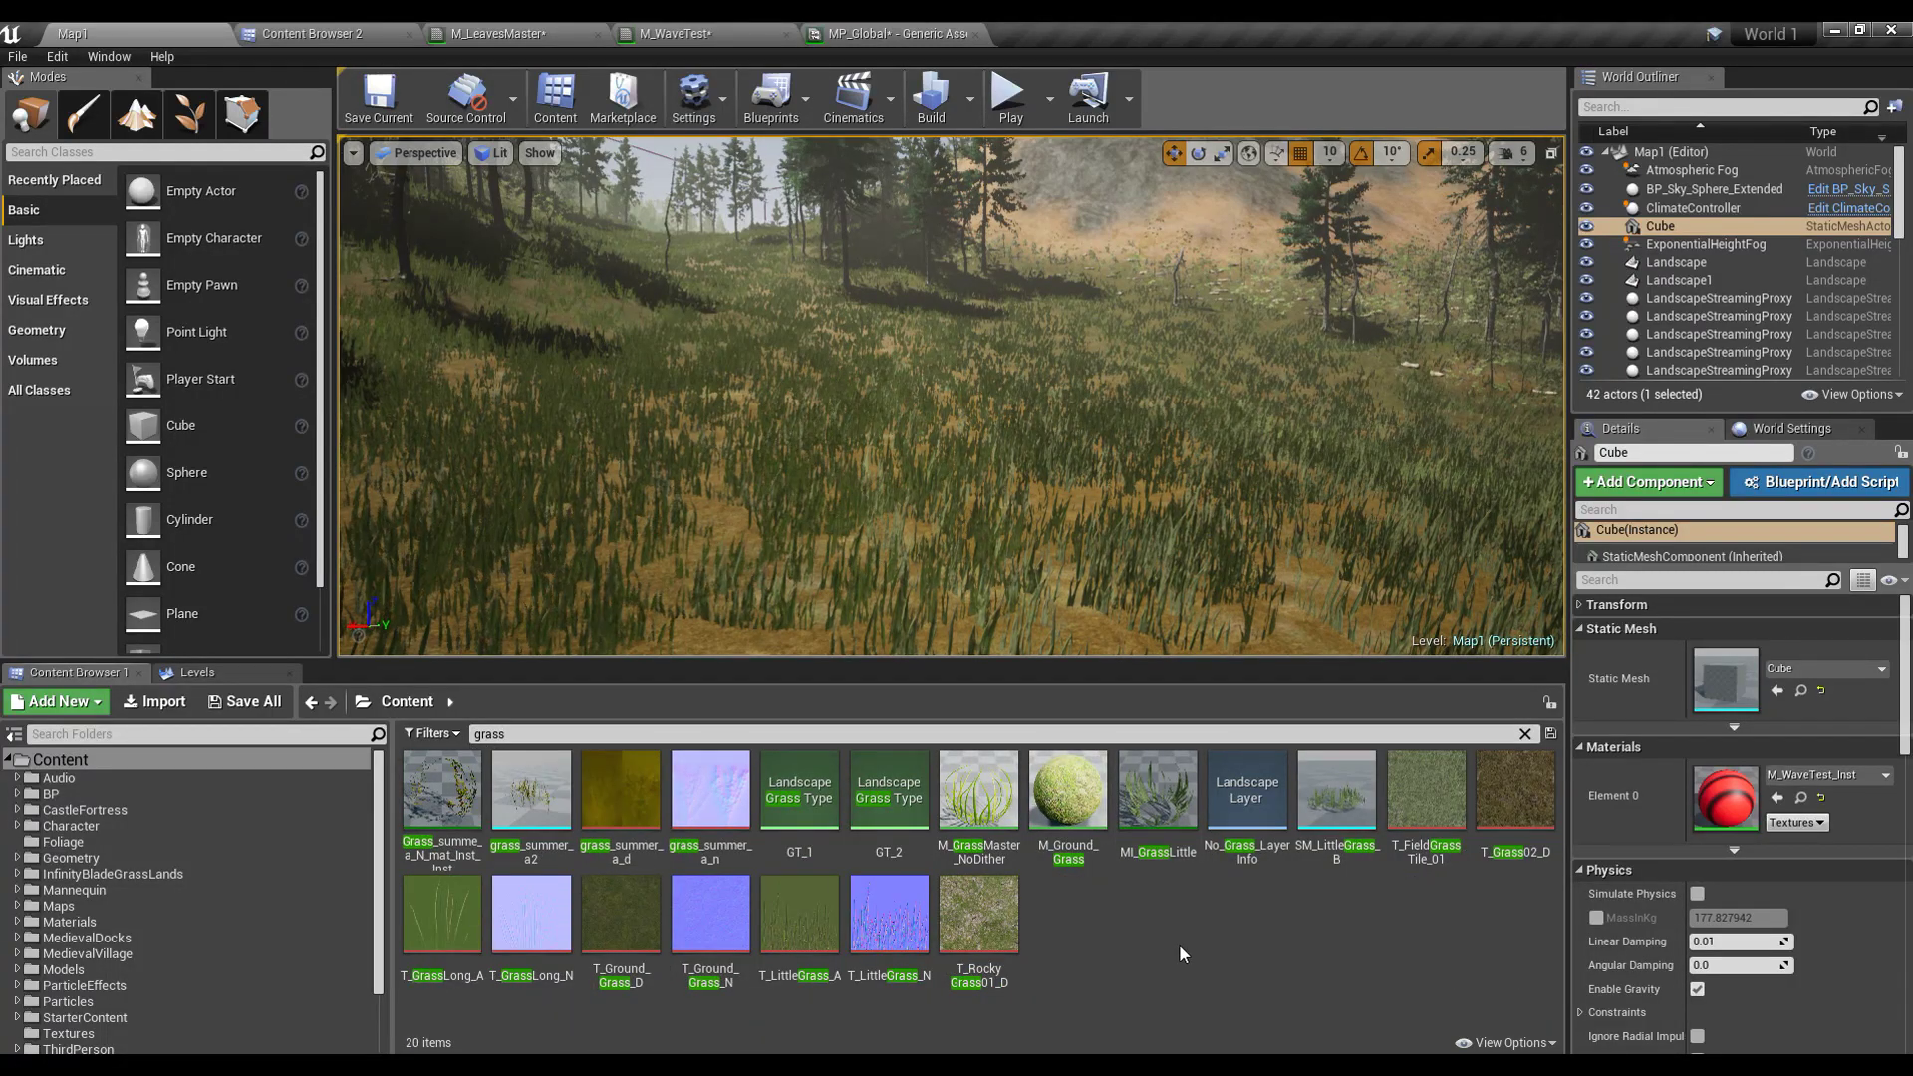
pyautogui.doubleClick(1345, 807)
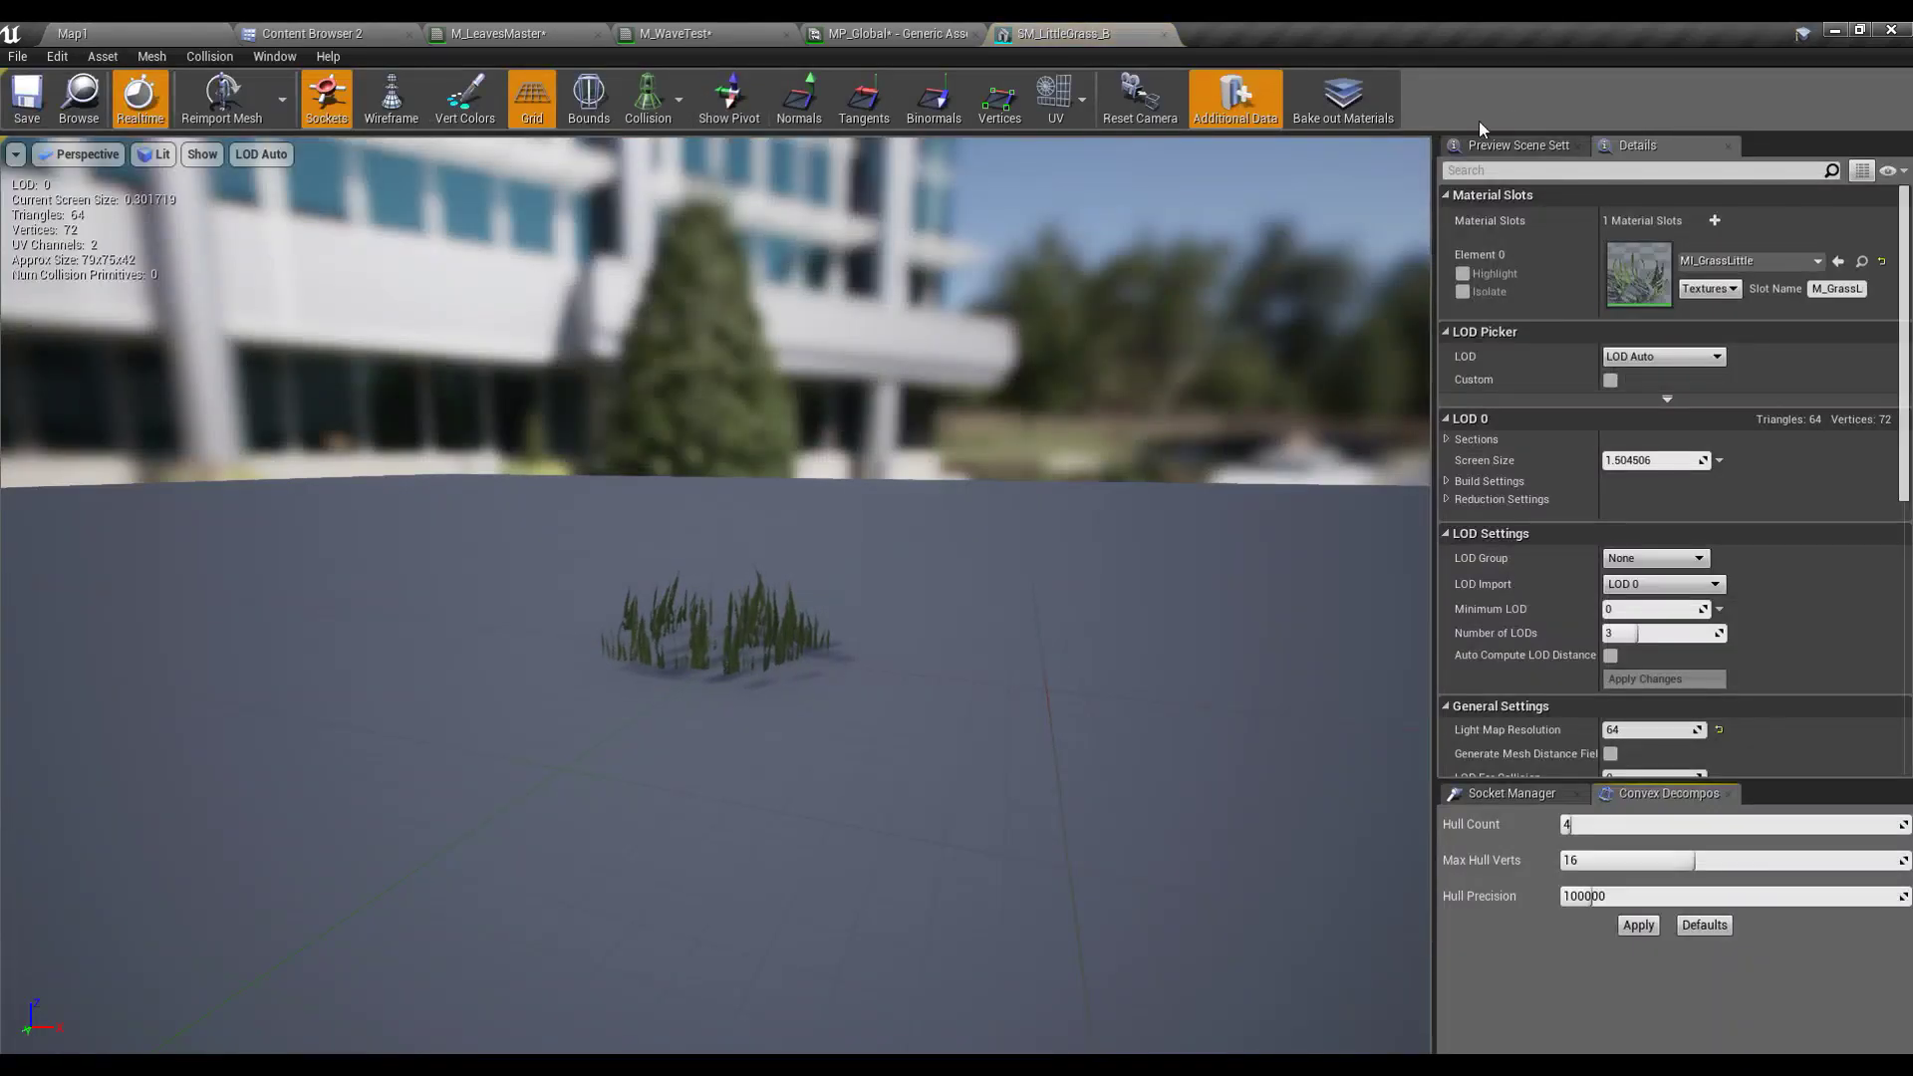
pyautogui.doubleClick(1642, 267)
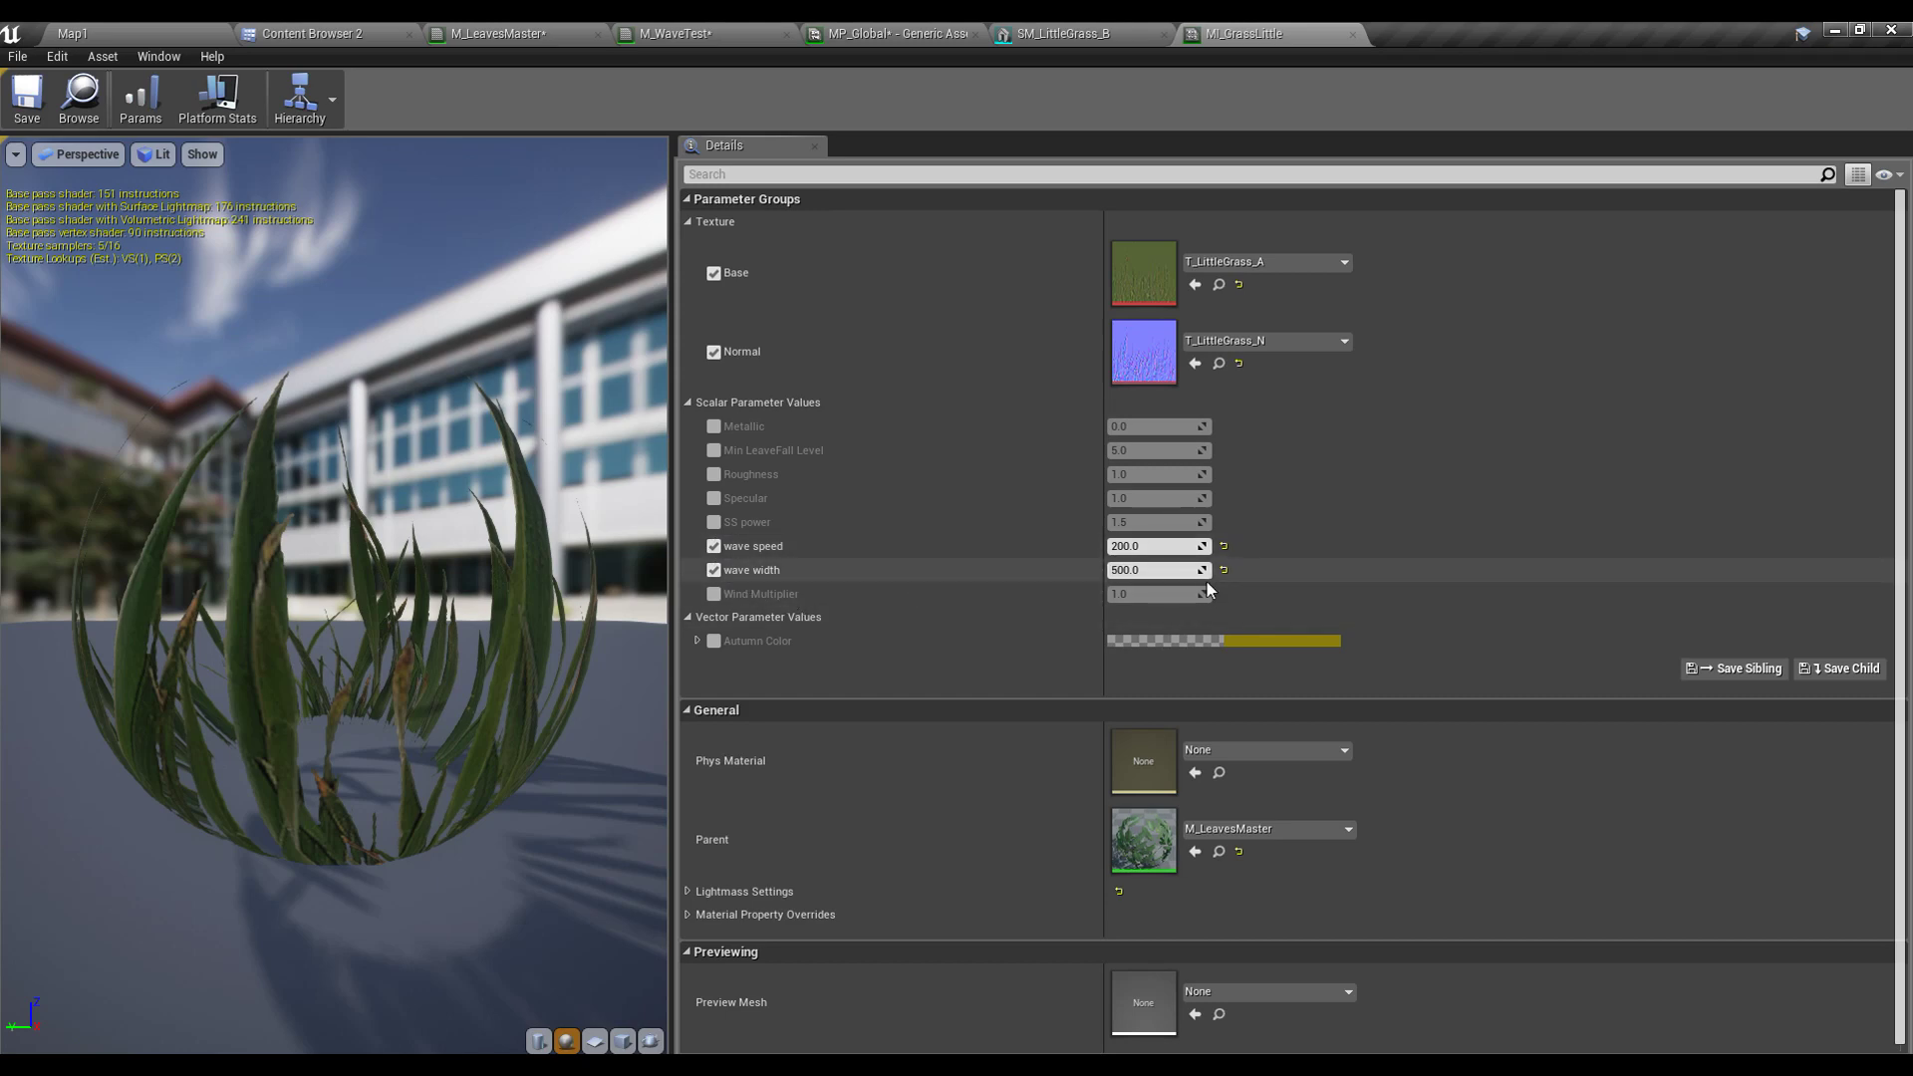
# Step: Examine the grass waves across Map1 and inspect the rest of the M_LeavesMaster wave node graph
pyautogui.click(71, 33)
pyautogui.moveTo(357, 203)
pyautogui.mouseDown(button='right')
pyautogui.moveTo(598, 207)
pyautogui.moveTo(354, 214)
pyautogui.mouseUp(button='right')
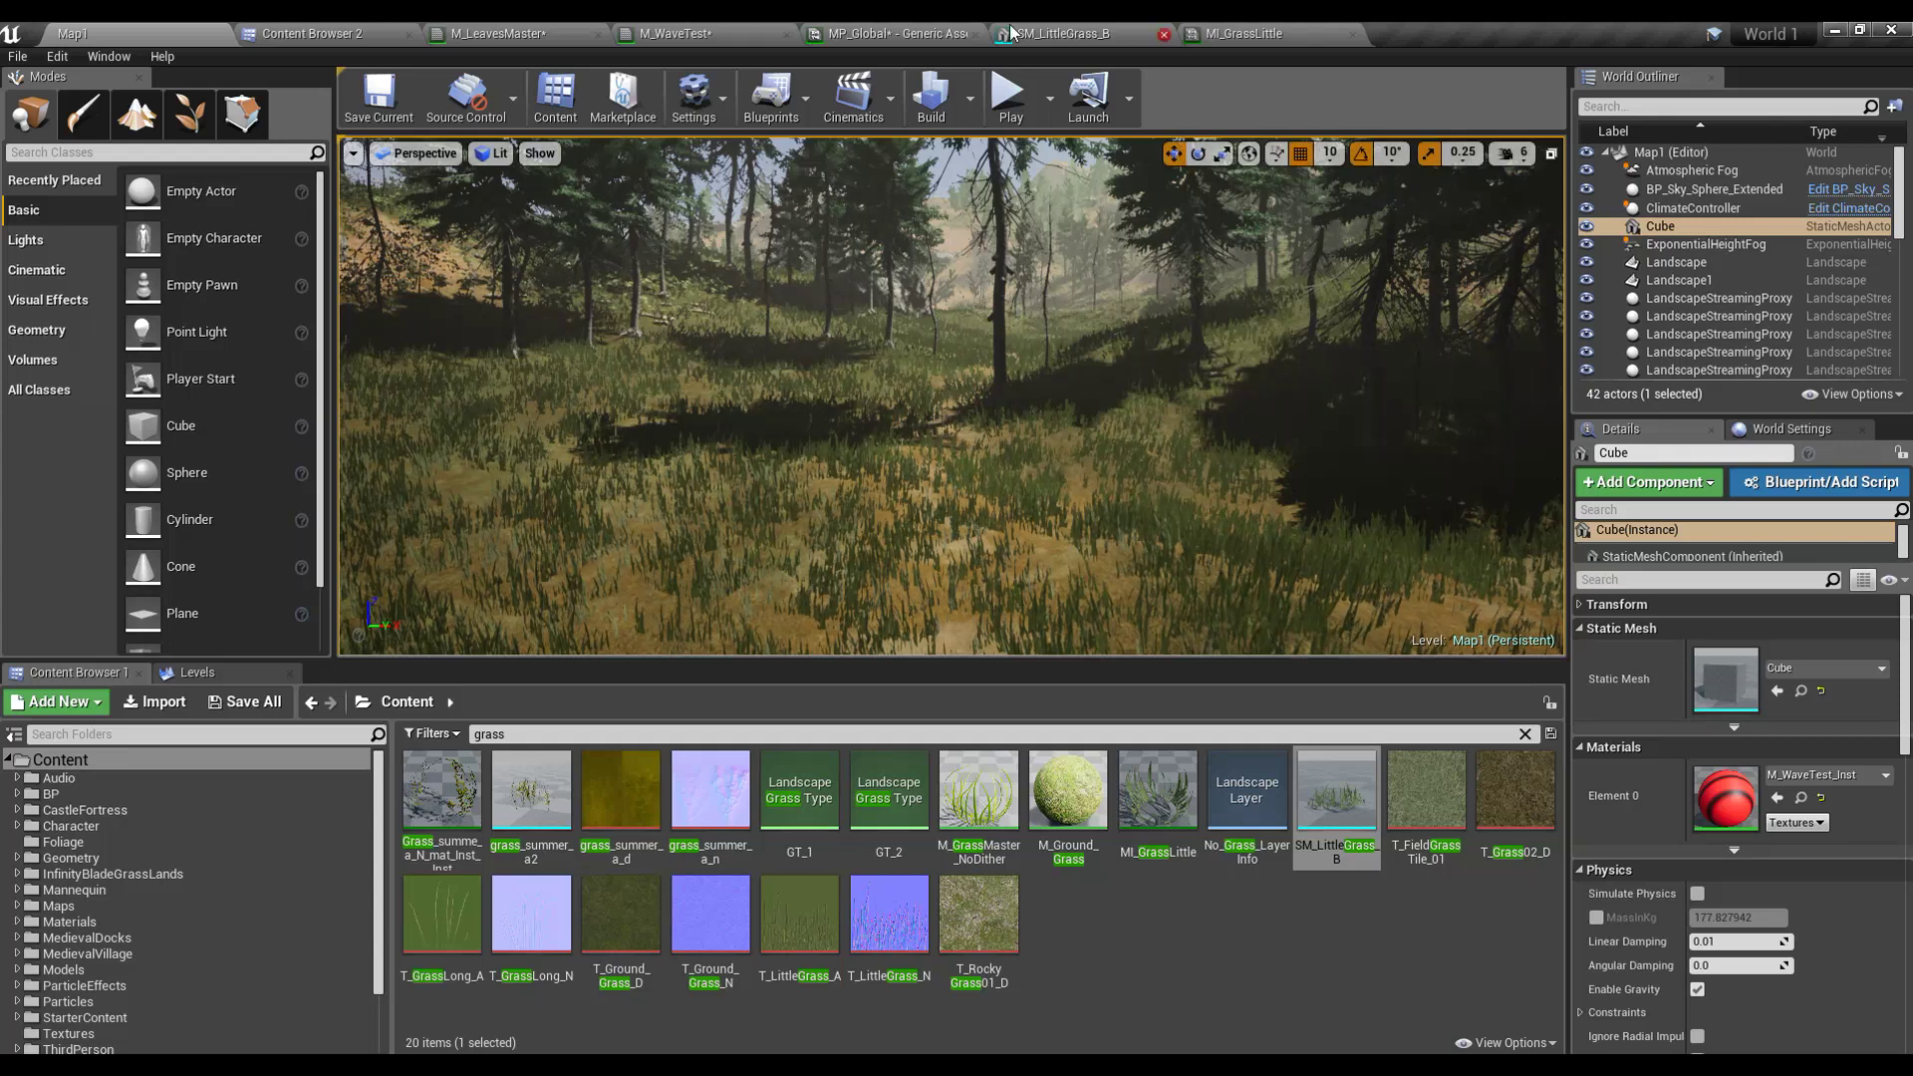
pyautogui.click(457, 32)
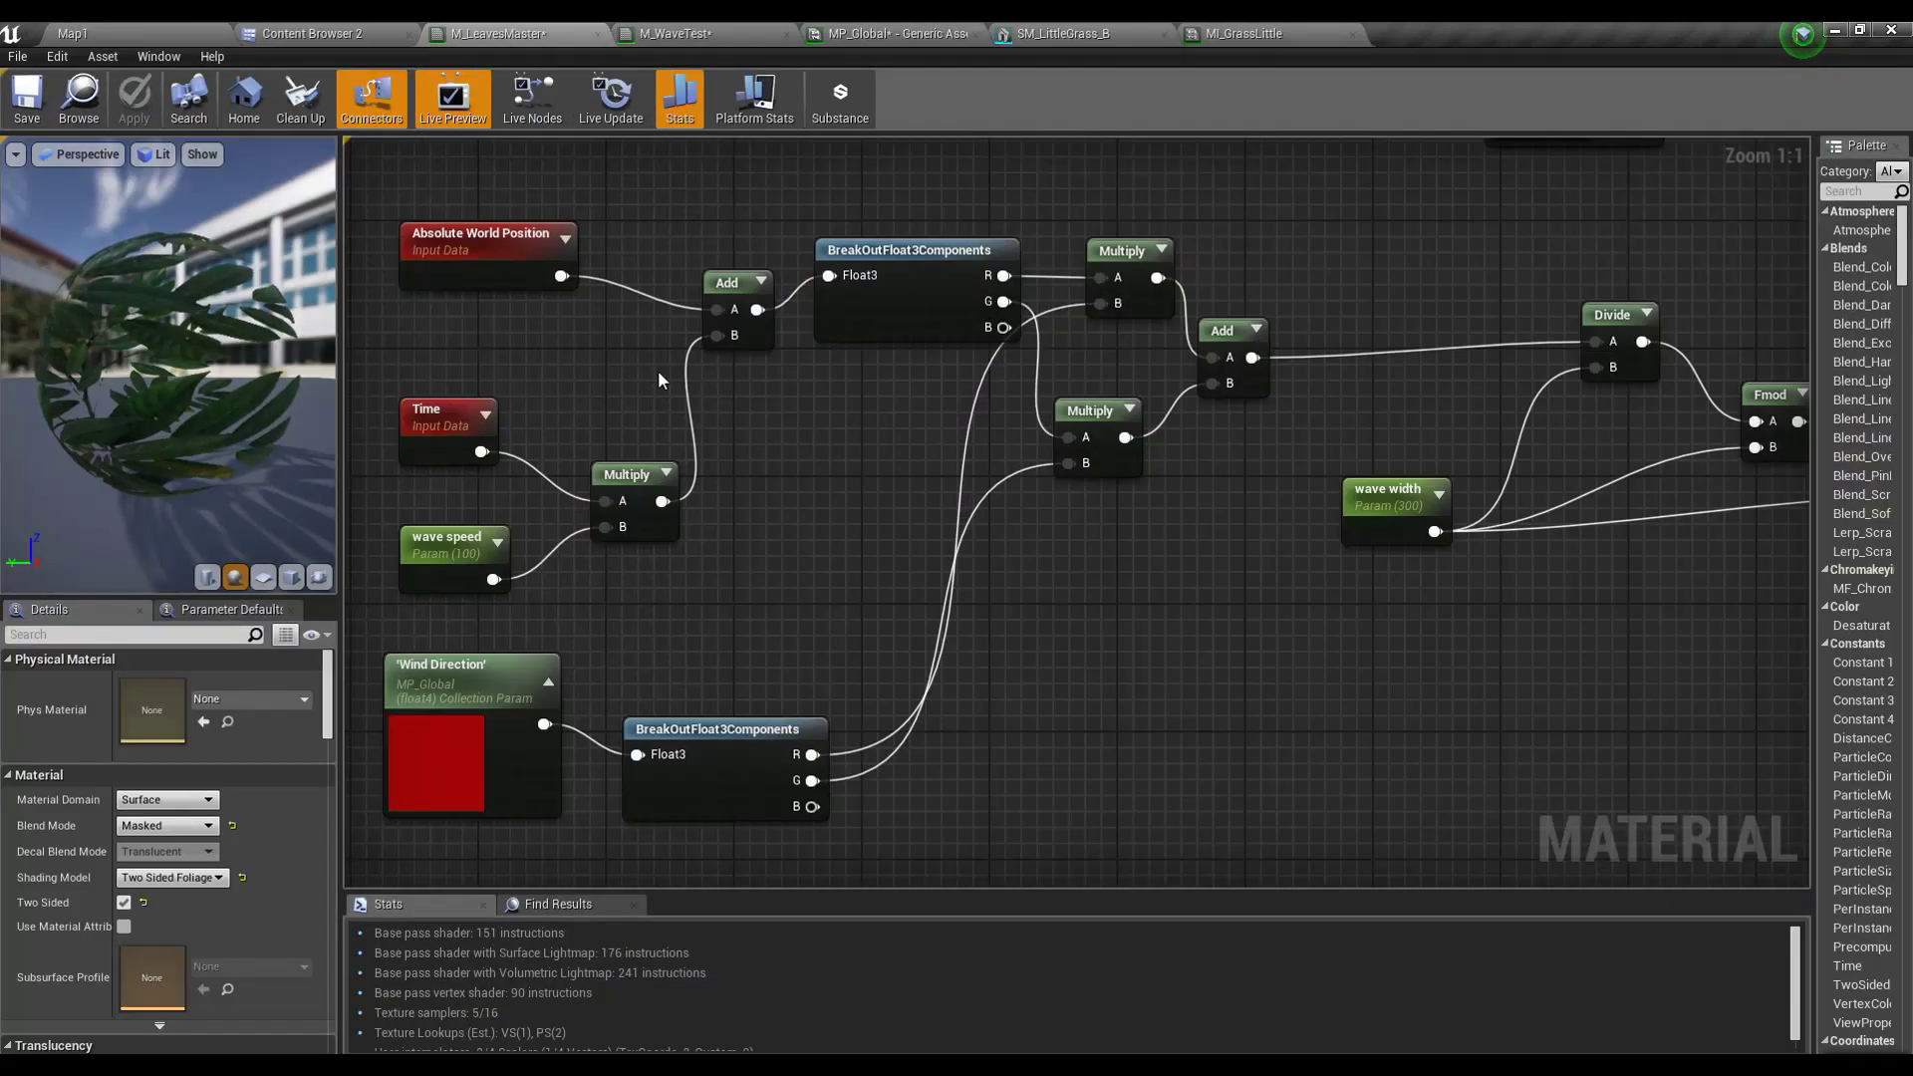
pyautogui.moveTo(666, 642); pyautogui.dragTo(0, 1075, button='right')
pyautogui.moveTo(1427, 773); pyautogui.dragTo(571, 777, button='right')
pyautogui.moveTo(0, 1075); pyautogui.dragTo(876, 642, button='right')
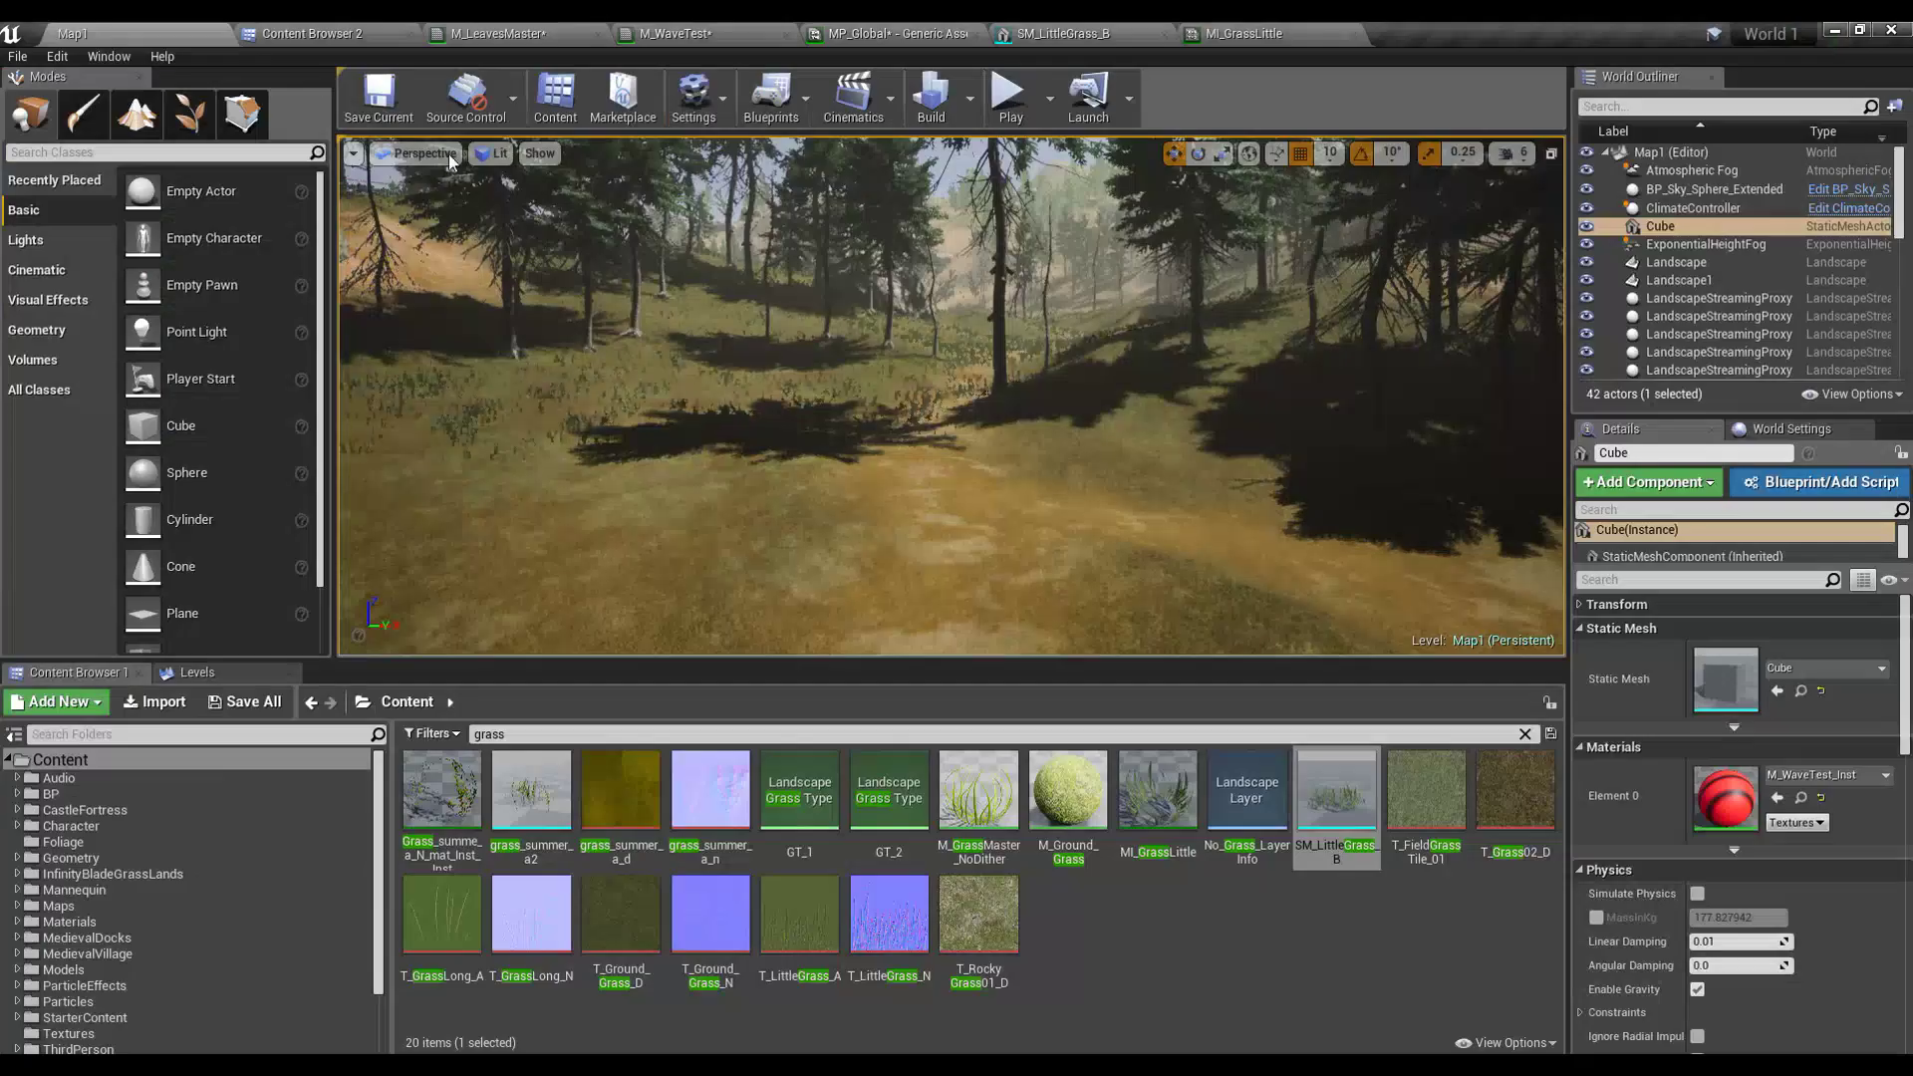
pyautogui.click(100, 33)
pyautogui.moveTo(1076, 322); pyautogui.dragTo(1013, 323, button='right')
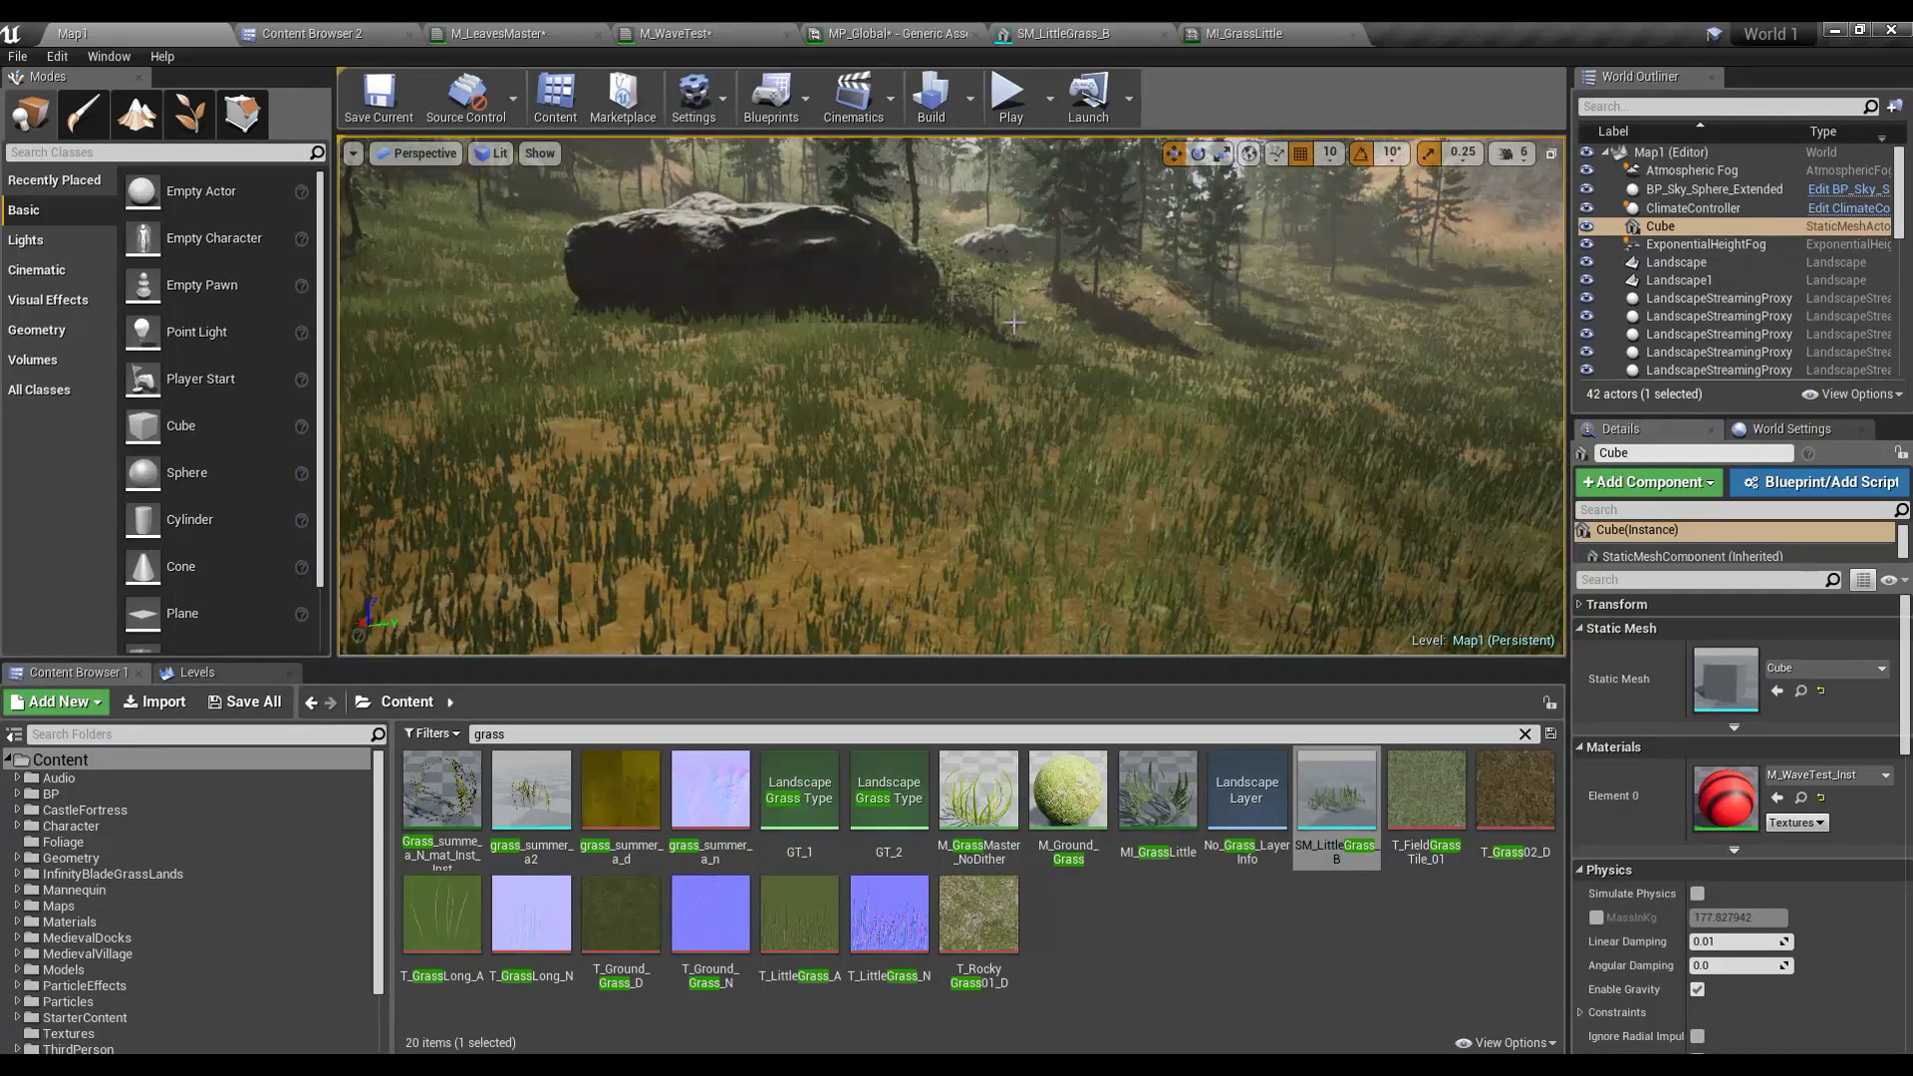
# Step: Set MI_GrassLittle's wave speed to 1000 and examine the moving grass in Map1 with the viewport in full screen
pyautogui.click(1246, 32)
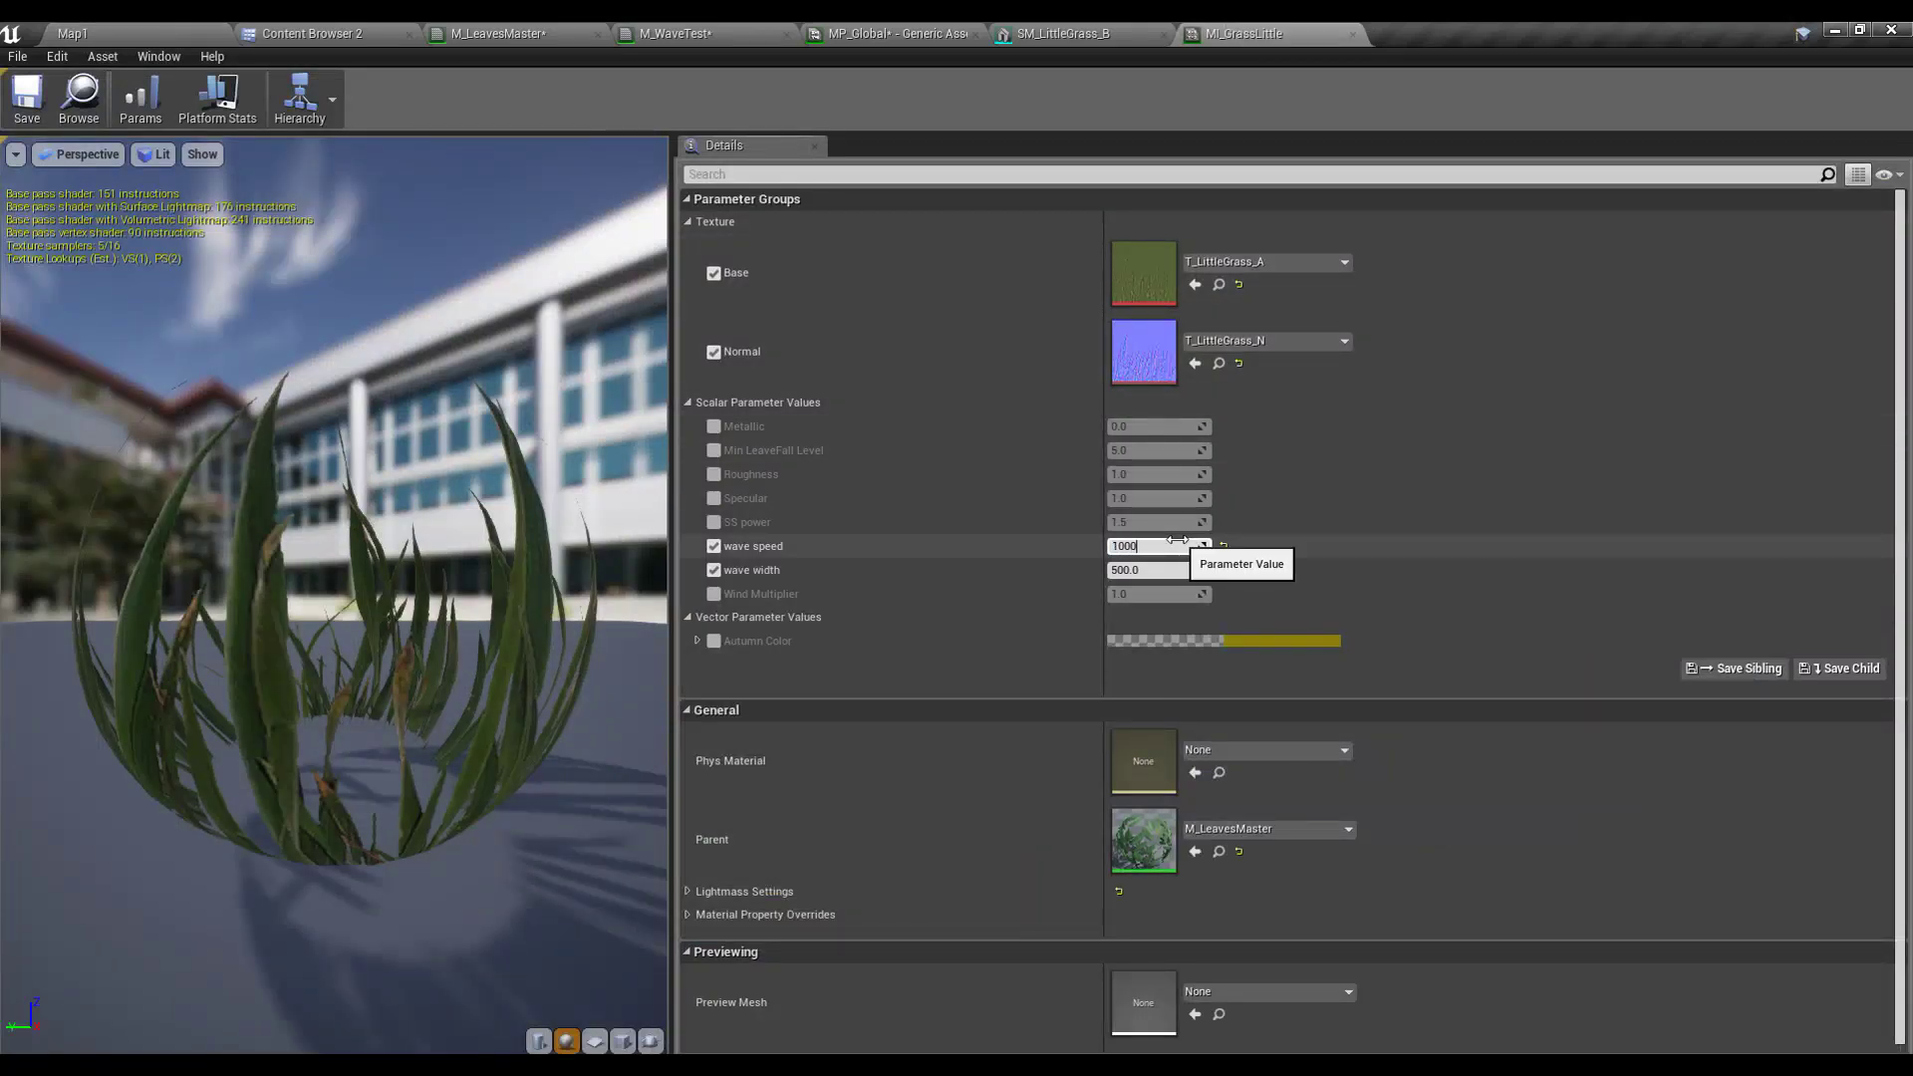
pyautogui.press('Return')
pyautogui.click(72, 33)
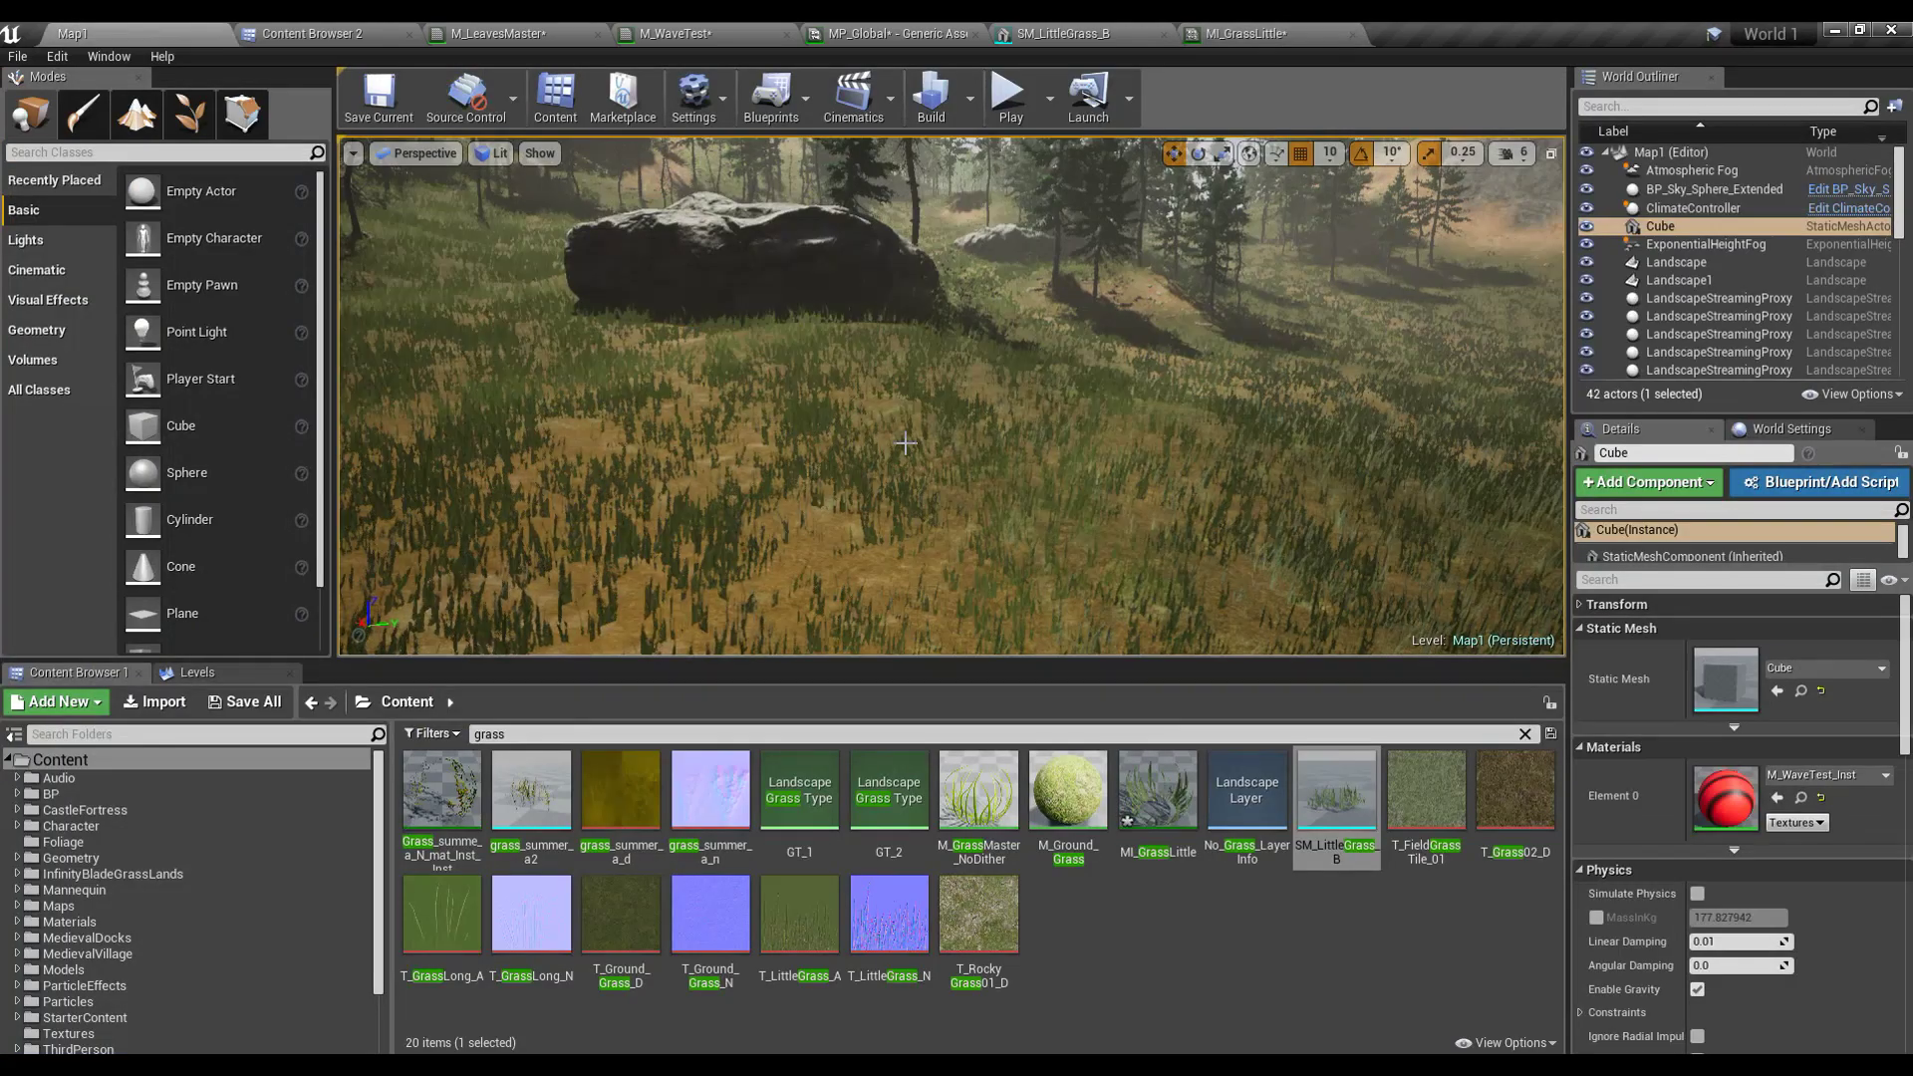
pyautogui.moveTo(904, 444); pyautogui.dragTo(994, 451, button='right')
pyautogui.press('w')
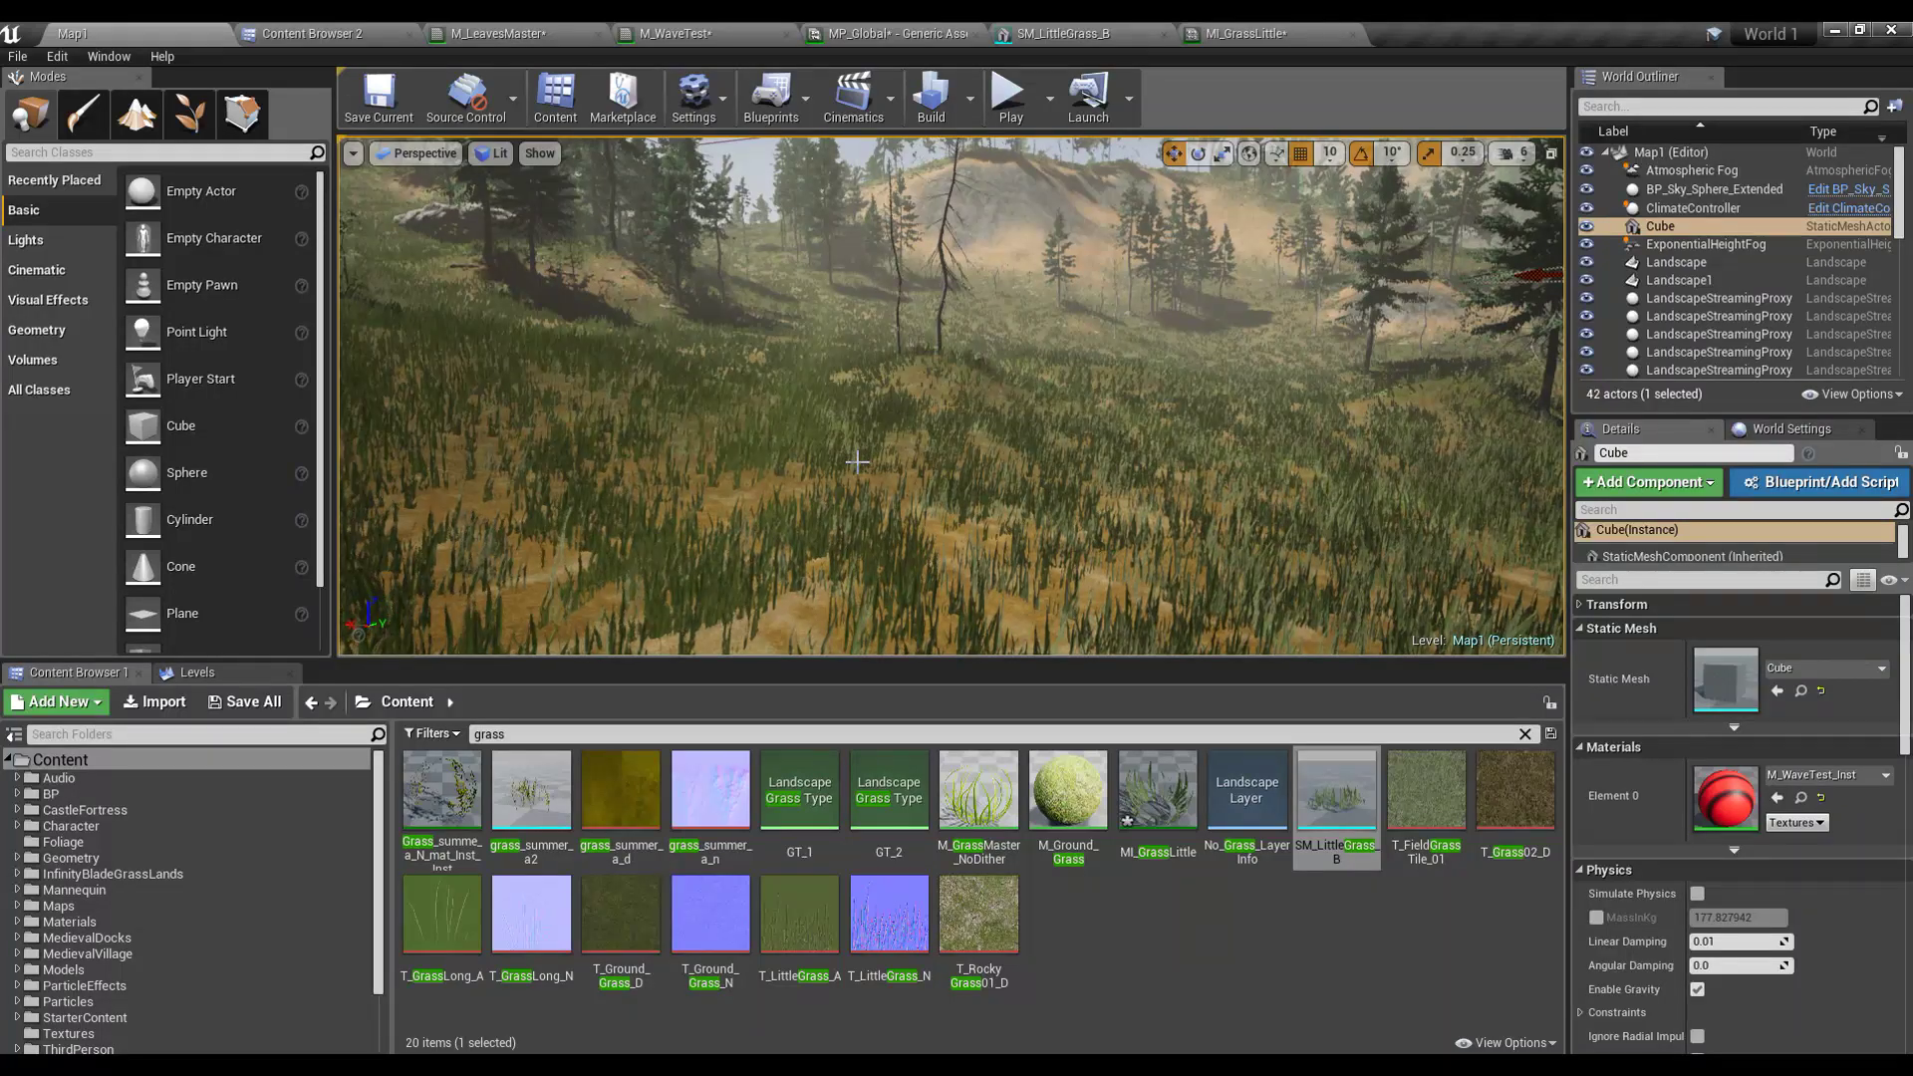
pyautogui.press('F11')
pyautogui.moveTo(857, 461); pyautogui.dragTo(628, 430, button='right')
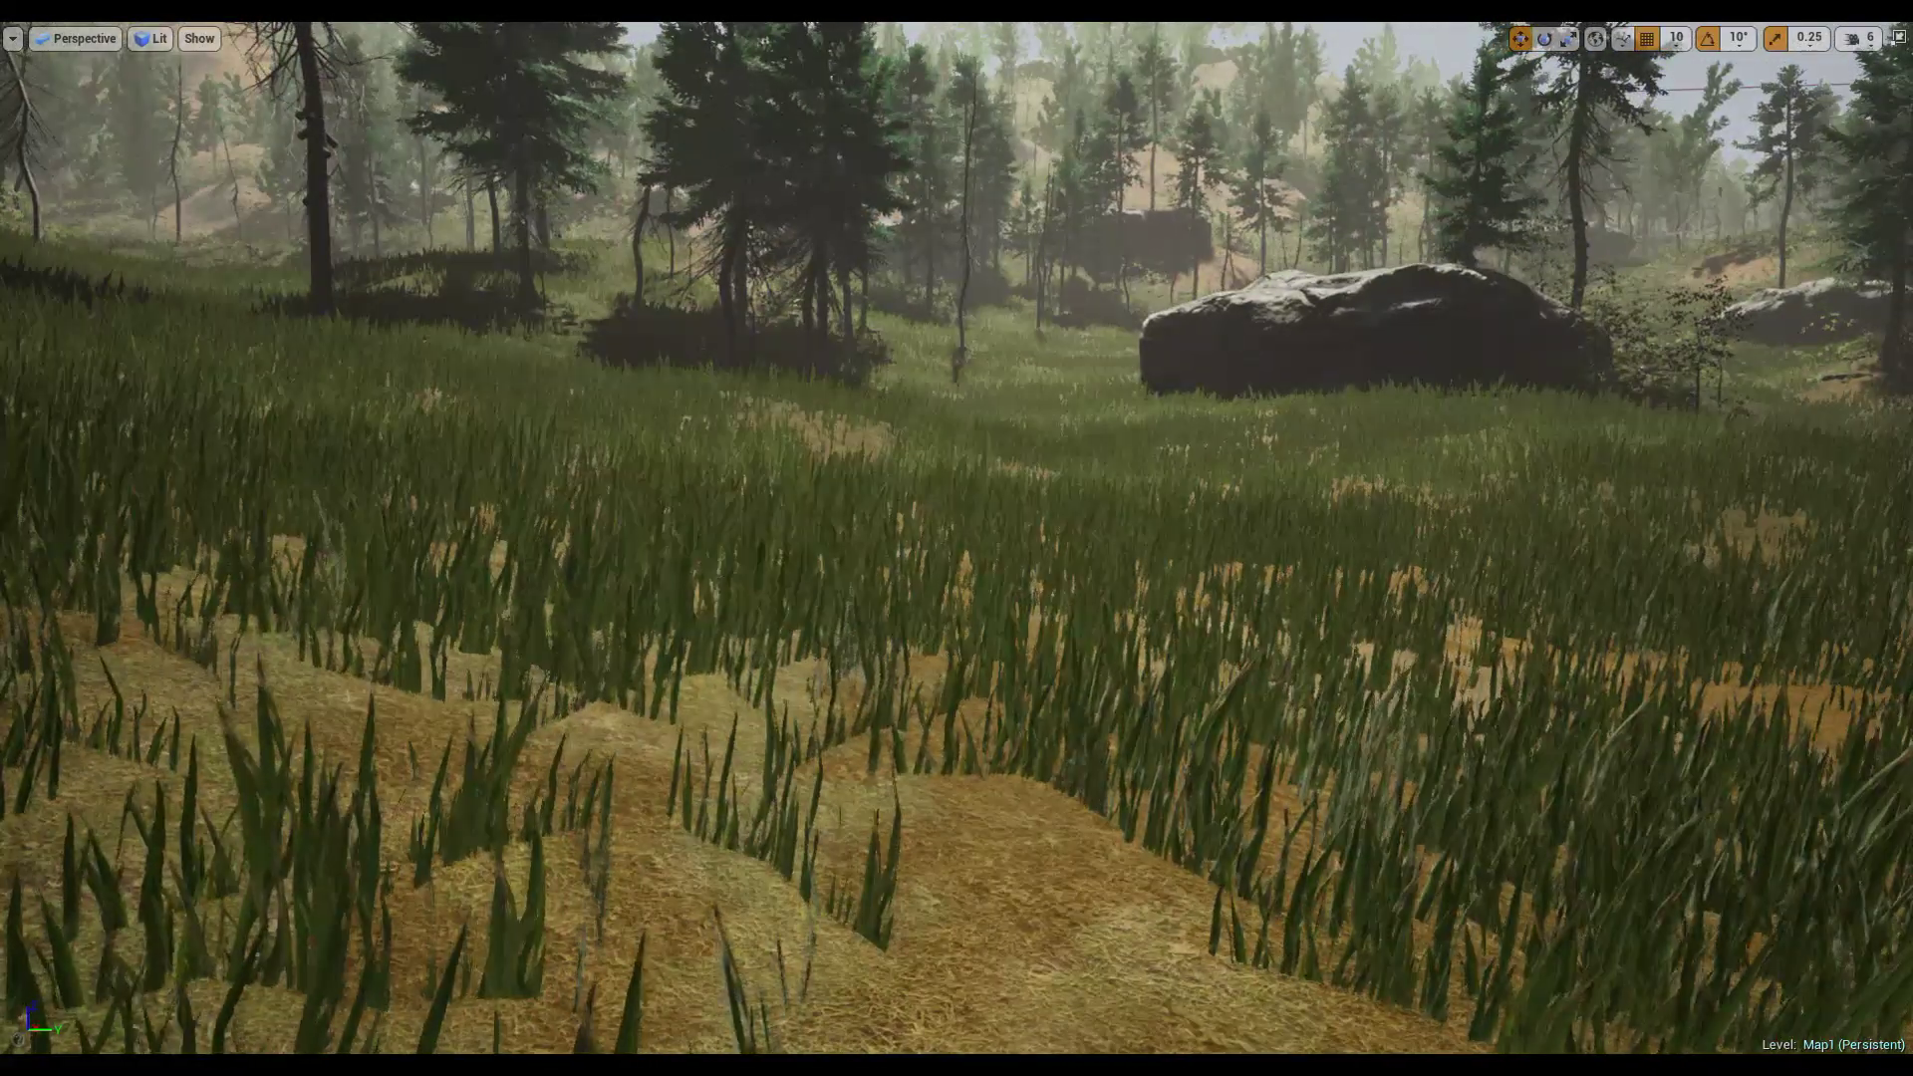
# Step: Detach the MP_Global parameter collection into a narrow floating window over the full-screen Map1 viewport
pyautogui.press('F11')
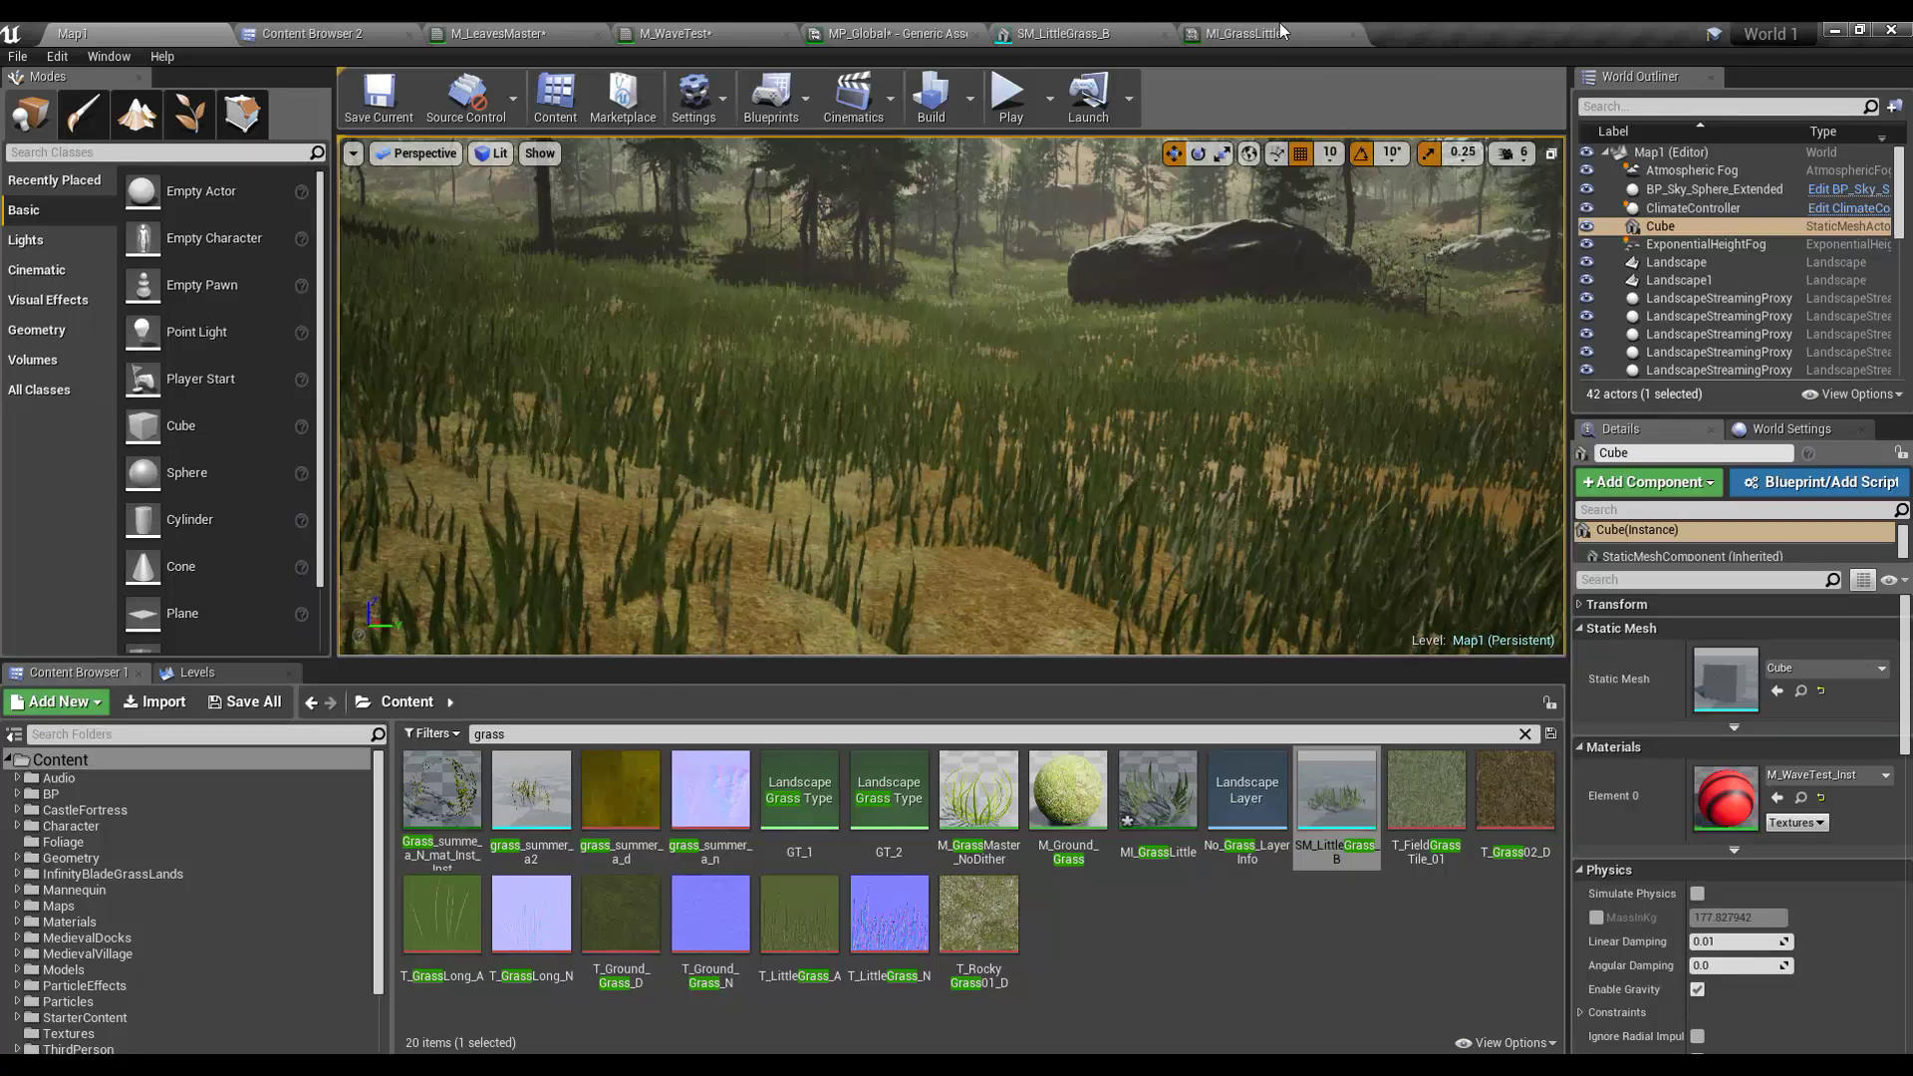
pyautogui.moveTo(892, 33); pyautogui.dragTo(319, 648)
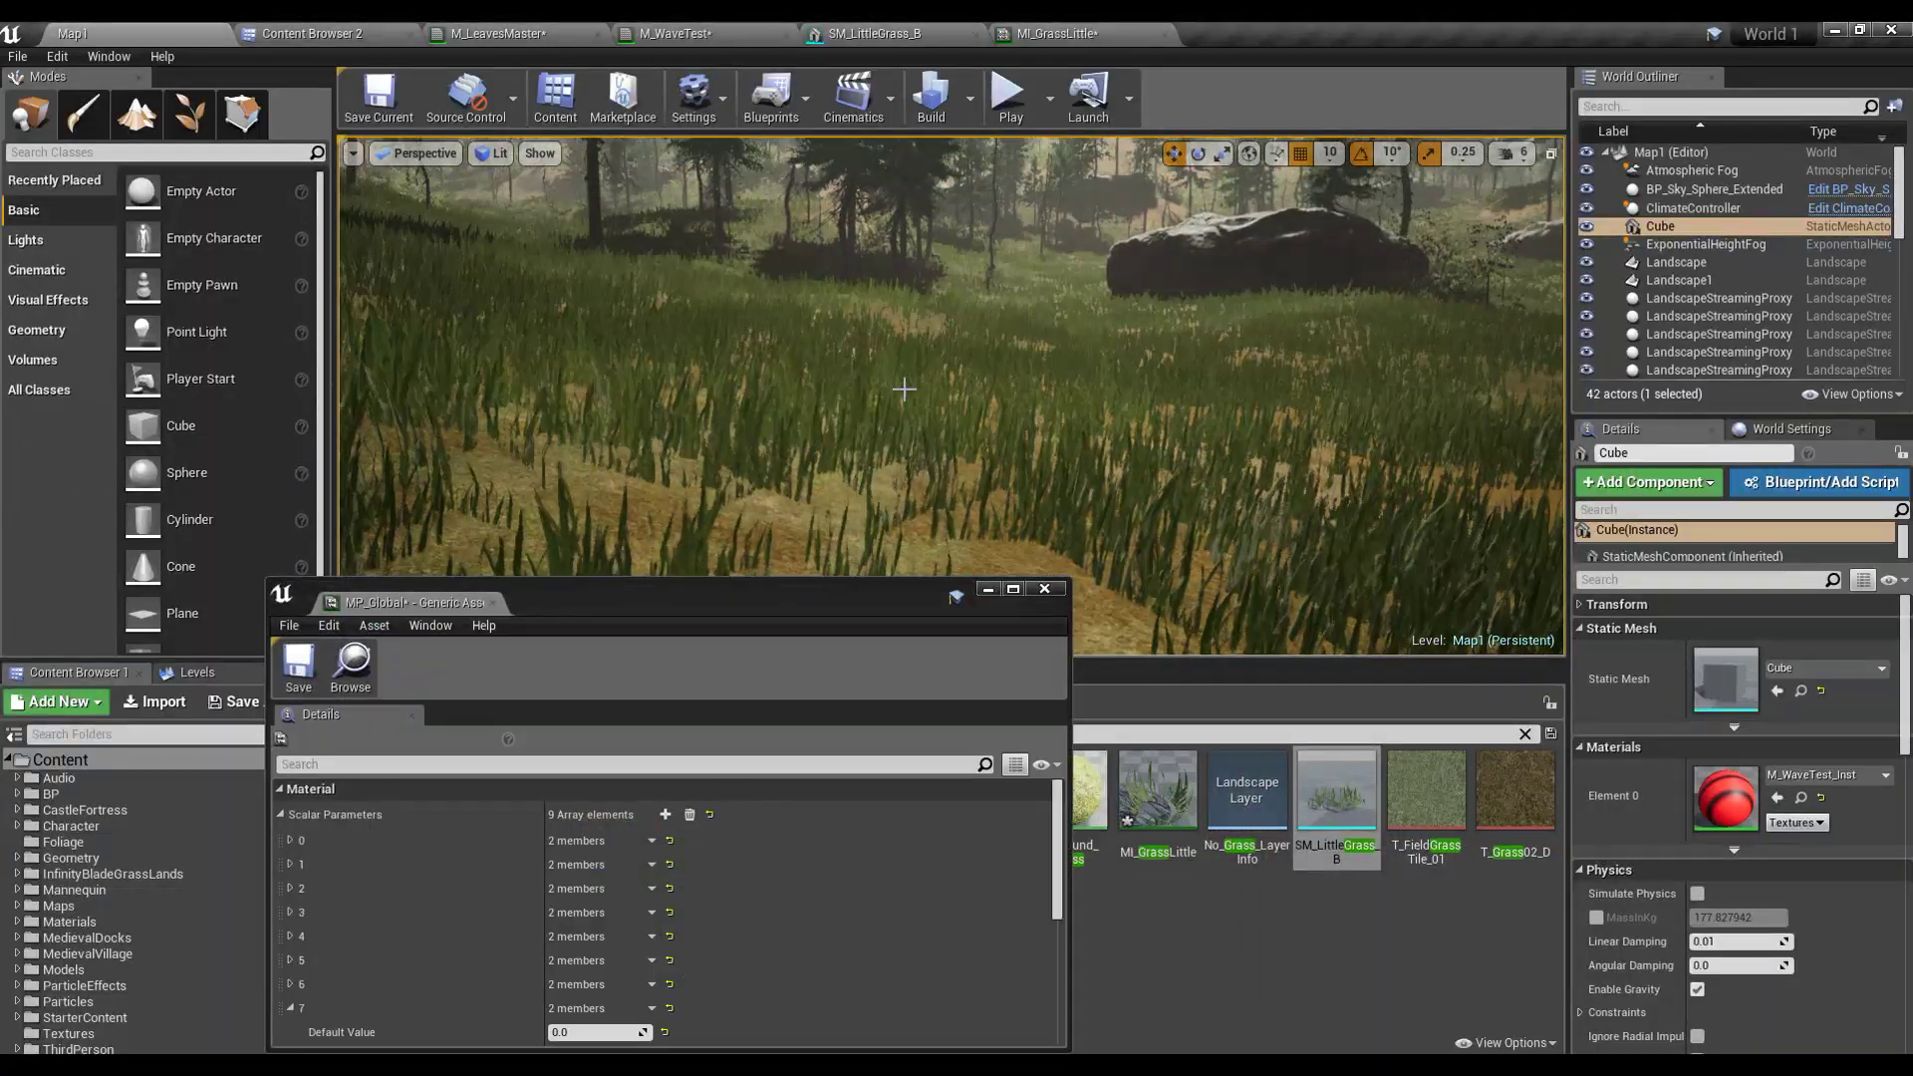
pyautogui.press('F11')
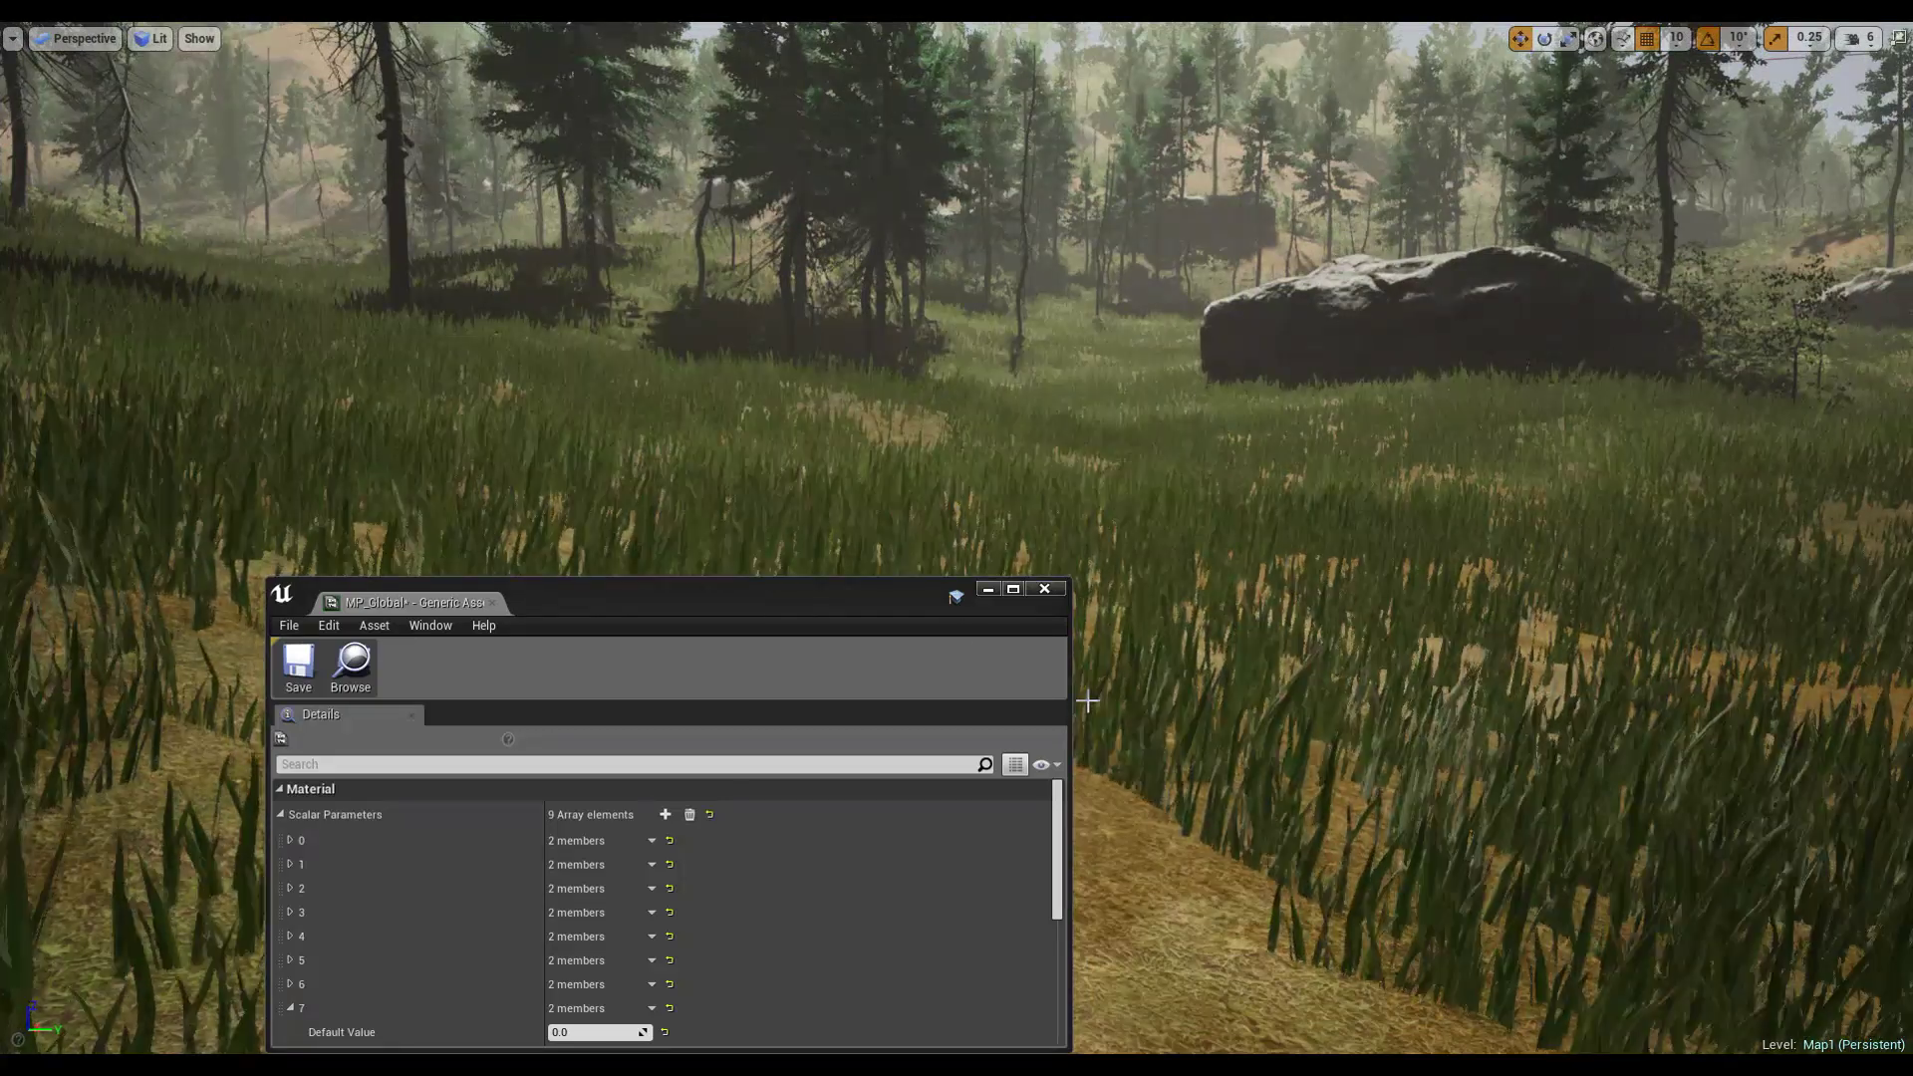
pyautogui.moveTo(1071, 703); pyautogui.dragTo(674, 702)
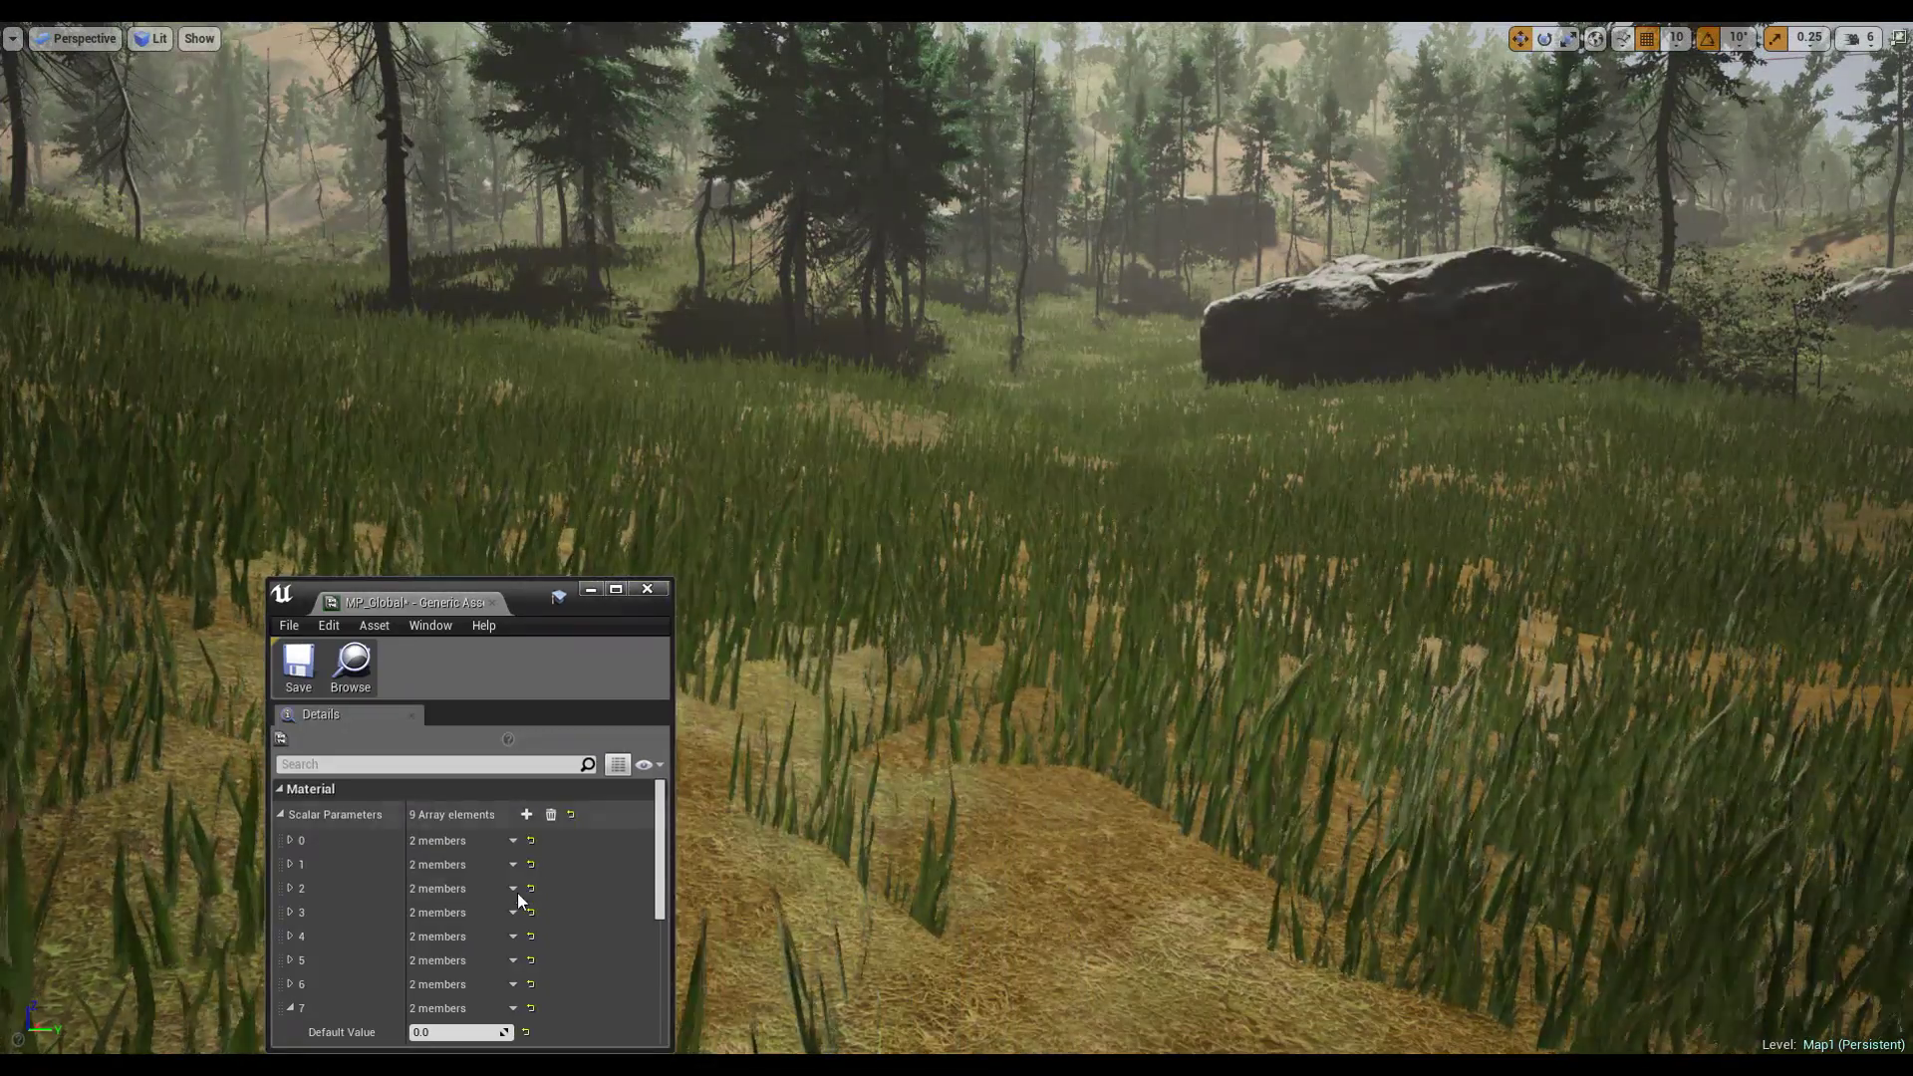
# Step: Set both the R and G components of the Wind Direction vector parameter in MP_Global to 0
pyautogui.scroll(-5, 517, 892)
pyautogui.scroll(-1, 516, 893)
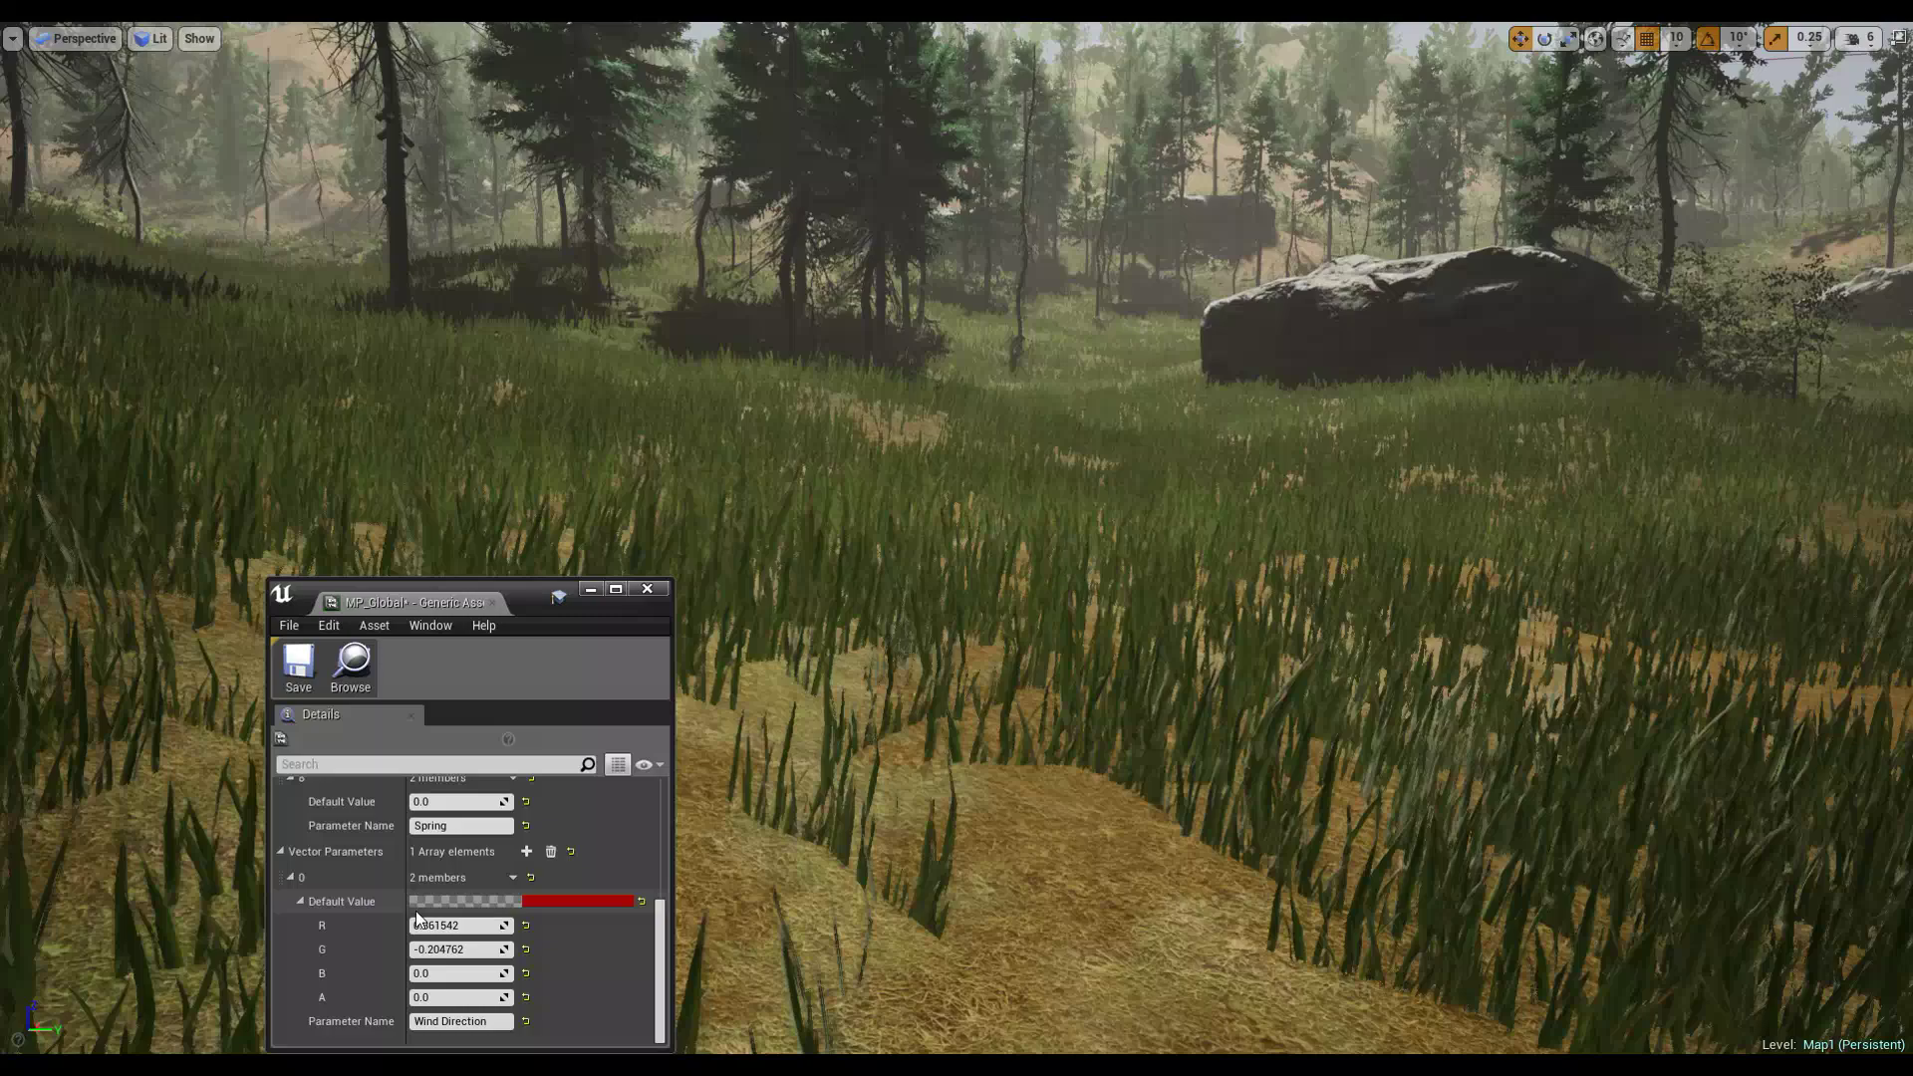
pyautogui.click(477, 926)
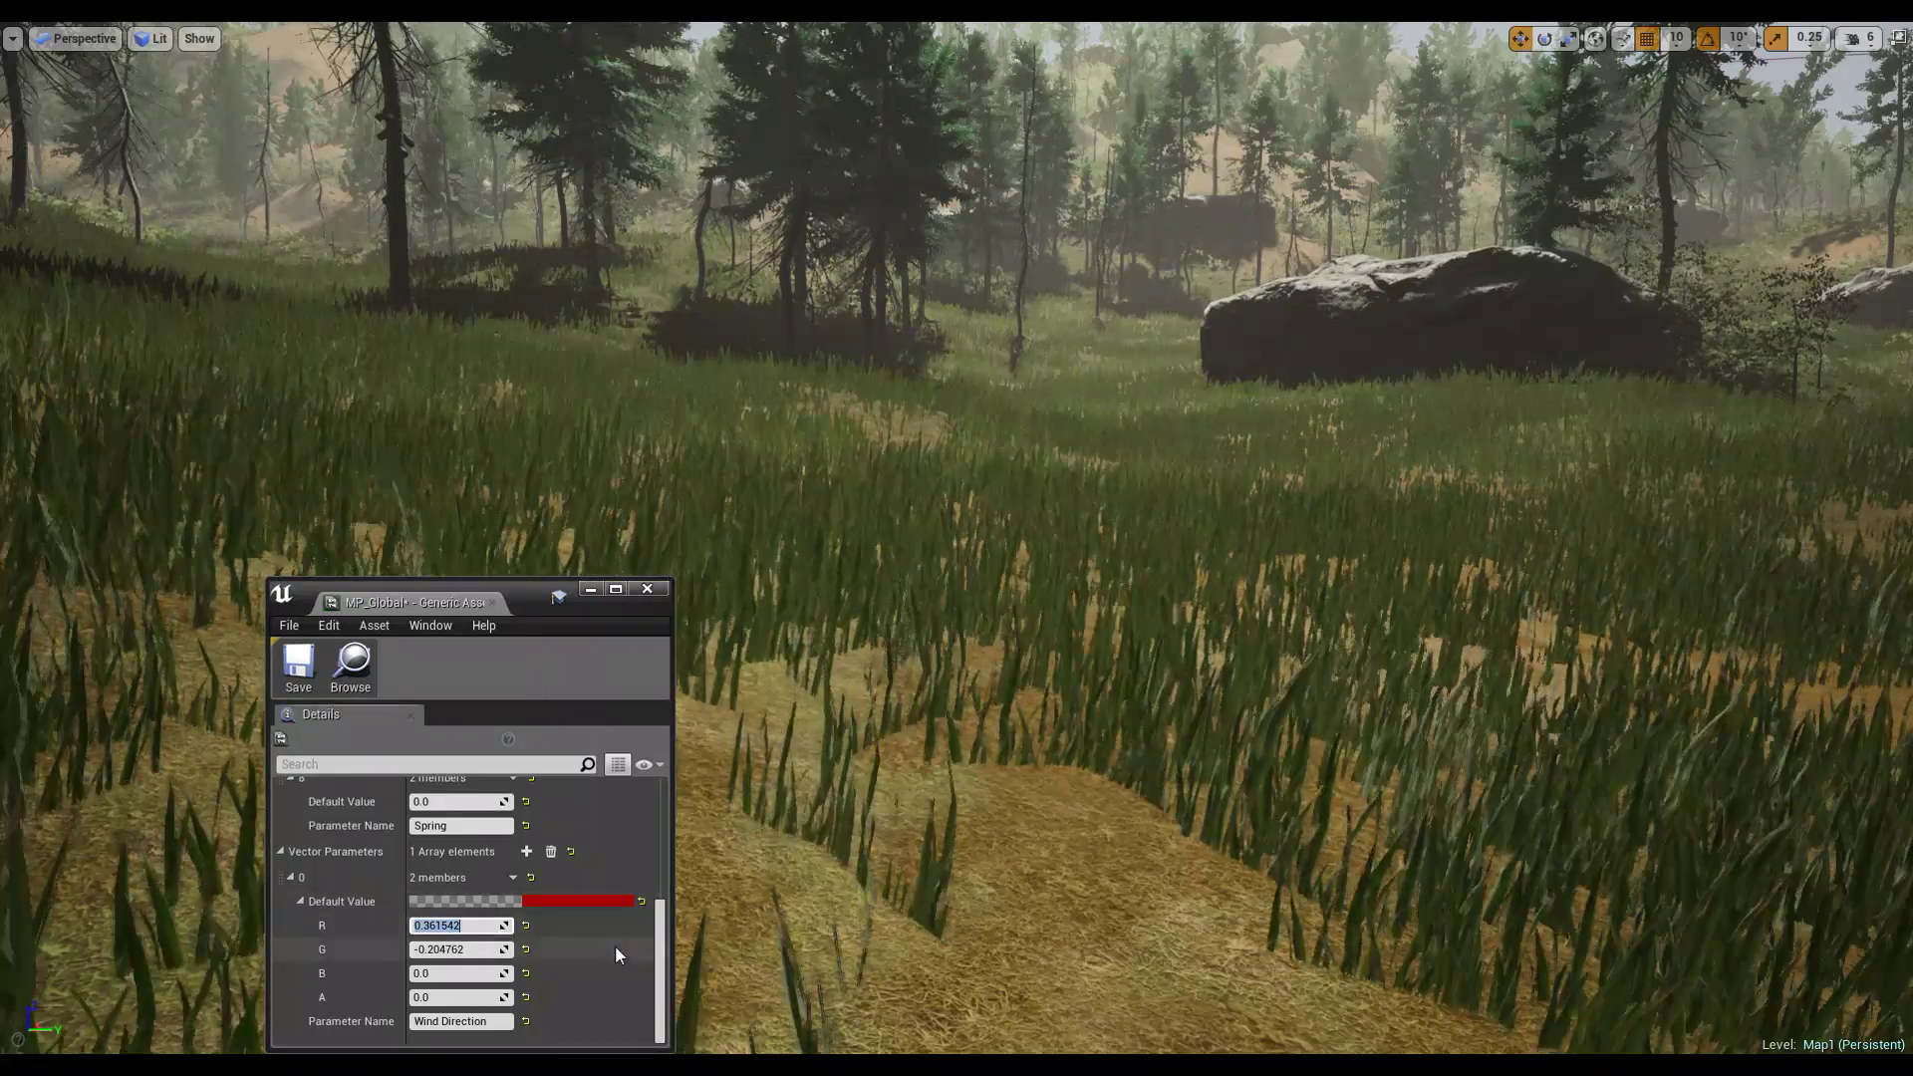
pyautogui.write('0')
pyautogui.press('Return')
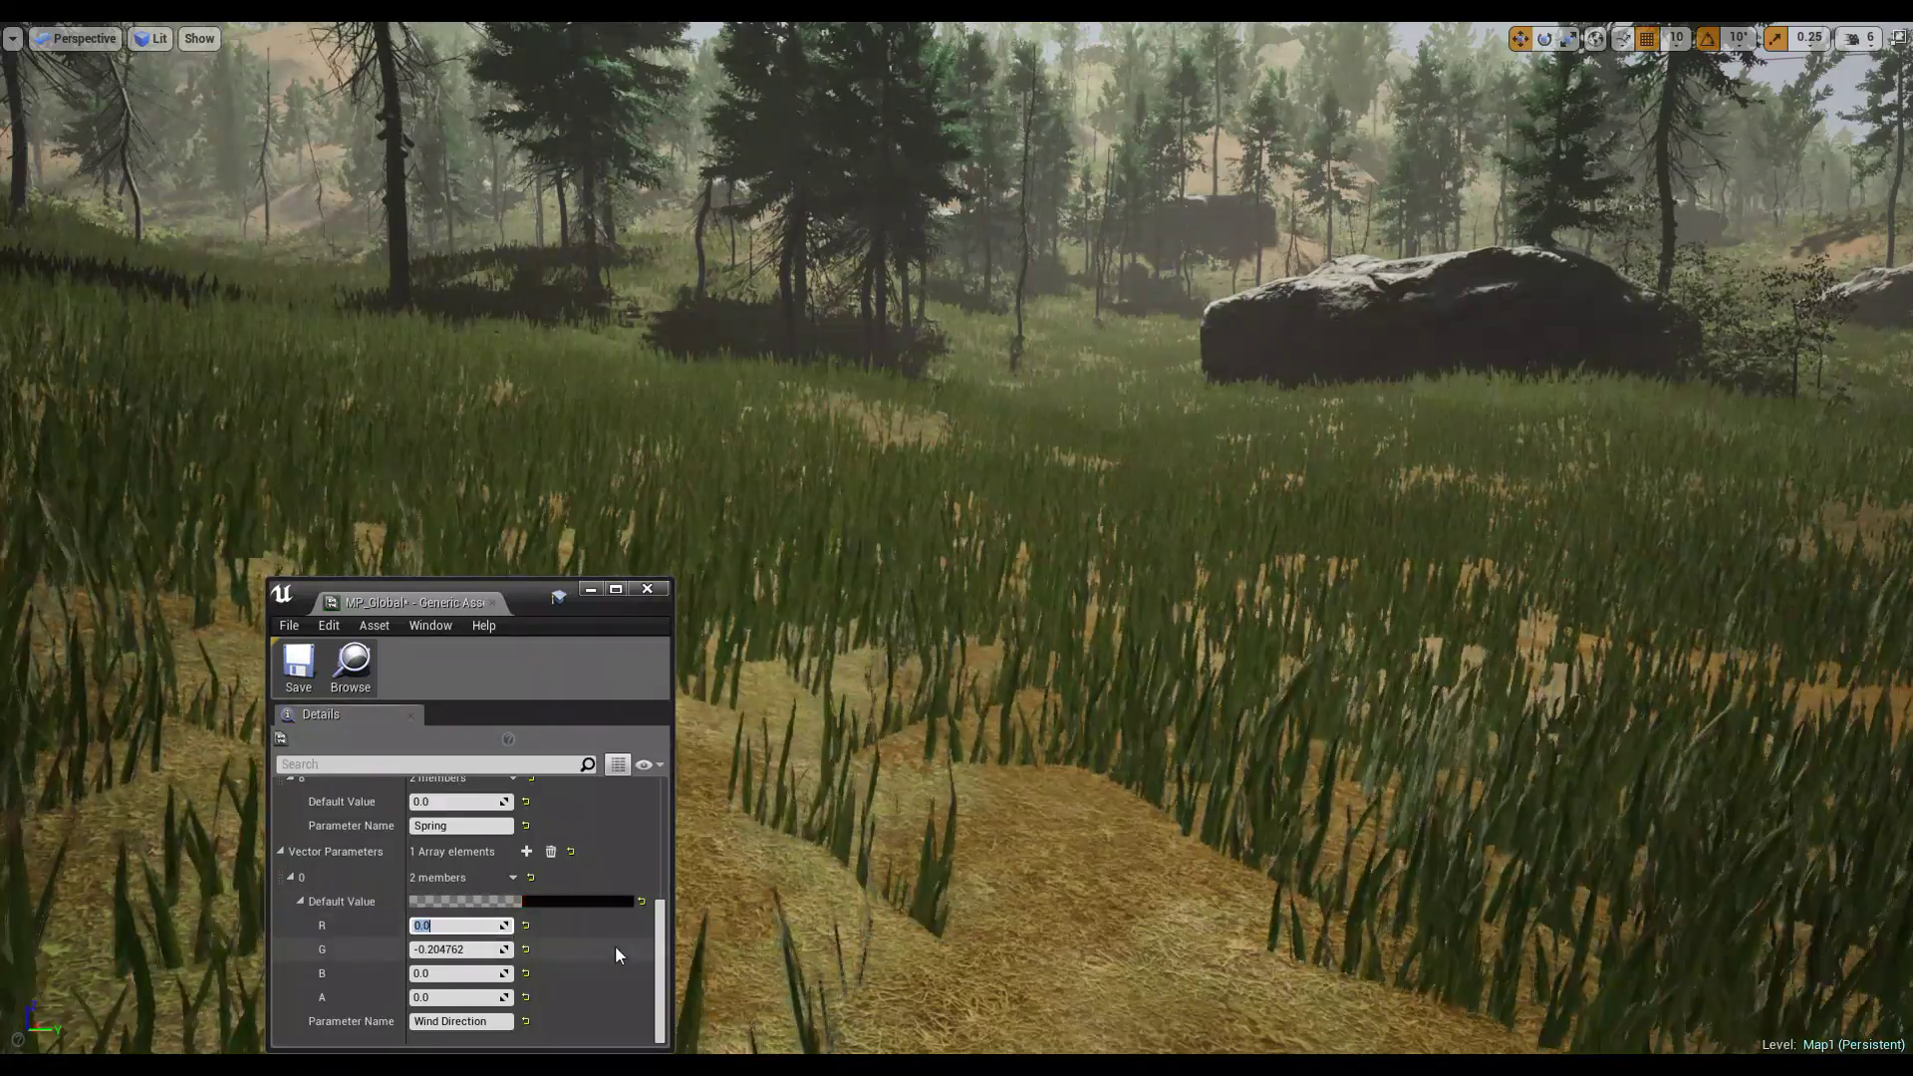
pyautogui.press('Tab')
pyautogui.write('0')
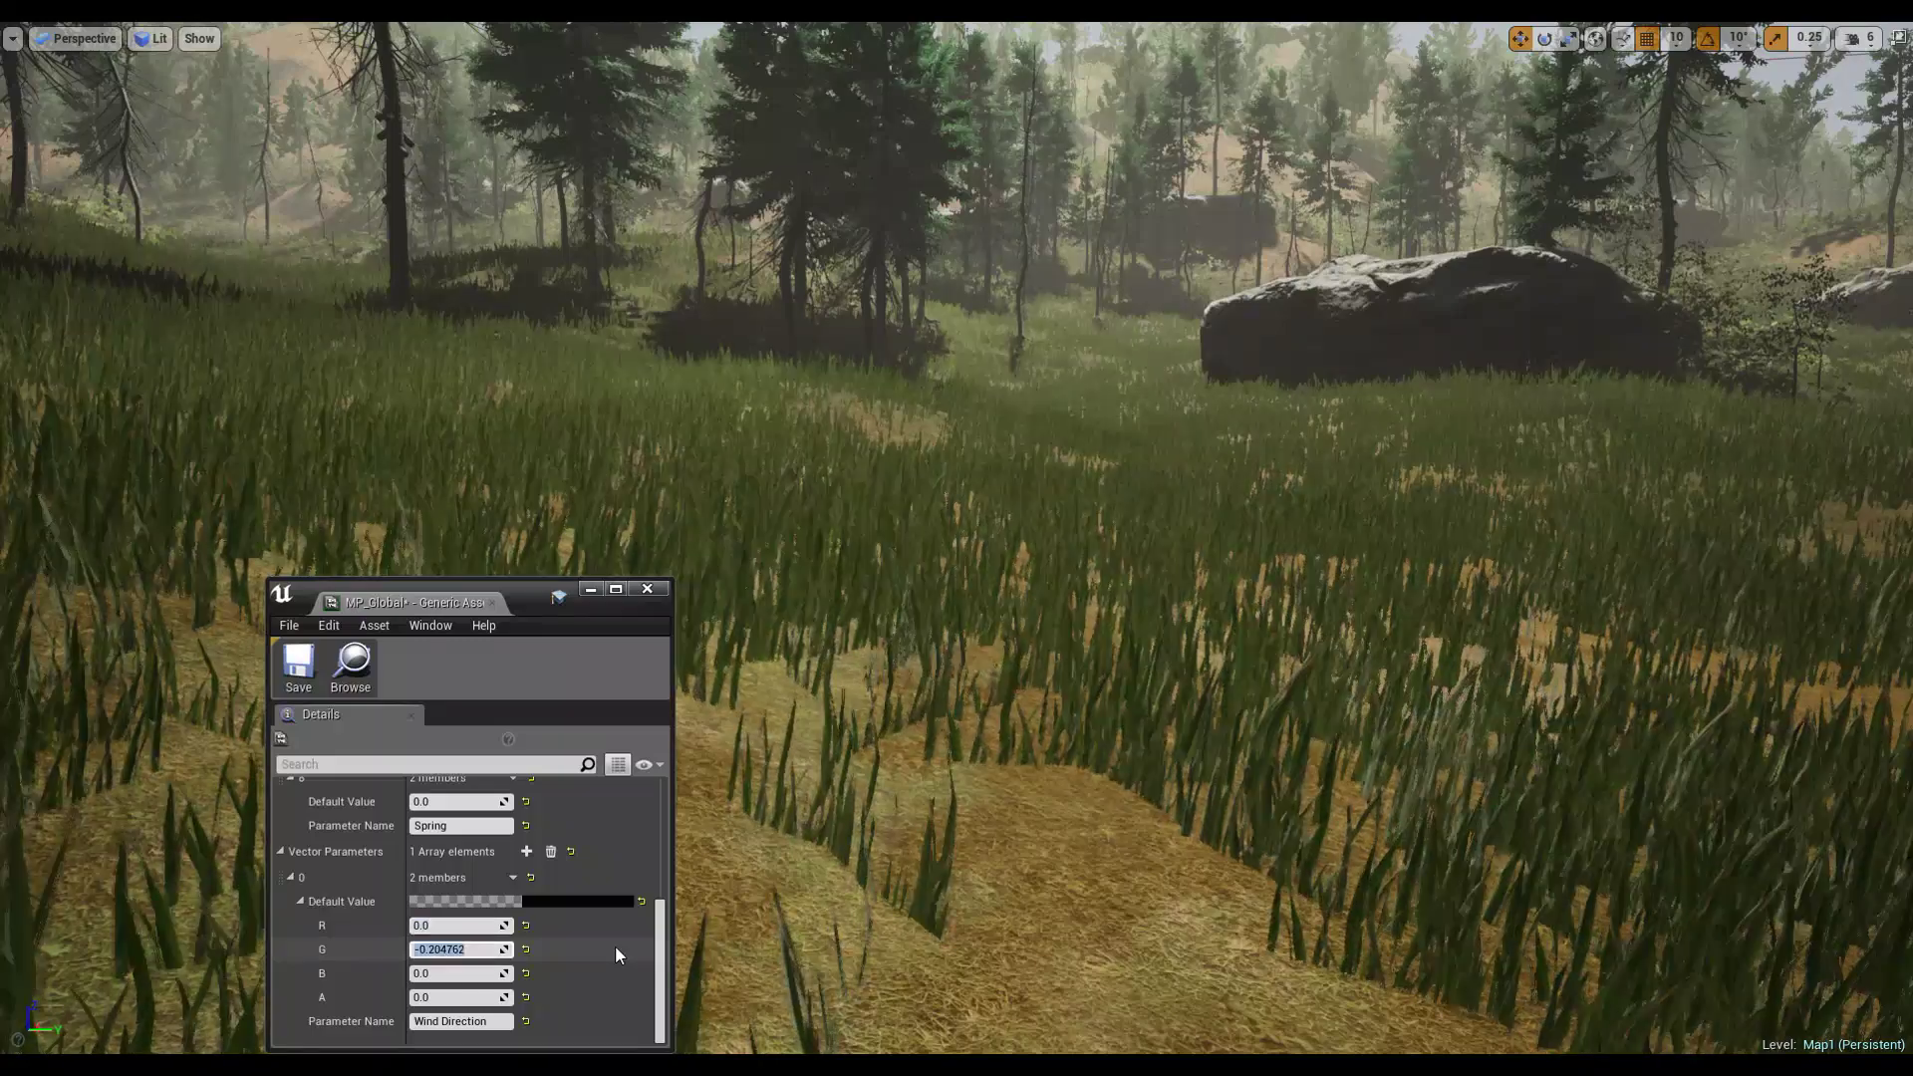
pyautogui.press('Return')
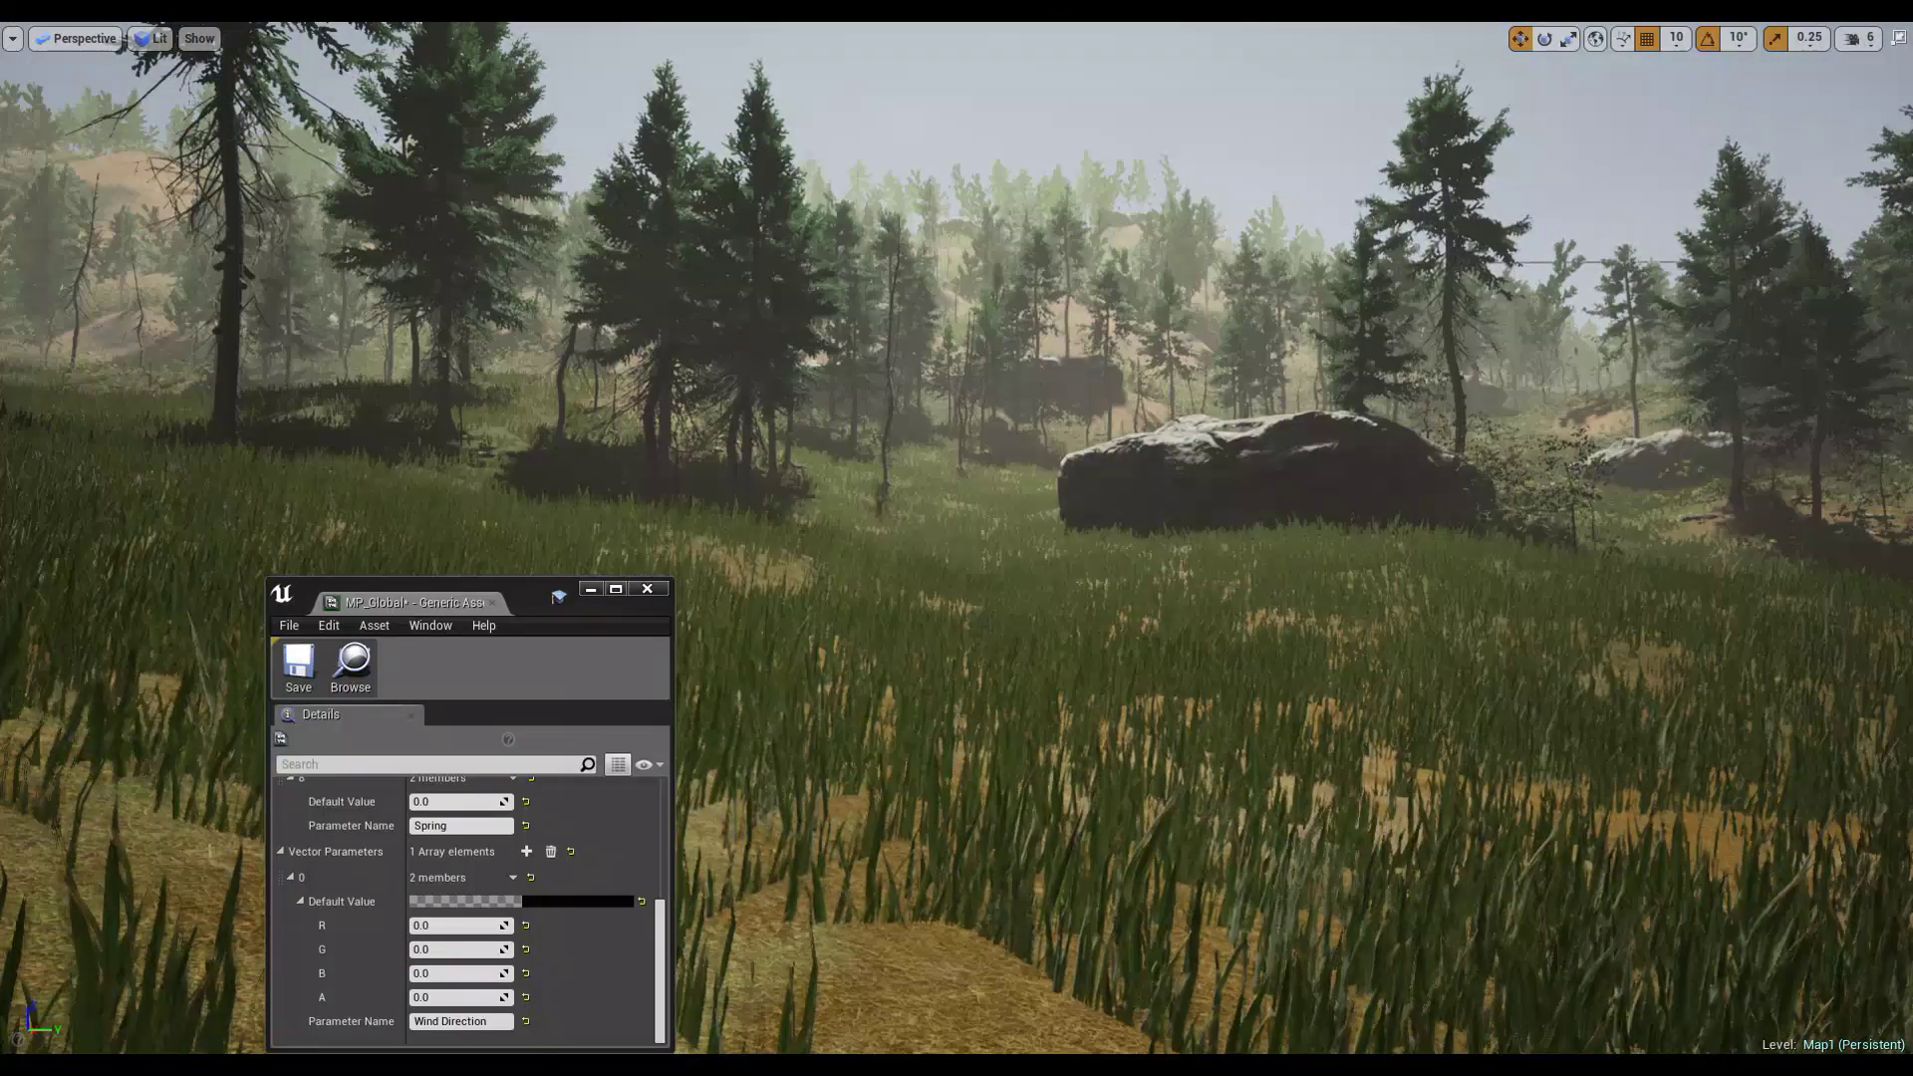
# Step: Try a value of 1 for the G component of the Wind Direction parameter
pyautogui.click(442, 949)
pyautogui.write('1')
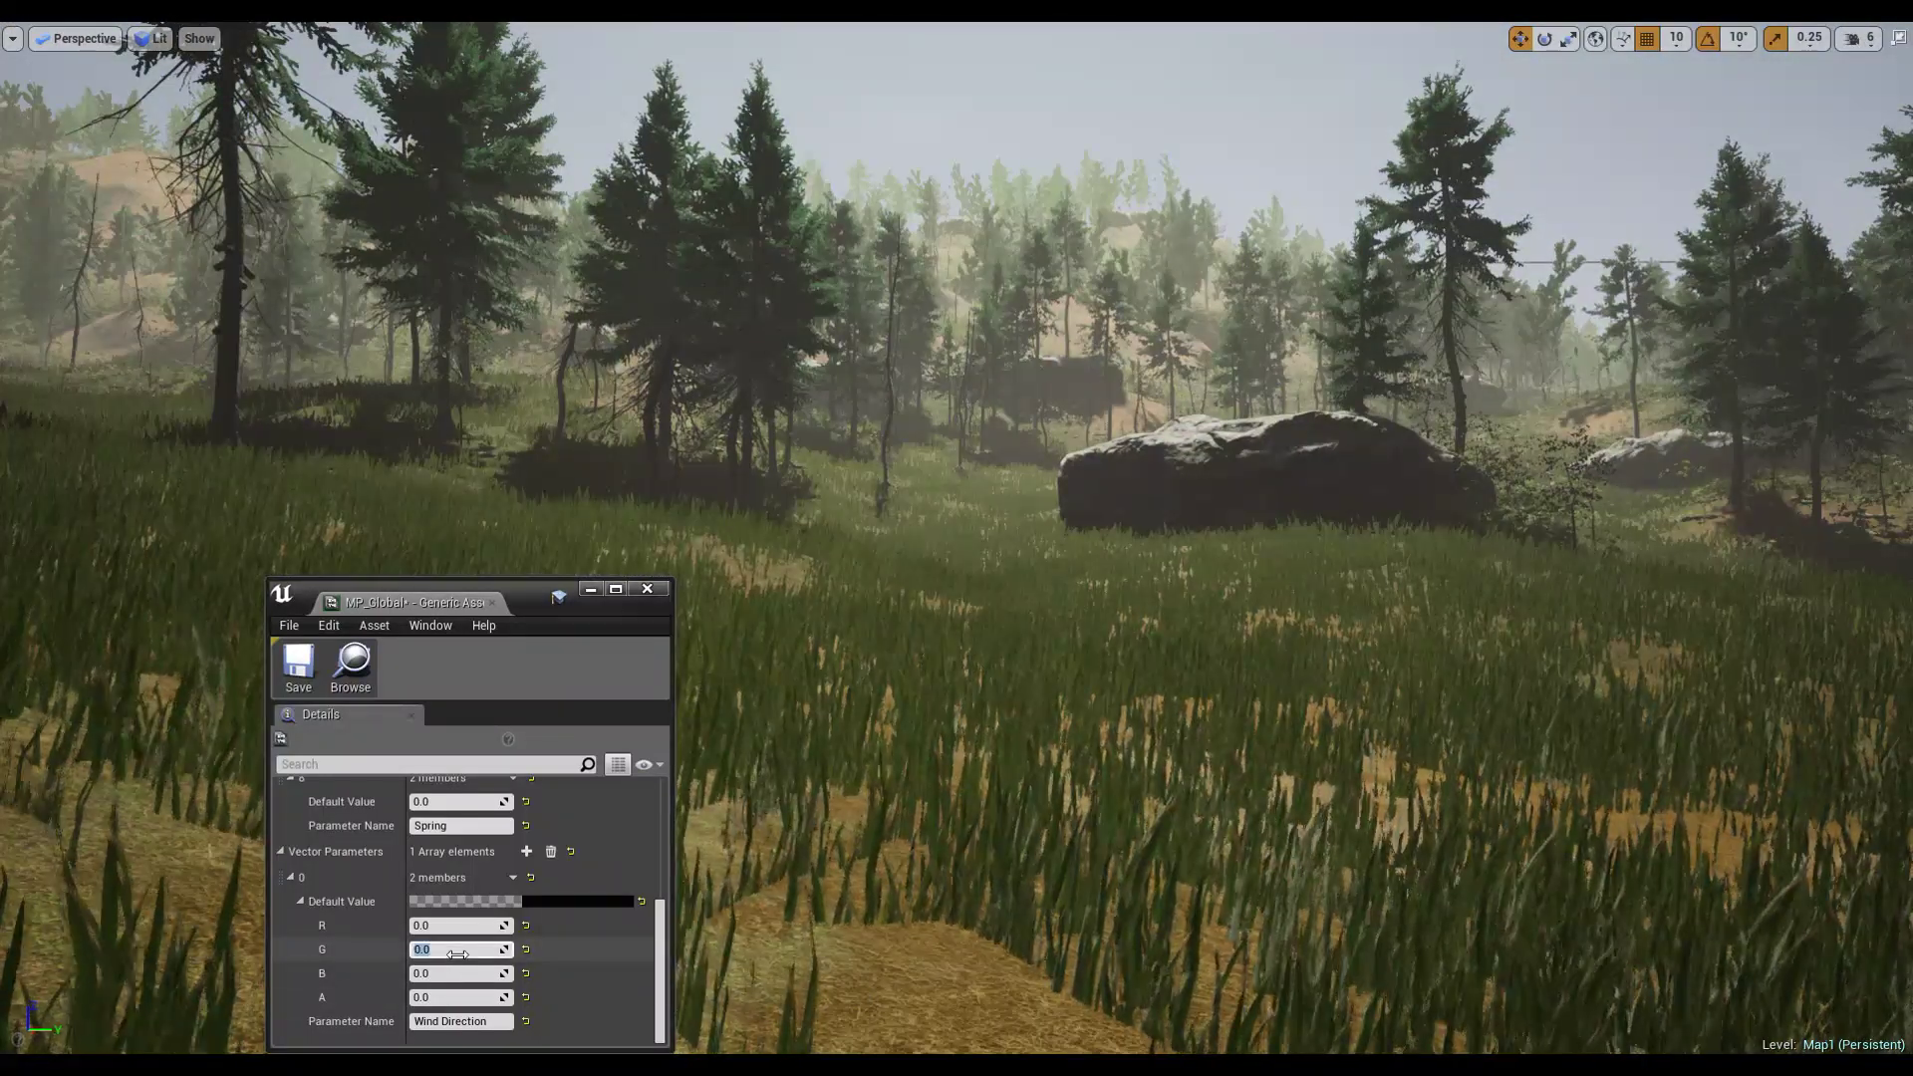
pyautogui.press('Return')
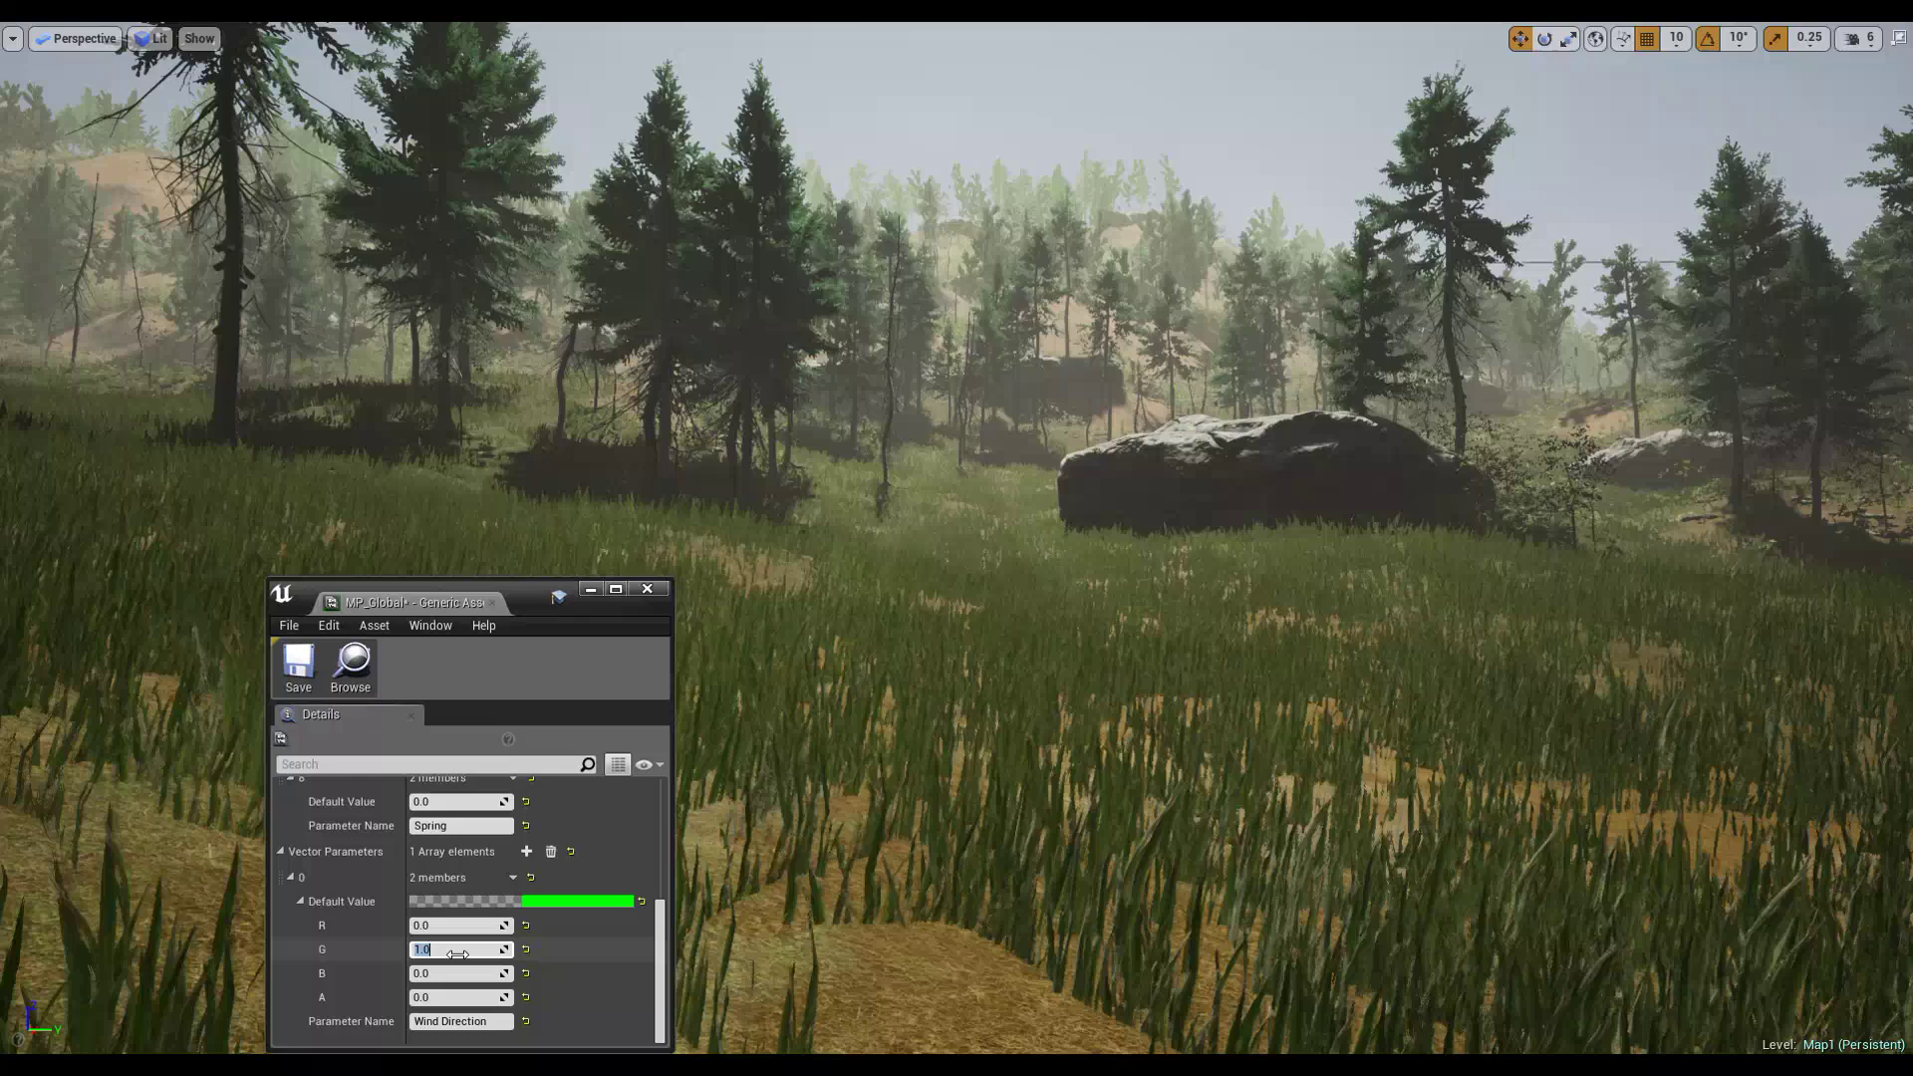
# Step: Set the Wind Direction parameter's G component to 0.5 and its R component to 0.5
pyautogui.press('BackSpace')
pyautogui.write('0.5')
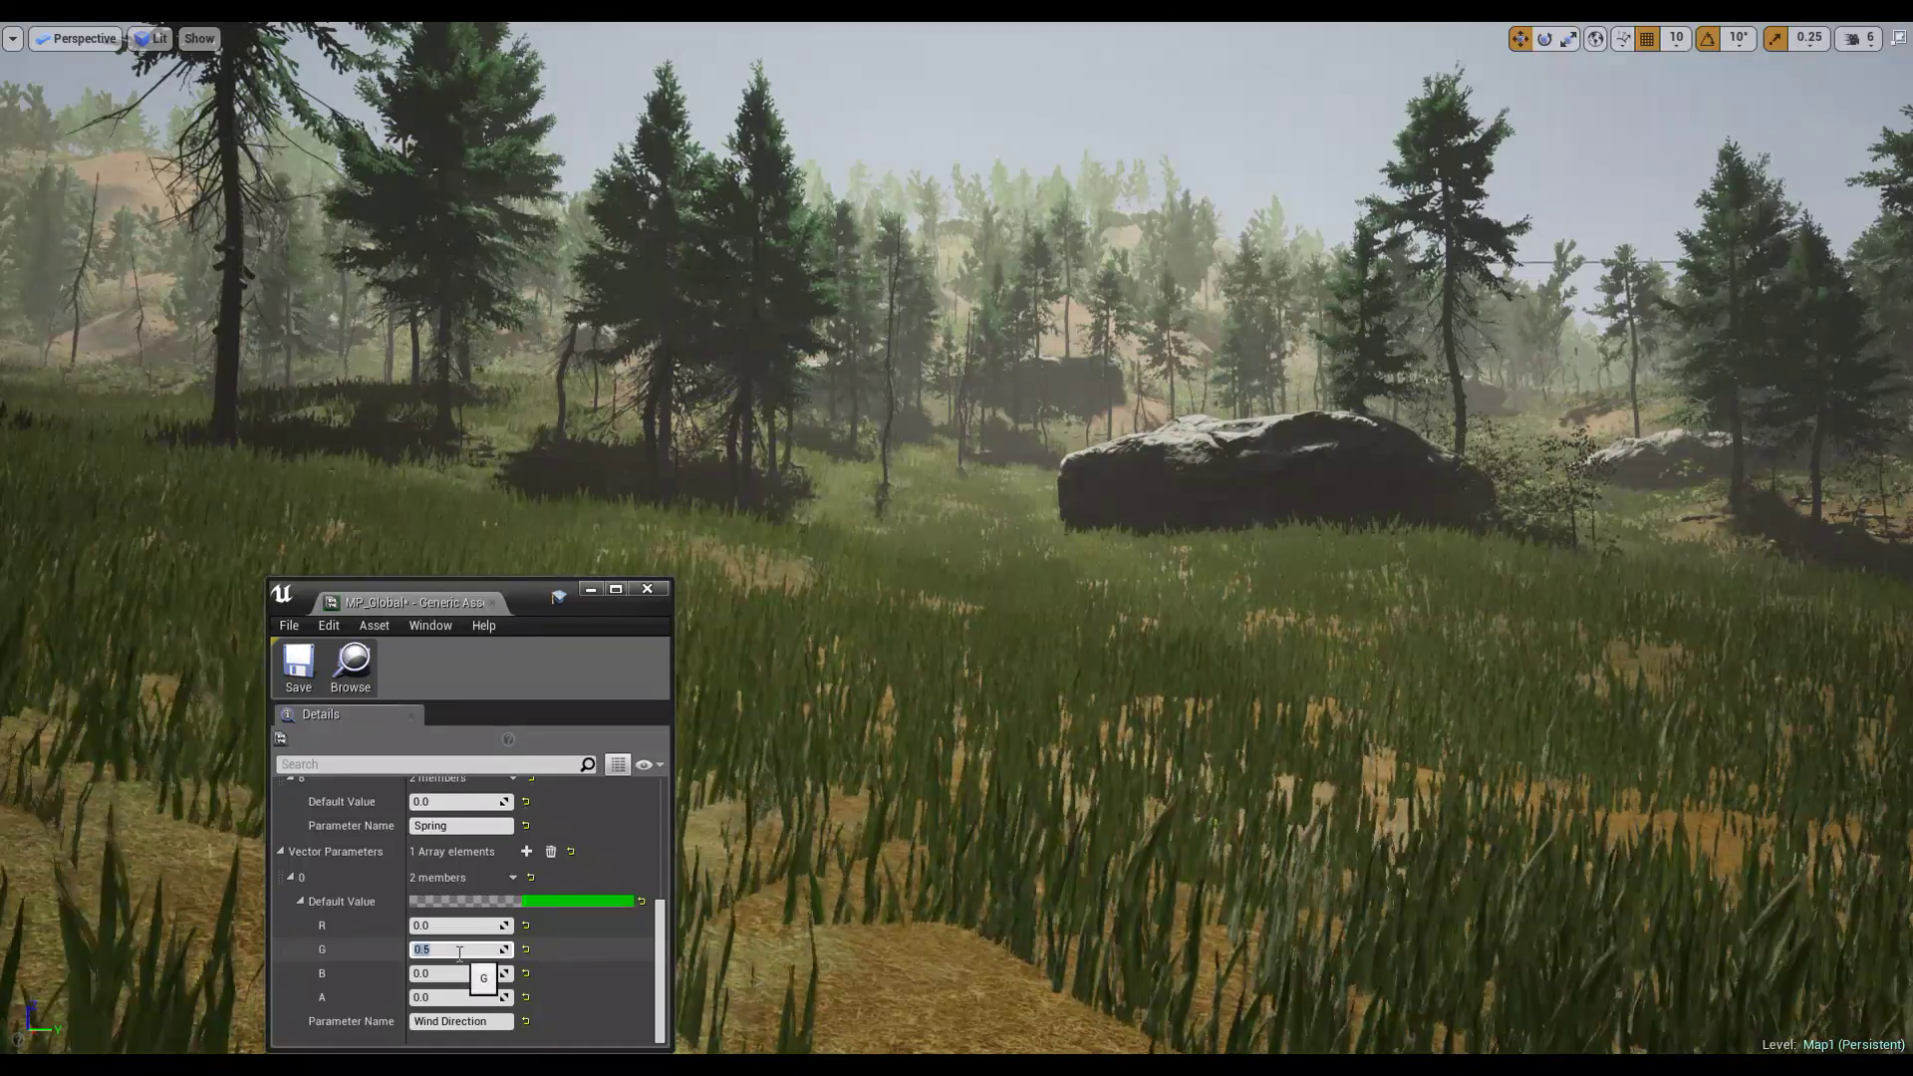
pyautogui.press('Return')
pyautogui.click(441, 926)
pyautogui.write('0.5')
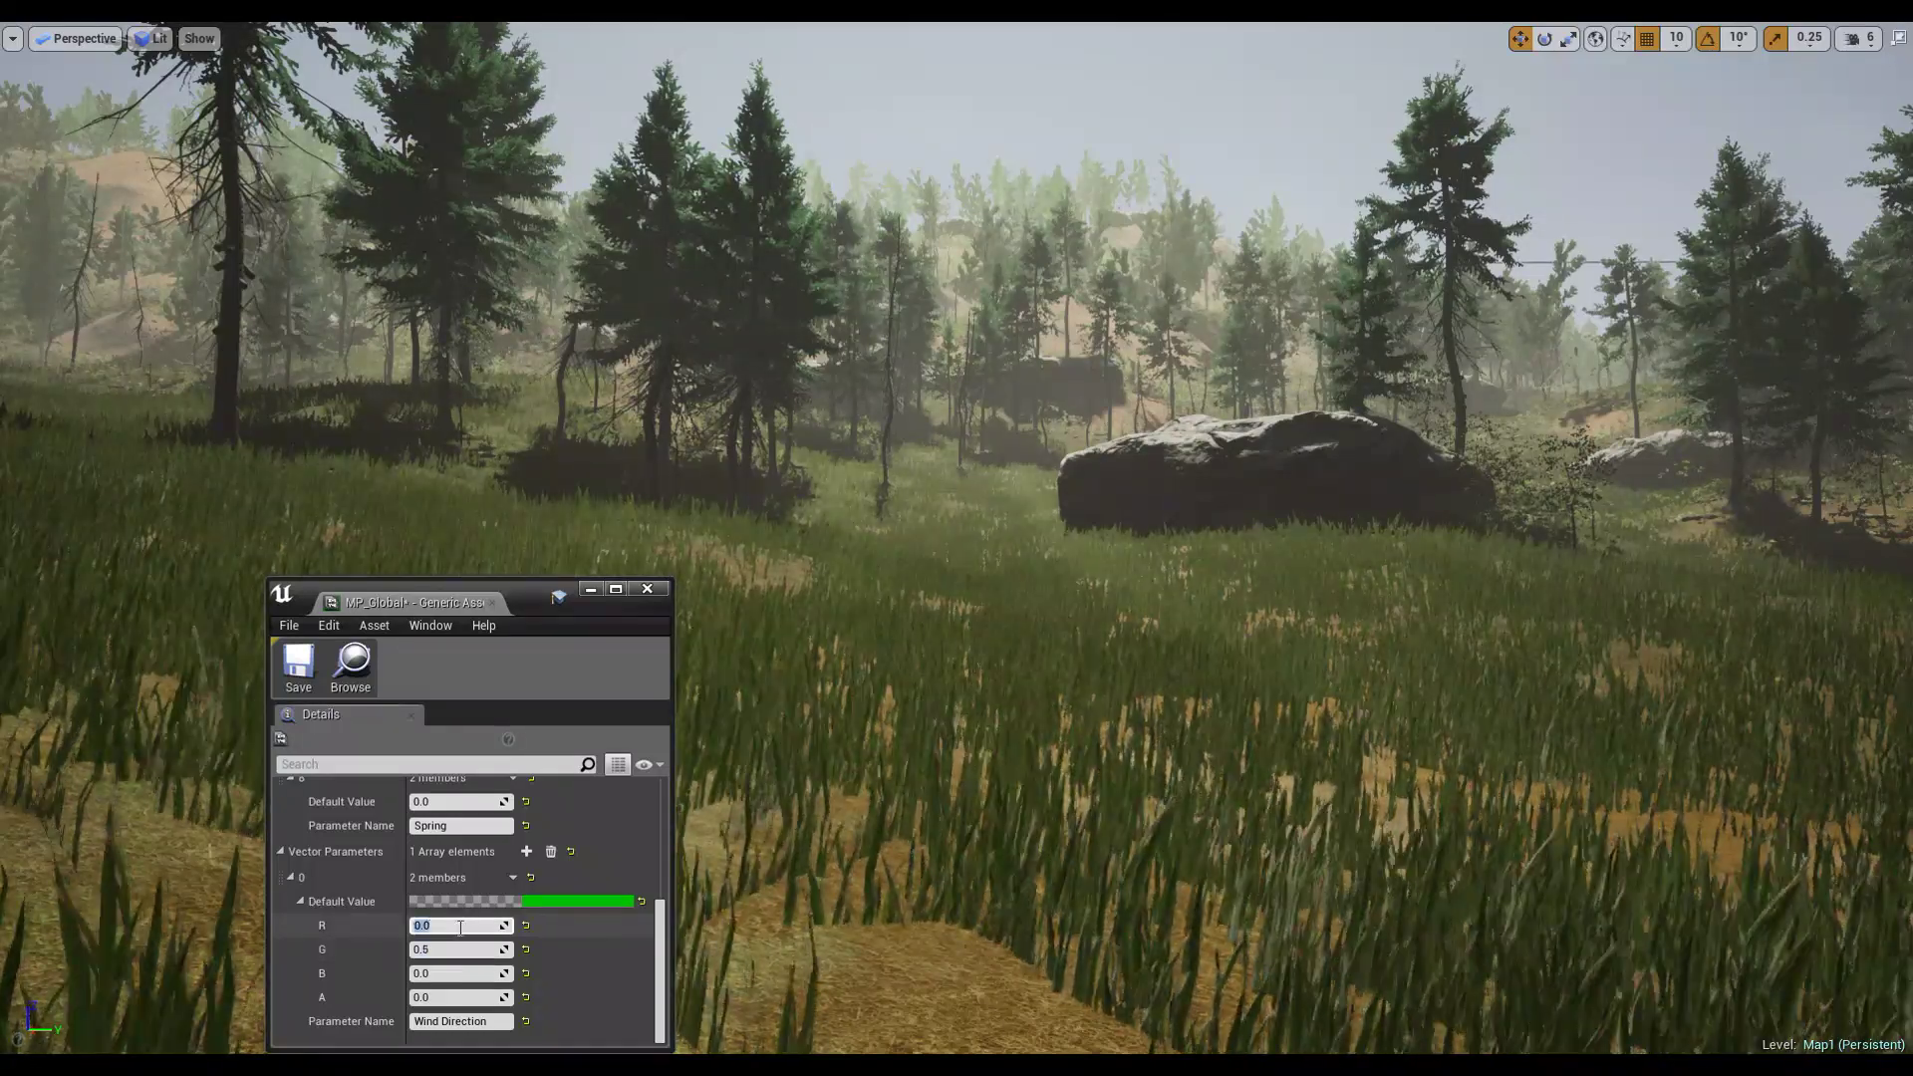
pyautogui.press('Return')
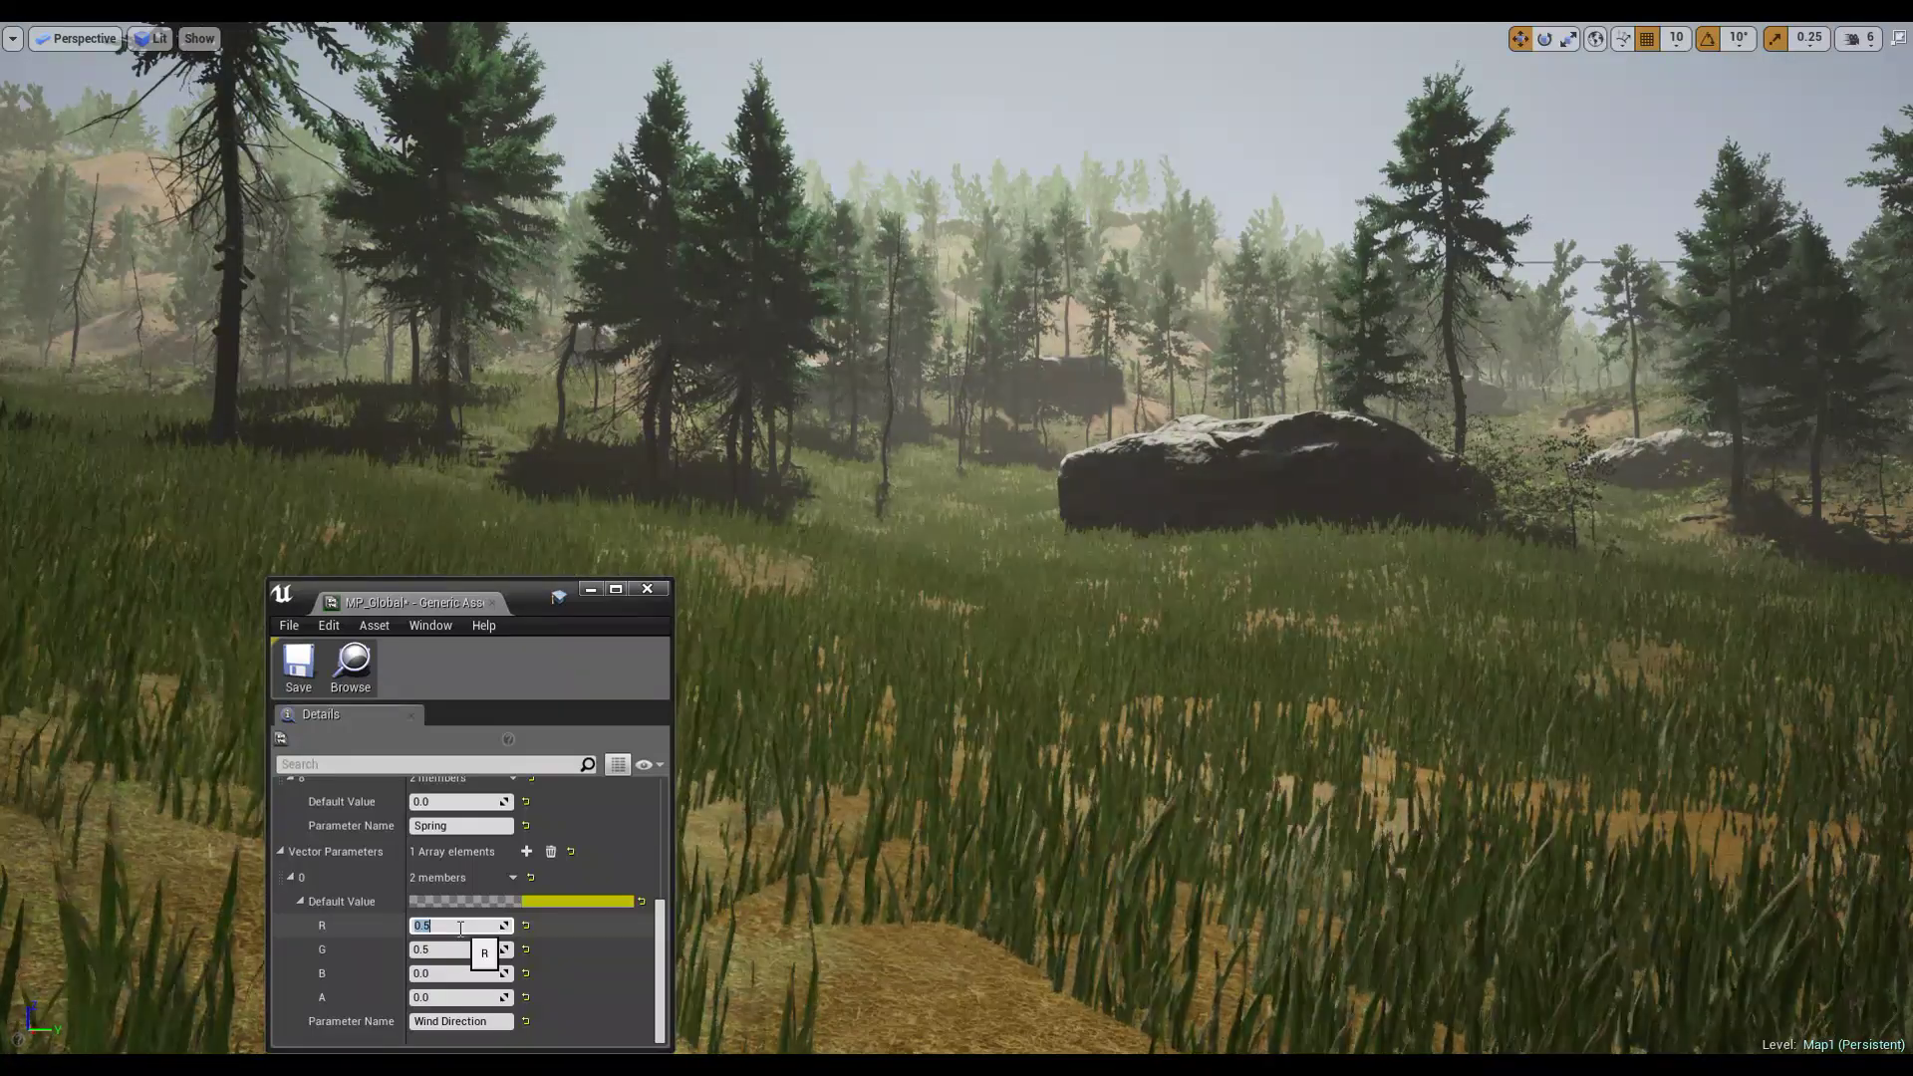
# Step: Examine the grass and tree motion in Map1 from higher and closer viewpoints under the diagonal wind direction
pyautogui.moveTo(1183, 568); pyautogui.dragTo(1051, 576, button='right')
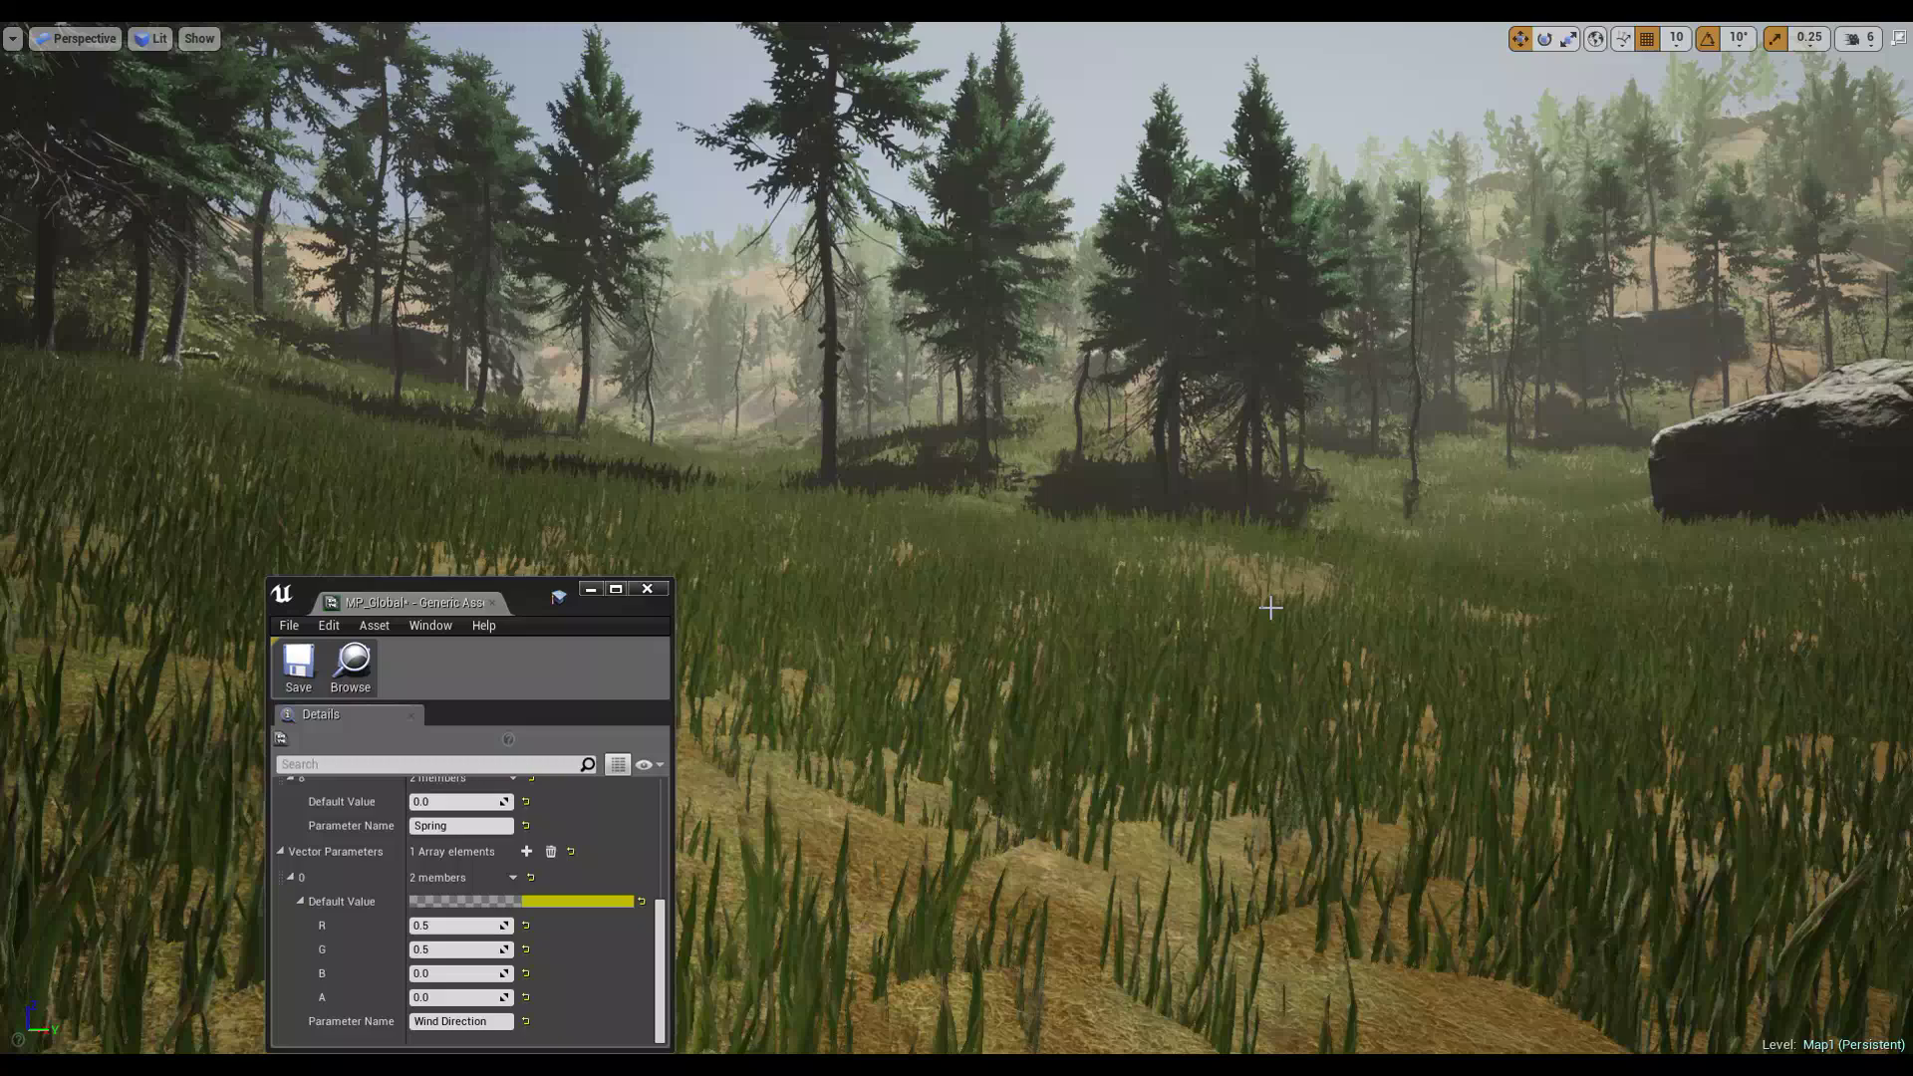
pyautogui.moveTo(1267, 611); pyautogui.dragTo(1174, 490, button='middle')
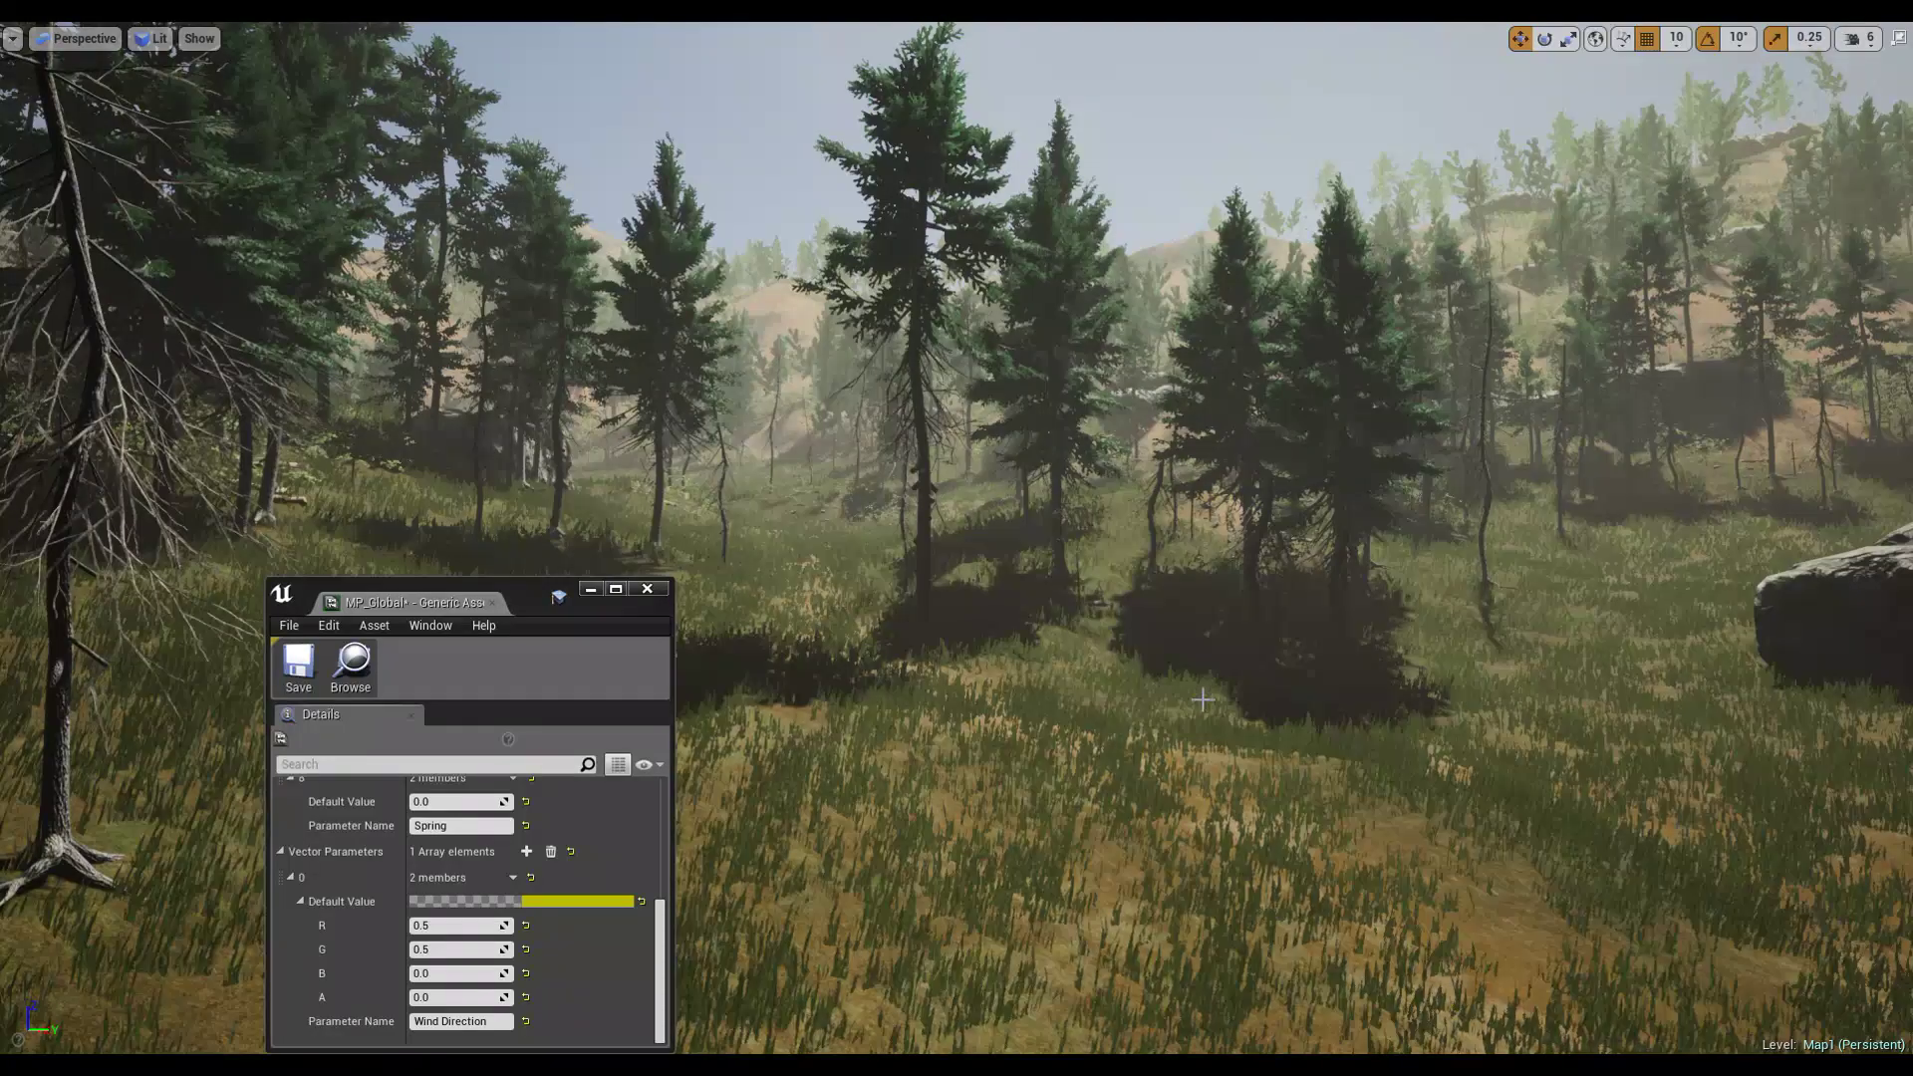
pyautogui.moveTo(1203, 701)
pyautogui.mouseDown(button='right')
pyautogui.moveTo(1296, 697)
pyautogui.moveTo(1286, 677)
pyautogui.moveTo(1236, 677)
pyautogui.moveTo(1203, 701)
pyautogui.mouseUp(button='right')
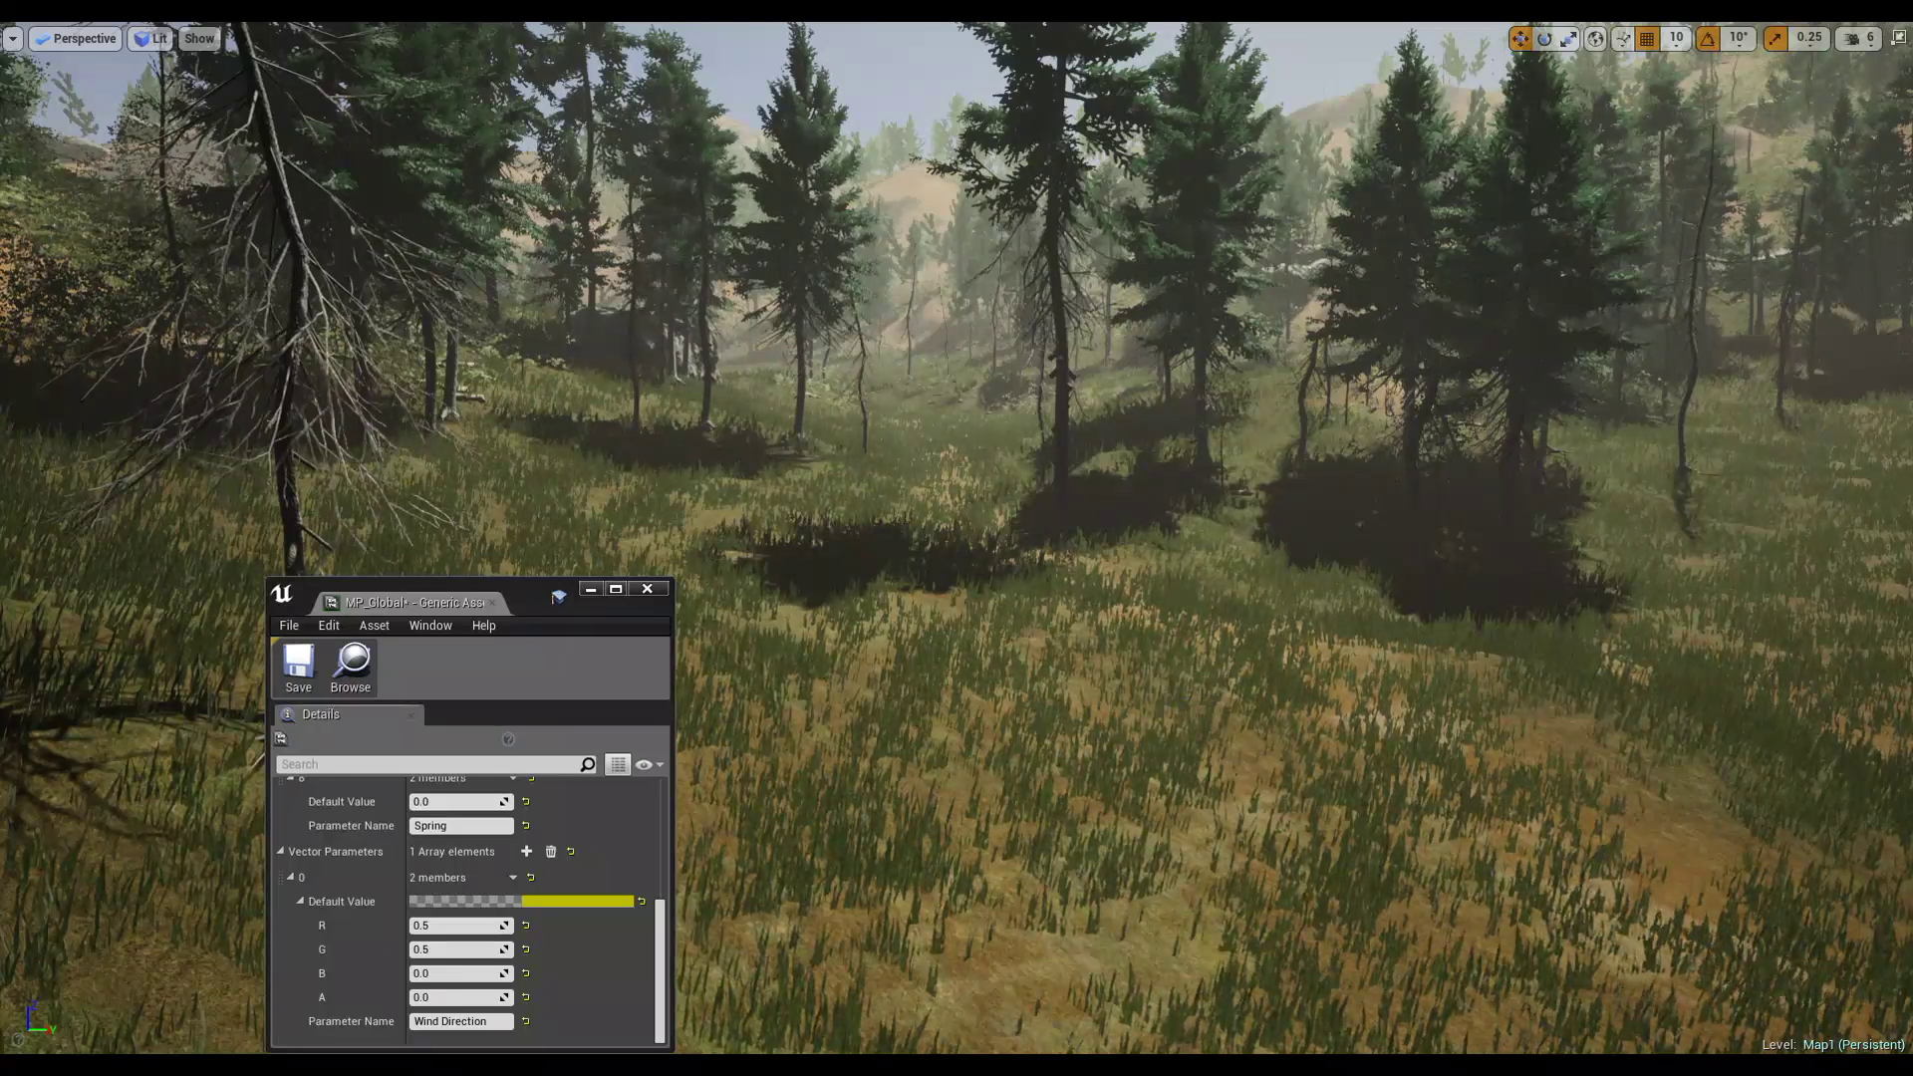
pyautogui.moveTo(1100, 581); pyautogui.dragTo(1124, 598, button='right')
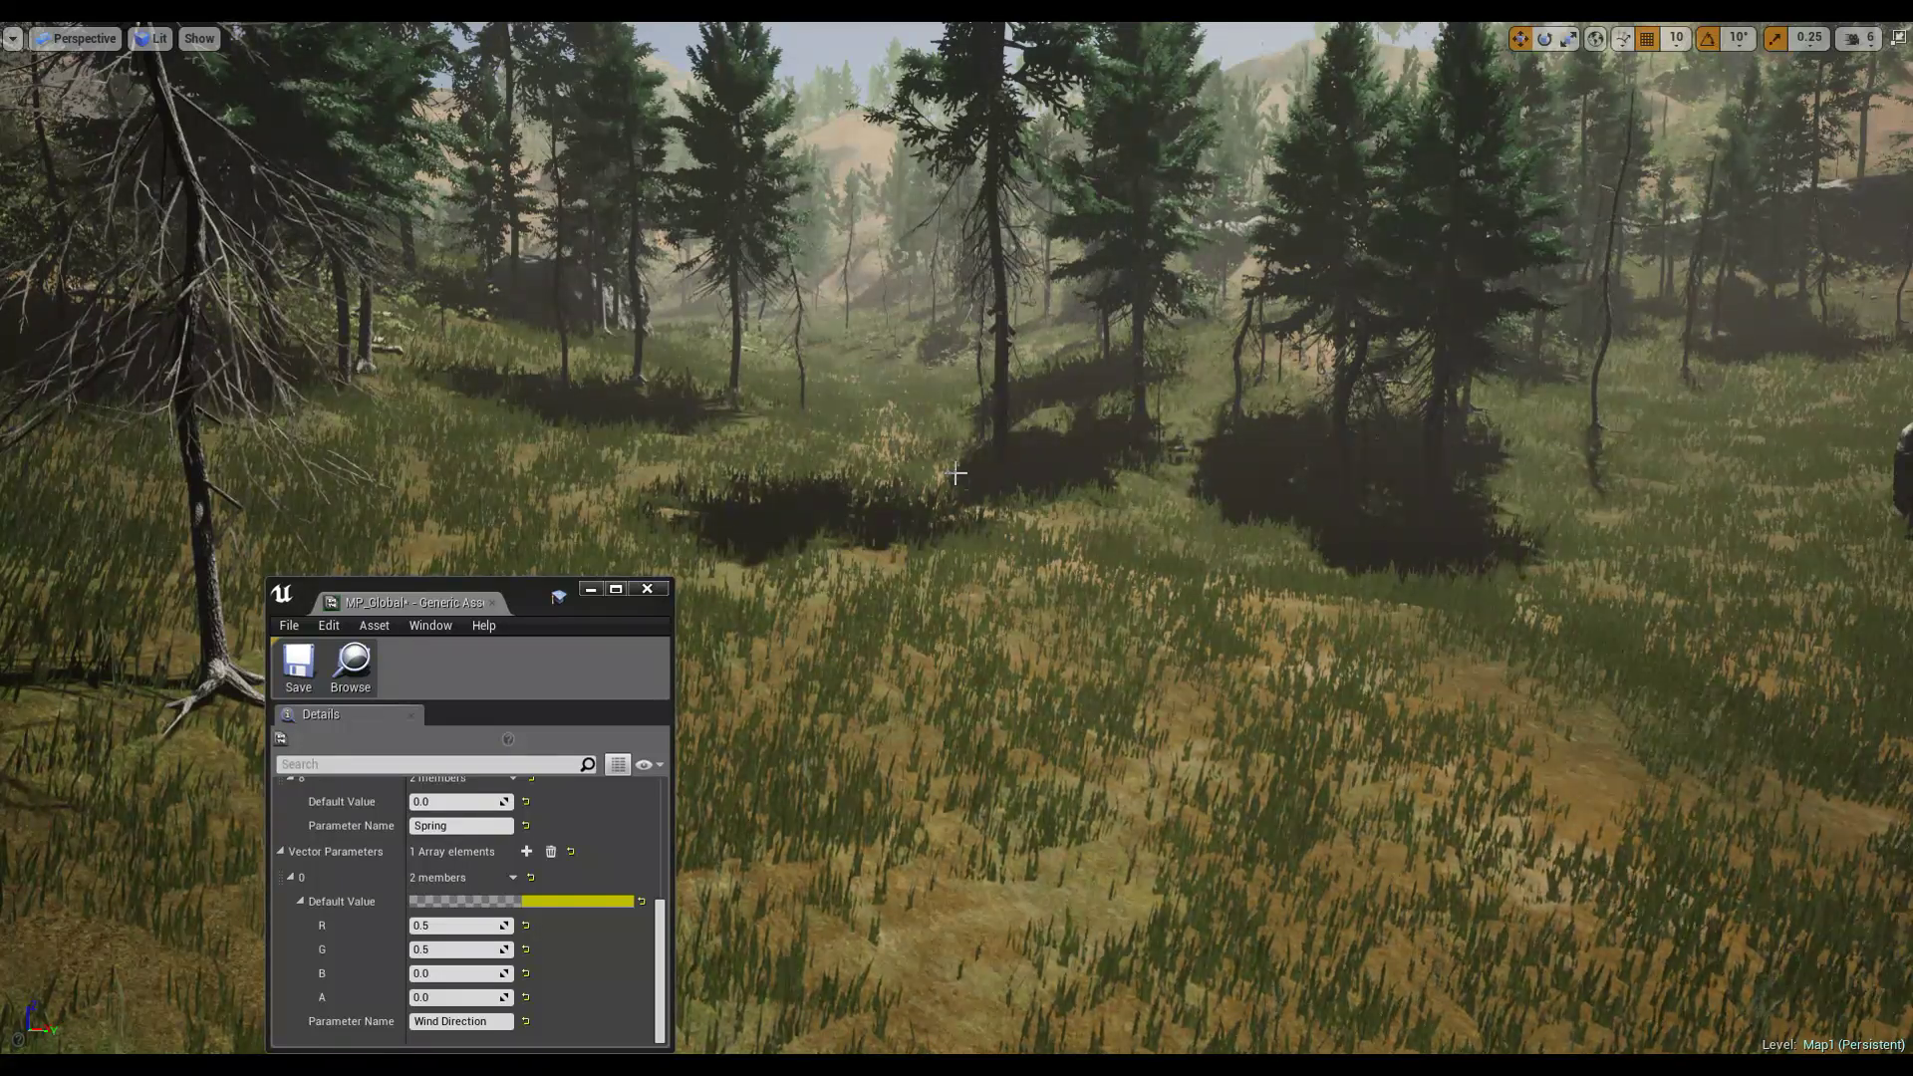
pyautogui.scroll(5, 954, 474)
pyautogui.moveTo(955, 473)
pyautogui.mouseDown(button='right')
pyautogui.moveTo(937, 474)
pyautogui.moveTo(960, 465)
pyautogui.mouseUp(button='right')
pyautogui.press('w')
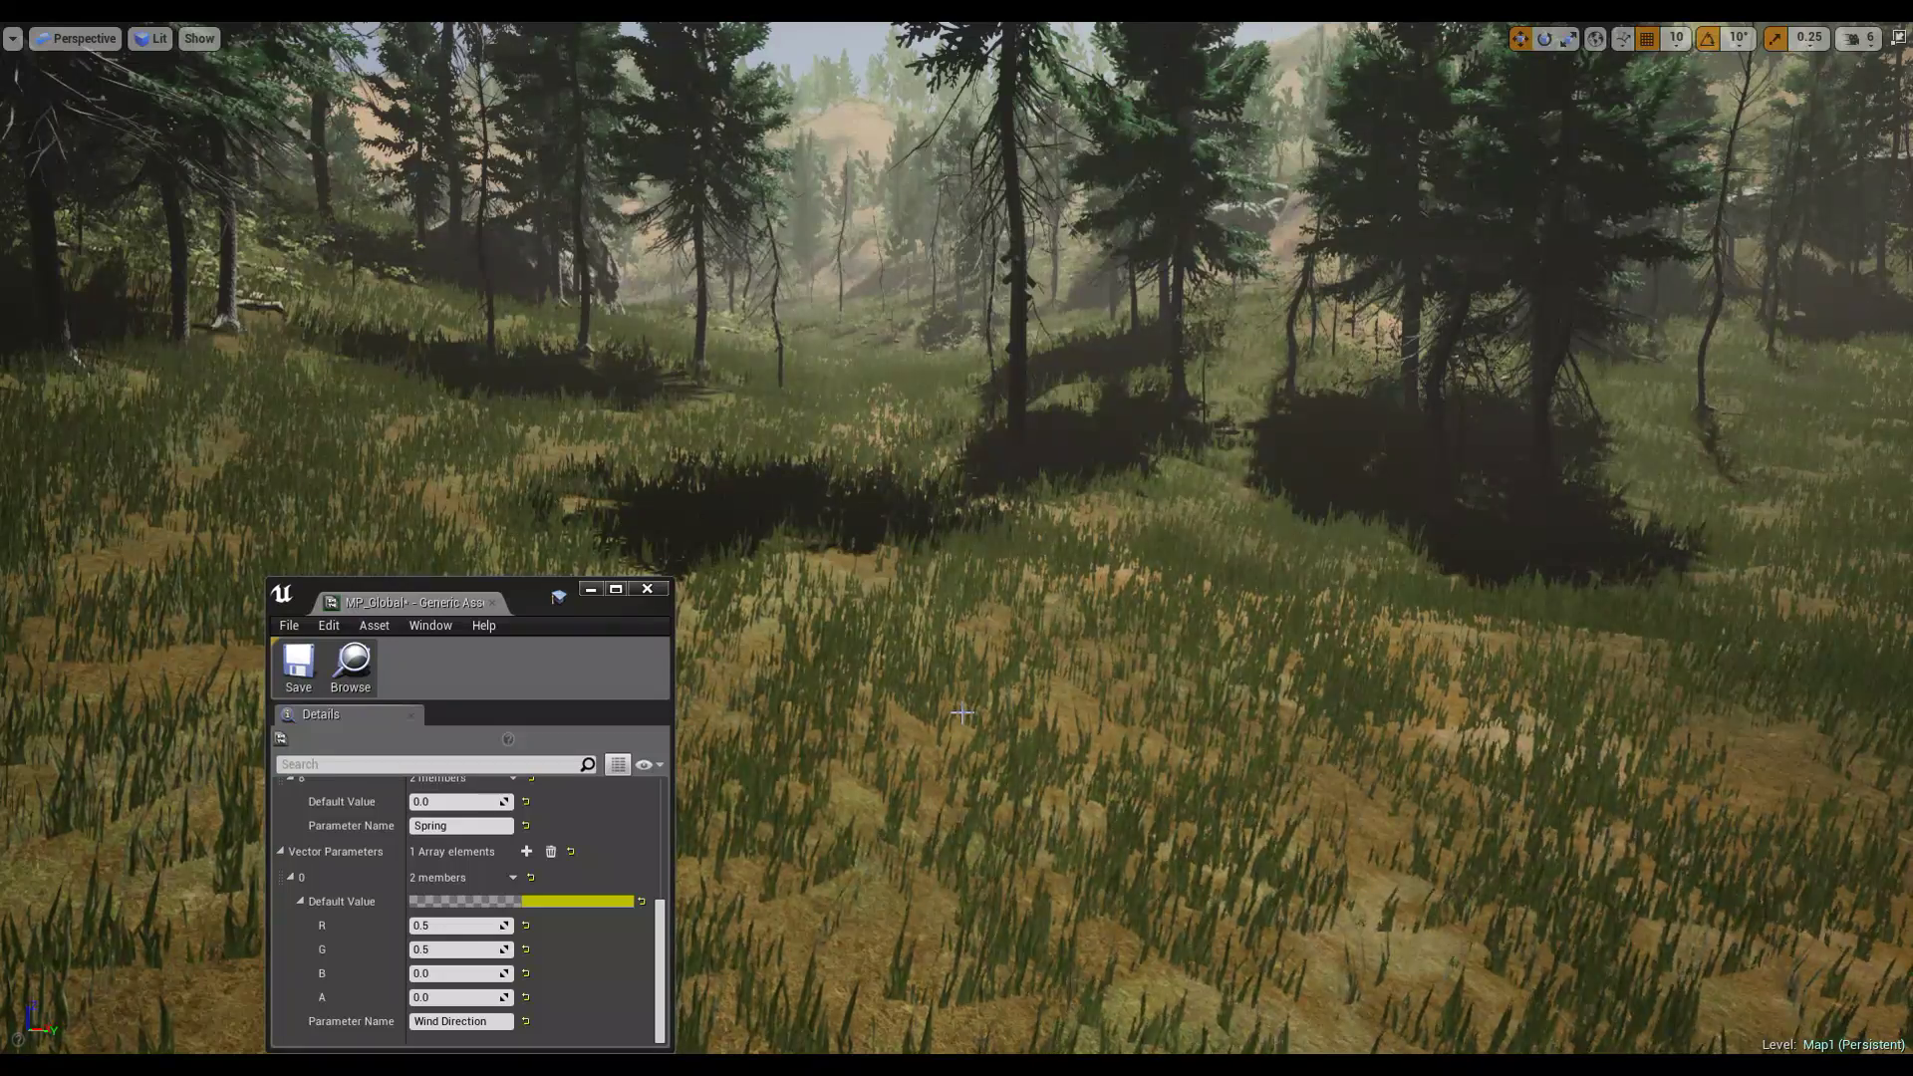
pyautogui.scroll(1, 961, 712)
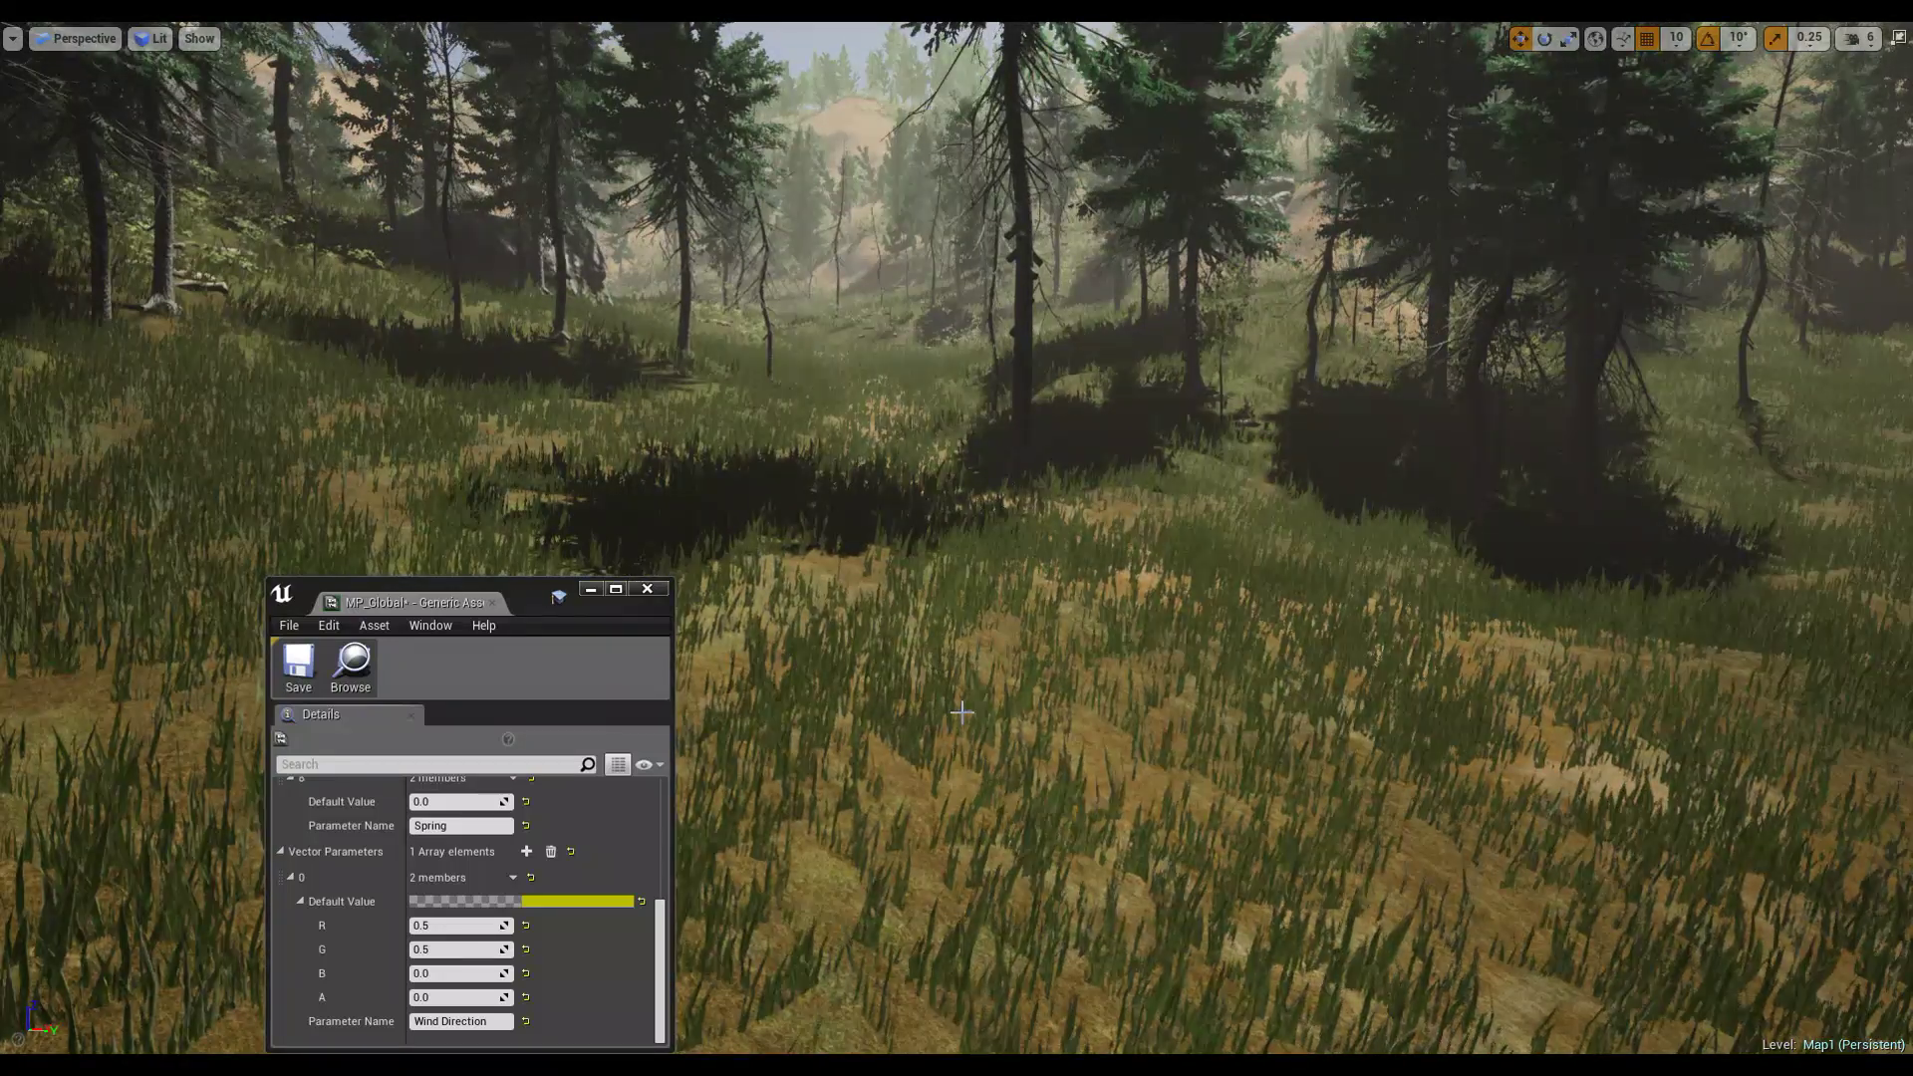